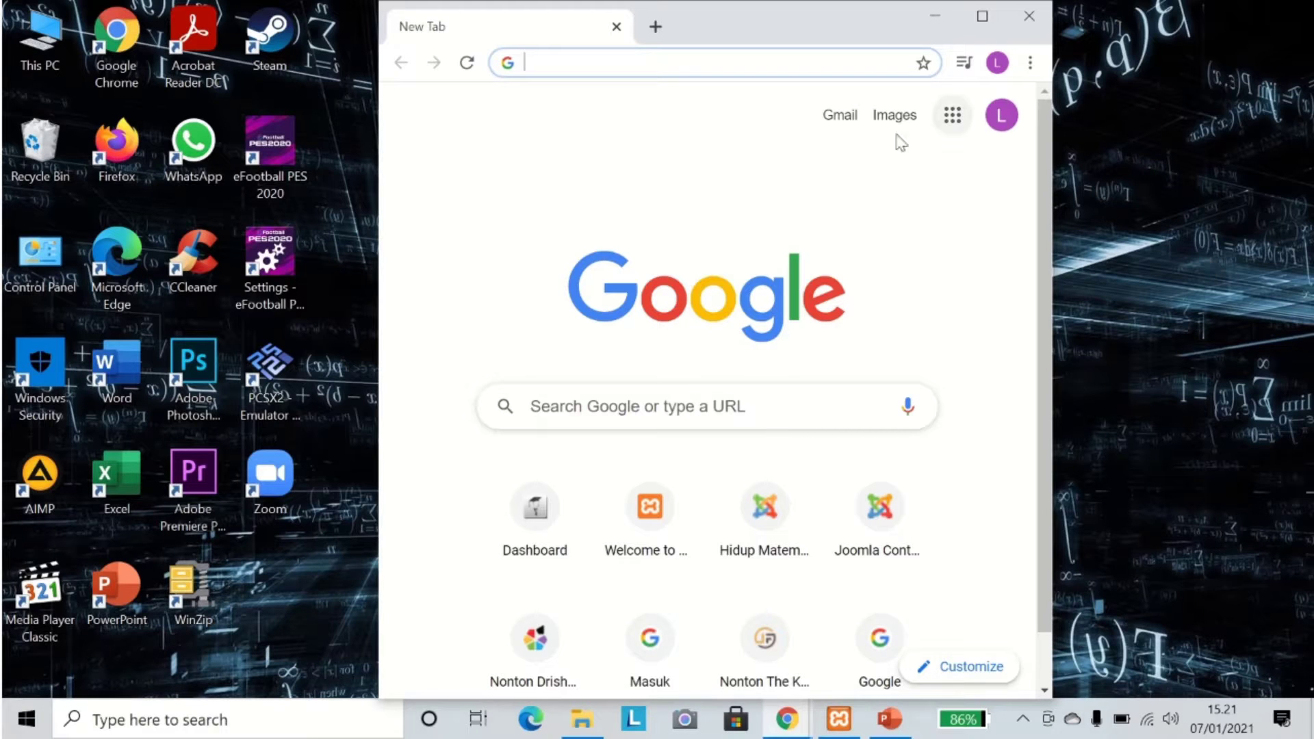
Switch to the XAMPP Control Panel, start the Apache and MySQL modules, and minimize its window.
left_click(841, 720)
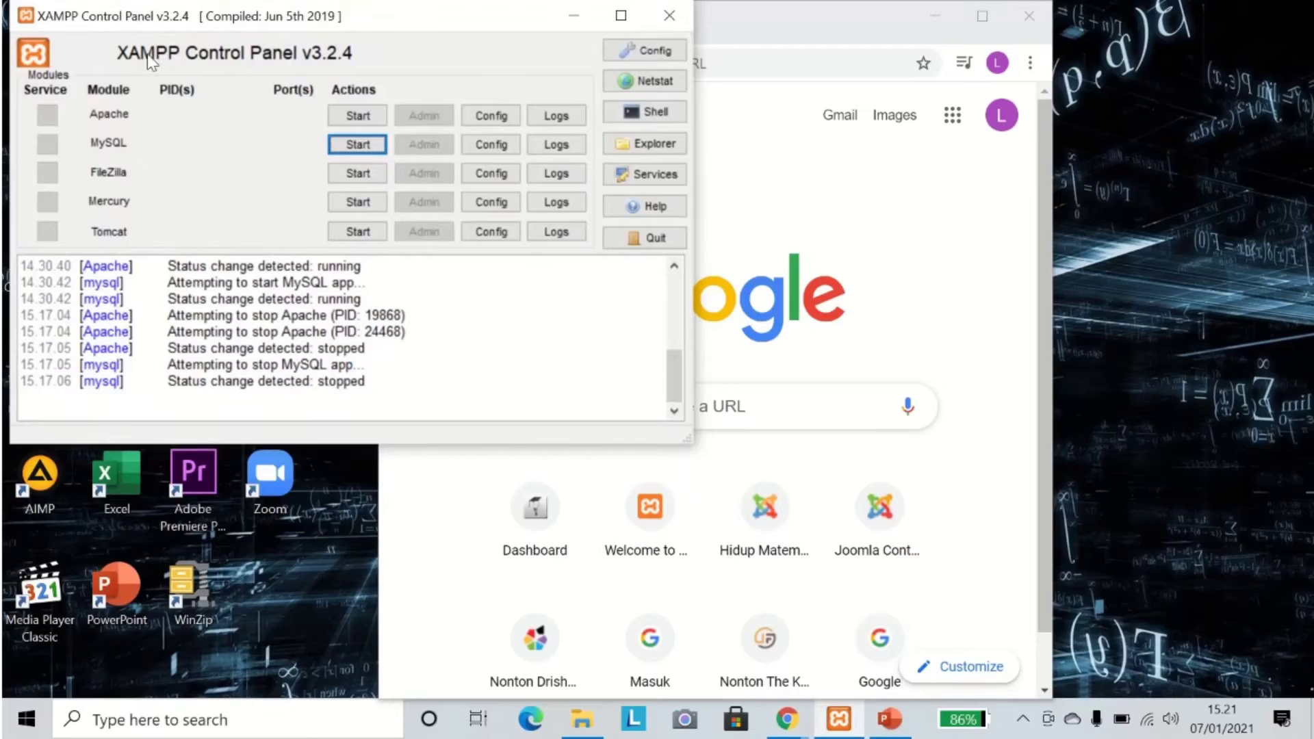
left_click(356, 115)
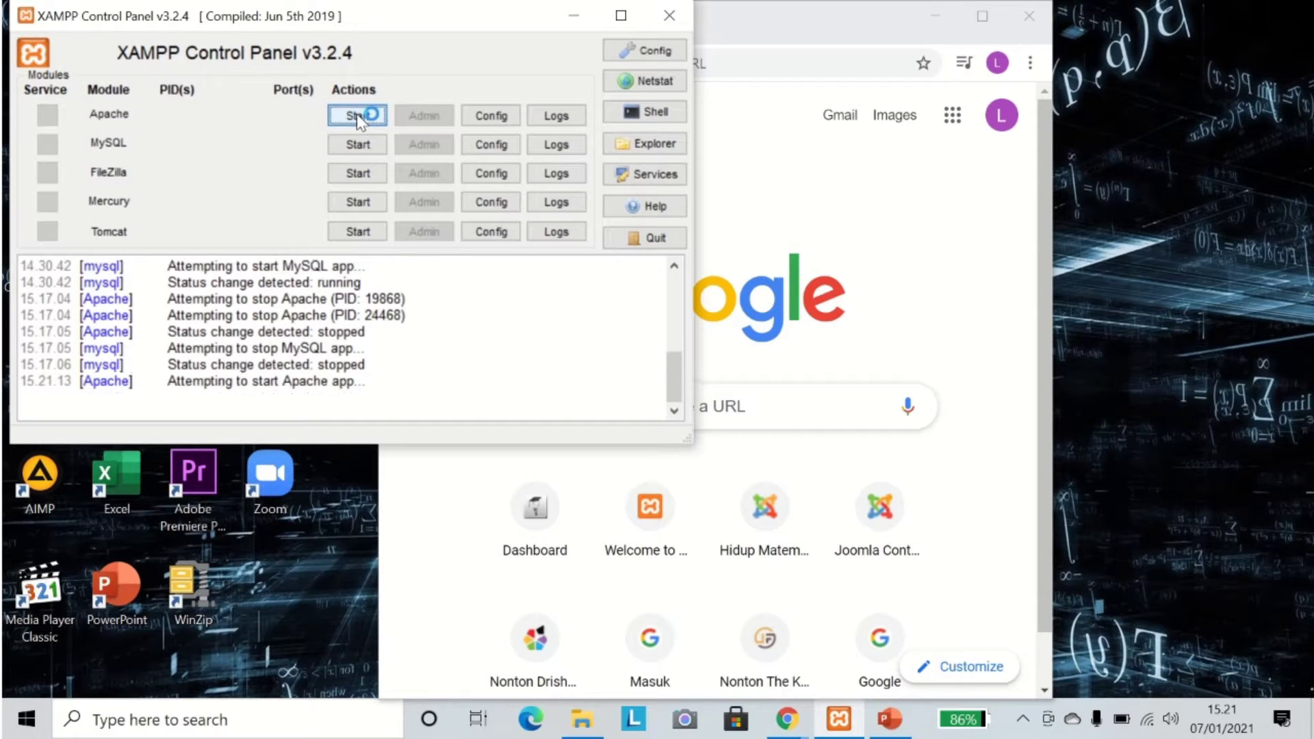
left_click(357, 147)
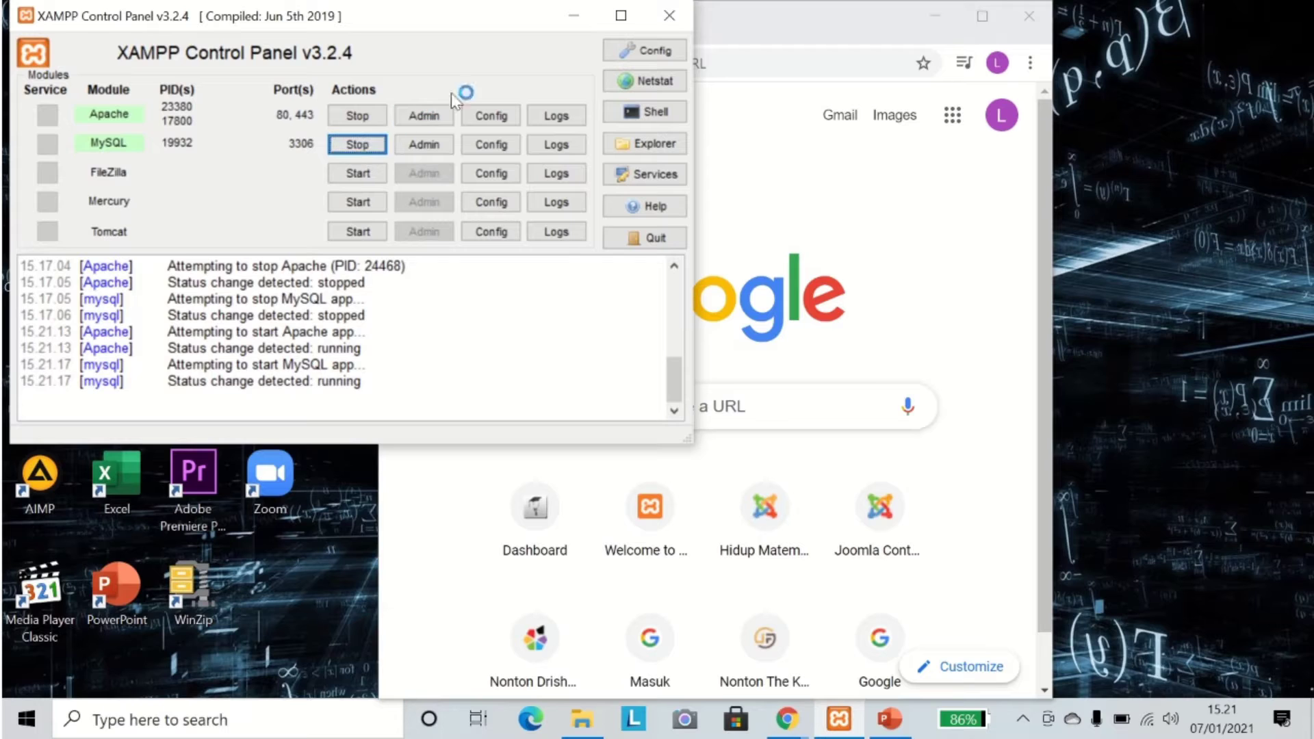
left_click(574, 15)
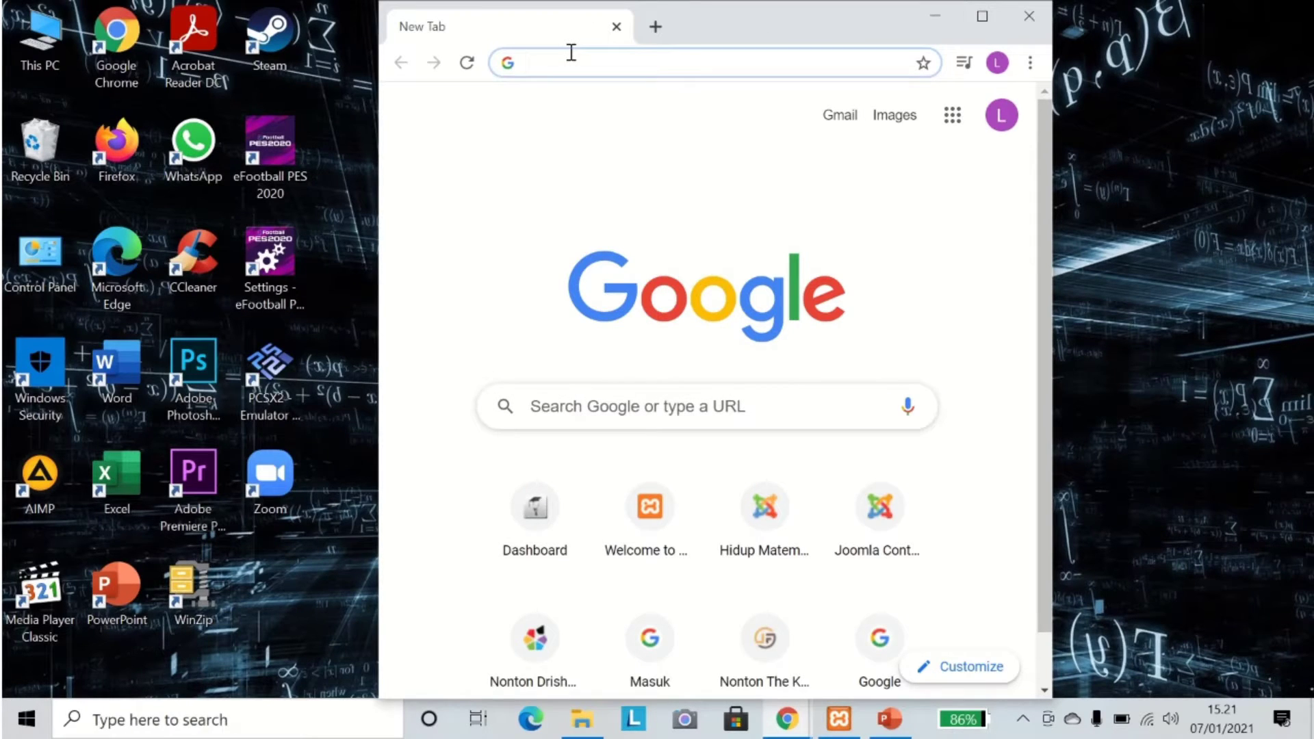
Maximize the browser and open the Joomla administrator login page at localhost/joomla/administrator/index.php.
left_click(612, 56)
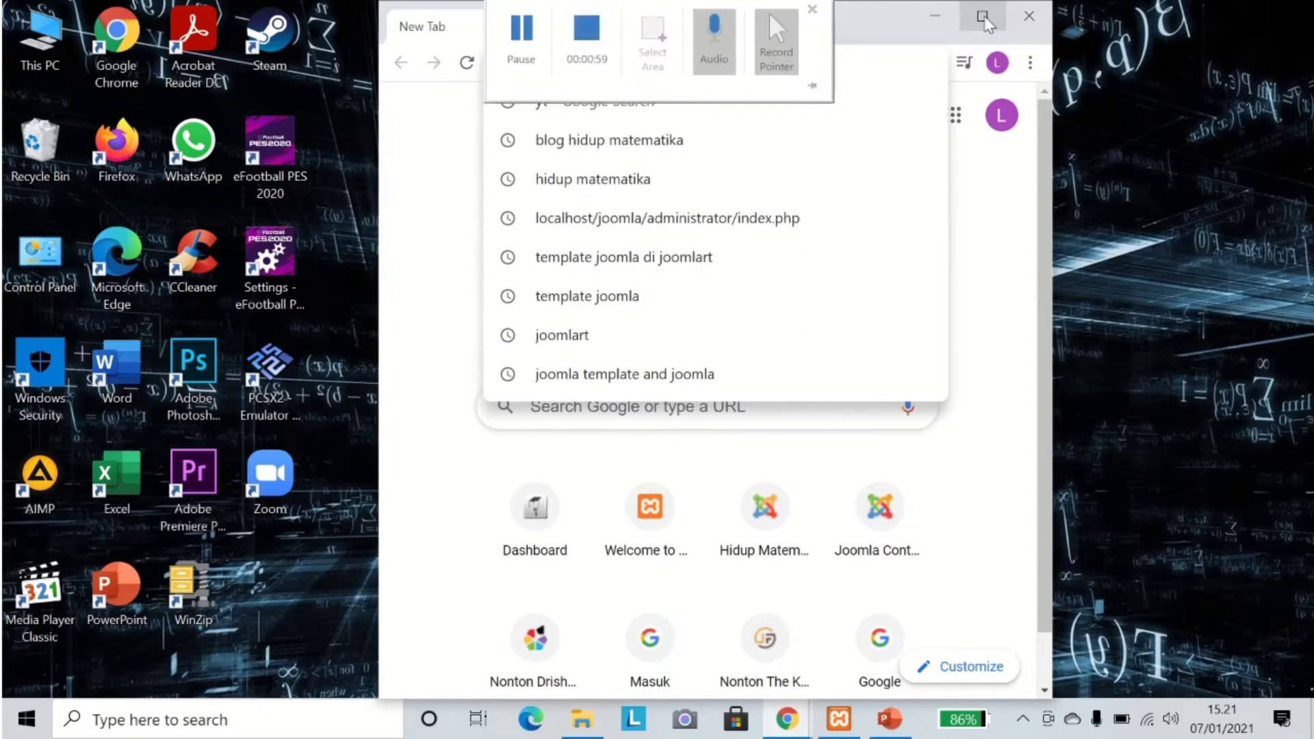
left_click(982, 16)
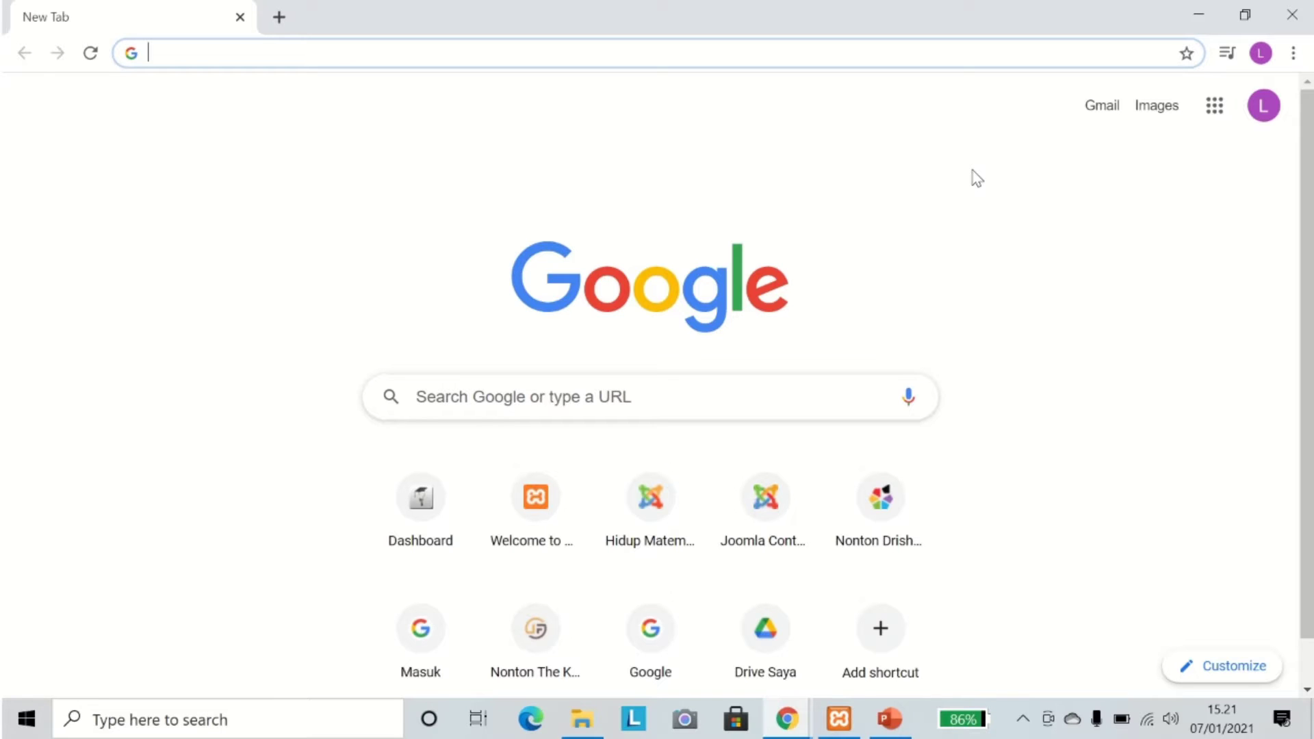
type("local")
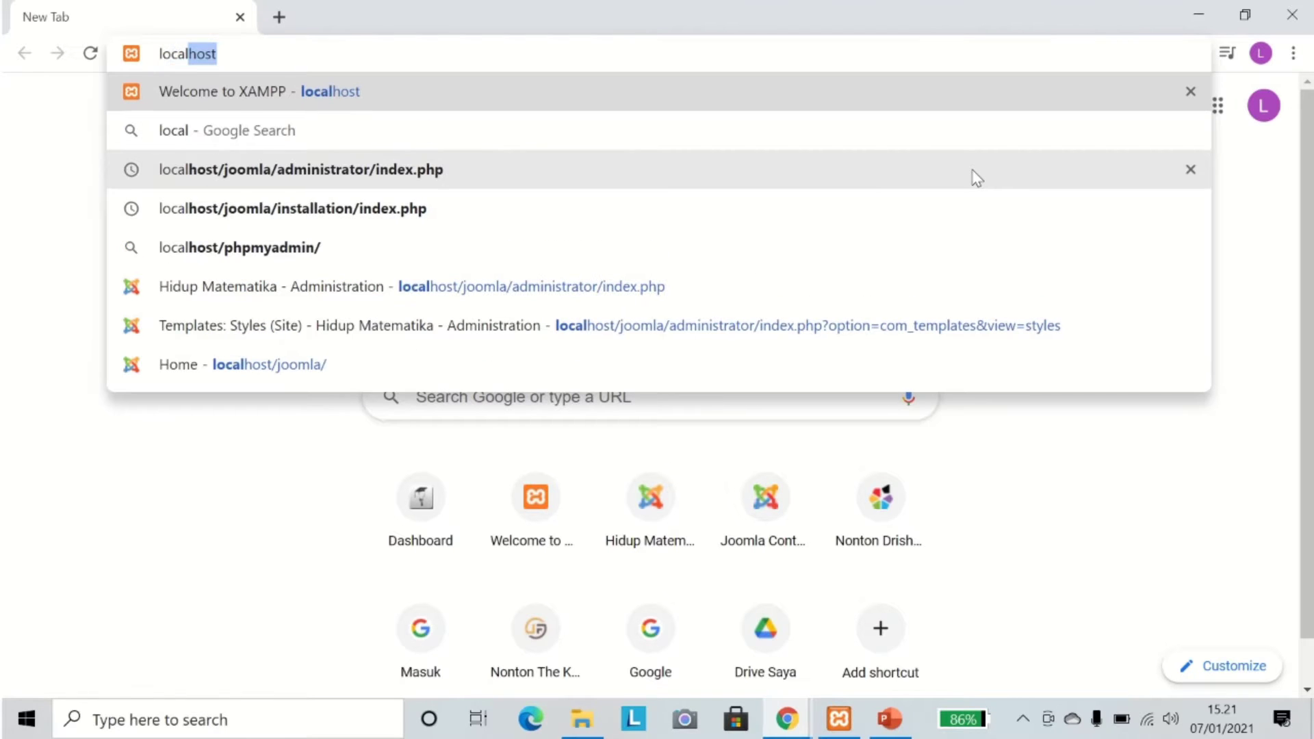
type("host")
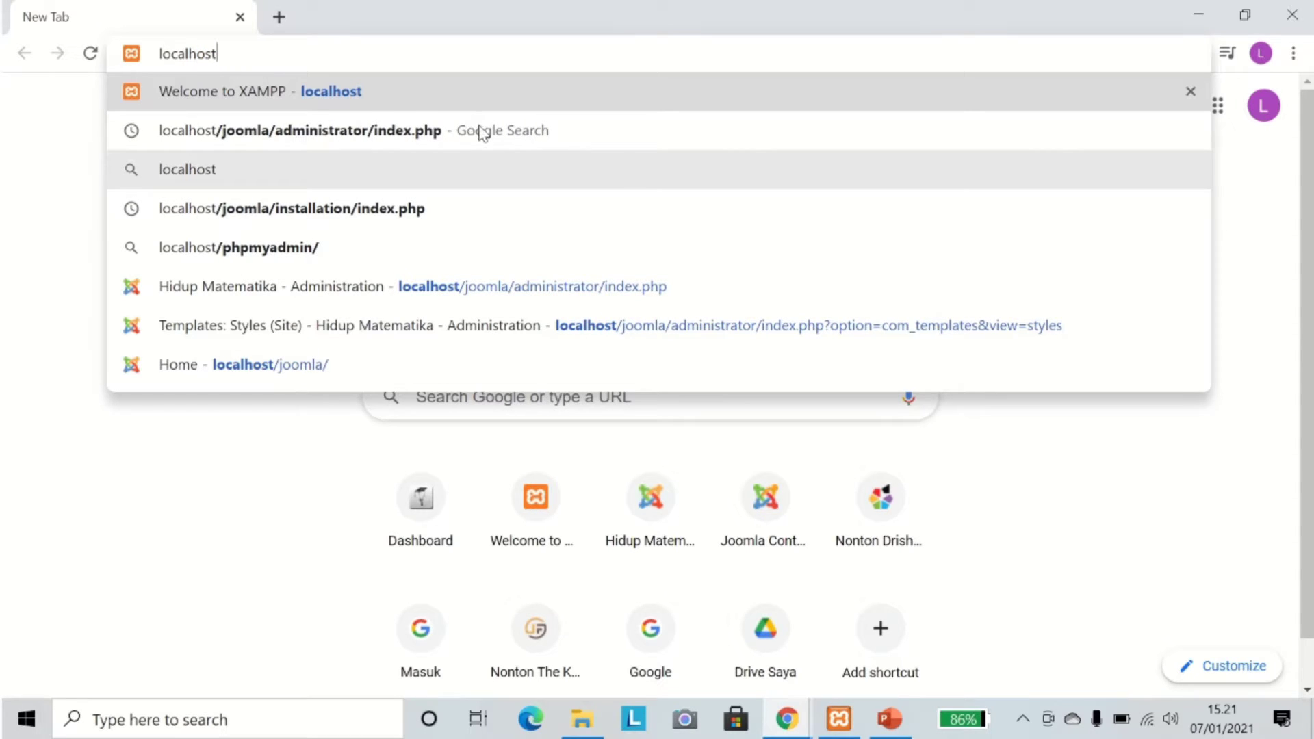
left_click(346, 131)
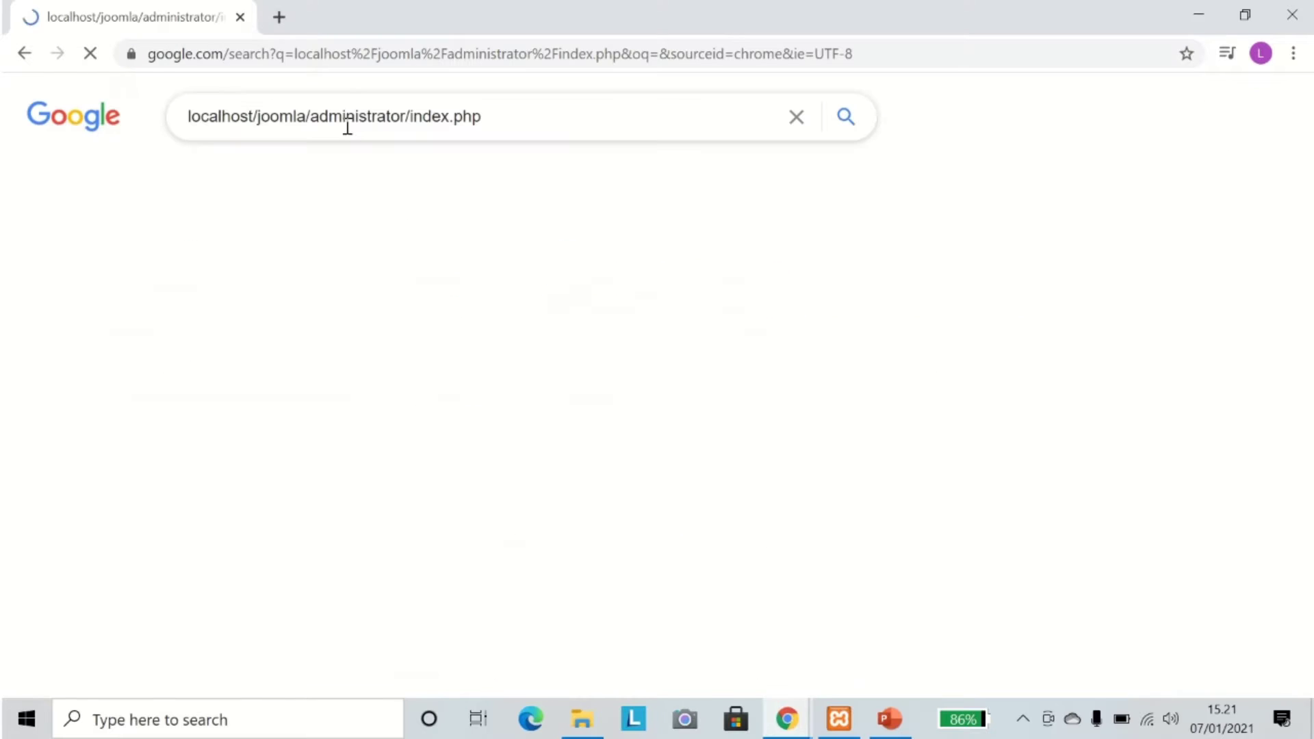
left_click_drag(485, 116, 183, 130)
key("ctrl+c")
left_click(221, 59)
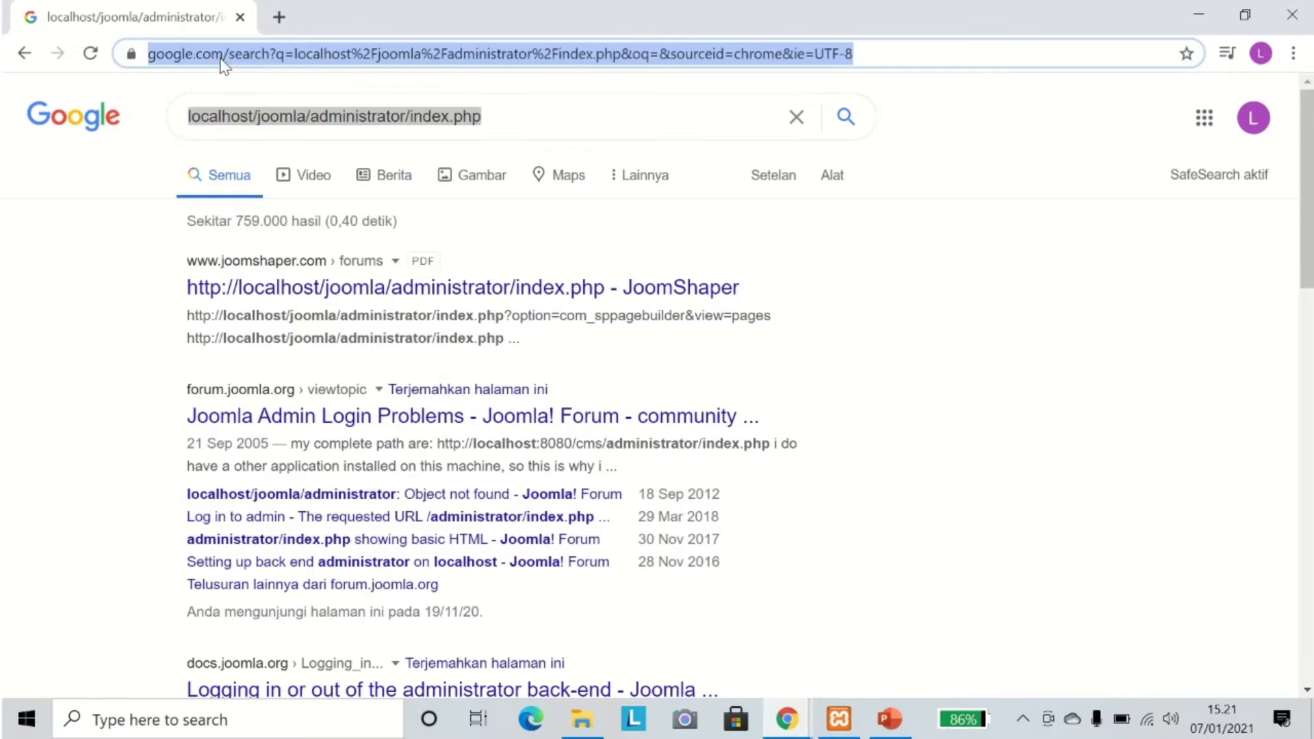
key("ctrl+v")
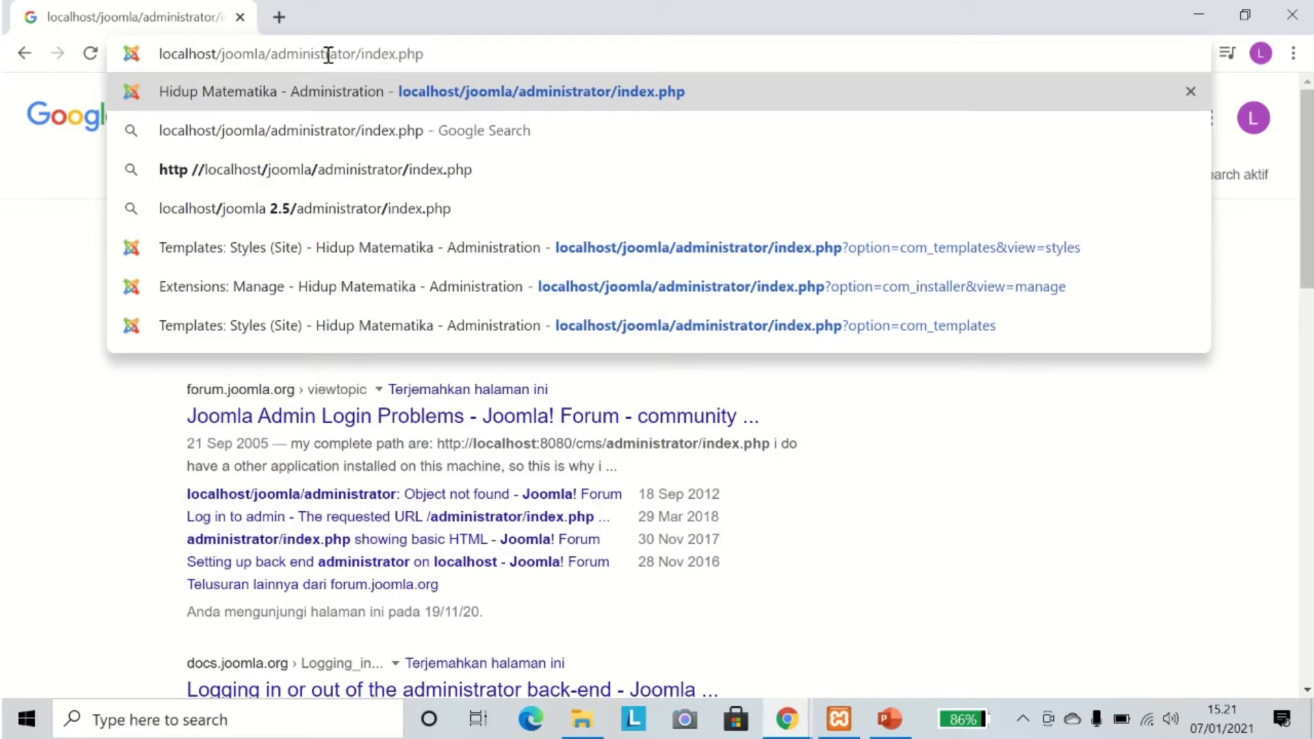
key("Return")
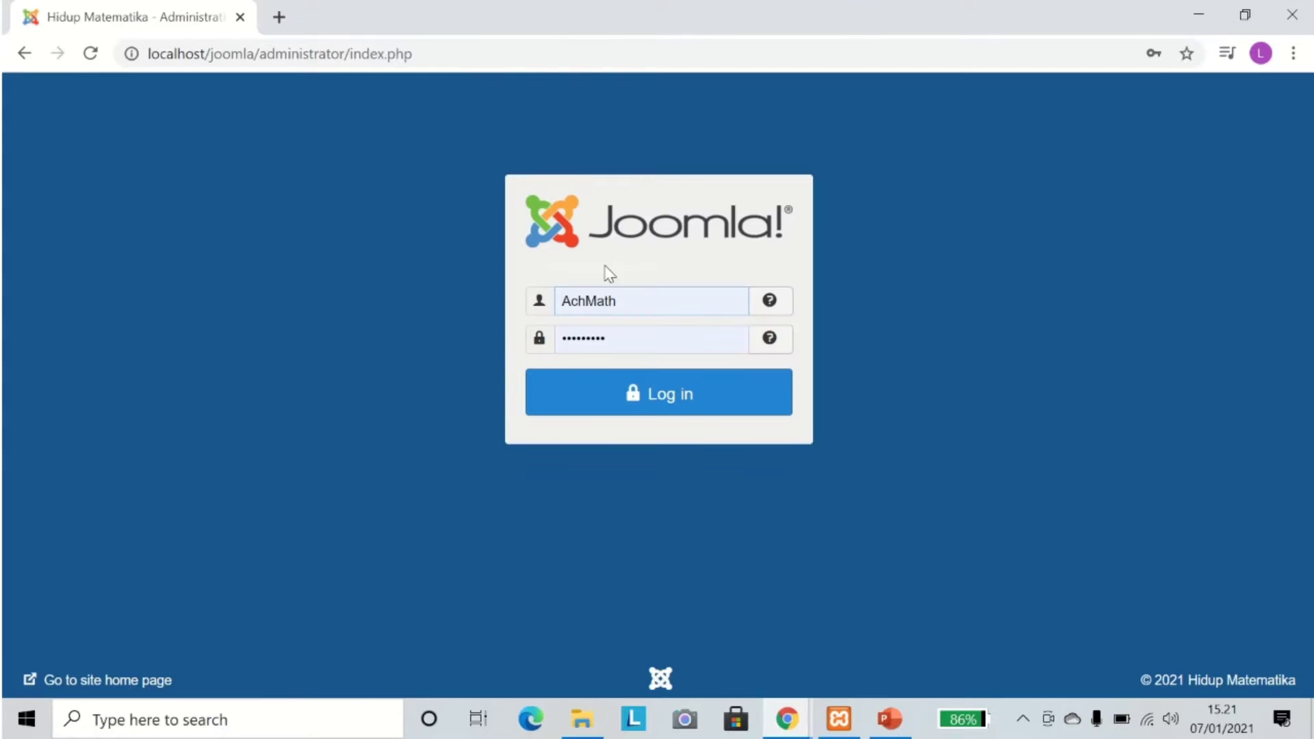
Log in to the Joomla administration with the prefilled credentials and look over the control panel page.
left_click(668, 406)
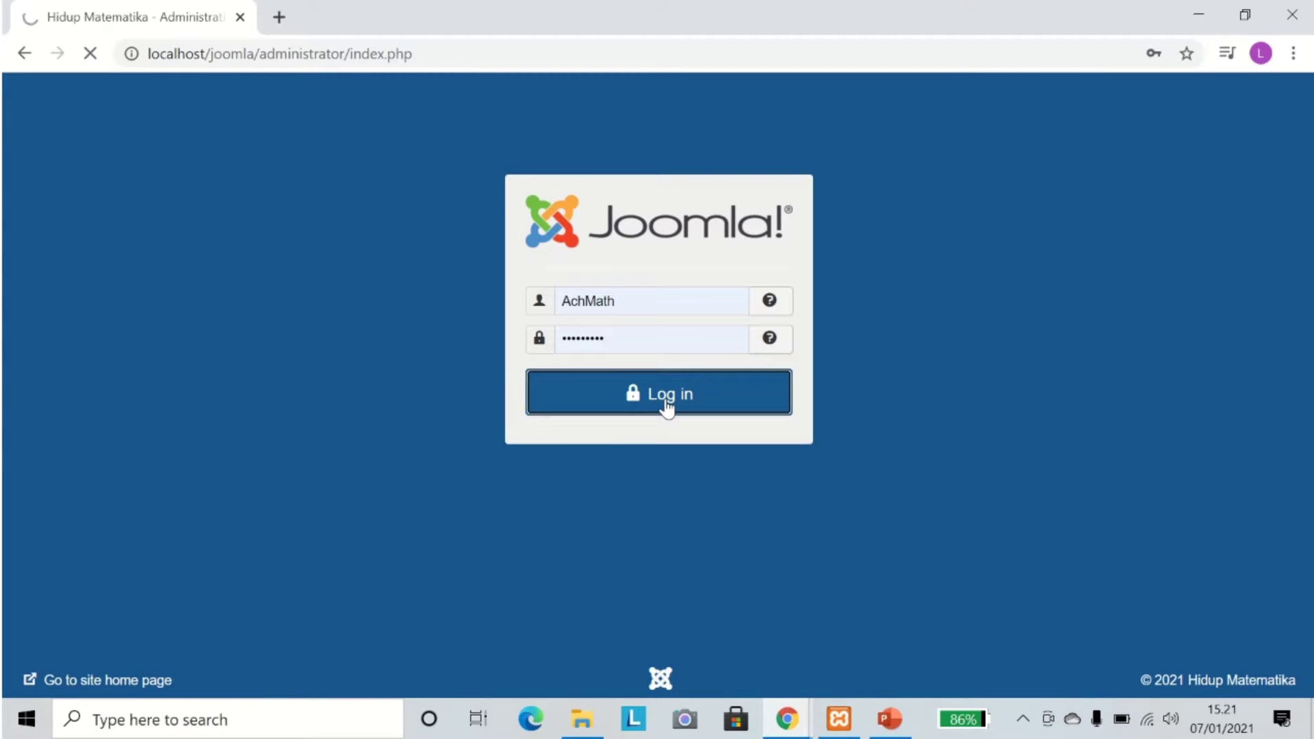
scroll(631, 368, "down", 5)
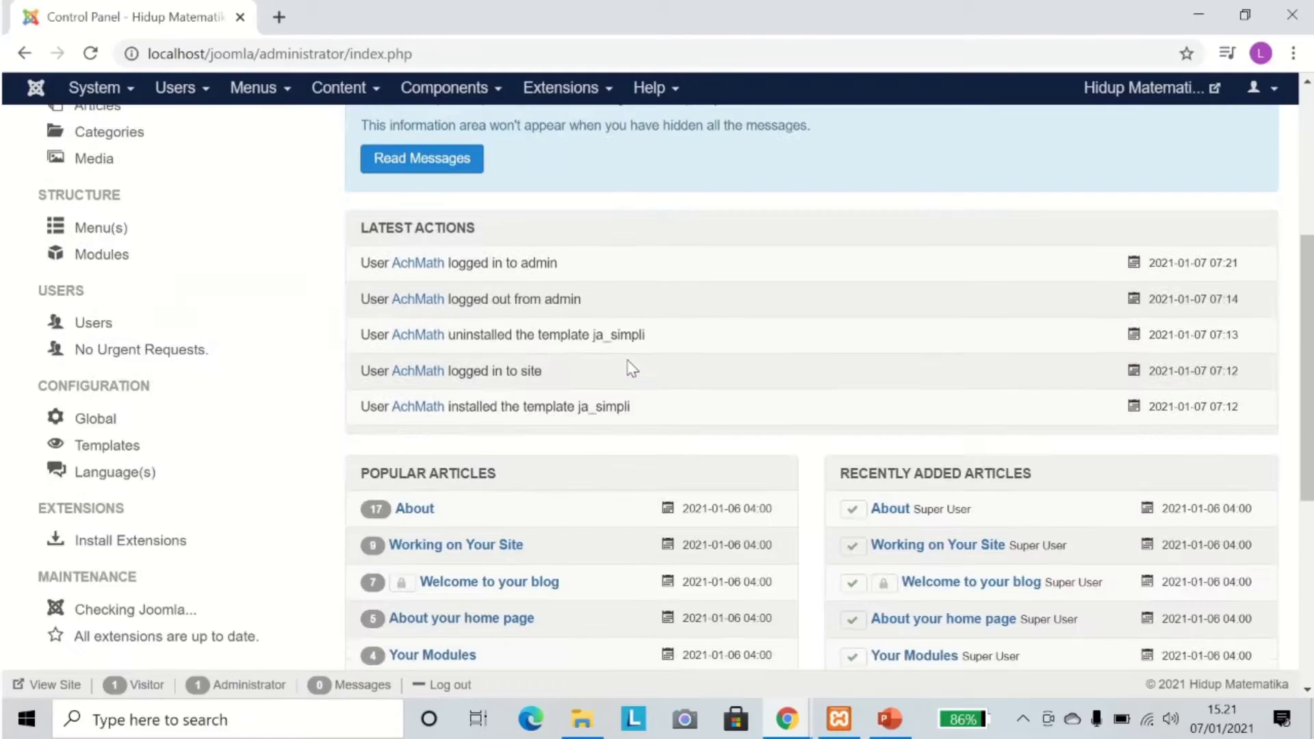
scroll(631, 368, "down", 5)
scroll(631, 368, "down", 1)
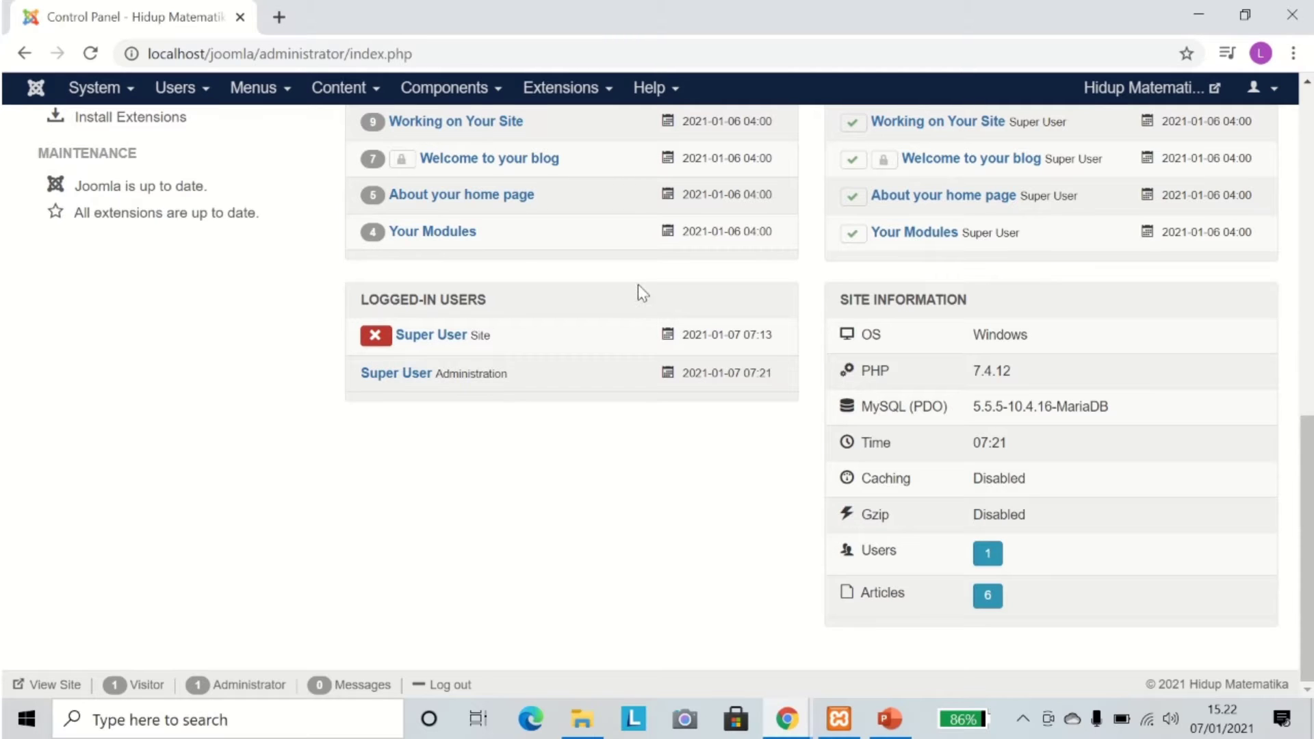
scroll(663, 256, "up", 5)
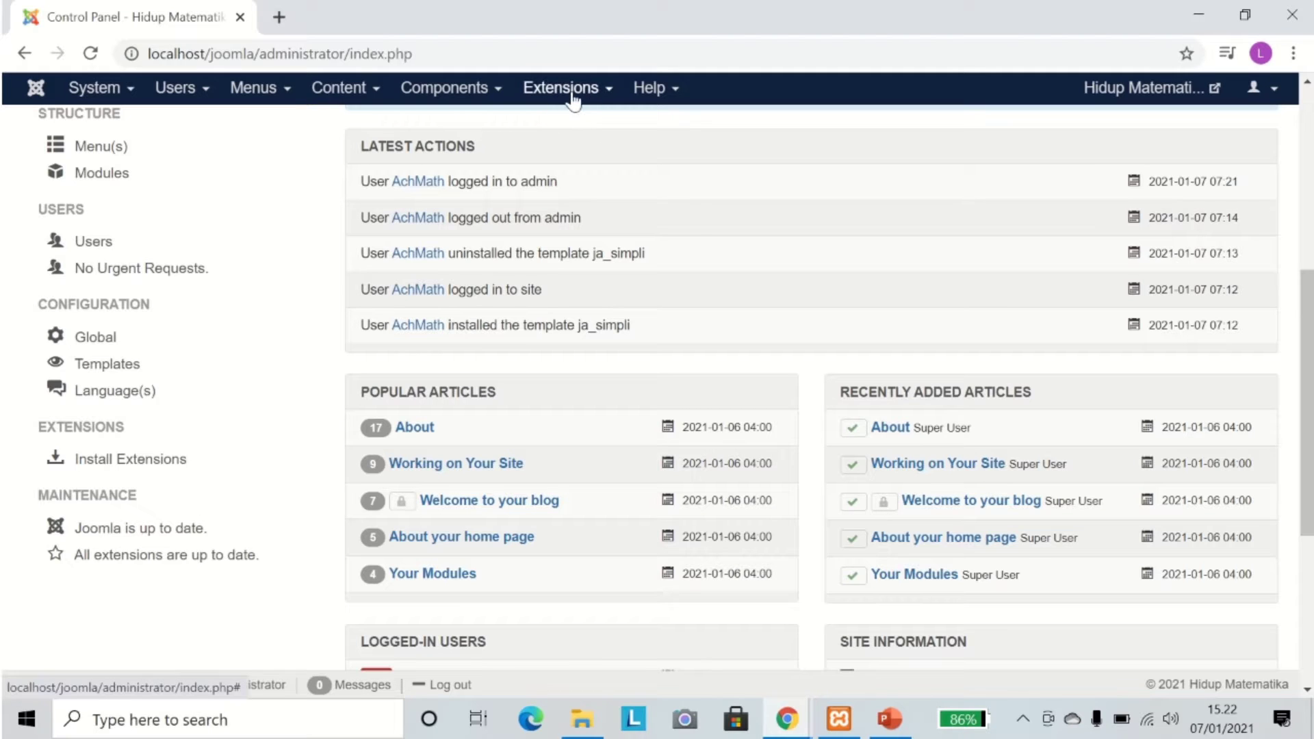
Open the template styles list and filter it to show the Administrator styles.
left_click(607, 92)
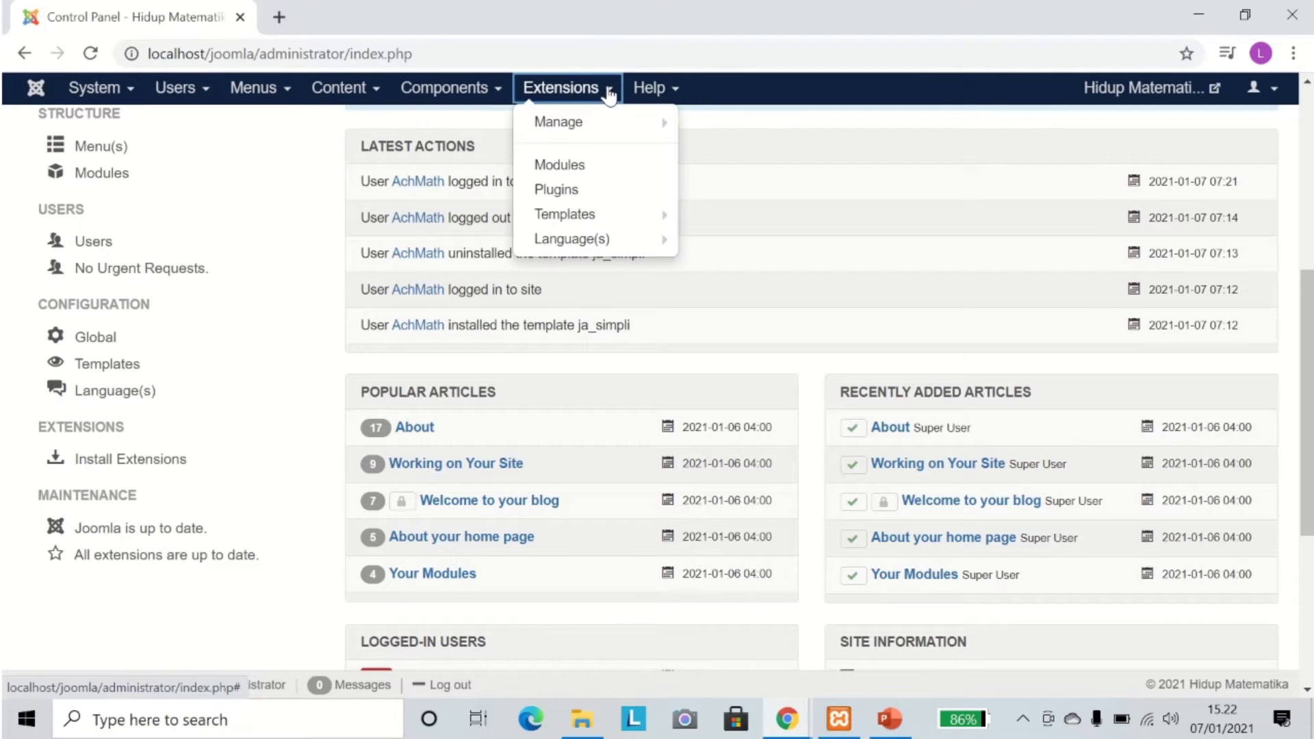
mouse_move(603, 131)
mouse_move(601, 214)
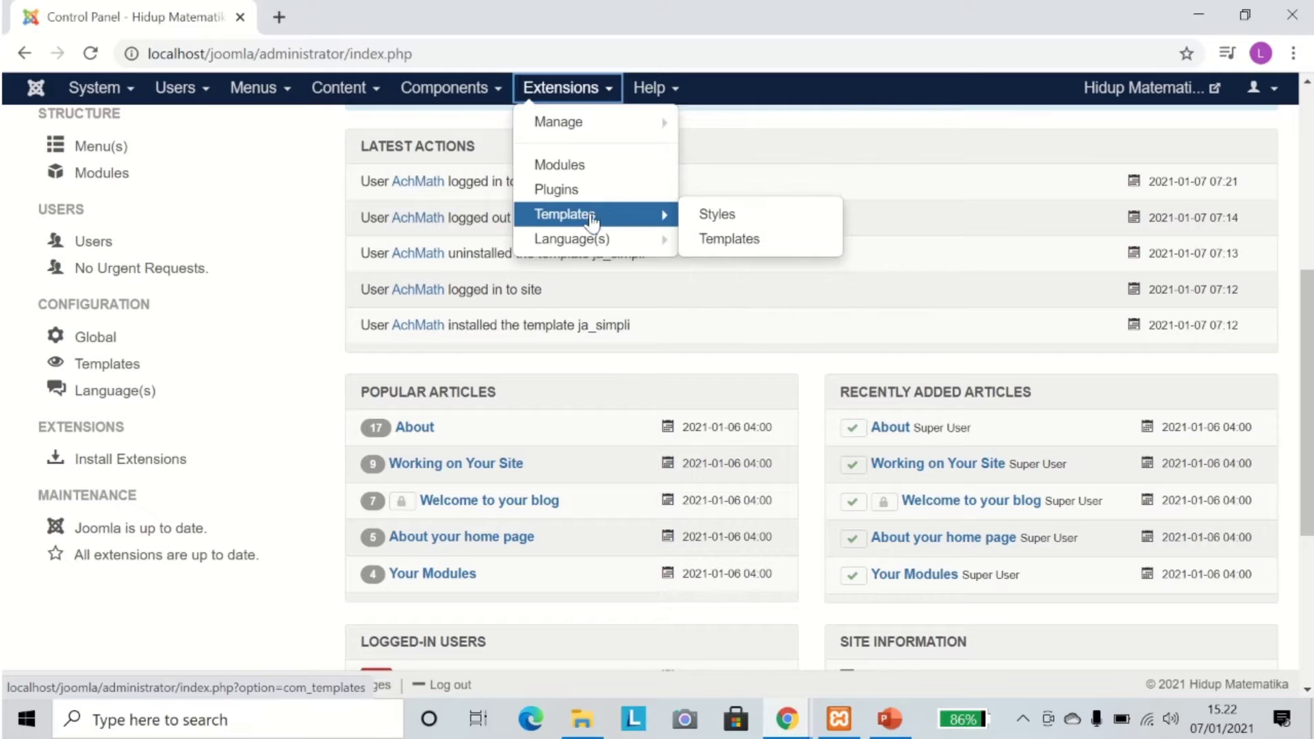
left_click(624, 214)
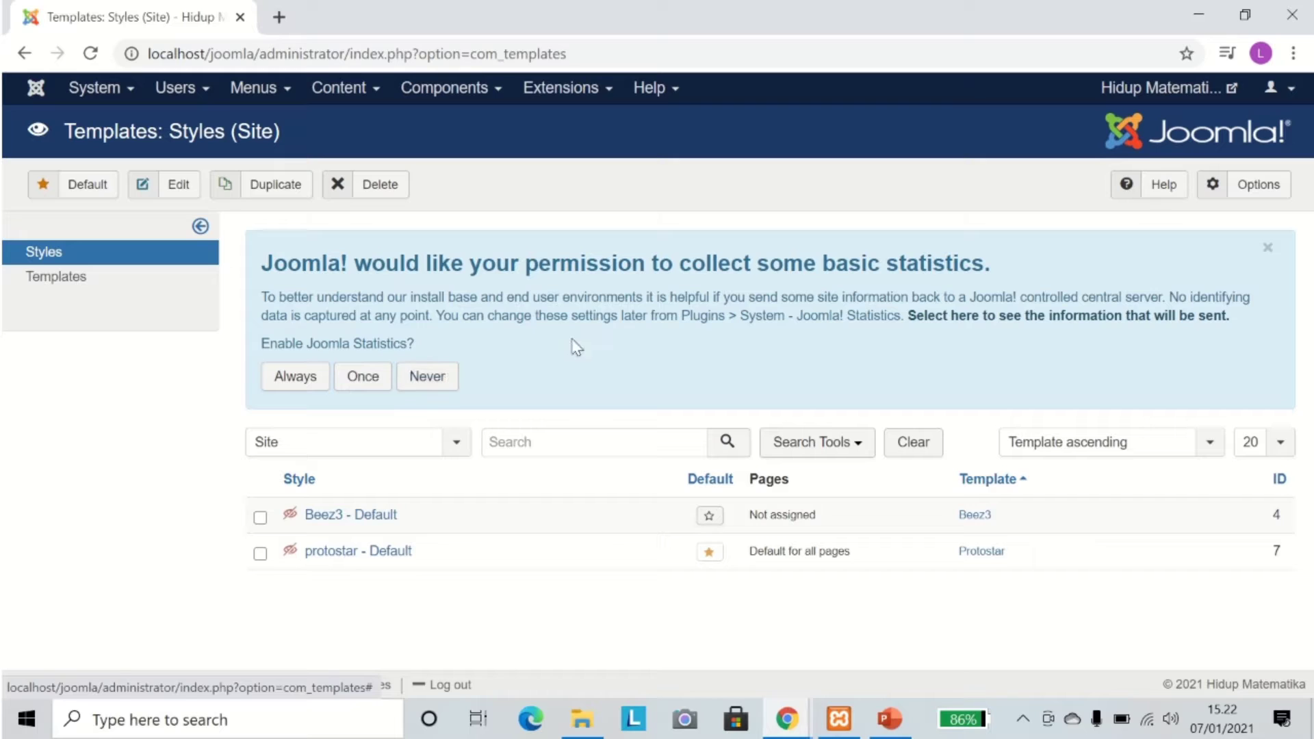
left_click(457, 451)
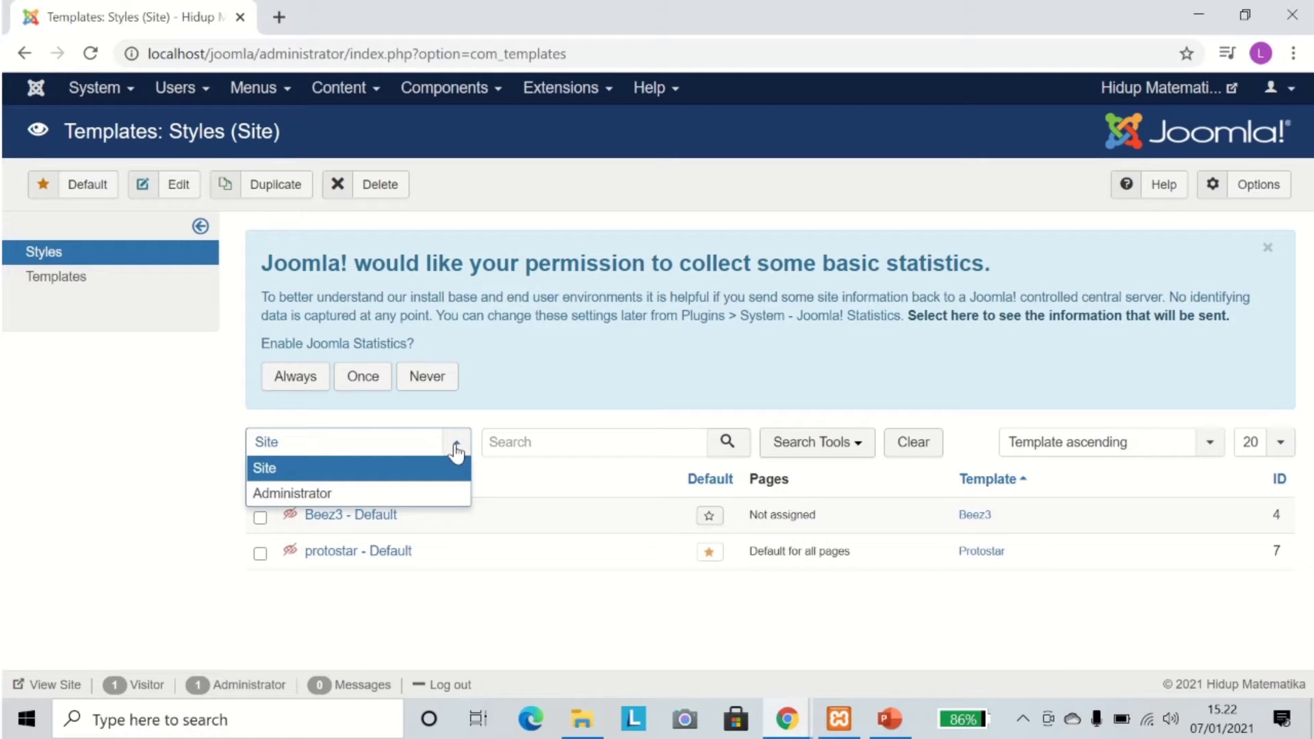
left_click(353, 496)
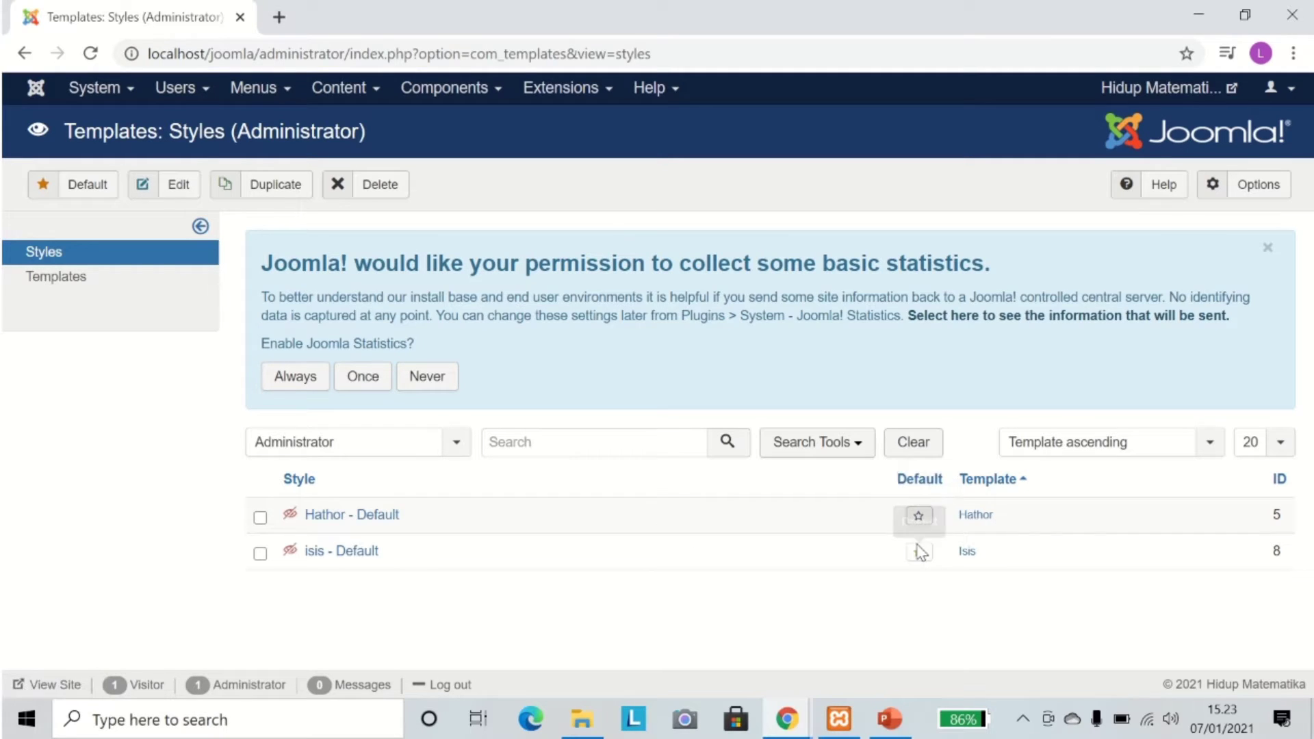
Try Hathor as the default administrator style, and set isis as the default again.
left_click(918, 519)
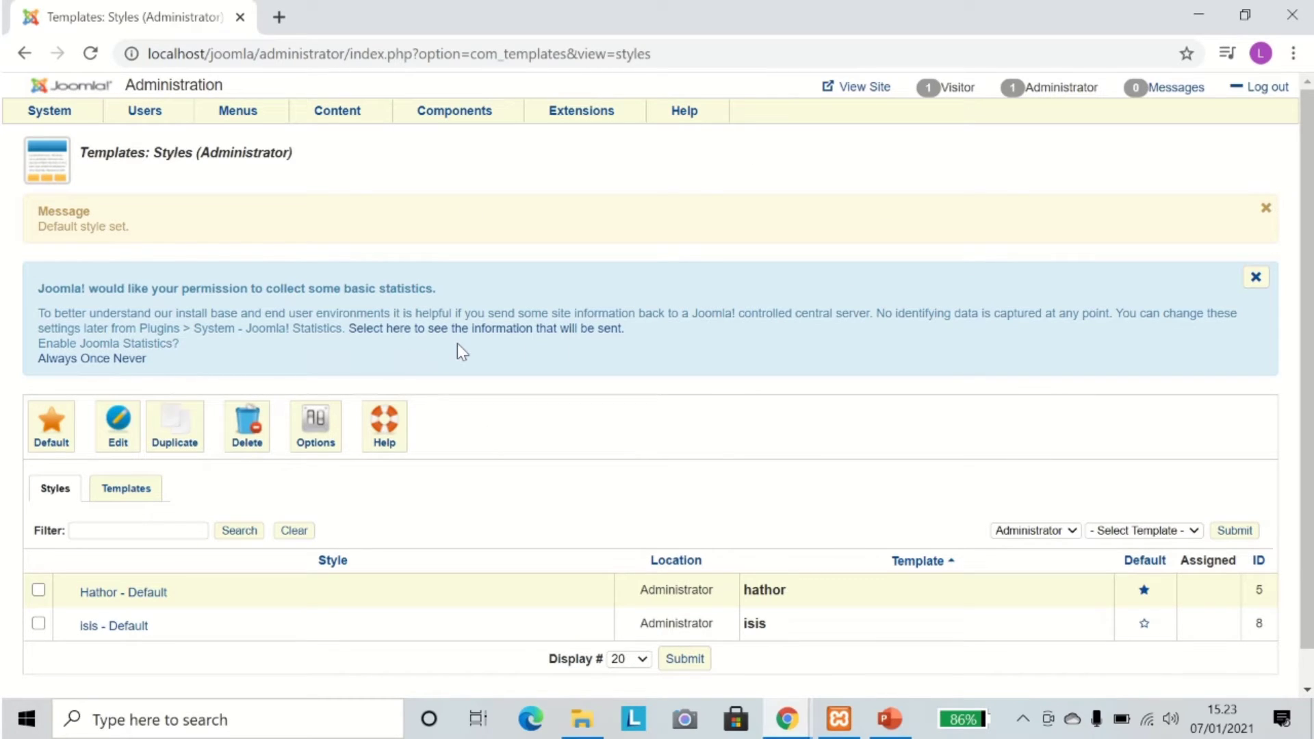
scroll(630, 349, "down", 1)
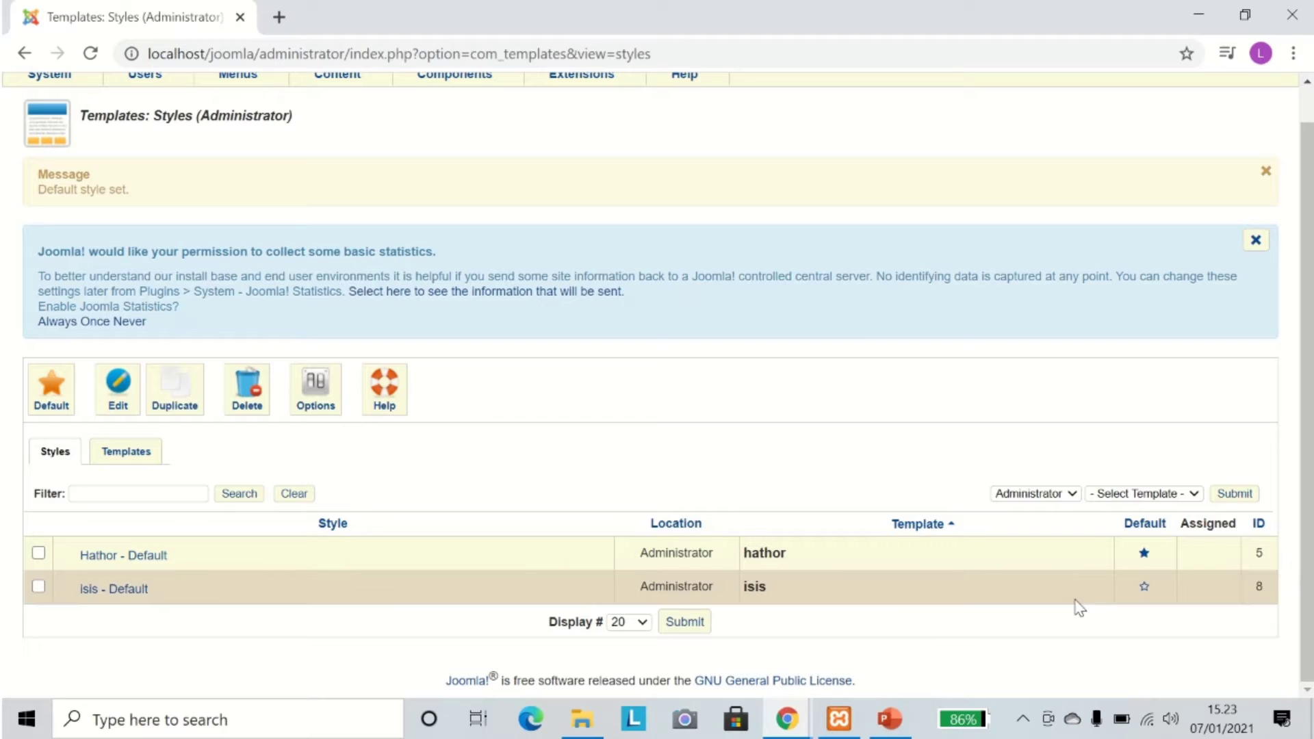
left_click(1143, 590)
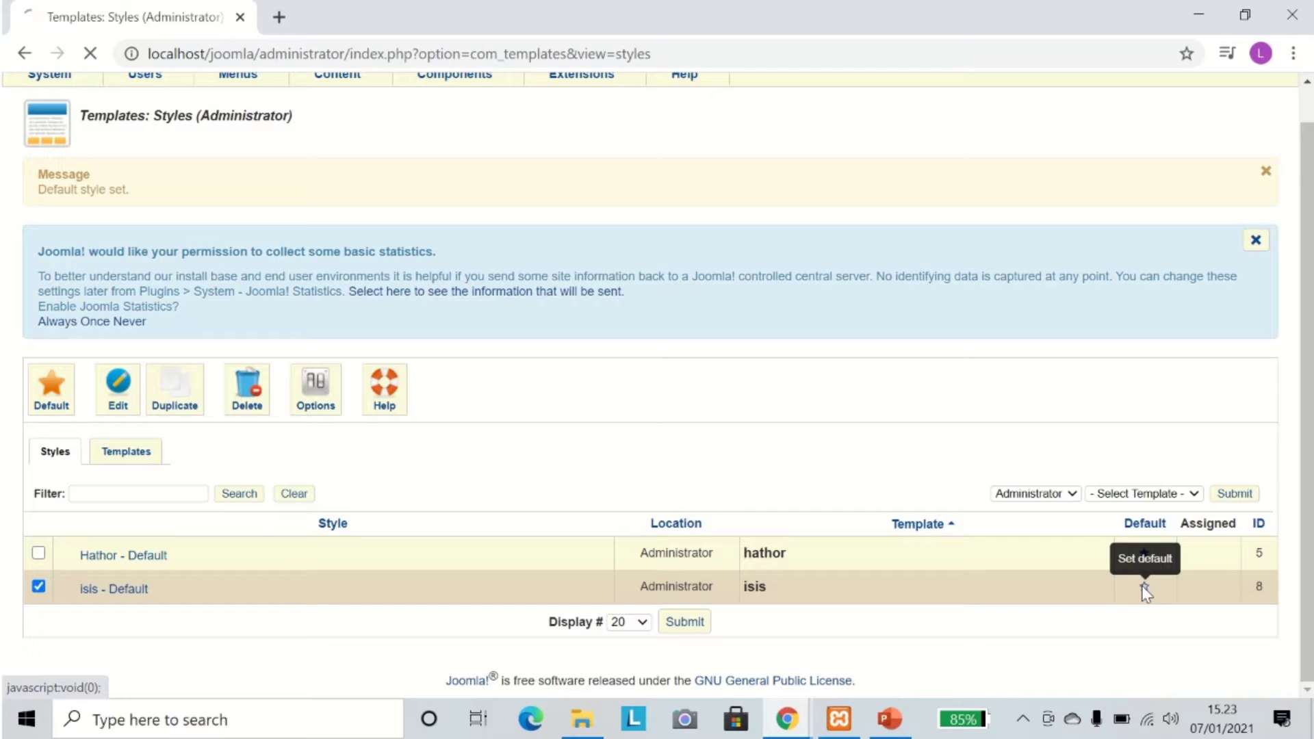
Switch the template styles filter to Site.
scroll(791, 540, "down", 2)
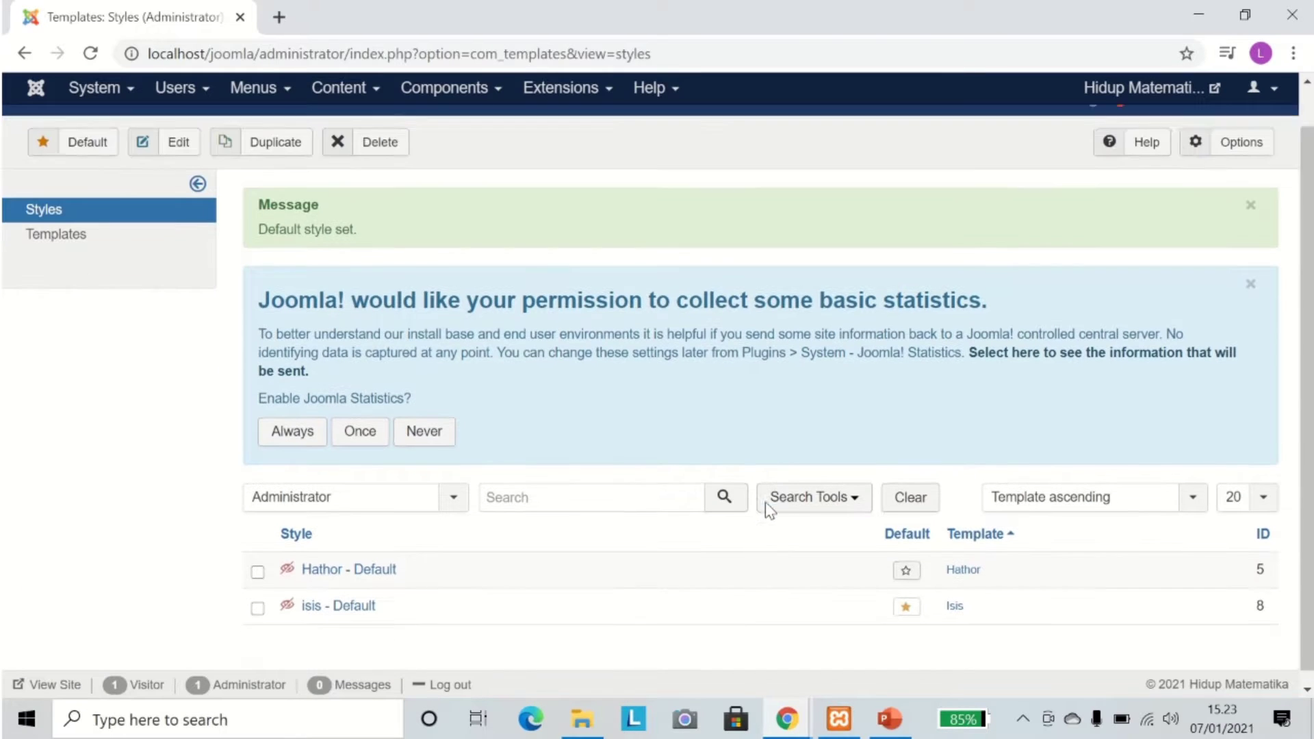
left_click(451, 487)
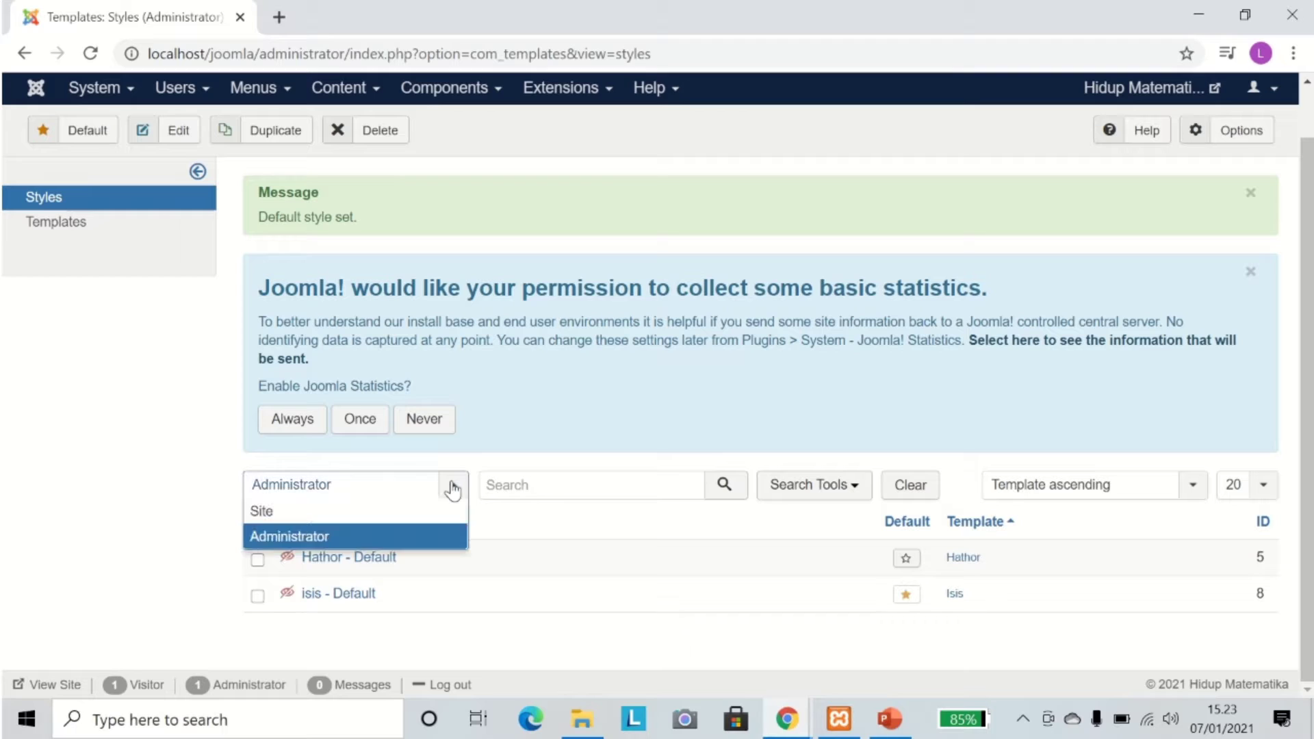
left_click(391, 515)
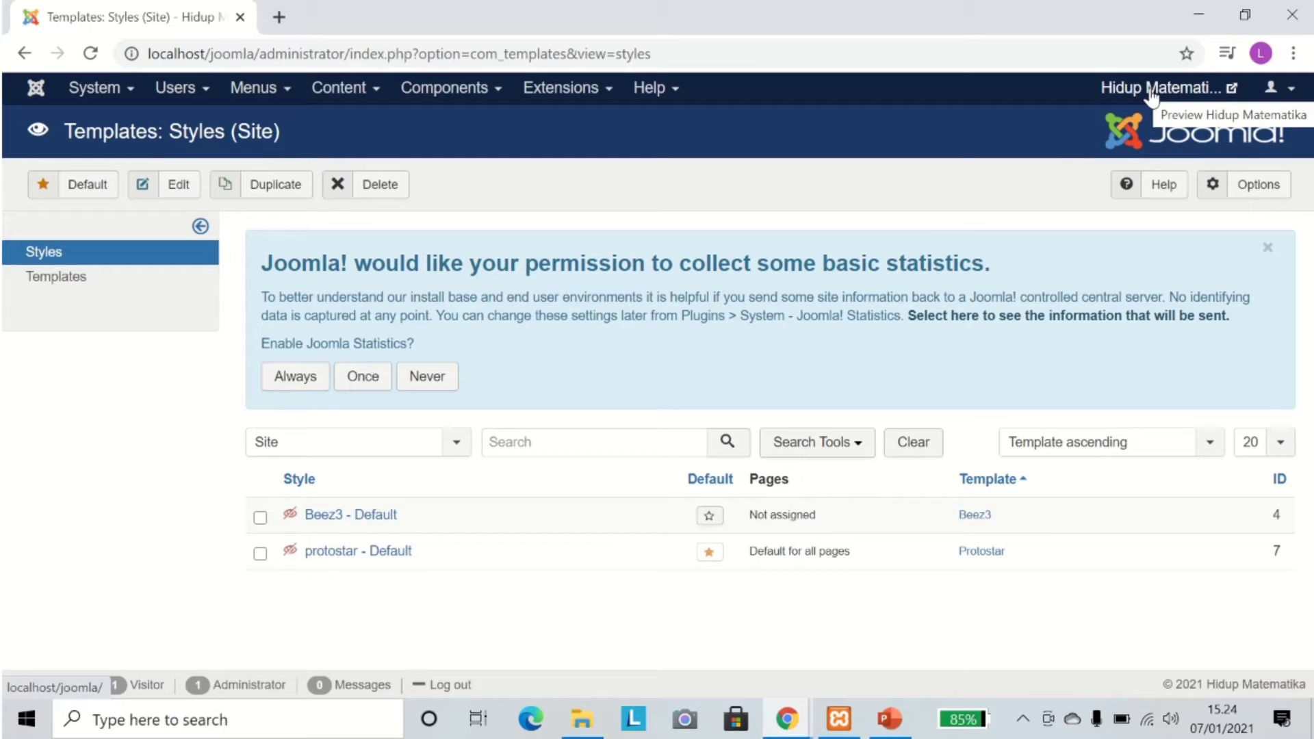
Preview the Hidup Matematika home page from top to bottom with the protostar template, and close the preview.
left_click(1189, 94)
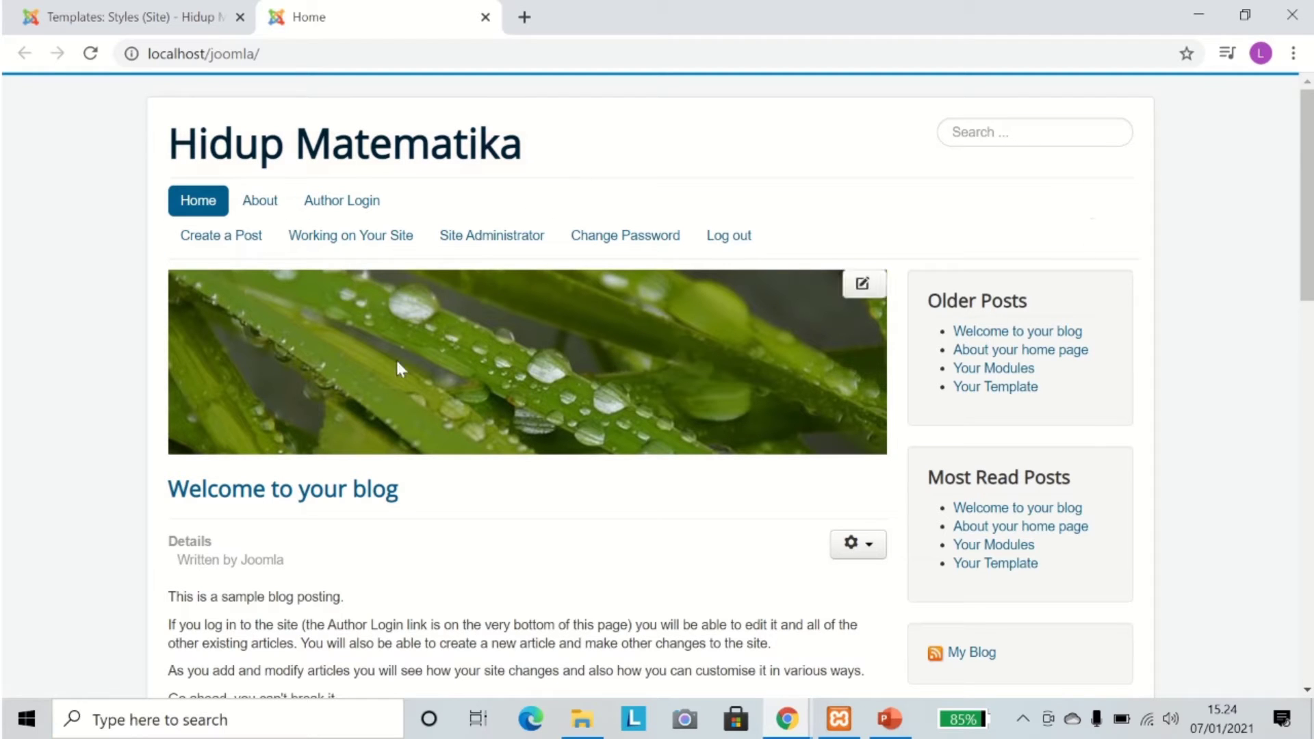
scroll(452, 267, "down", 15)
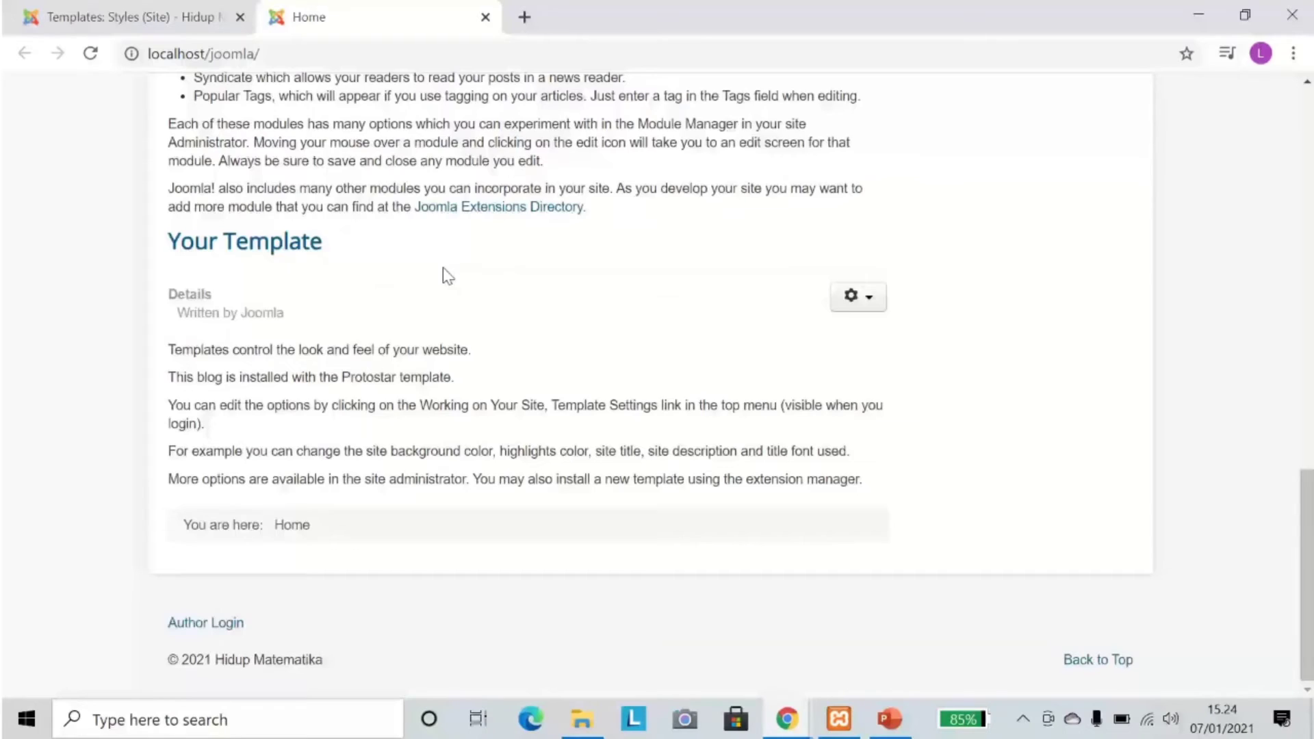
scroll(448, 275, "up", 15)
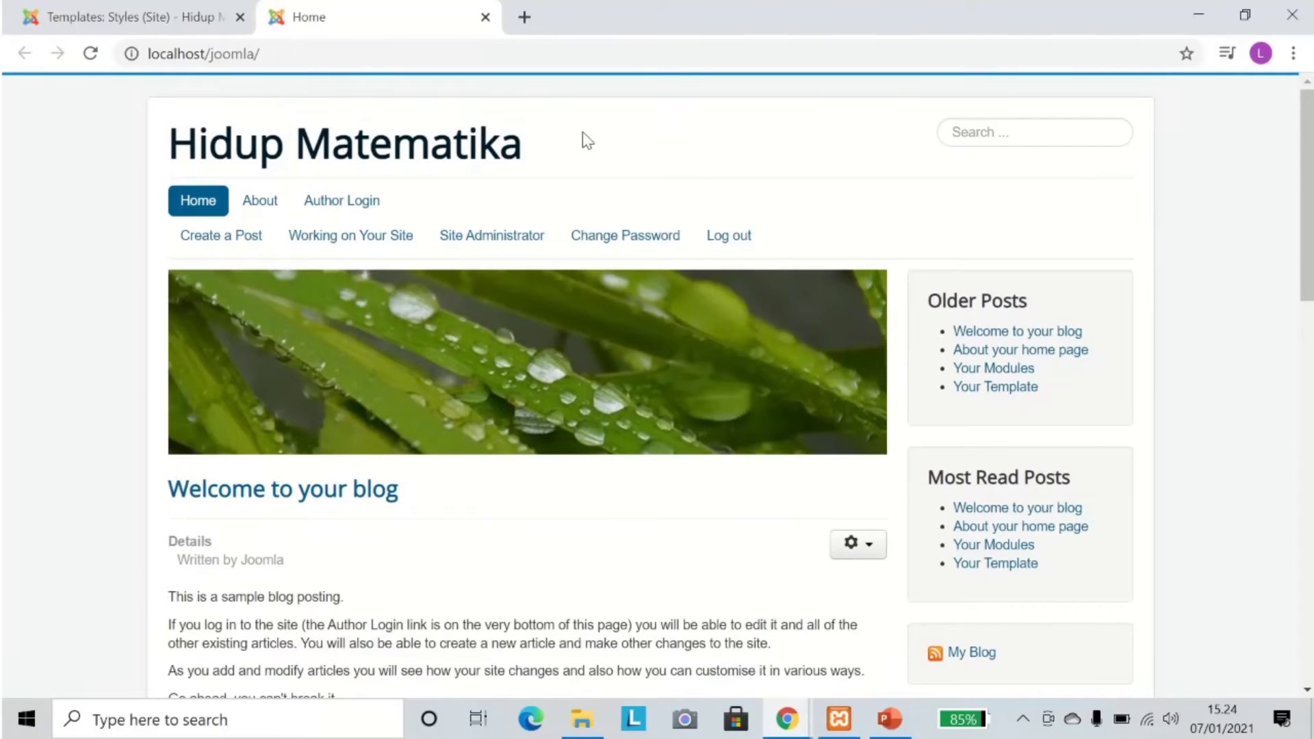
left_click(148, 24)
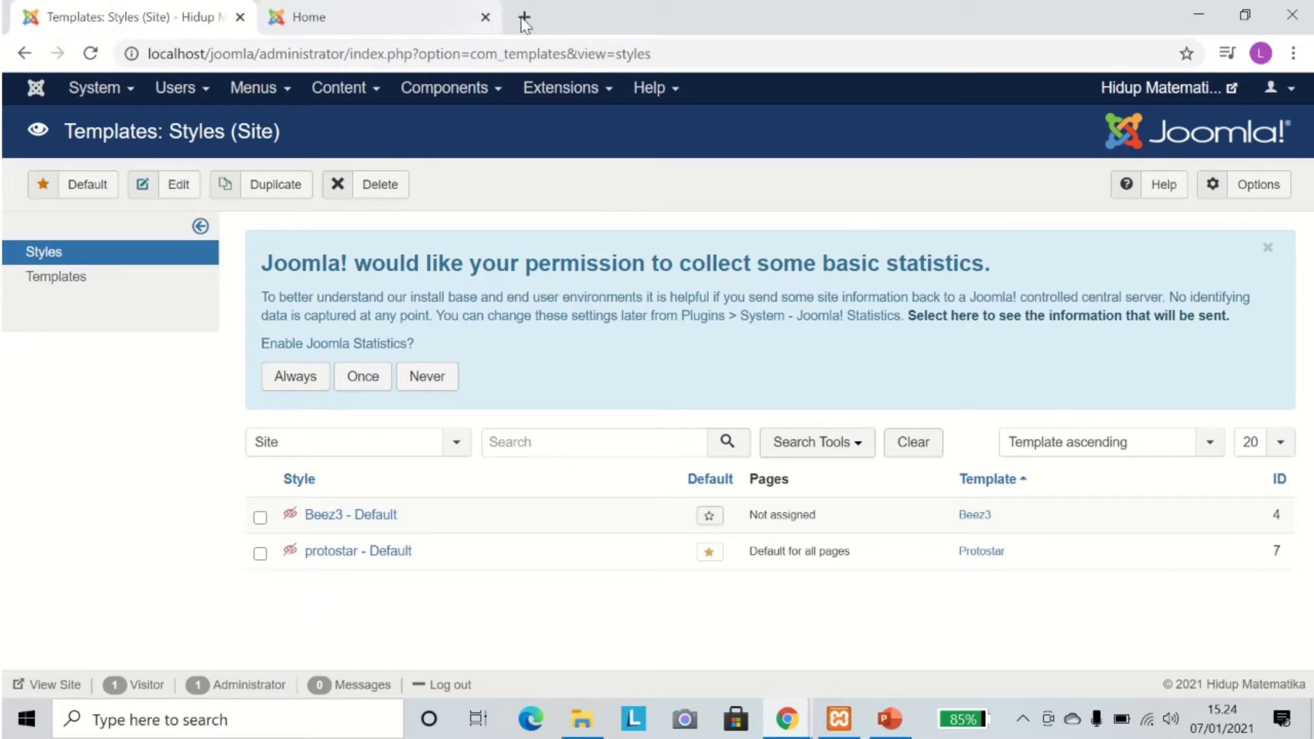
left_click(485, 17)
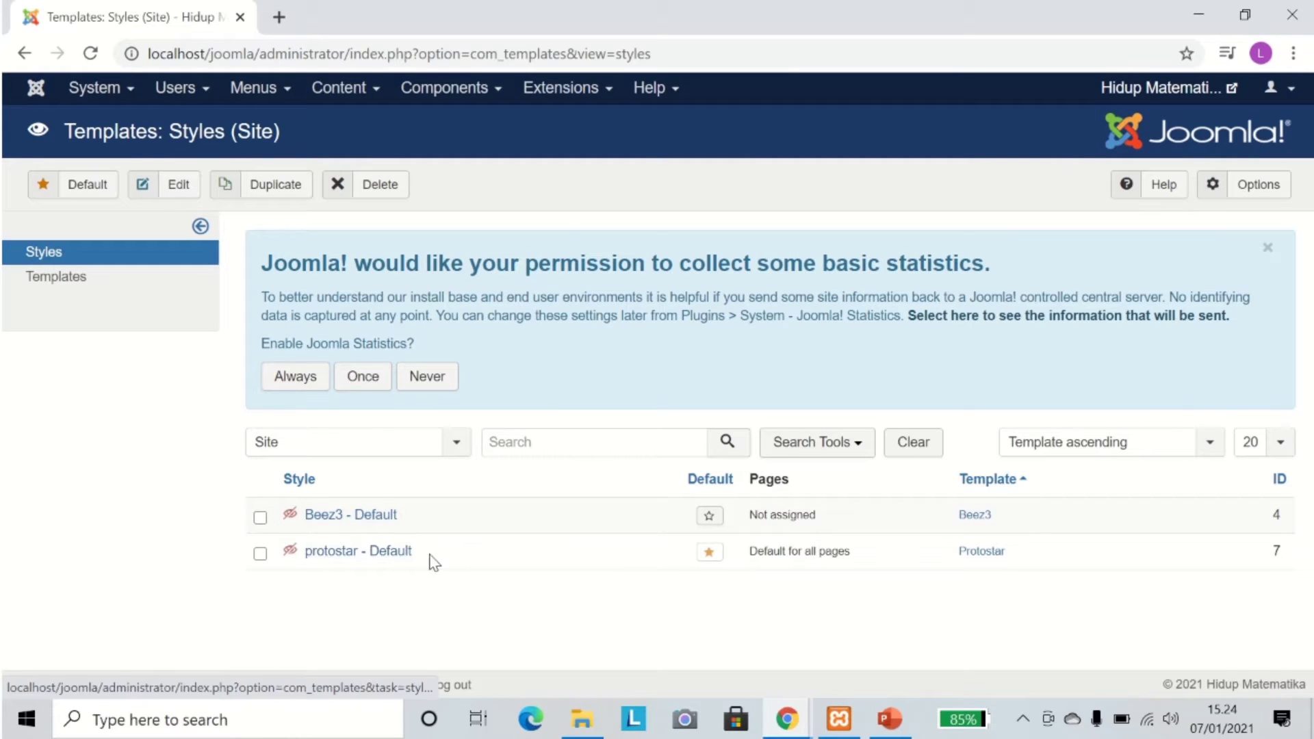
Set Beez3 - Default as the default site style and preview the home page with it.
left_click(710, 517)
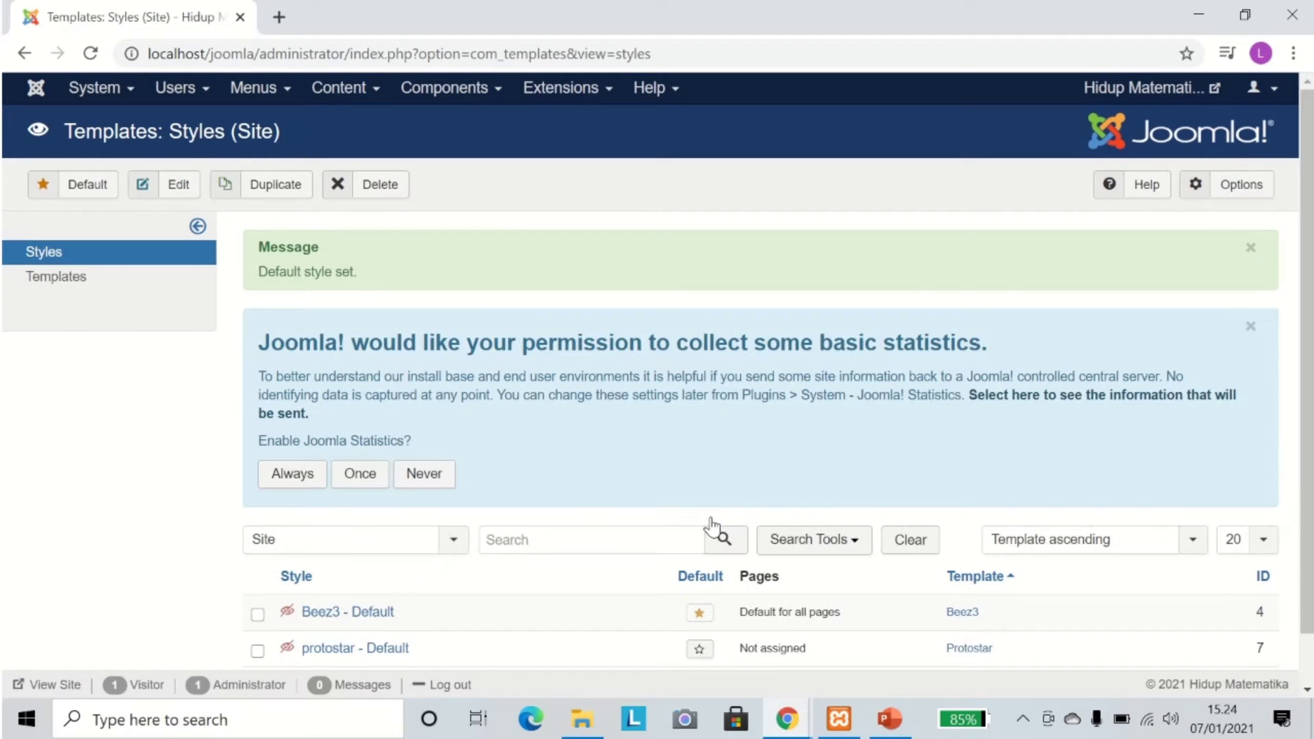
scroll(712, 527, "down", 1)
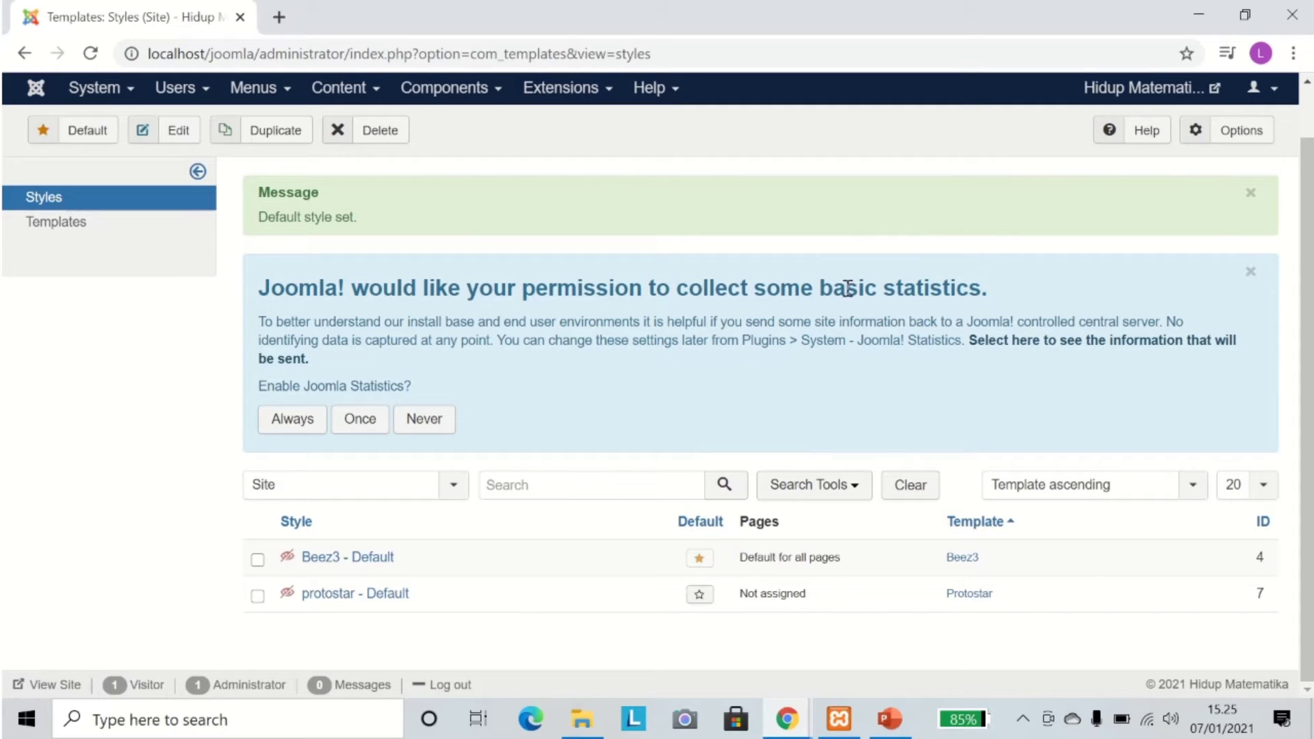
left_click(1194, 93)
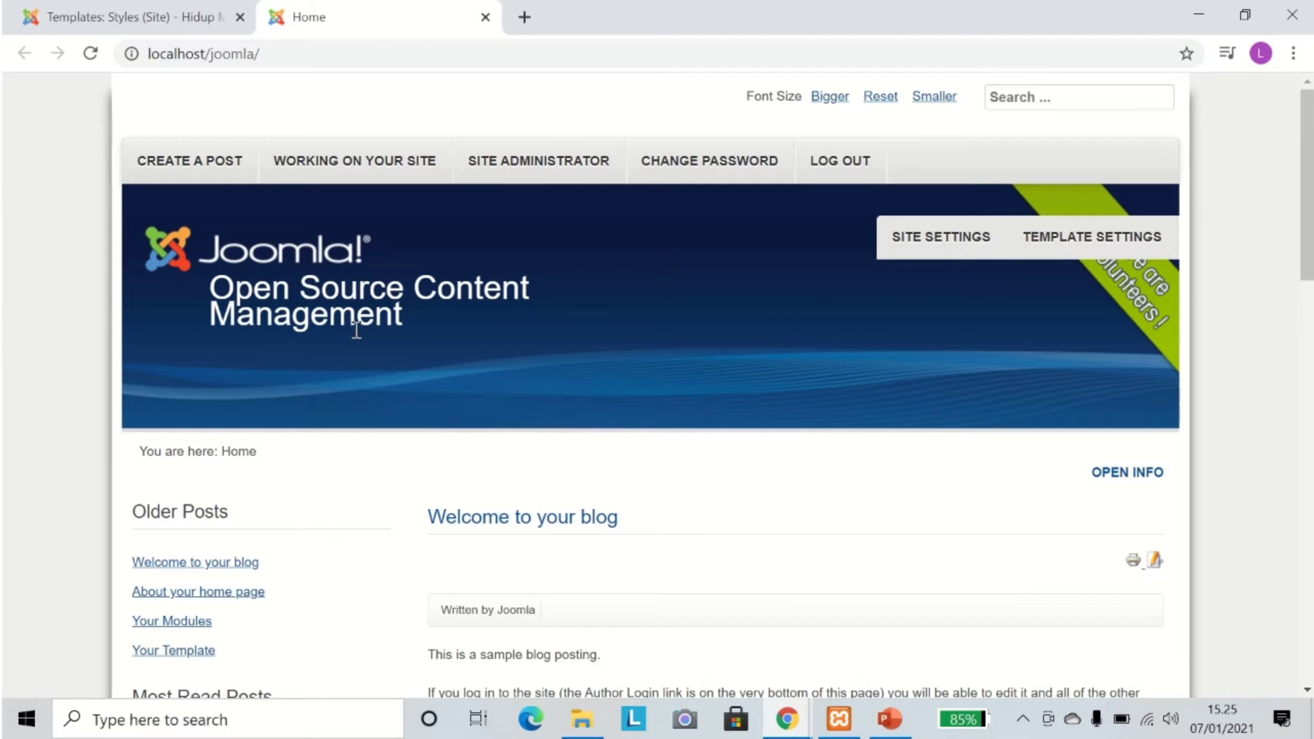
Look through the home page shown with the Beez3 template, and close the preview.
scroll(436, 320, "down", 15)
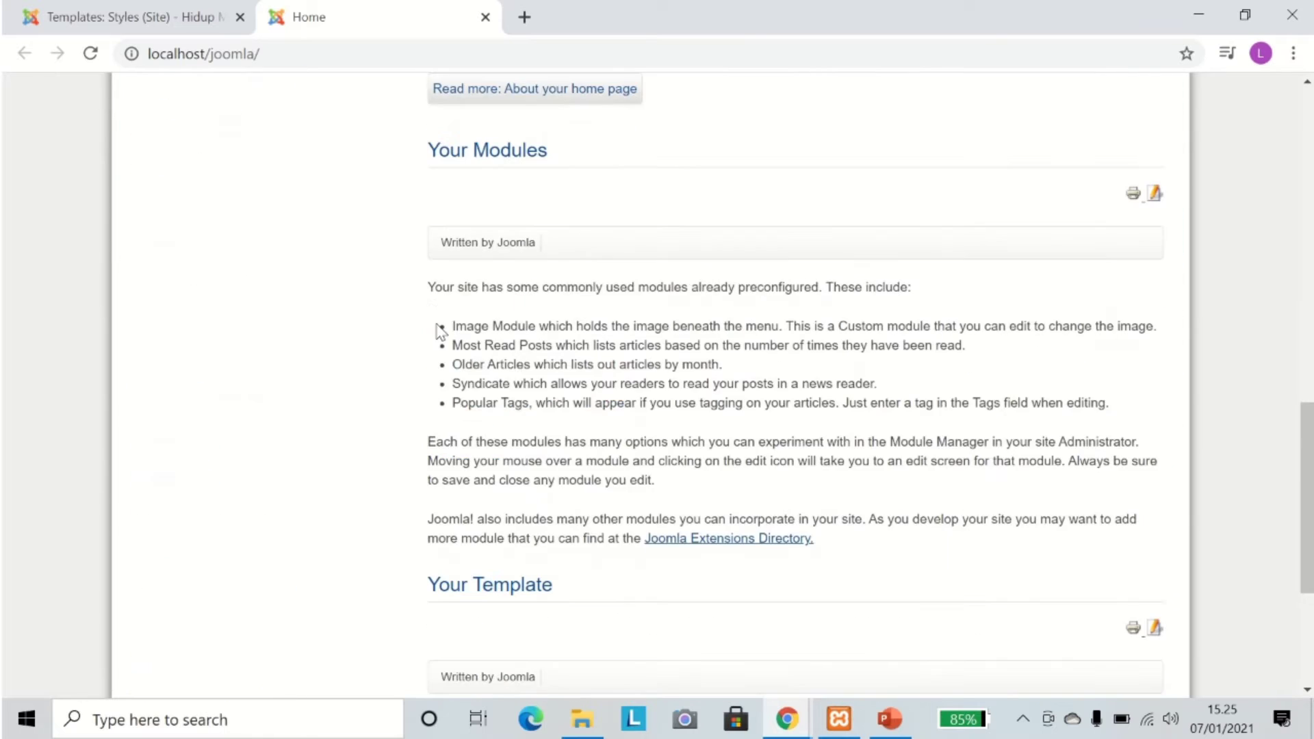
scroll(436, 325, "up", 13)
scroll(441, 333, "up", 8)
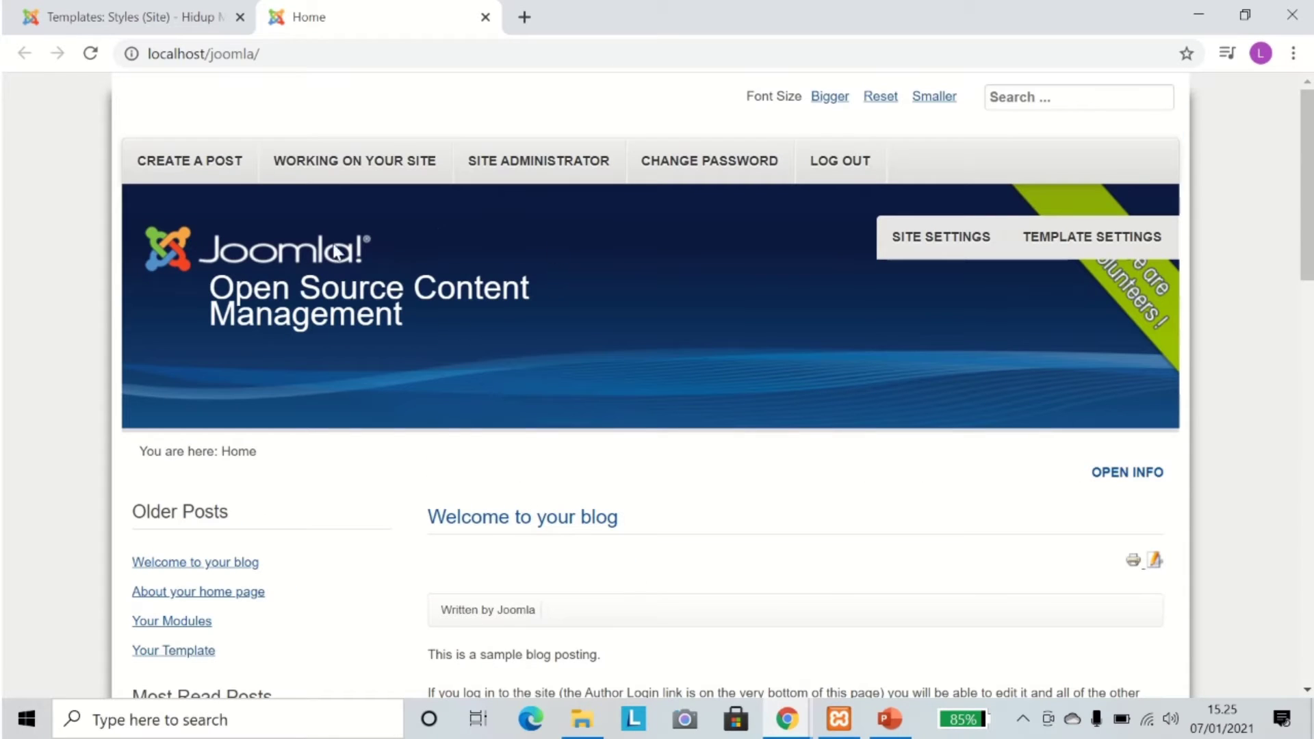
left_click(486, 17)
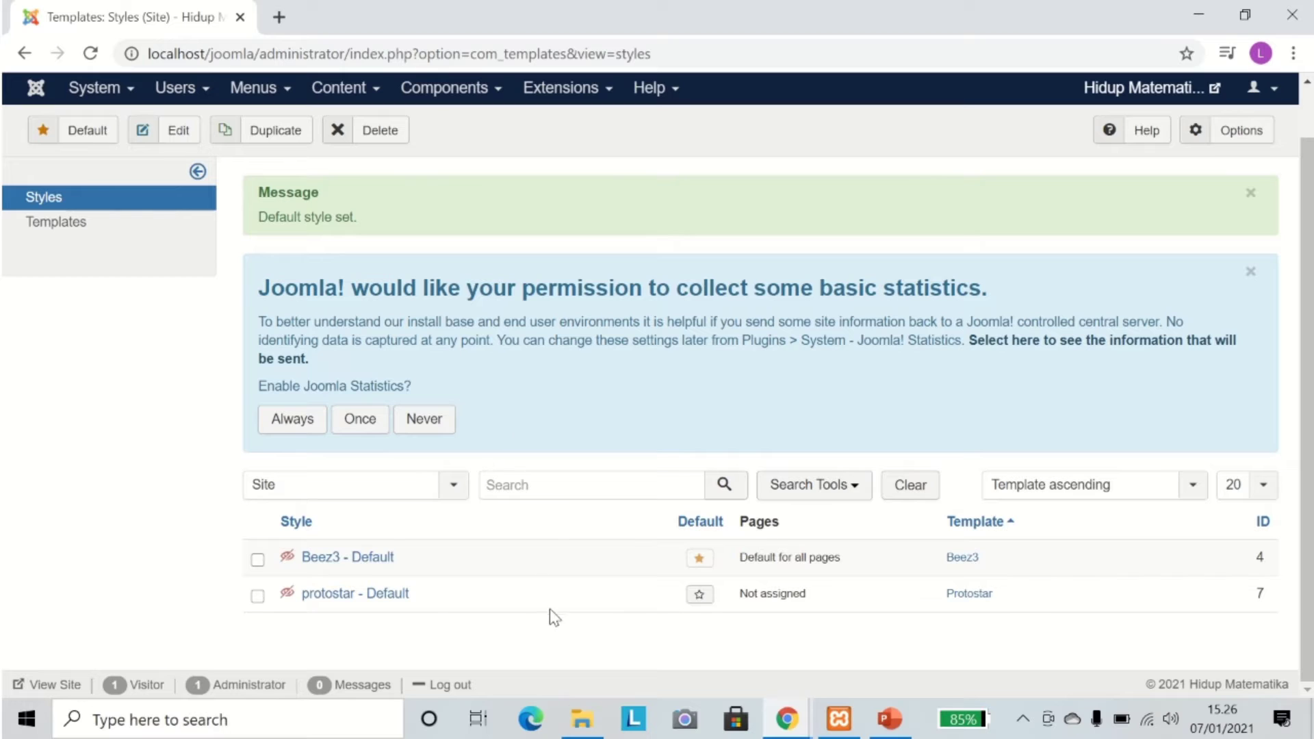
Switch to File Explorer, locate the ja-simpli-template_1.0.6 archive in Downloads, and minimize the window.
left_click(582, 719)
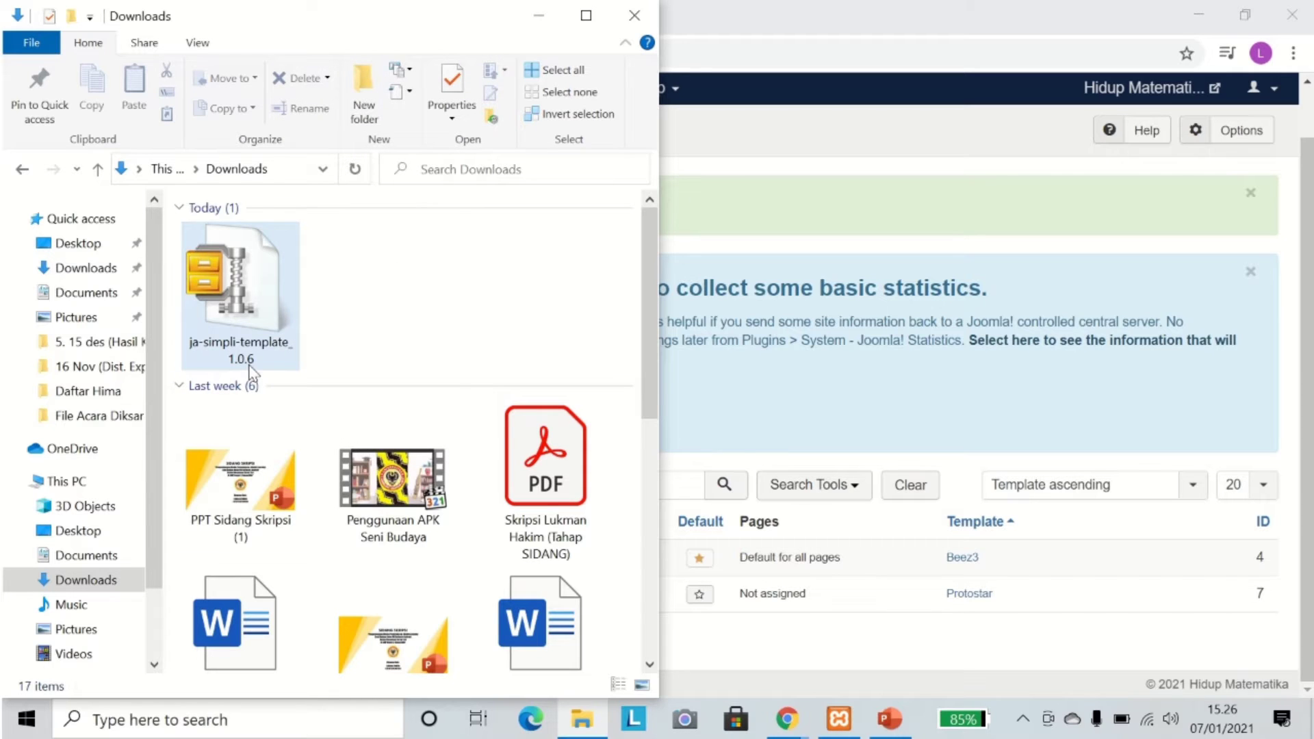
mouse_move(239, 369)
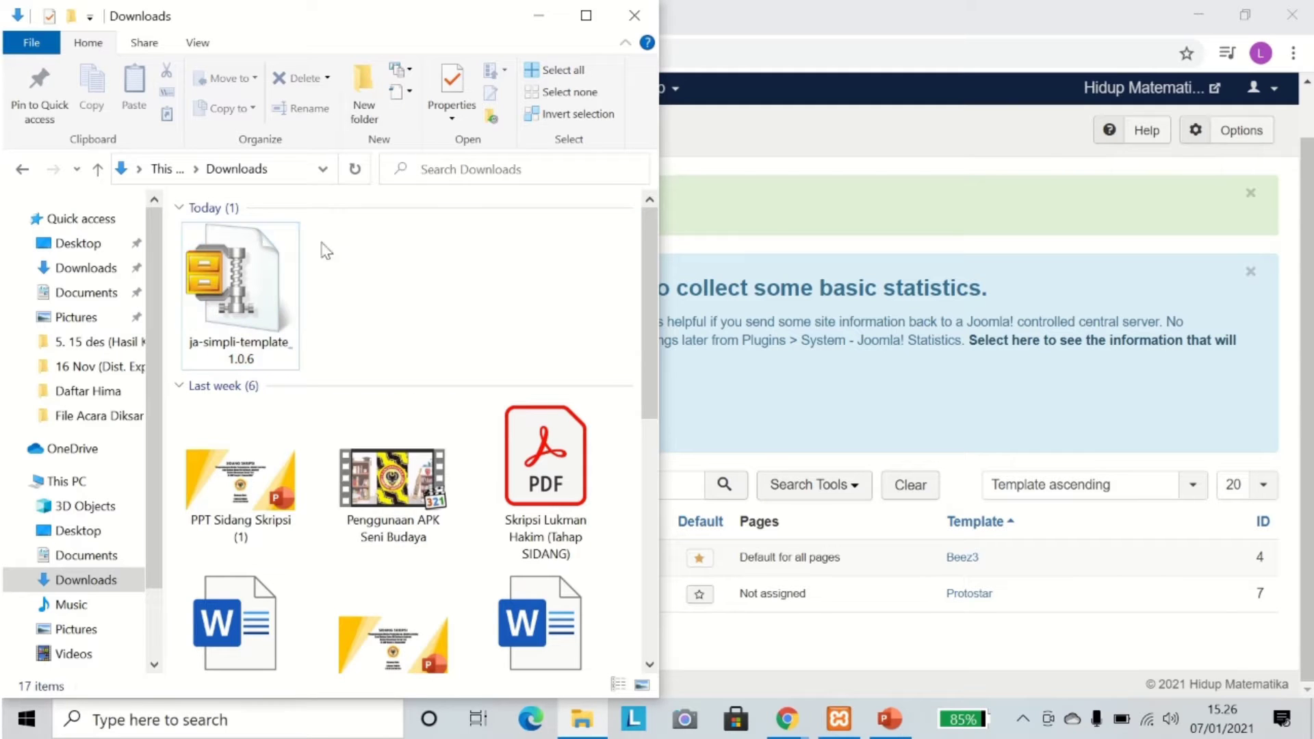
left_click(549, 16)
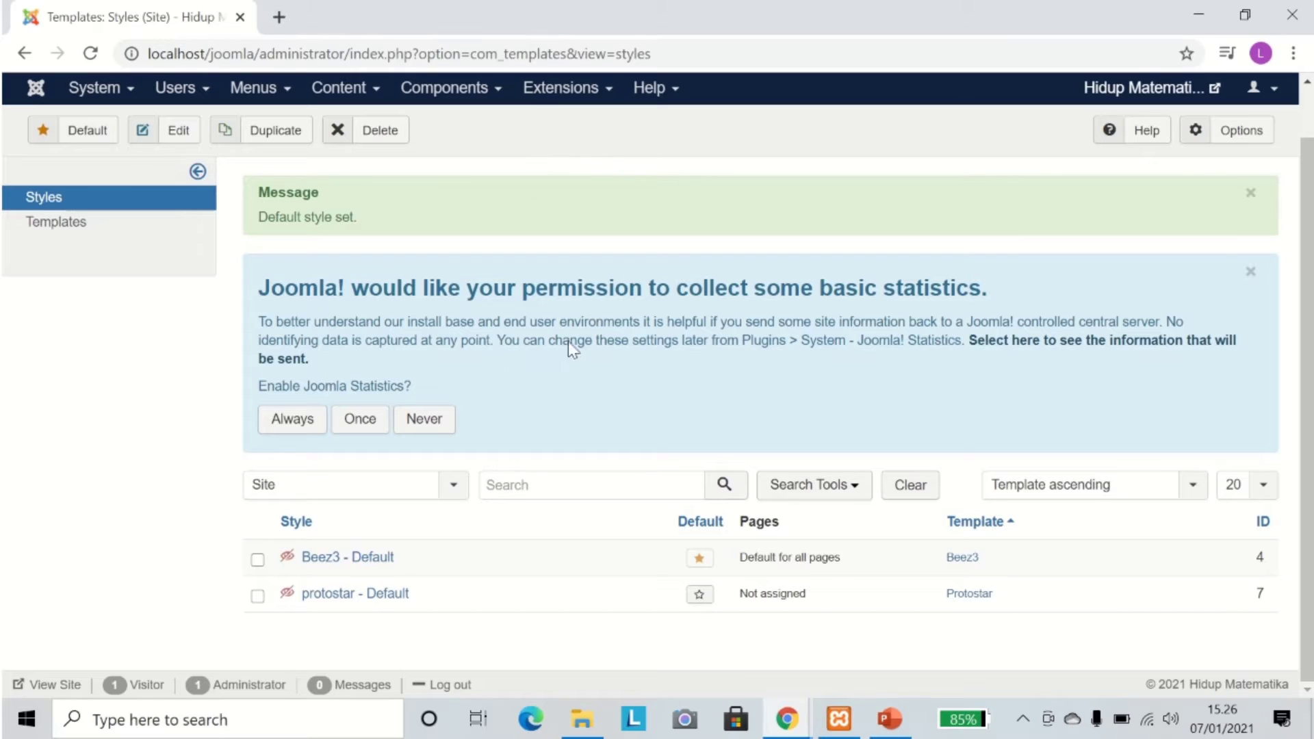
Install the ja-simpli-template_1.0.6 package from the Downloads folder through Joomla's extension package upload.
left_click(589, 99)
mouse_move(631, 125)
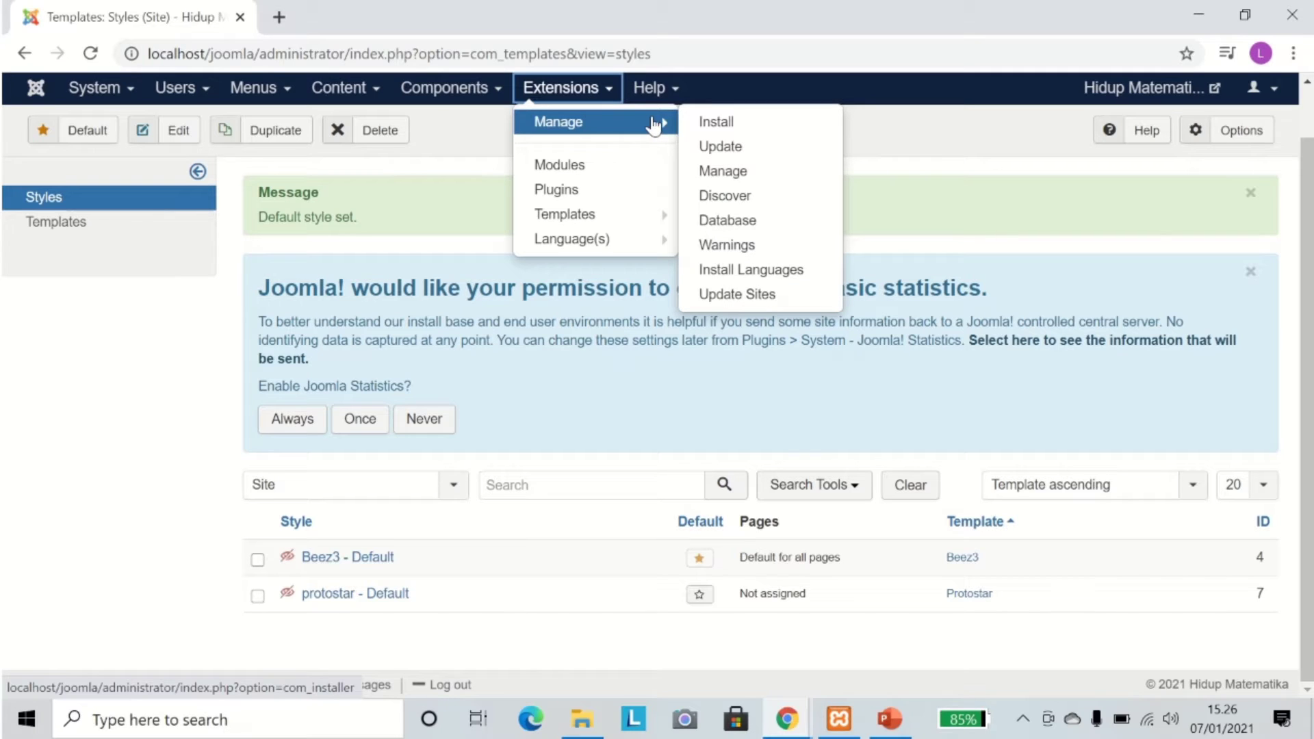
left_click(719, 126)
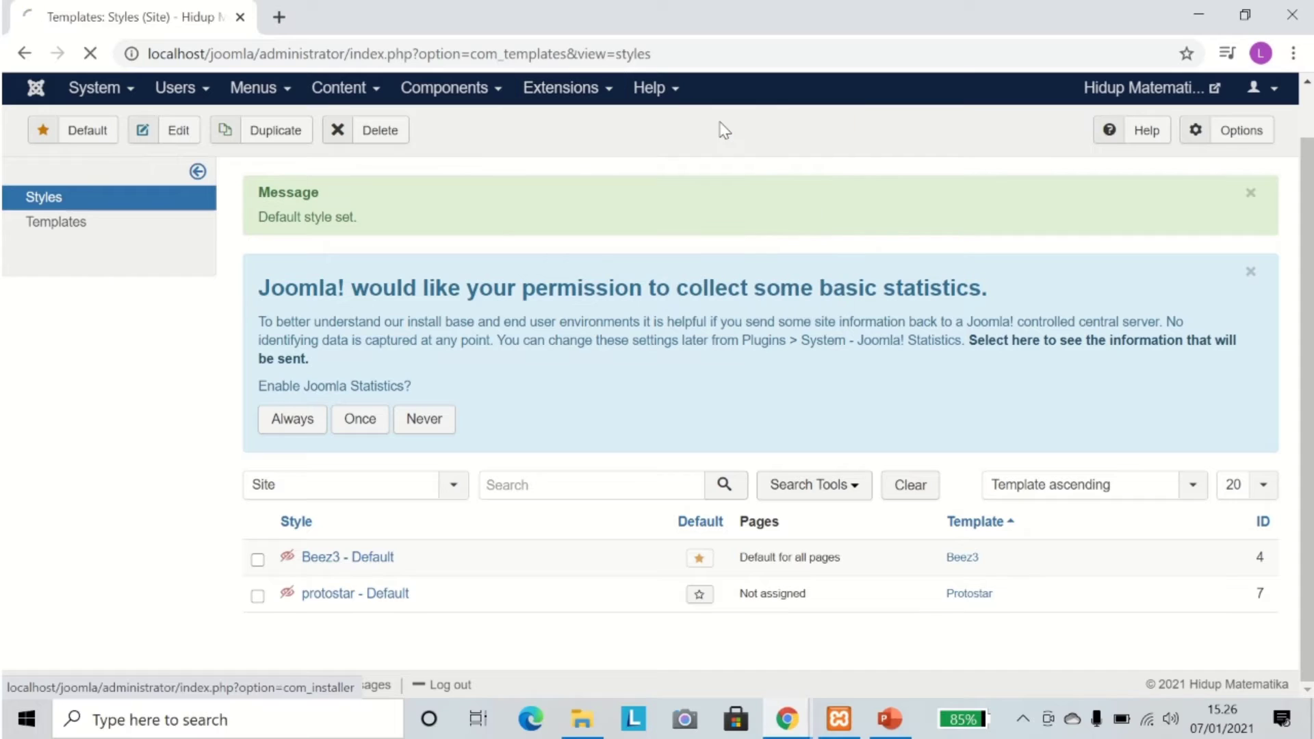
scroll(413, 357, "down", 5)
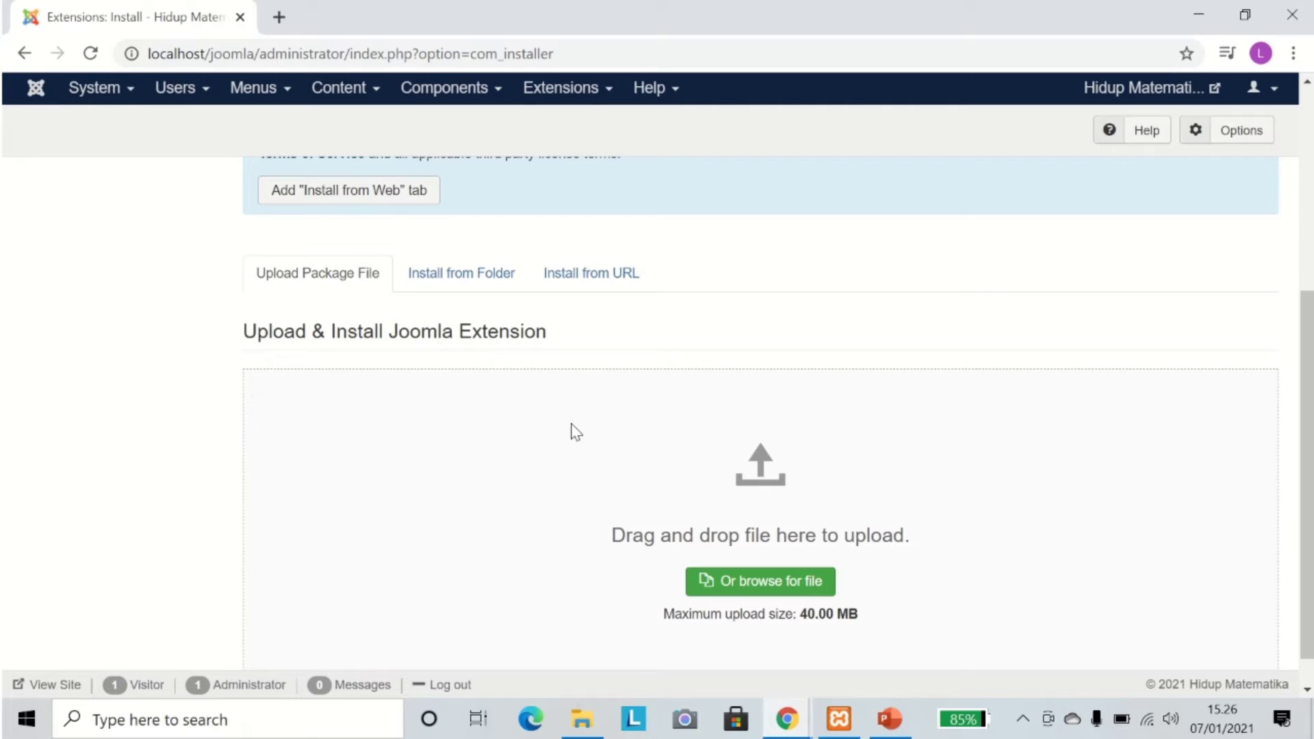
scroll(574, 436, "down", 1)
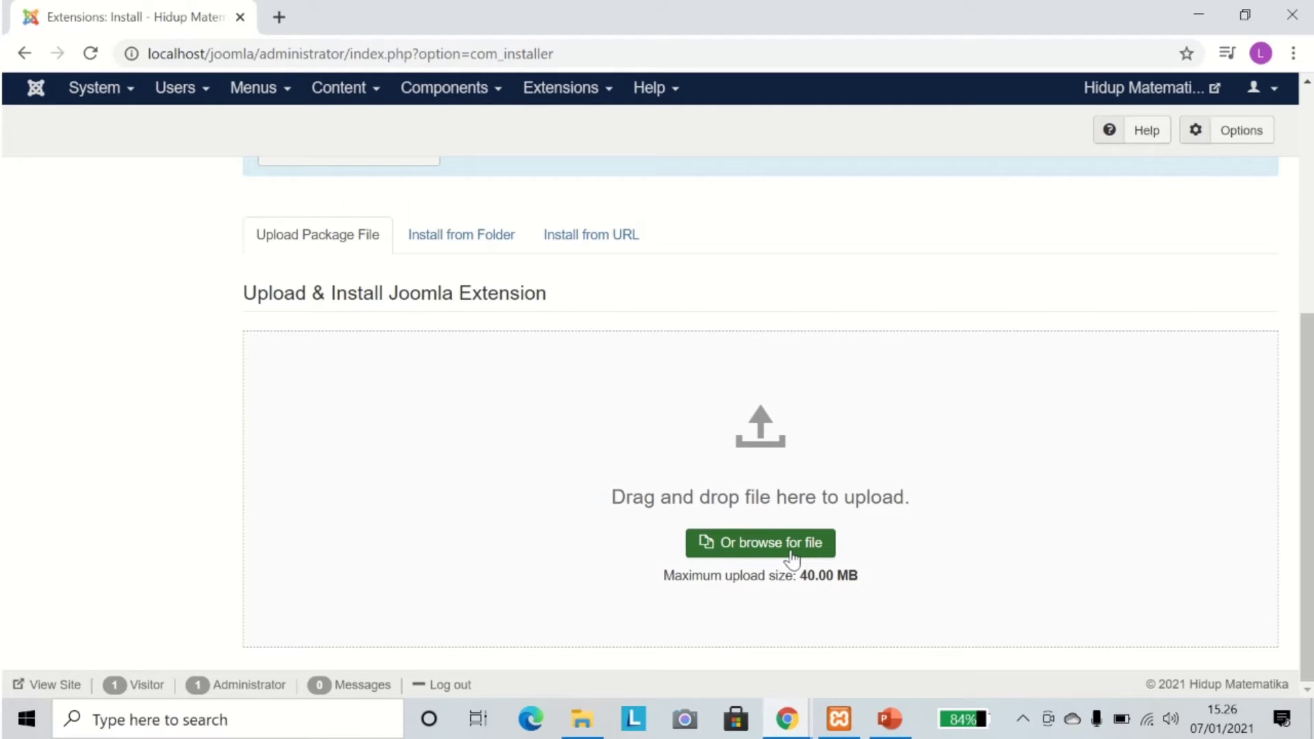
left_click(764, 540)
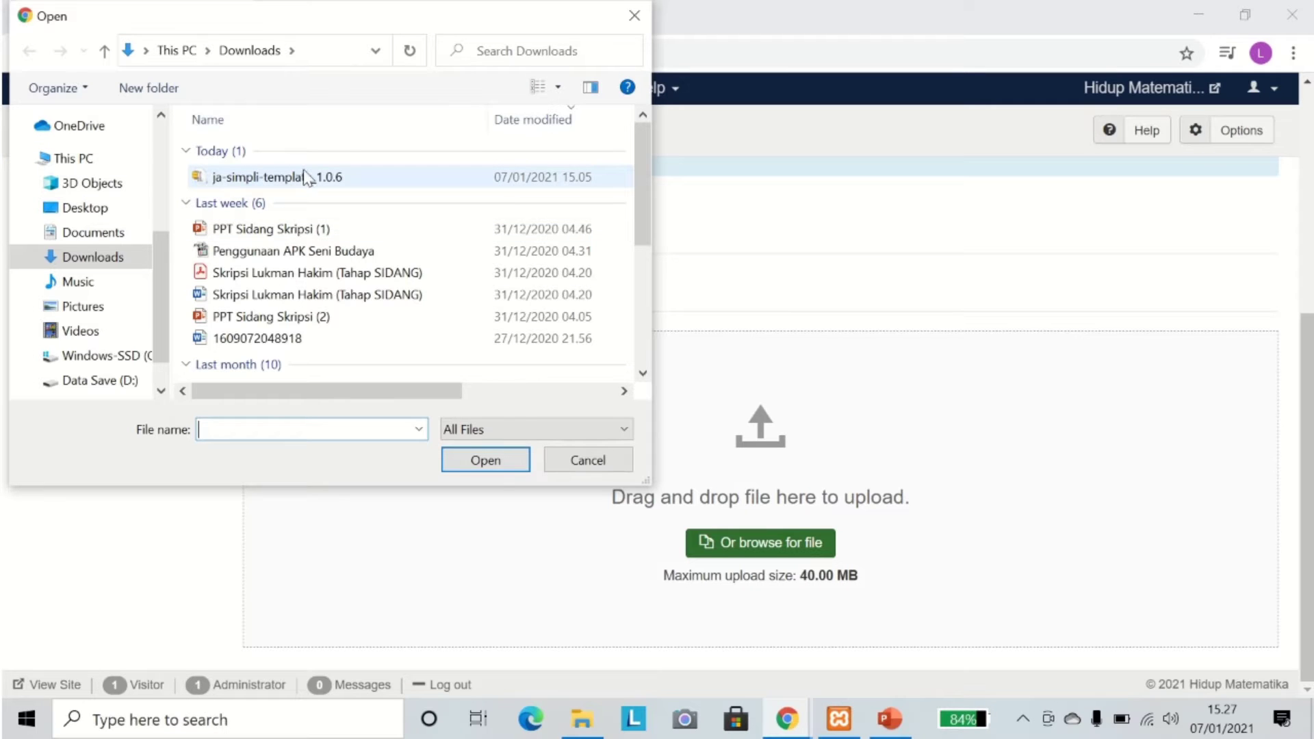
mouse_move(254, 177)
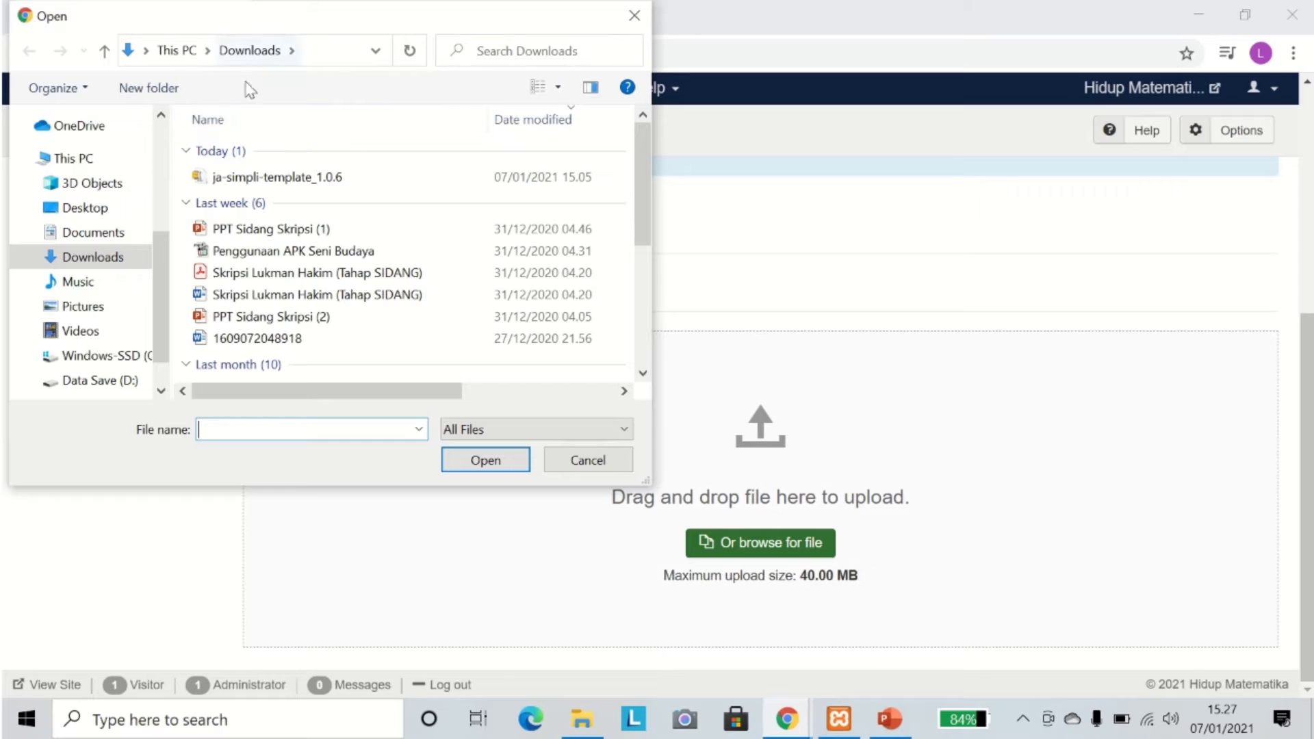
mouse_move(259, 185)
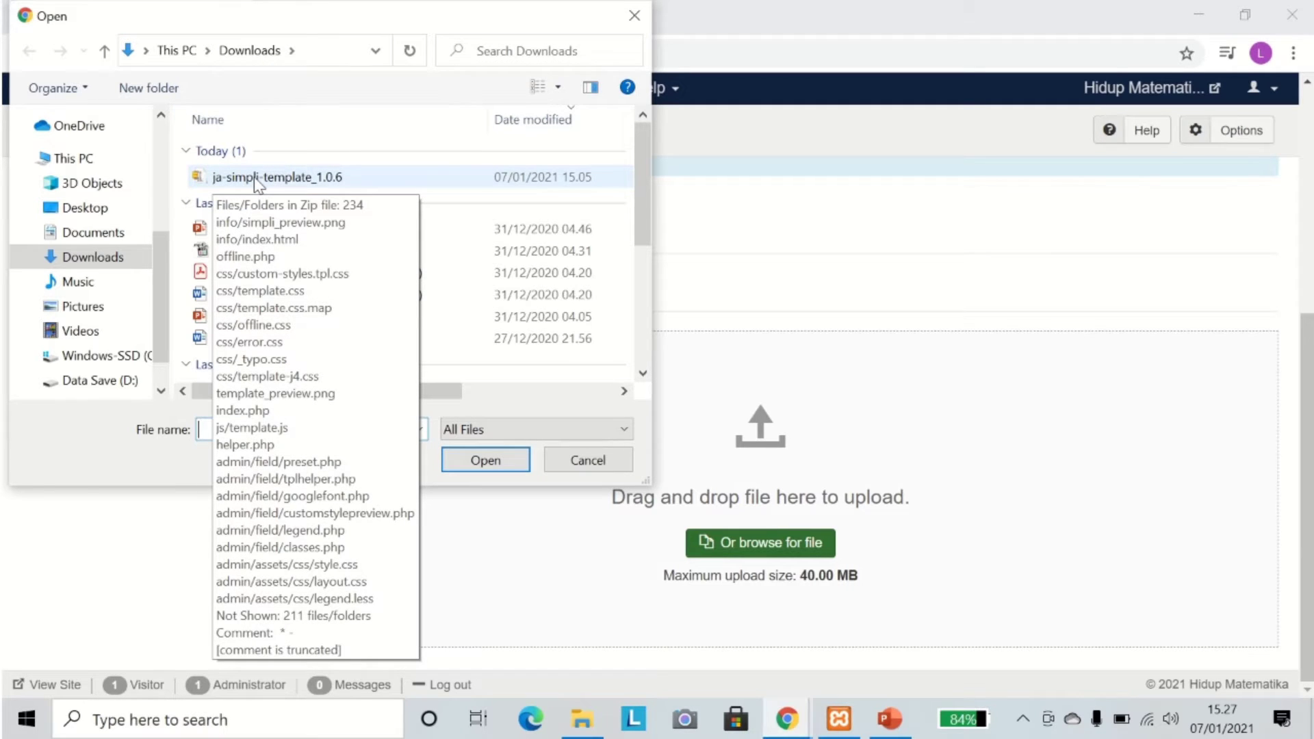
left_click(259, 179)
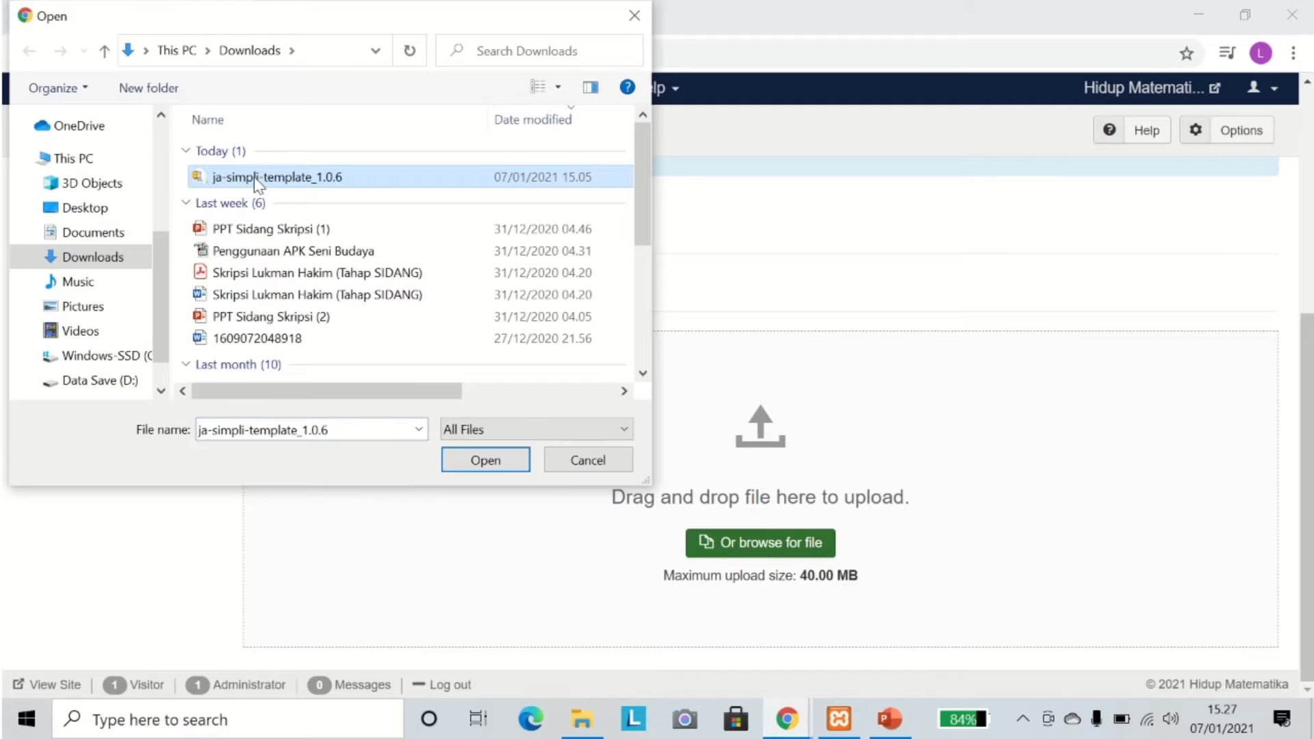
left_click(475, 458)
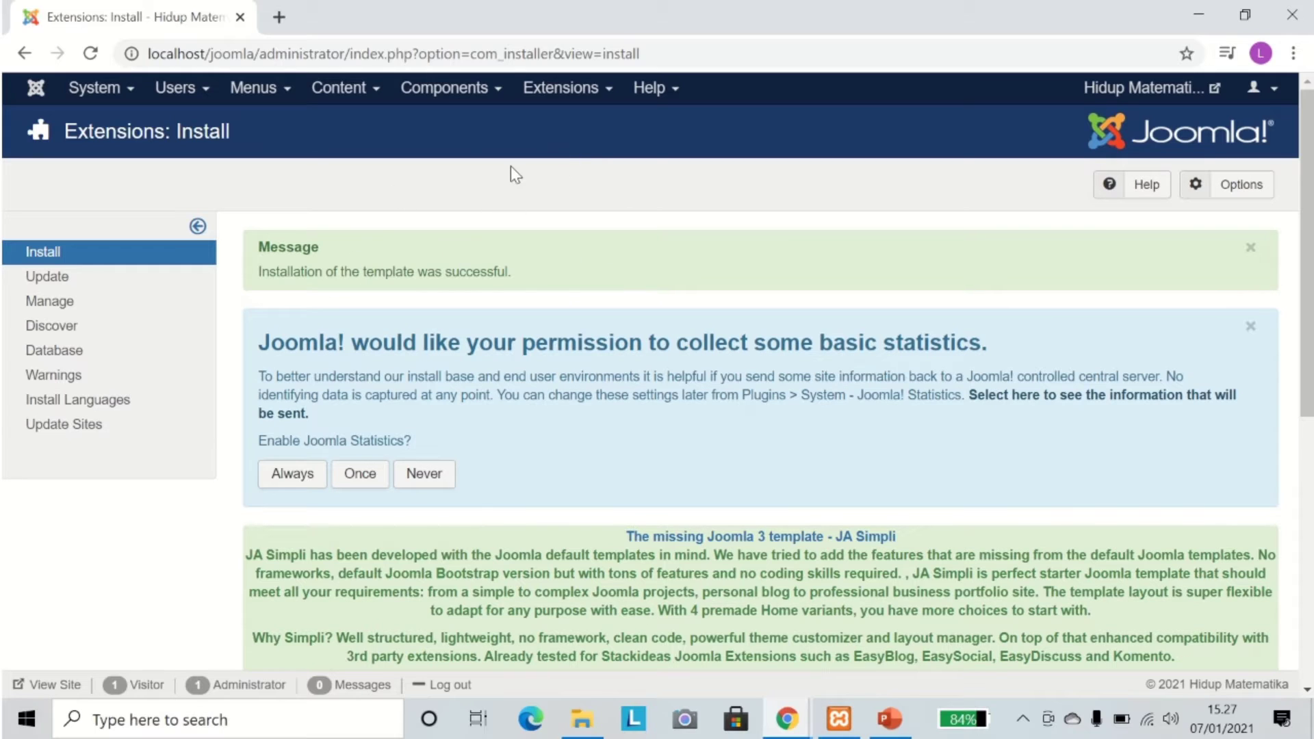
Set ja_simpli - Default as the default site style in the template styles list.
left_click(590, 93)
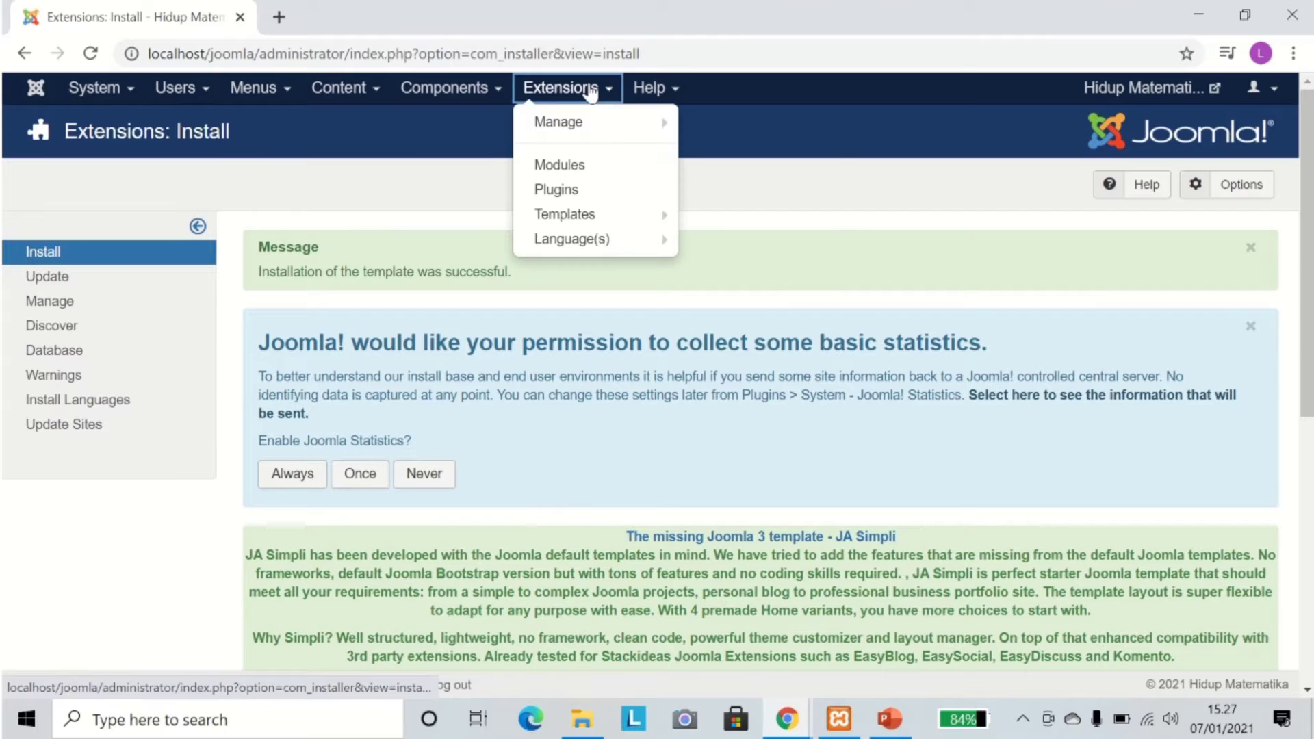
left_click(578, 215)
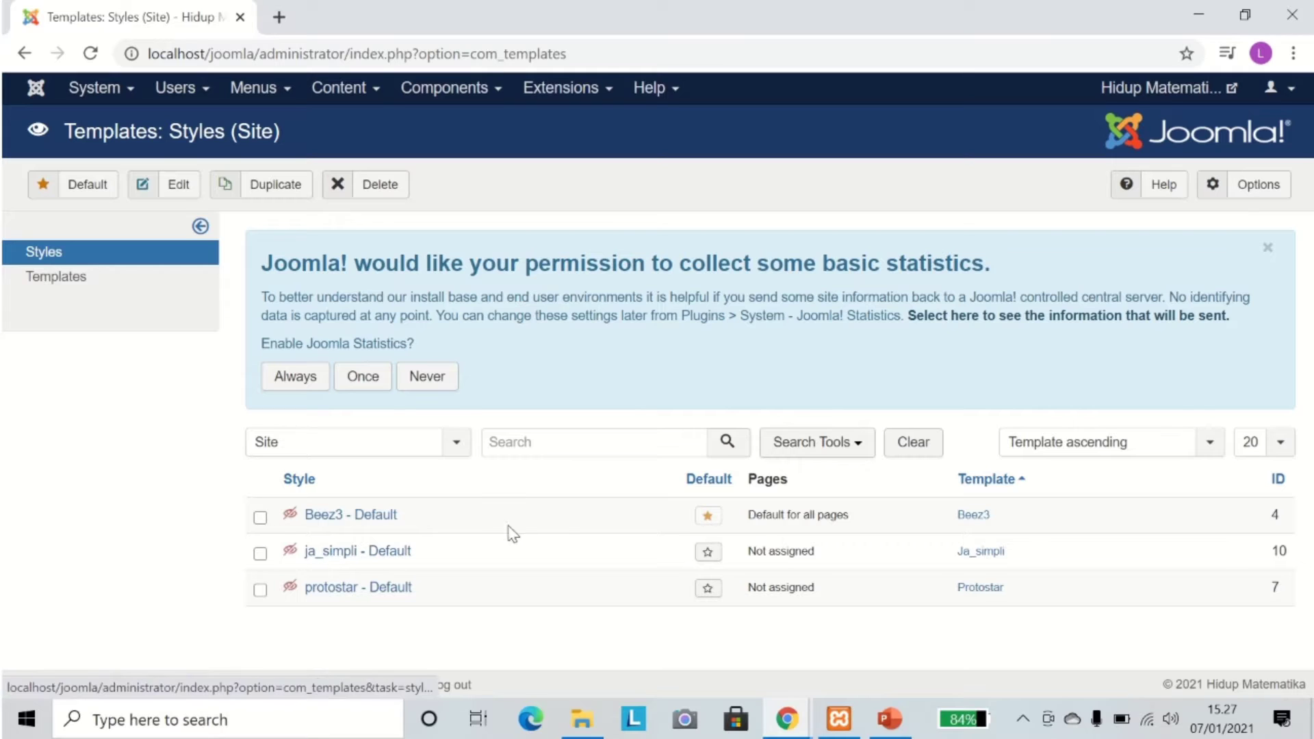
left_click(709, 553)
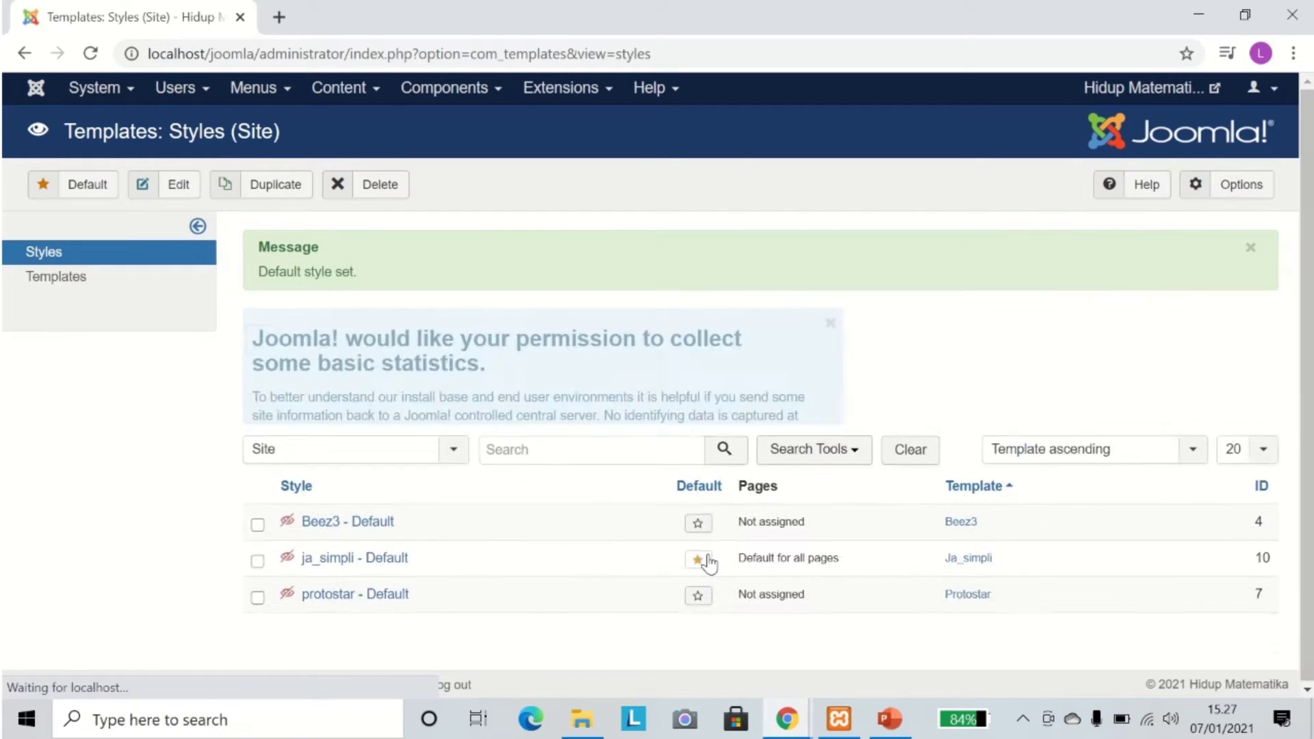
Preview the site's home page from top to bottom with the ja_simpli template.
left_click(1168, 98)
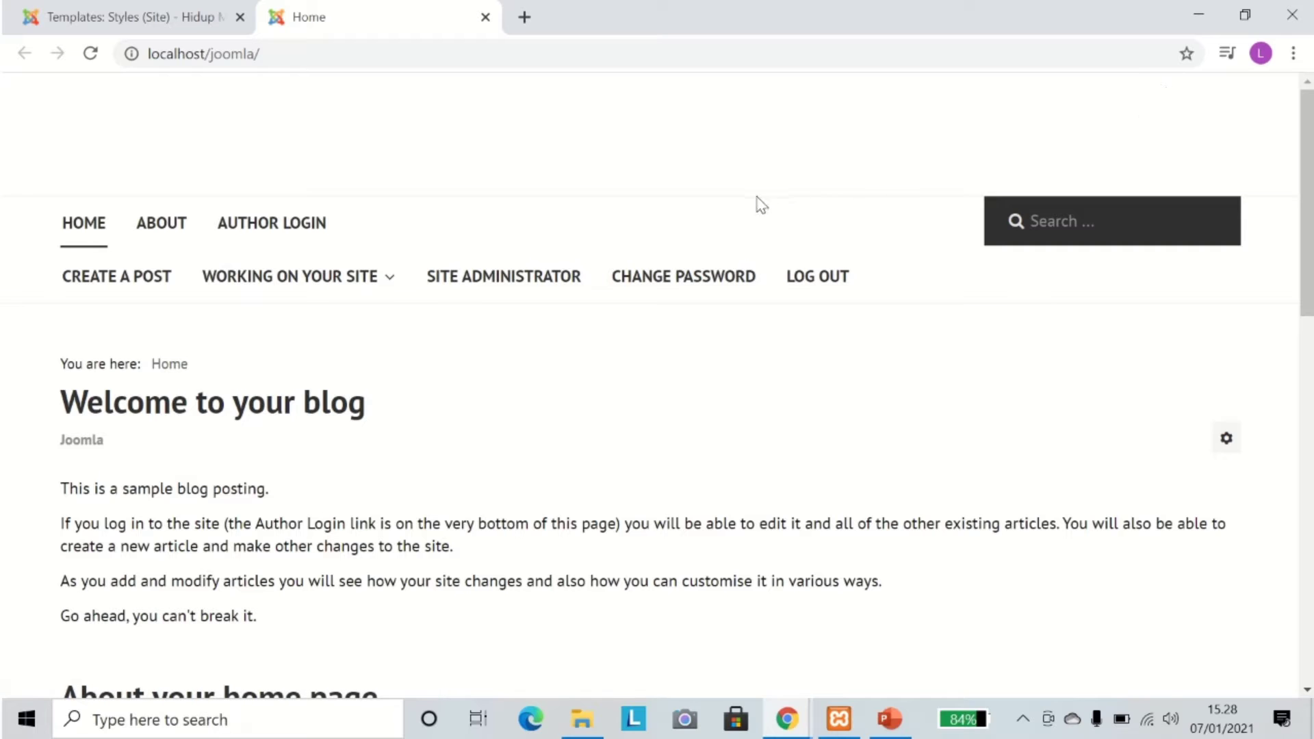
scroll(492, 287, "down", 10)
scroll(510, 295, "up", 10)
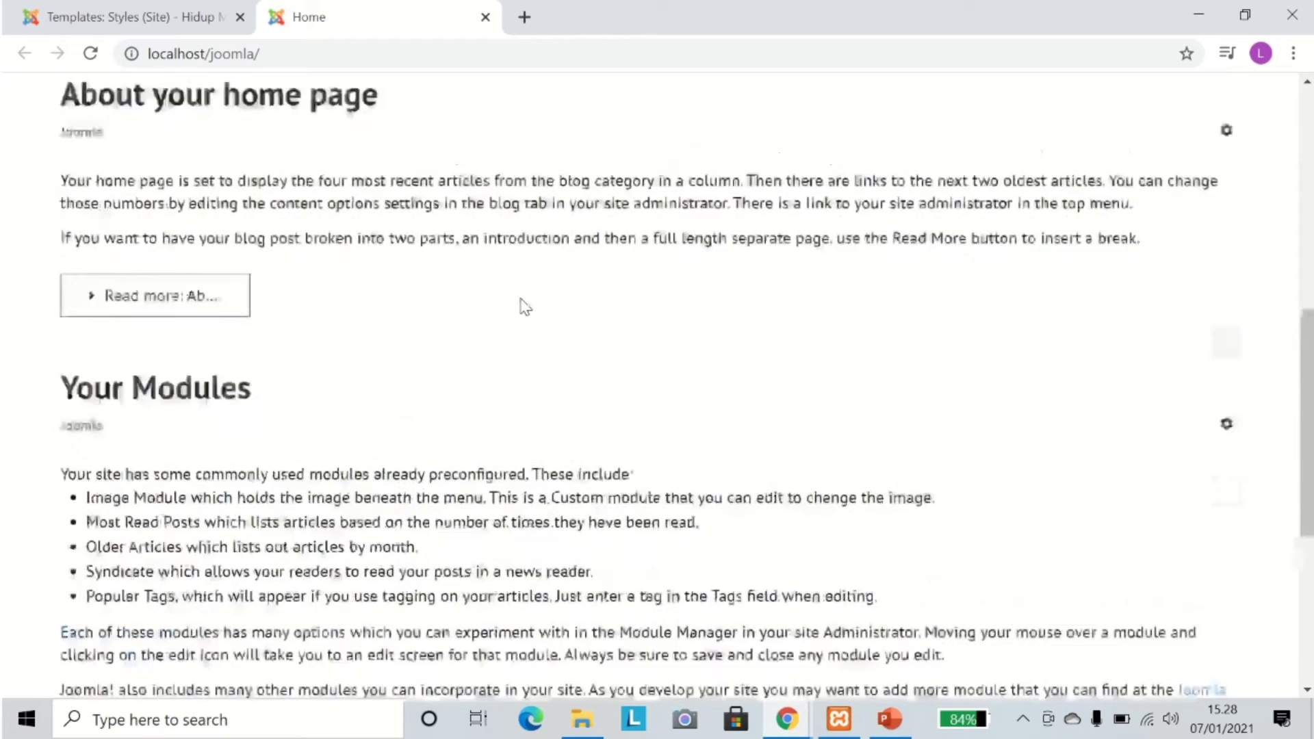
scroll(386, 297, "down", 7)
scroll(514, 301, "down", 7)
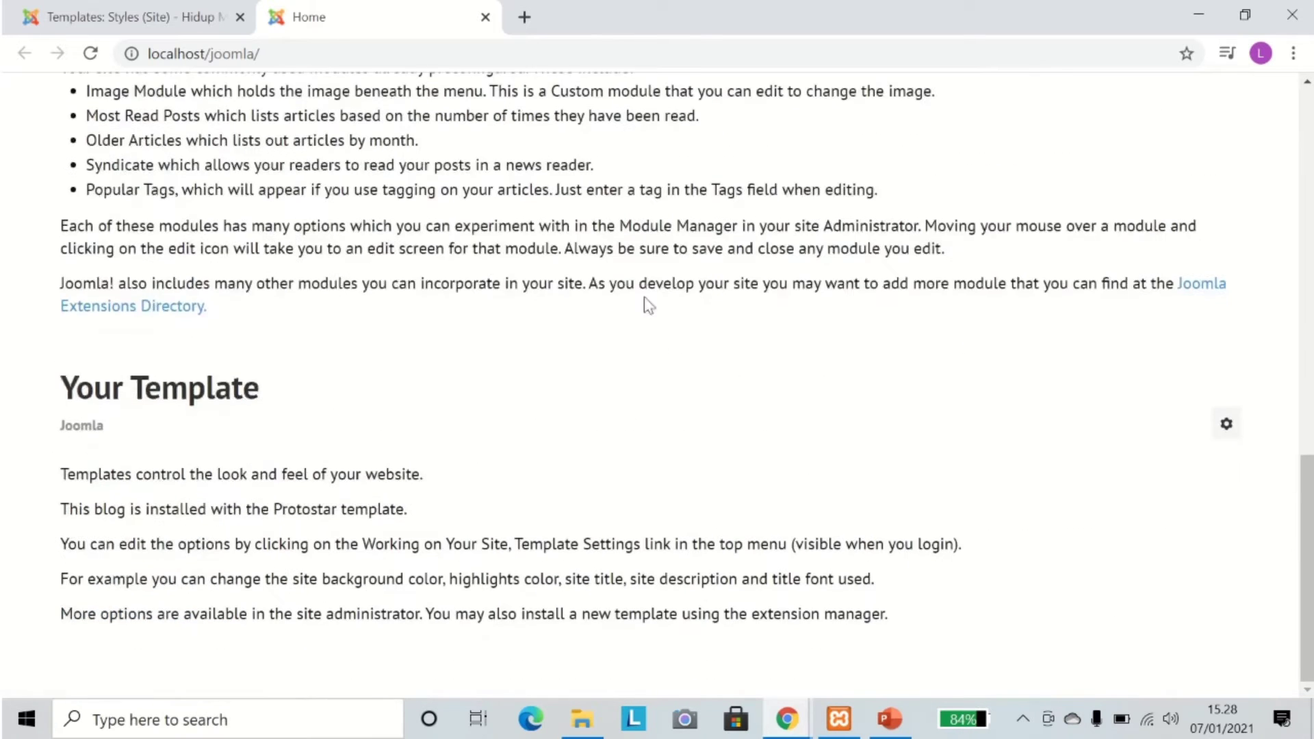
scroll(478, 346, "up", 15)
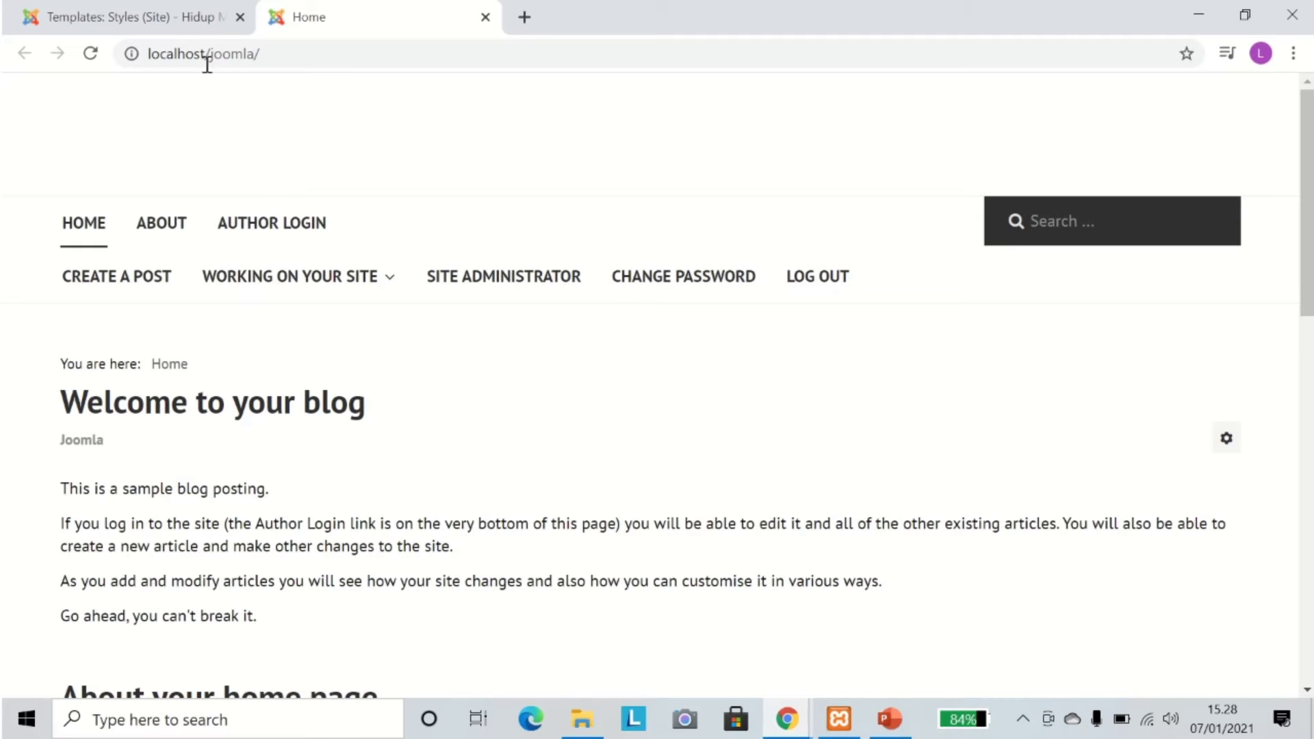
Return to the template styles list and set protostar - Default as the default site style.
left_click(184, 20)
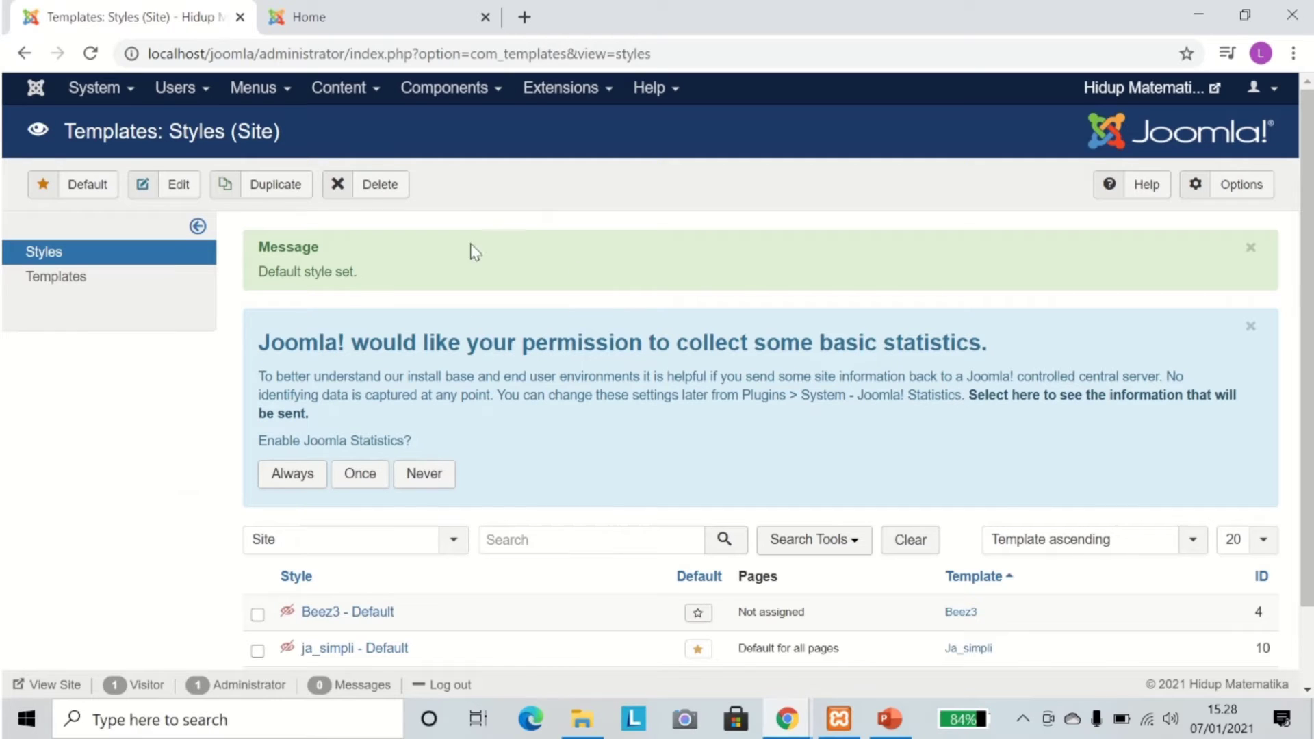
scroll(633, 394, "down", 1)
scroll(633, 411, "down", 1)
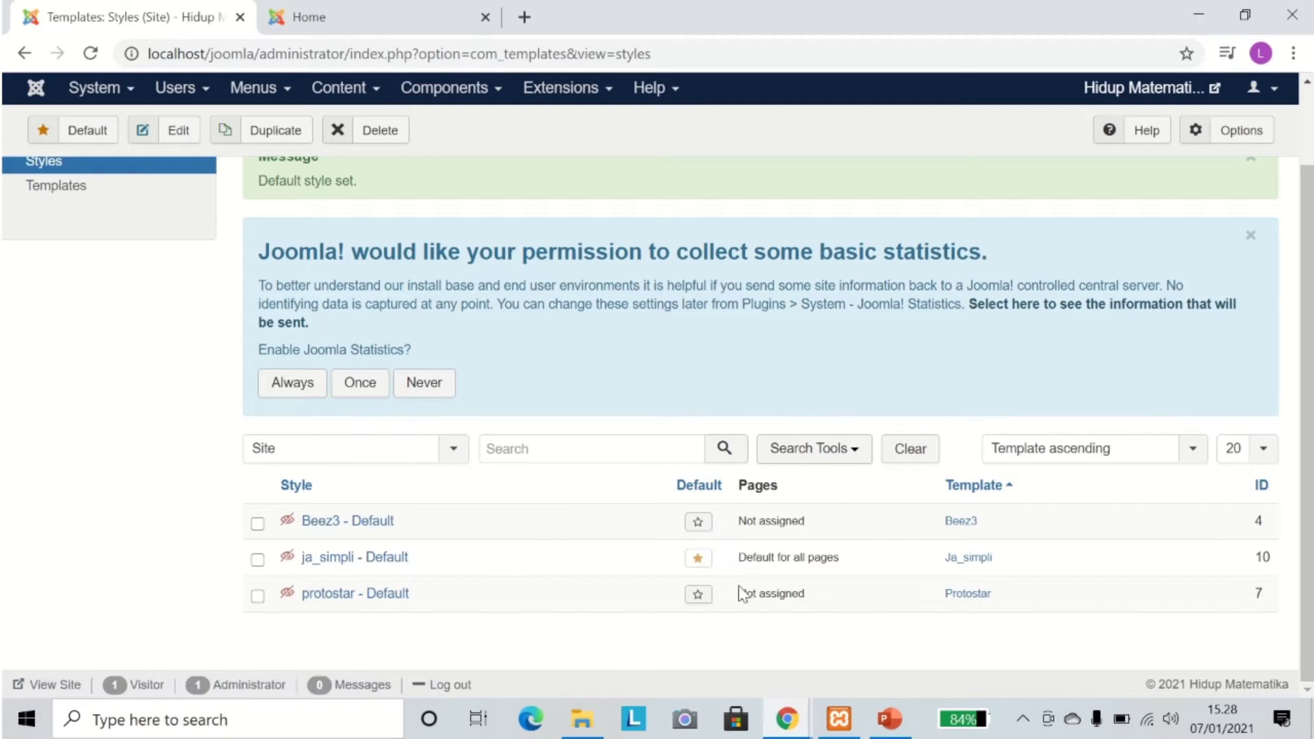
left_click(698, 595)
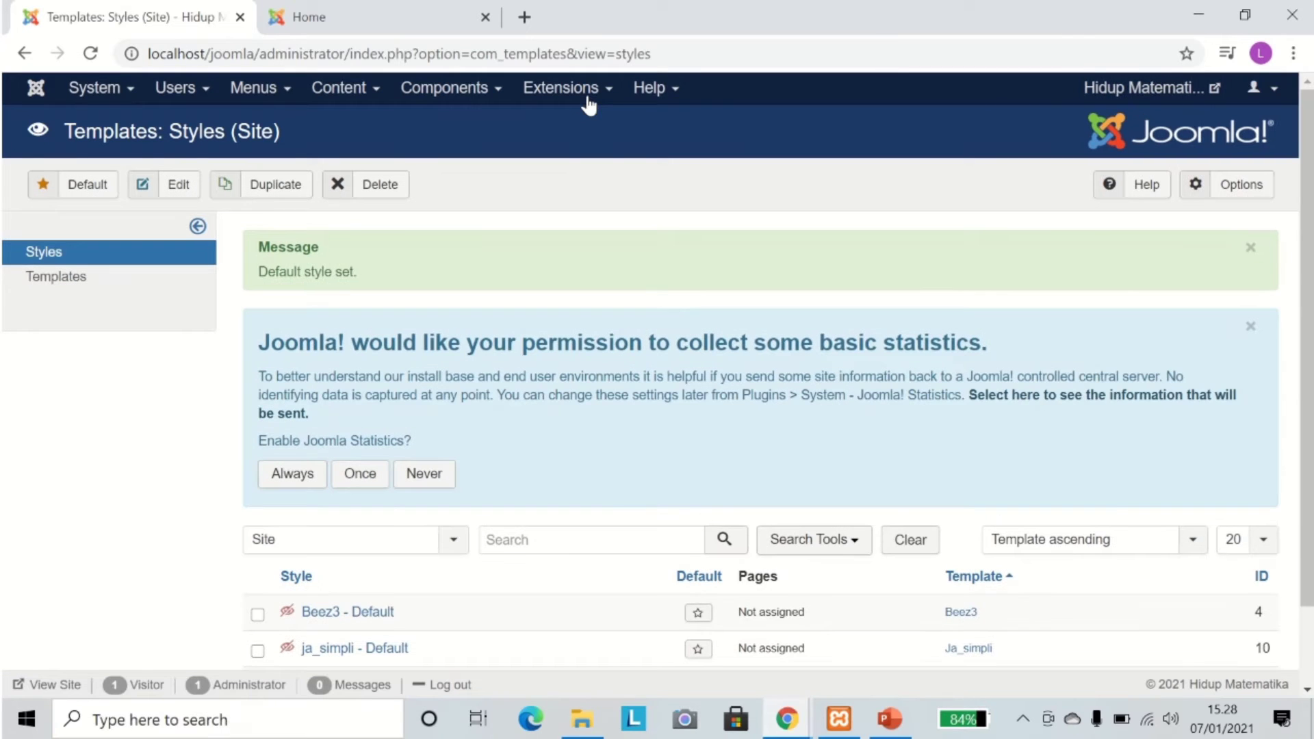
Open the list for managing installed extensions, and close the home page preview.
left_click(588, 89)
mouse_move(586, 128)
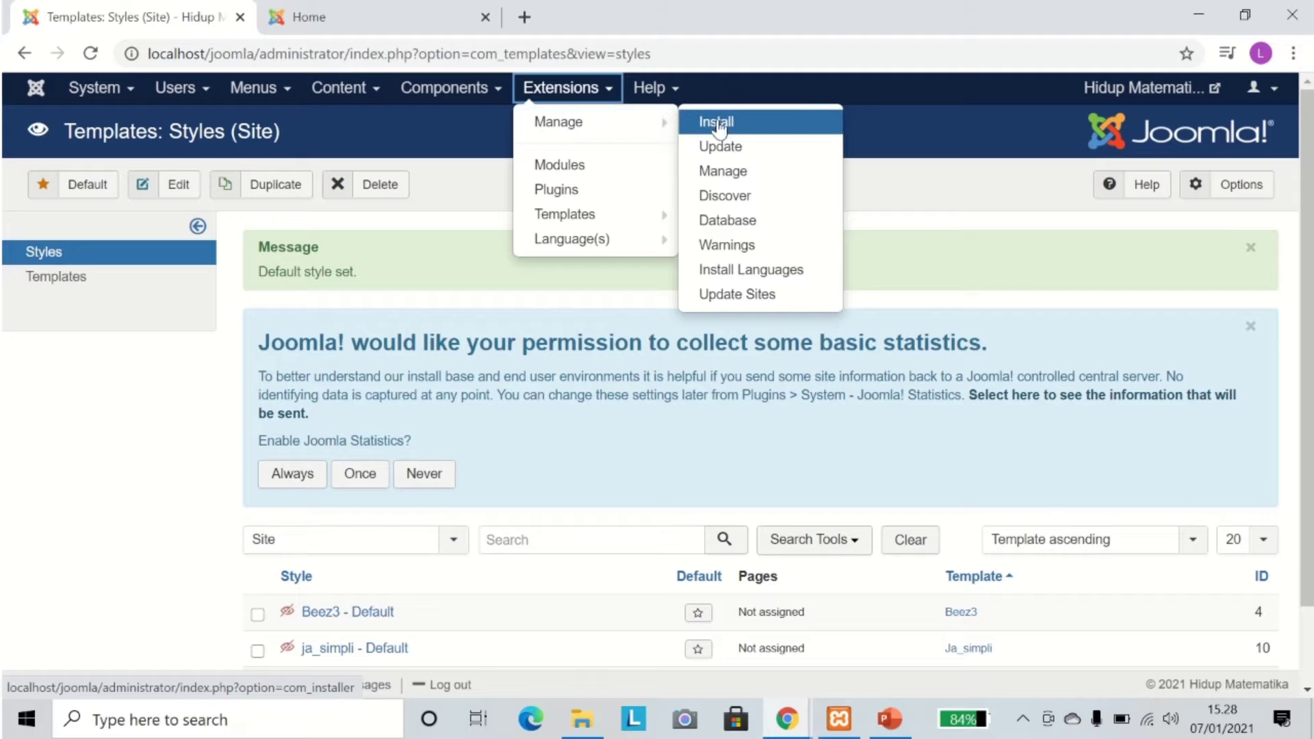
left_click(727, 184)
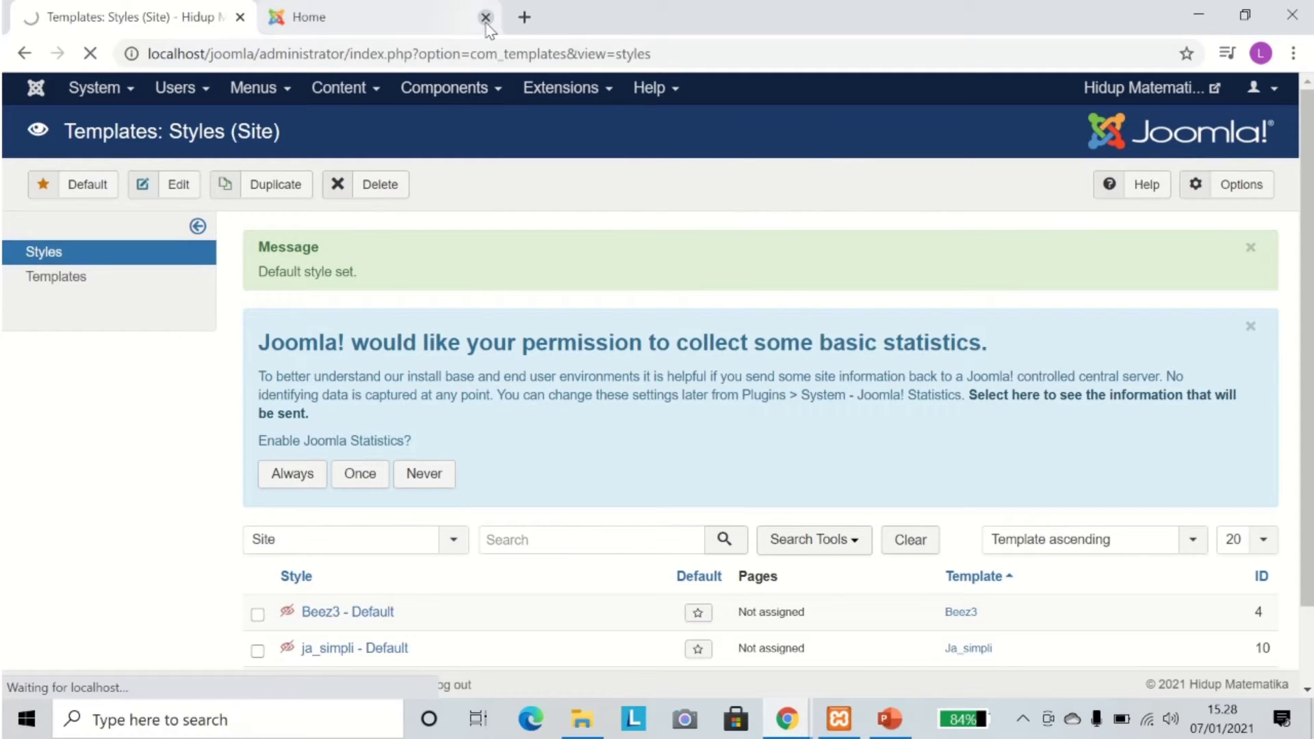
left_click(485, 16)
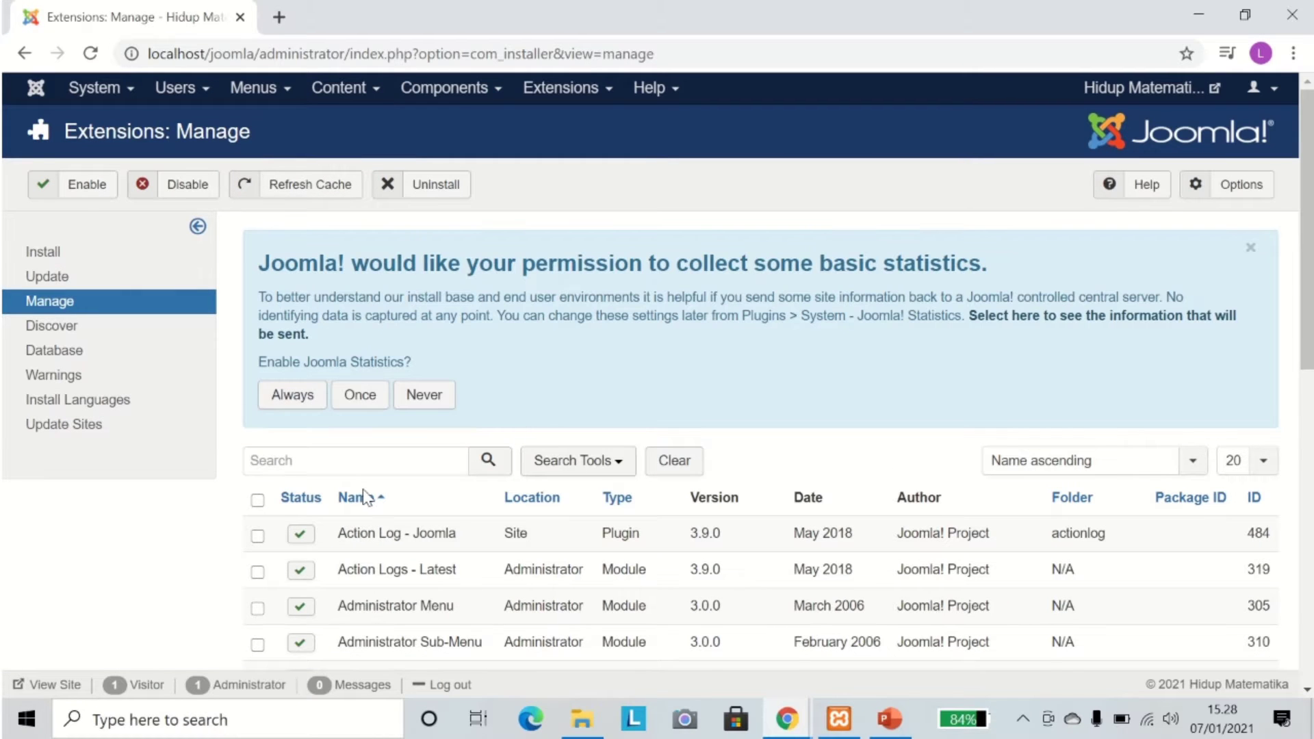
Search the installed extensions for "simpli" and uninstall the ja_simpli template.
scroll(366, 497, "down", 5)
scroll(365, 494, "up", 5)
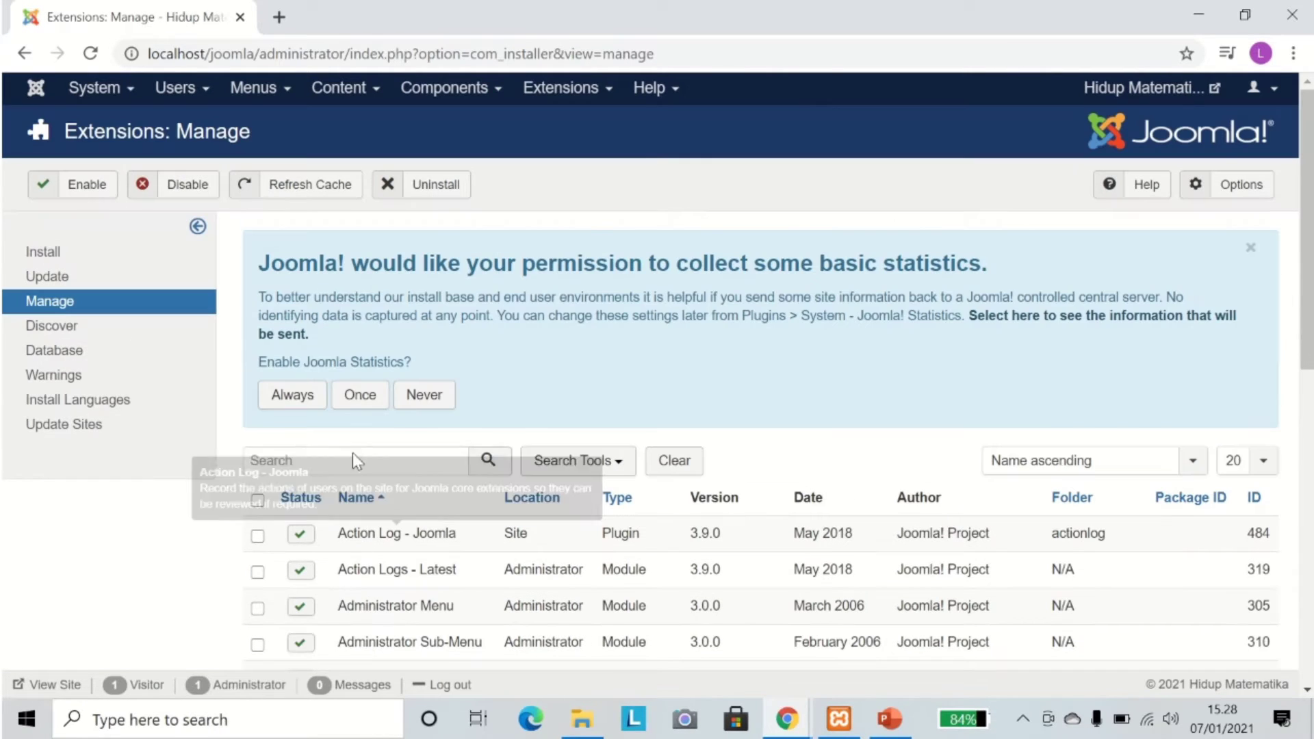
left_click(352, 460)
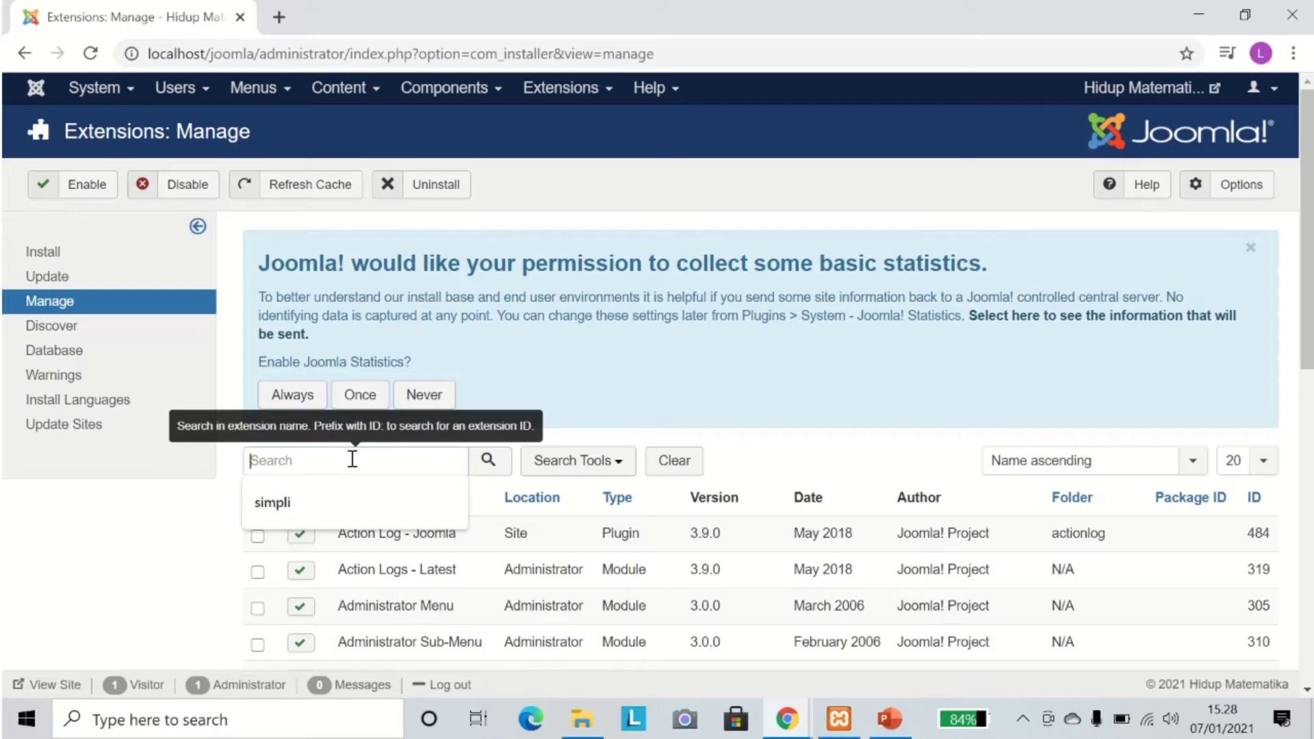
left_click(338, 495)
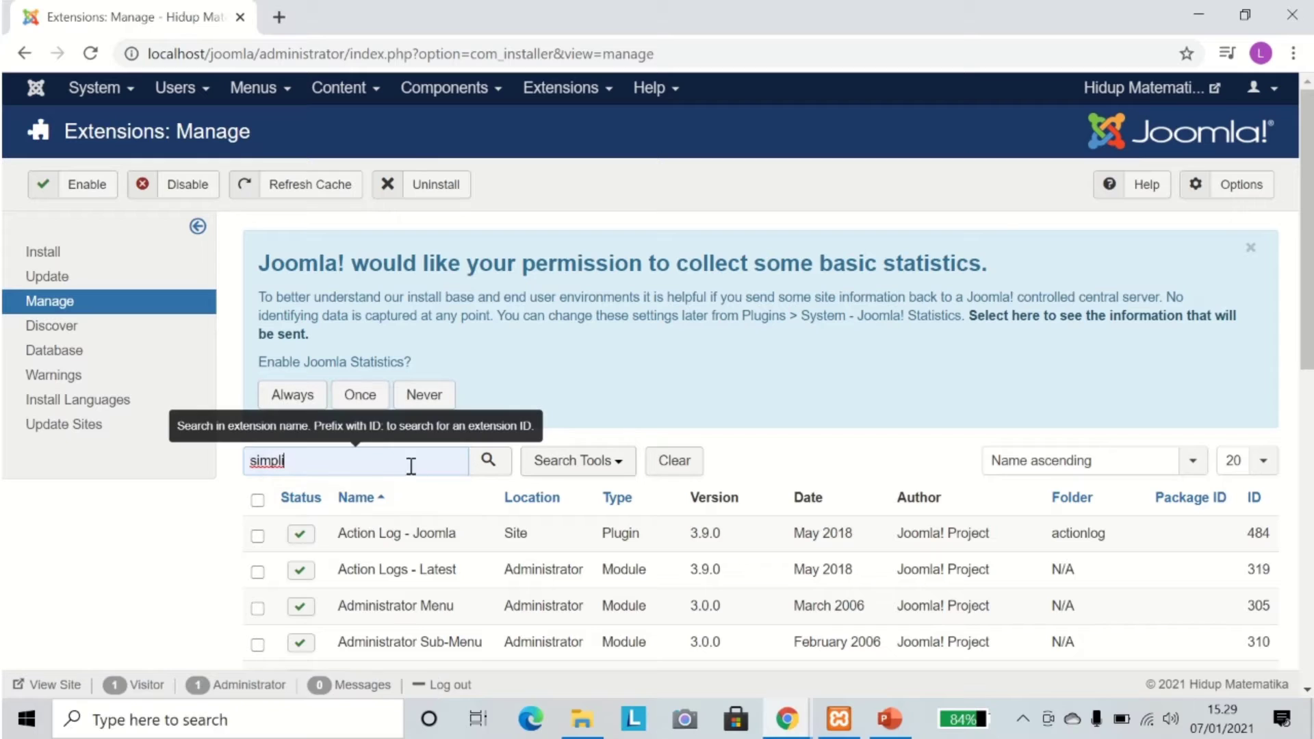
key("Return")
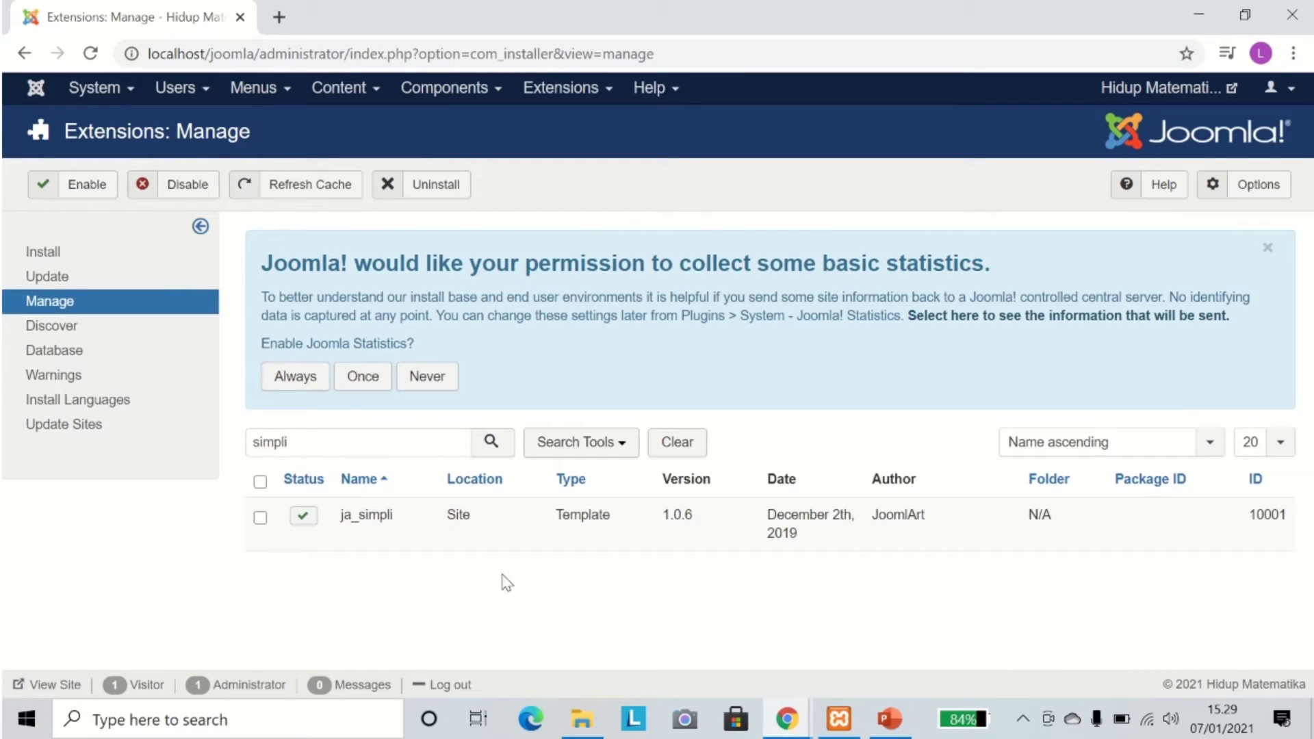
left_click(260, 518)
left_click(425, 189)
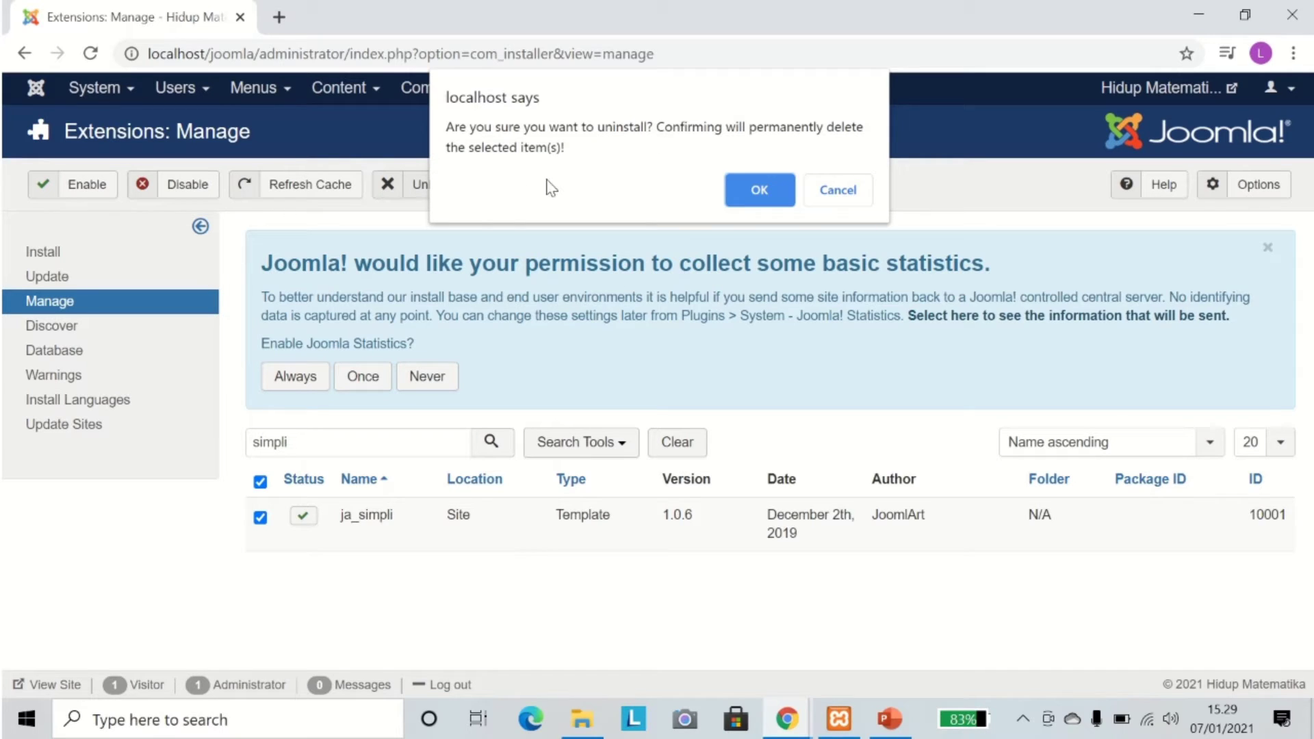
left_click(757, 194)
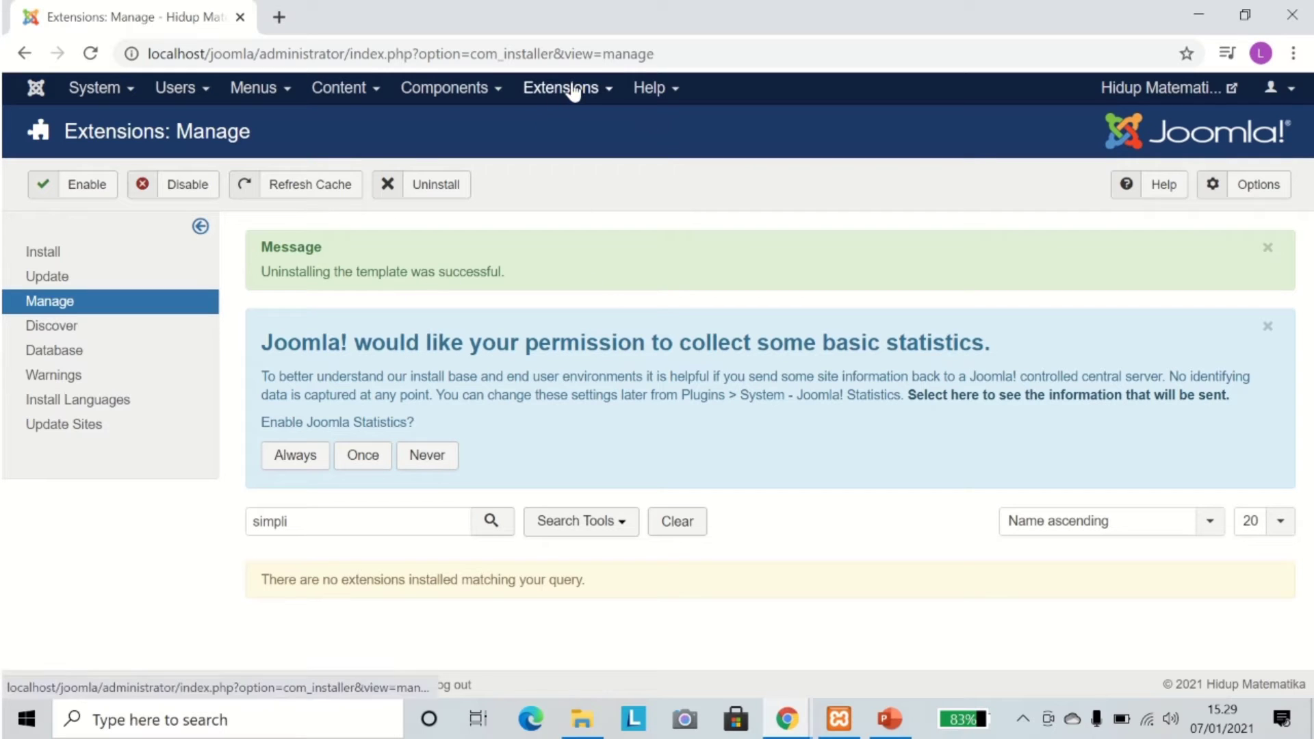
Open the list of site template styles from the extensions management page.
left_click(549, 91)
mouse_move(562, 137)
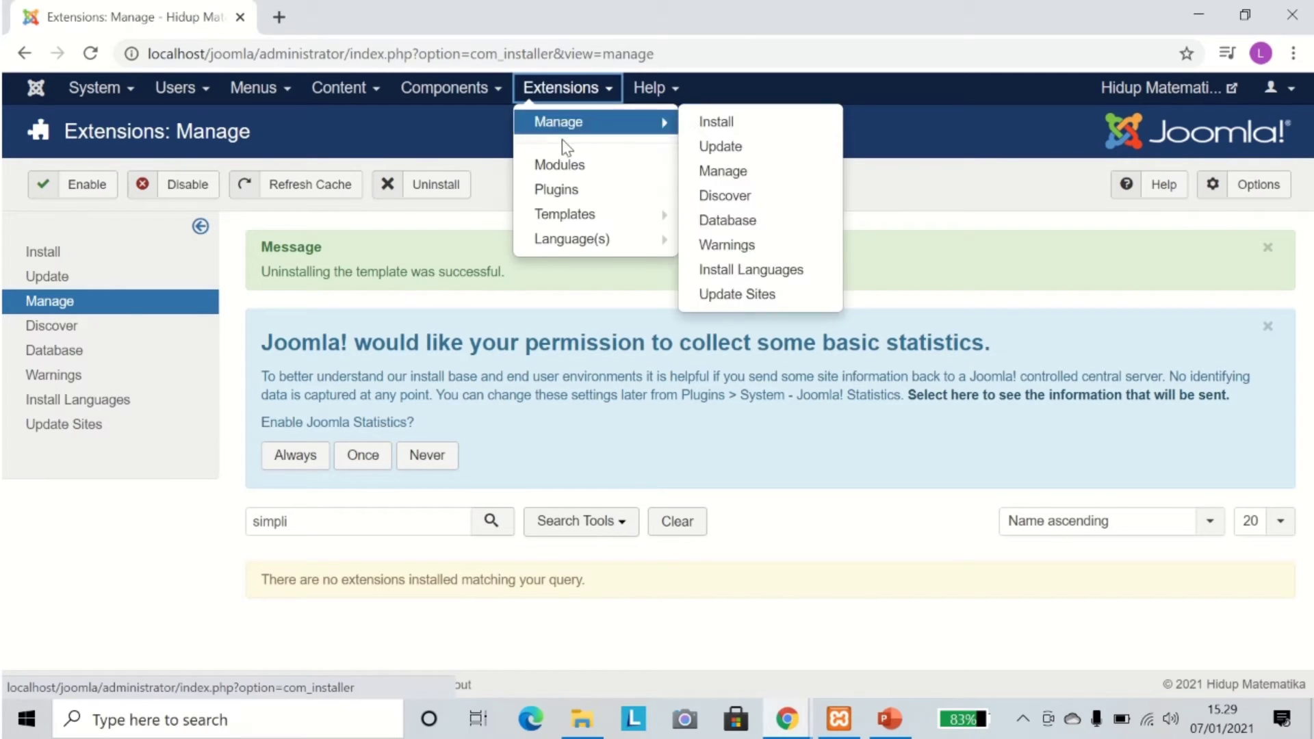
left_click(571, 213)
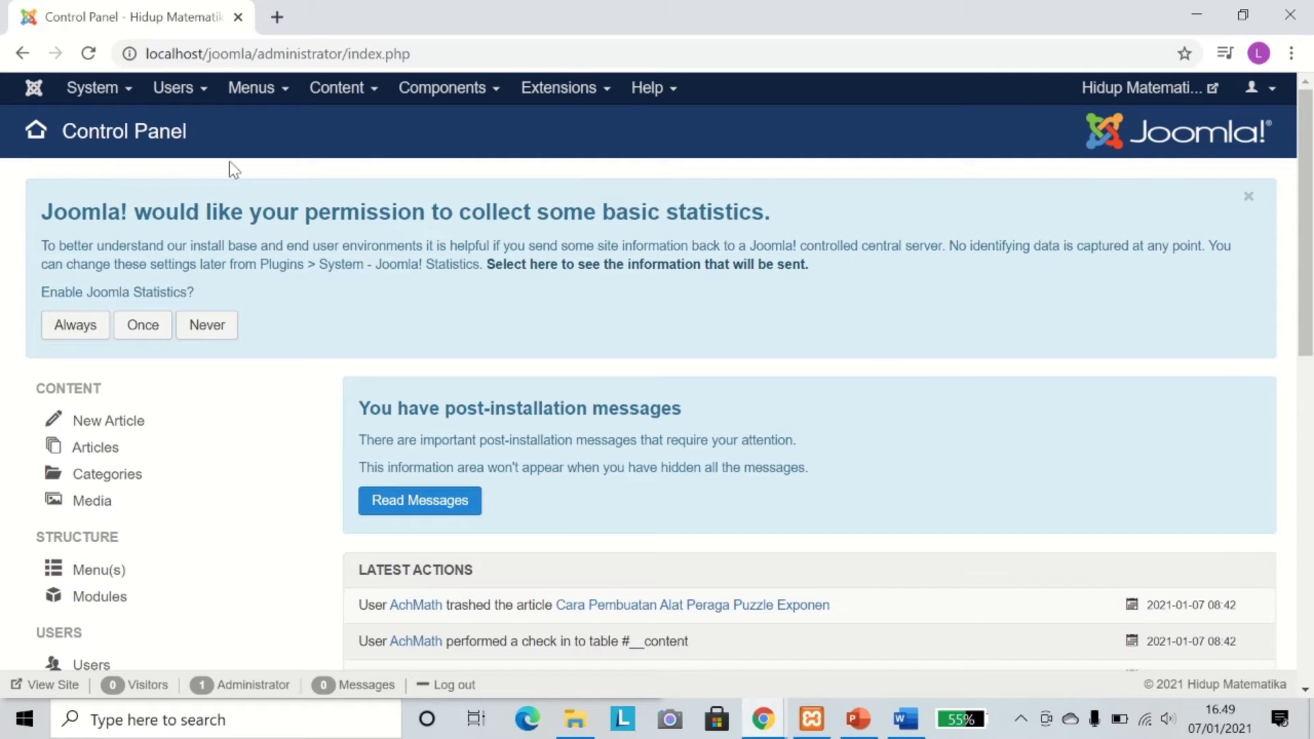
Open the list of article categories.
left_click(358, 95)
mouse_move(366, 154)
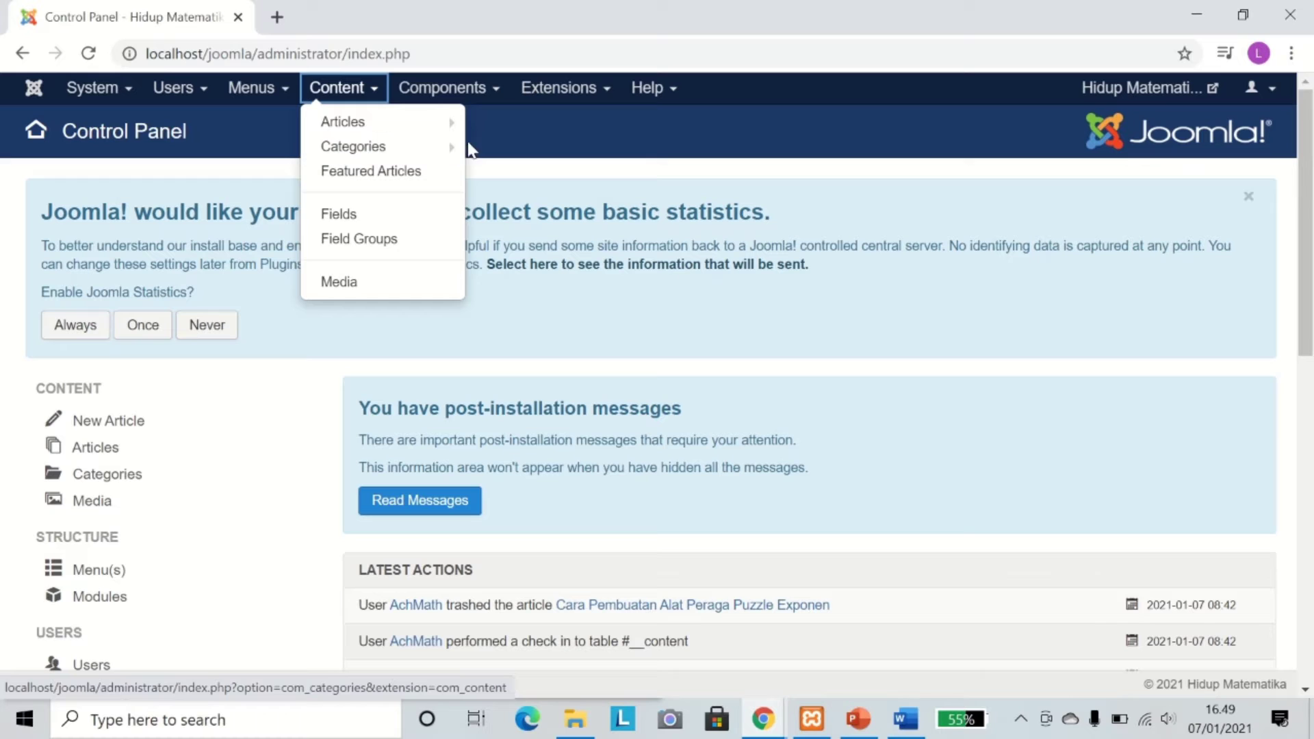
left_click(433, 154)
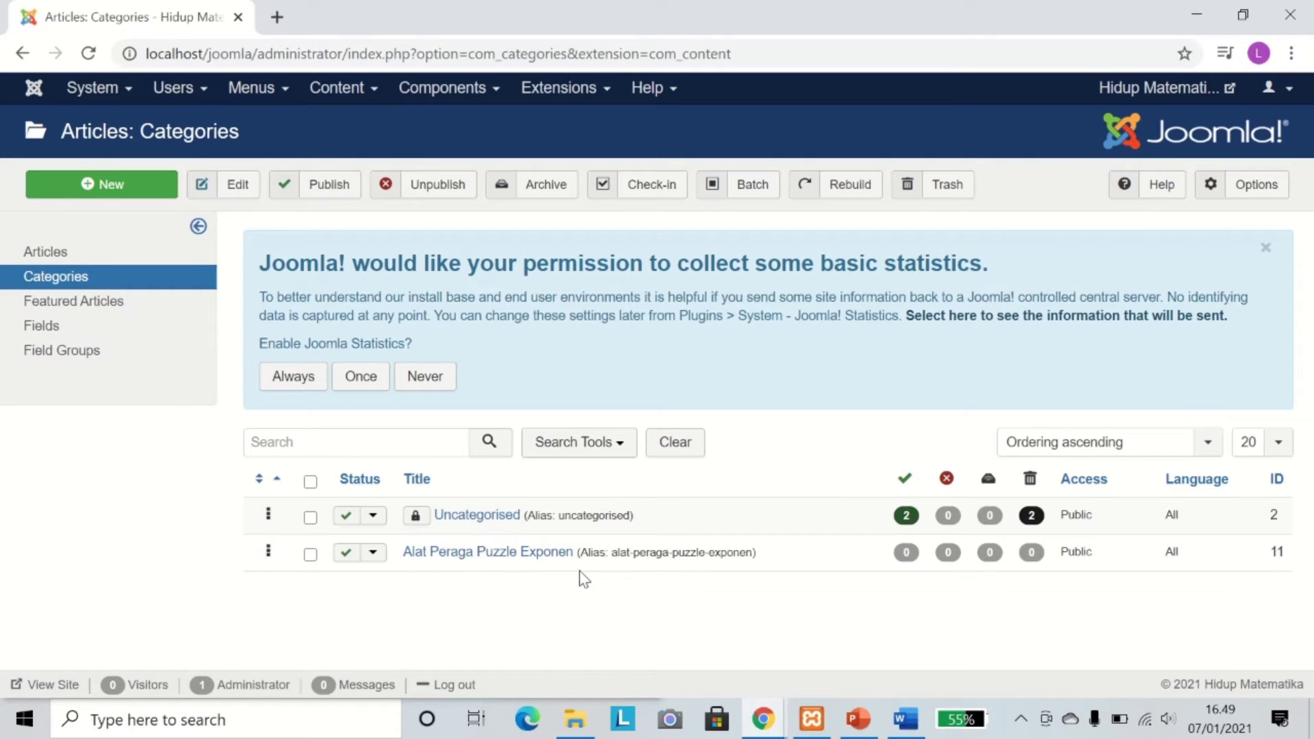
Open a blank new category form, examine its fields, and return to the category list without saving.
left_click(124, 191)
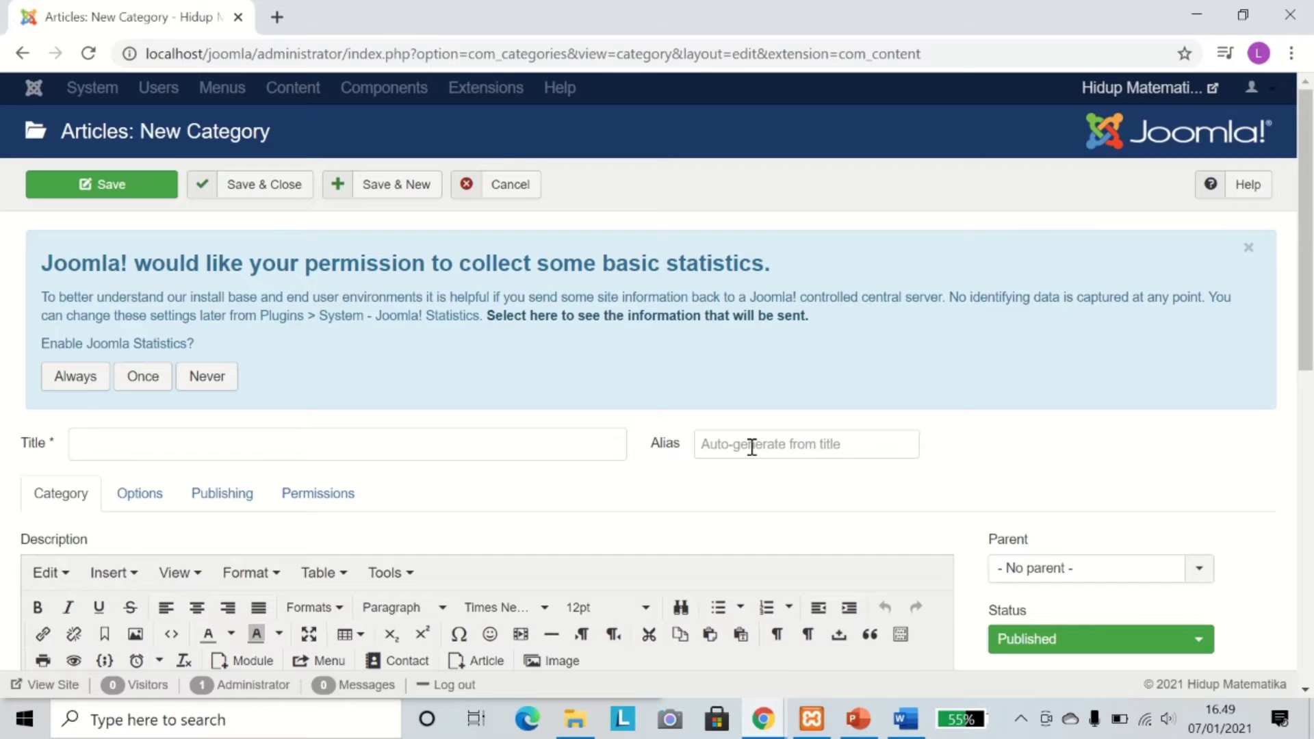
scroll(366, 439, "down", 5)
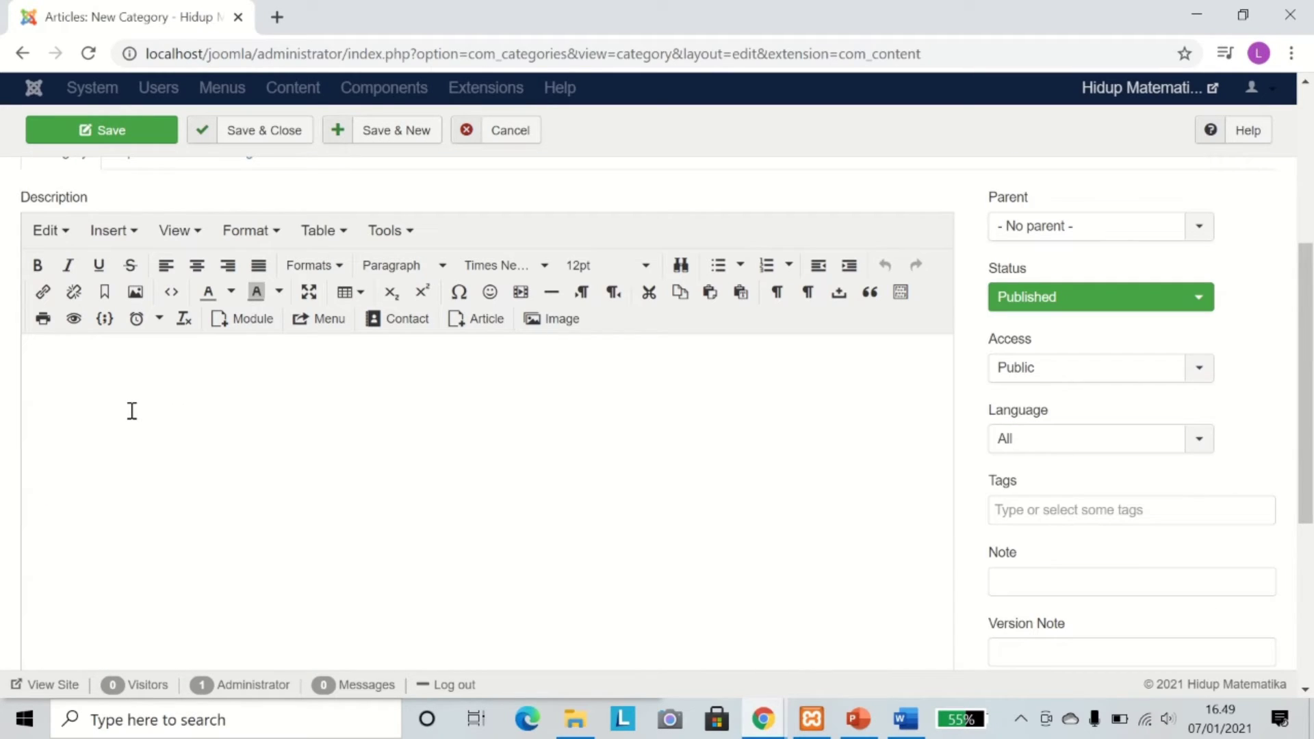
scroll(250, 388, "up", 5)
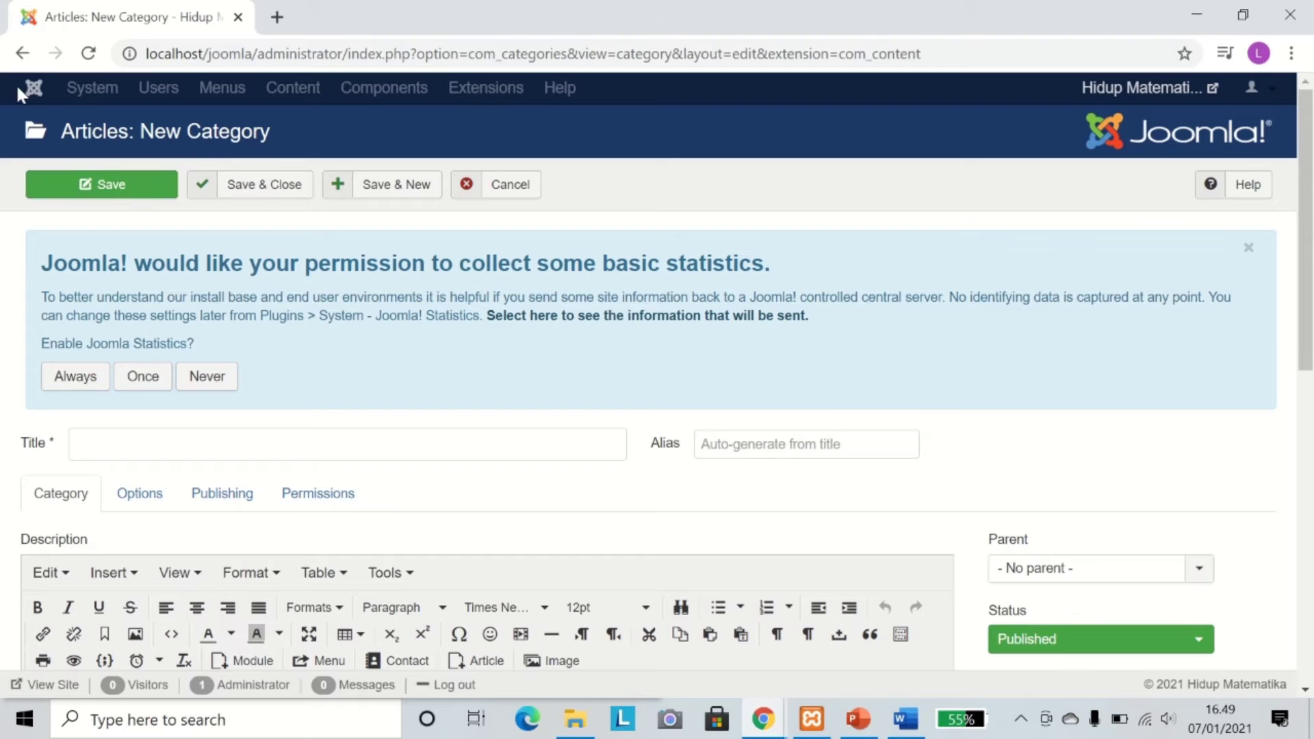
left_click(22, 54)
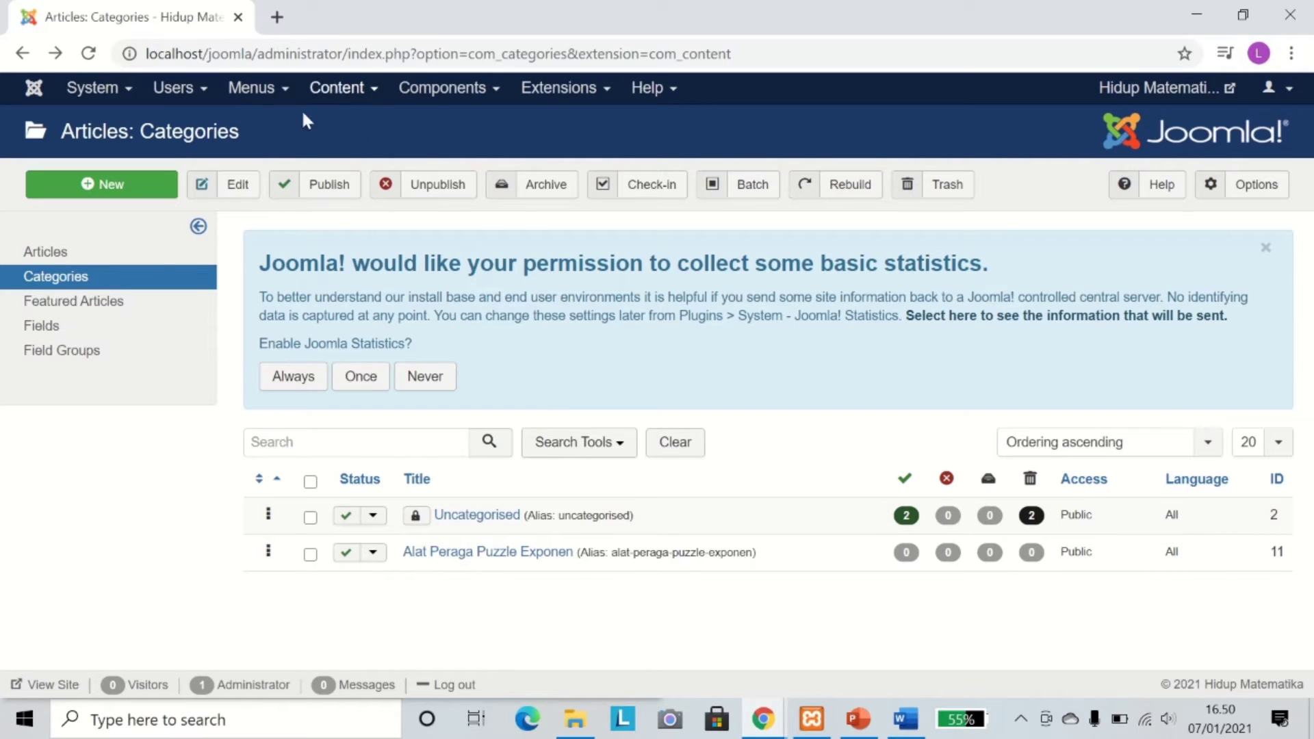
Start a new article titled "Cara Pembuatan Alat Peraga Puzzle Exponen" and place the cursor in its empty body.
left_click(348, 89)
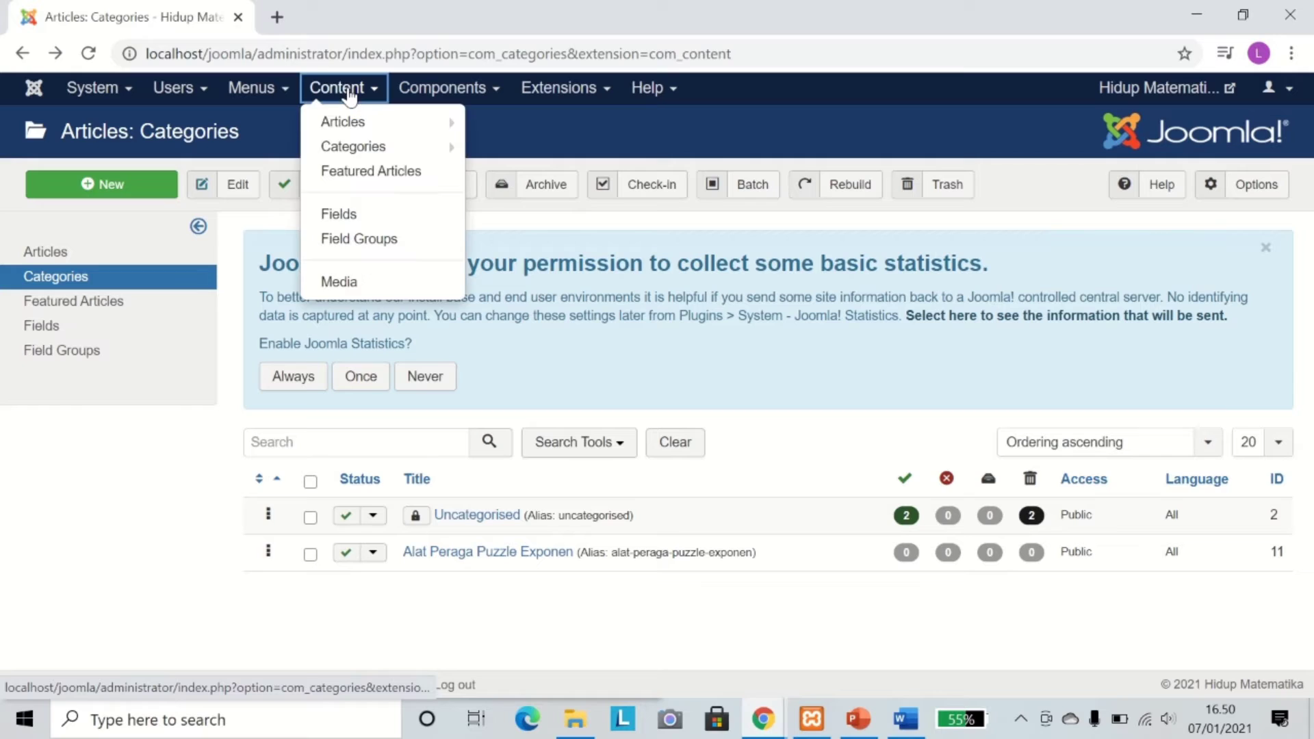
mouse_move(362, 130)
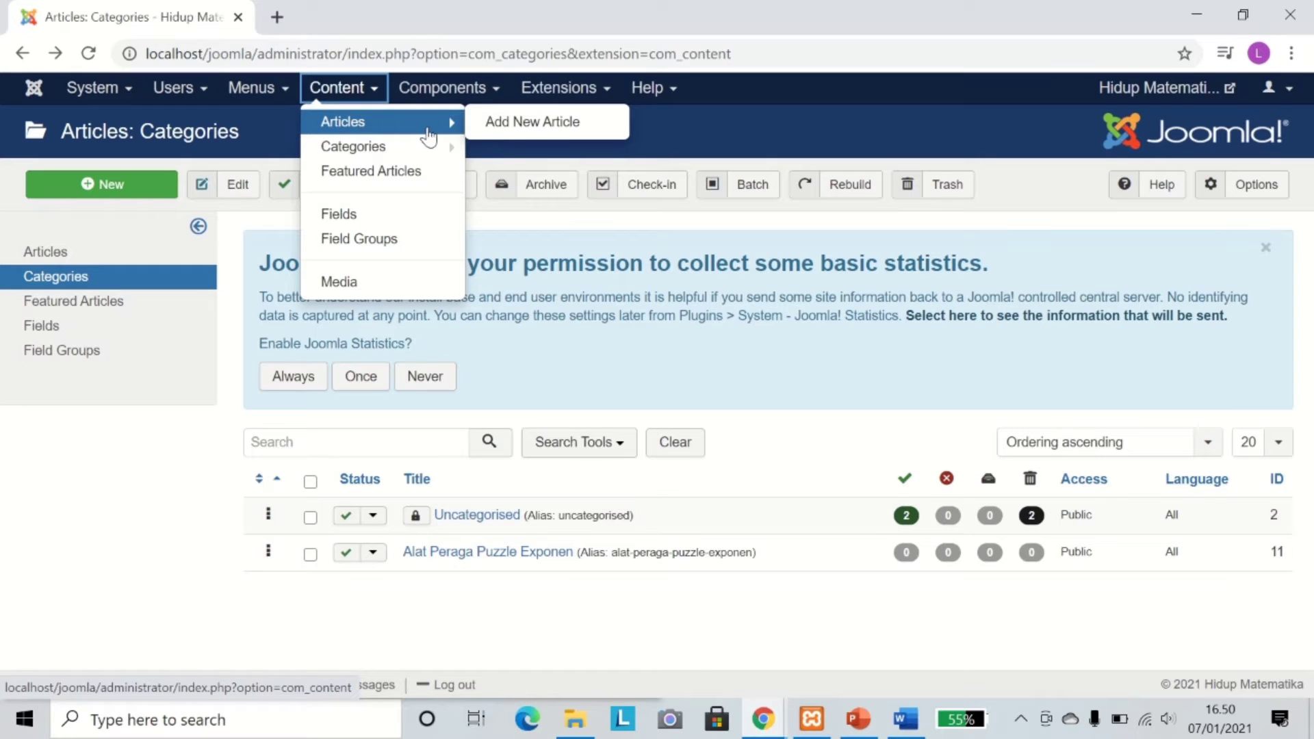
left_click(523, 128)
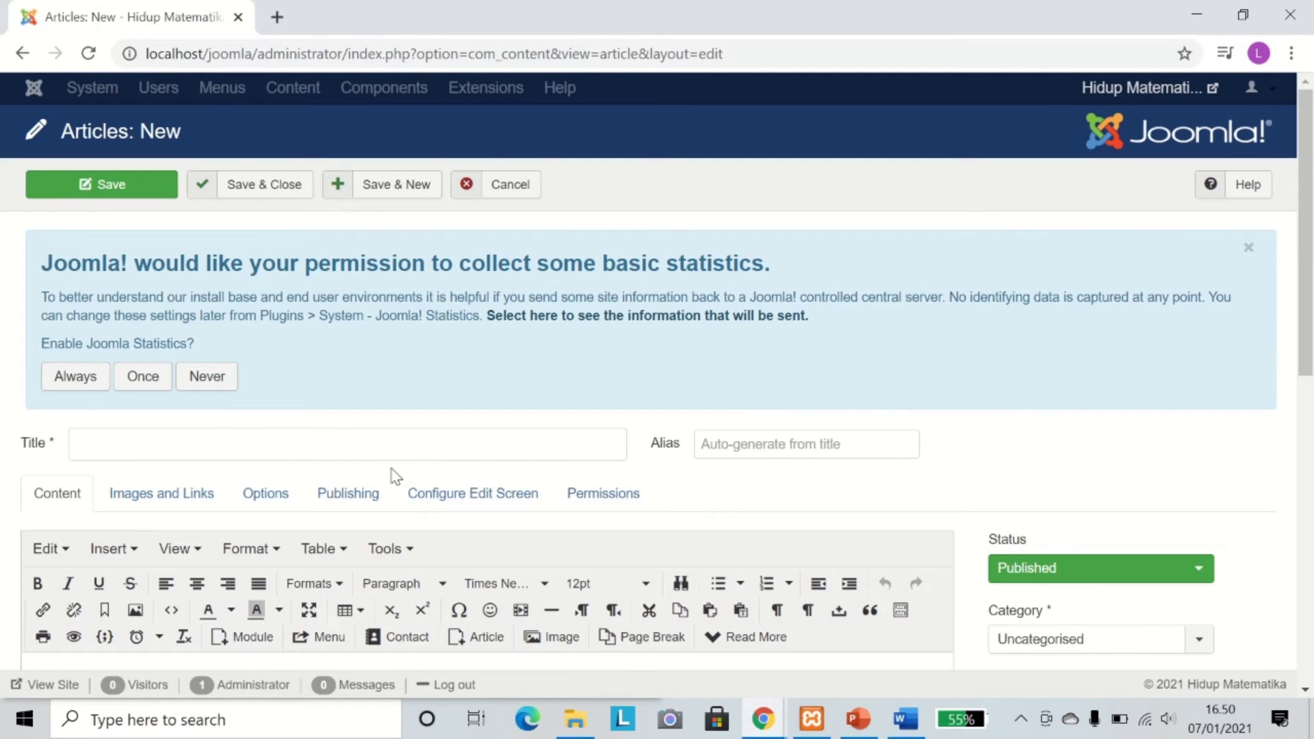
left_click(126, 448)
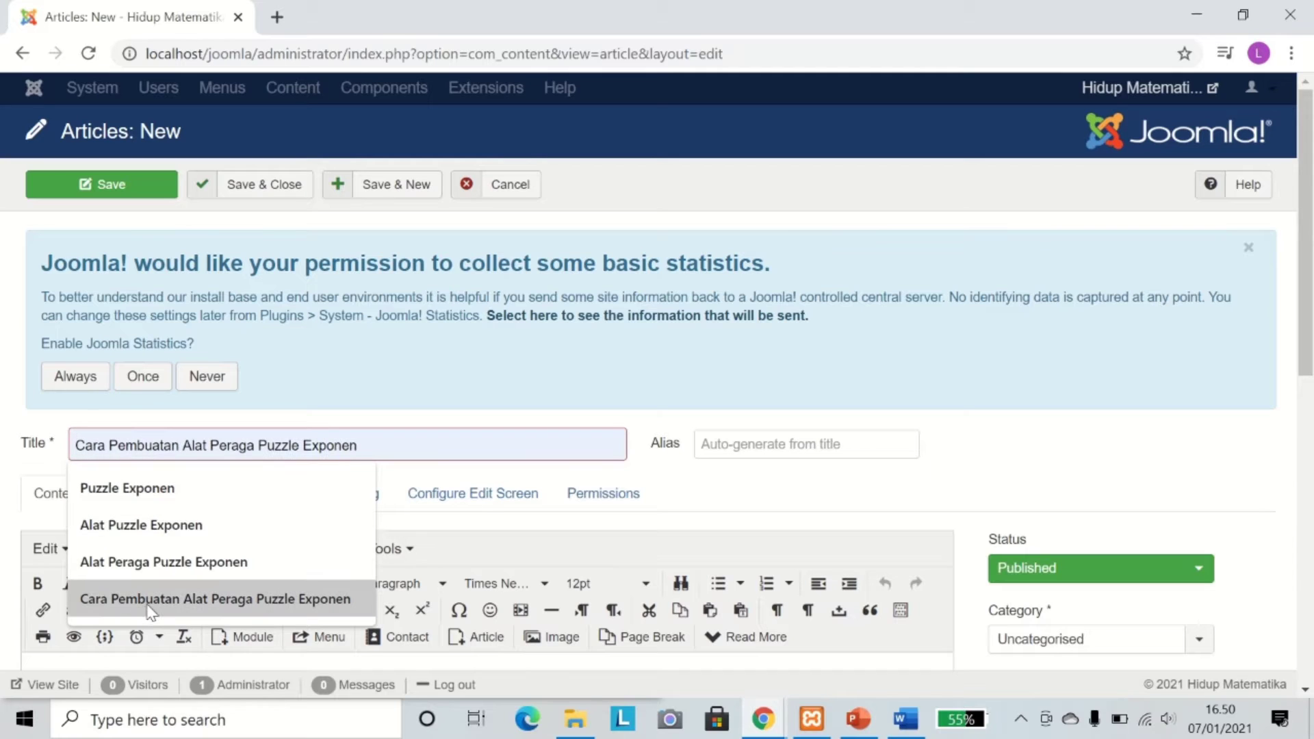
left_click(203, 606)
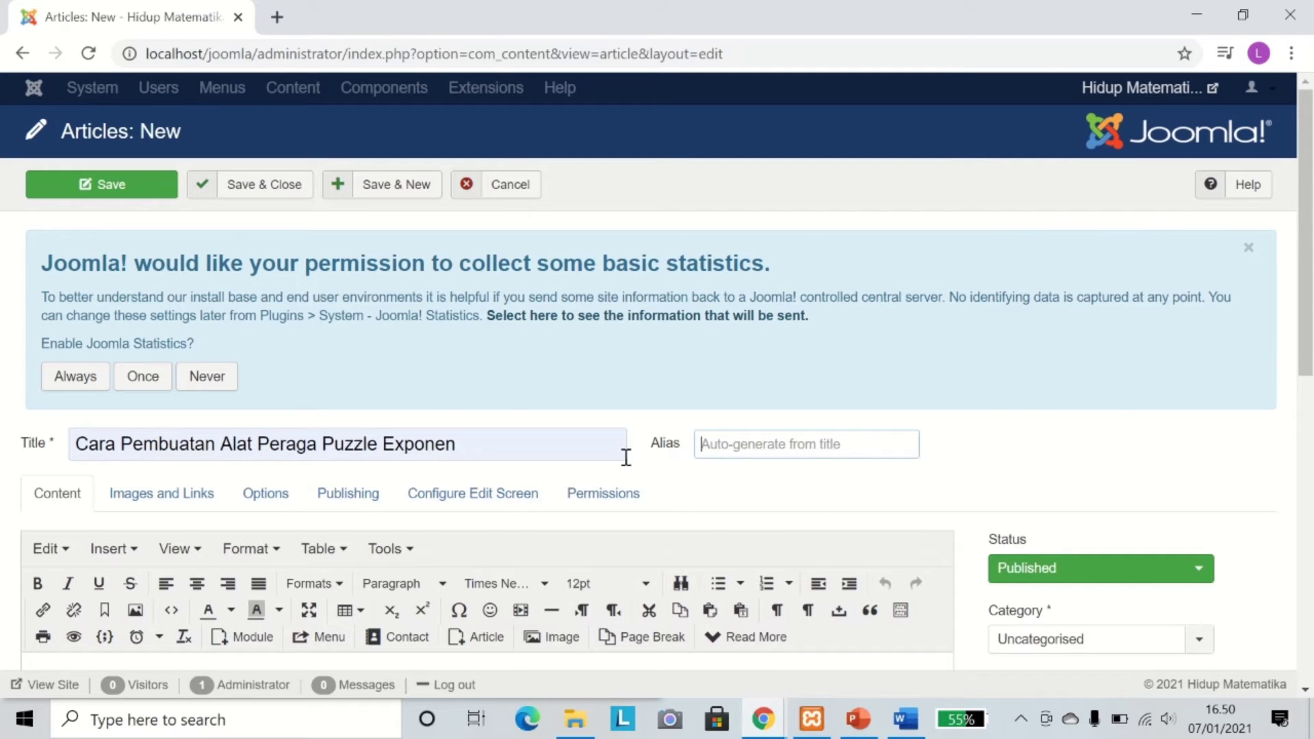
scroll(625, 455, "down", 5)
scroll(606, 405, "up", 5)
scroll(606, 411, "down", 5)
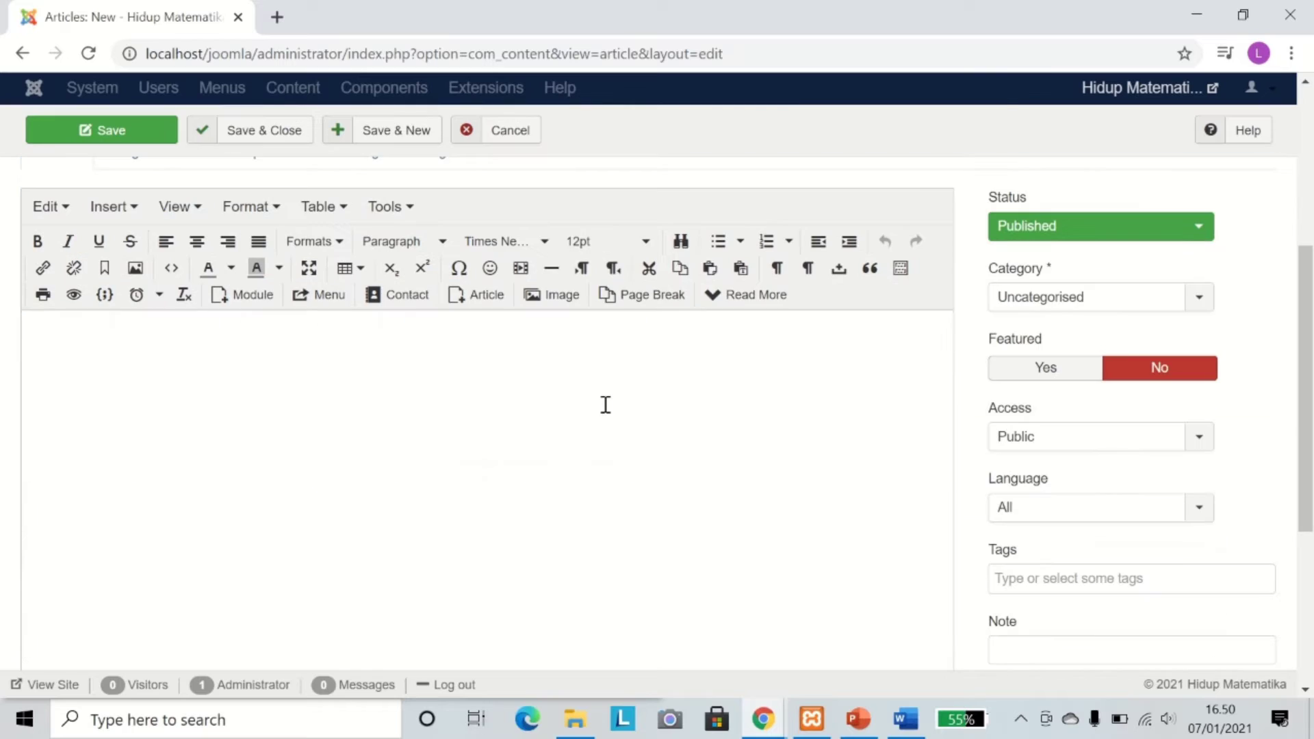
left_click(532, 349)
left_click(539, 416)
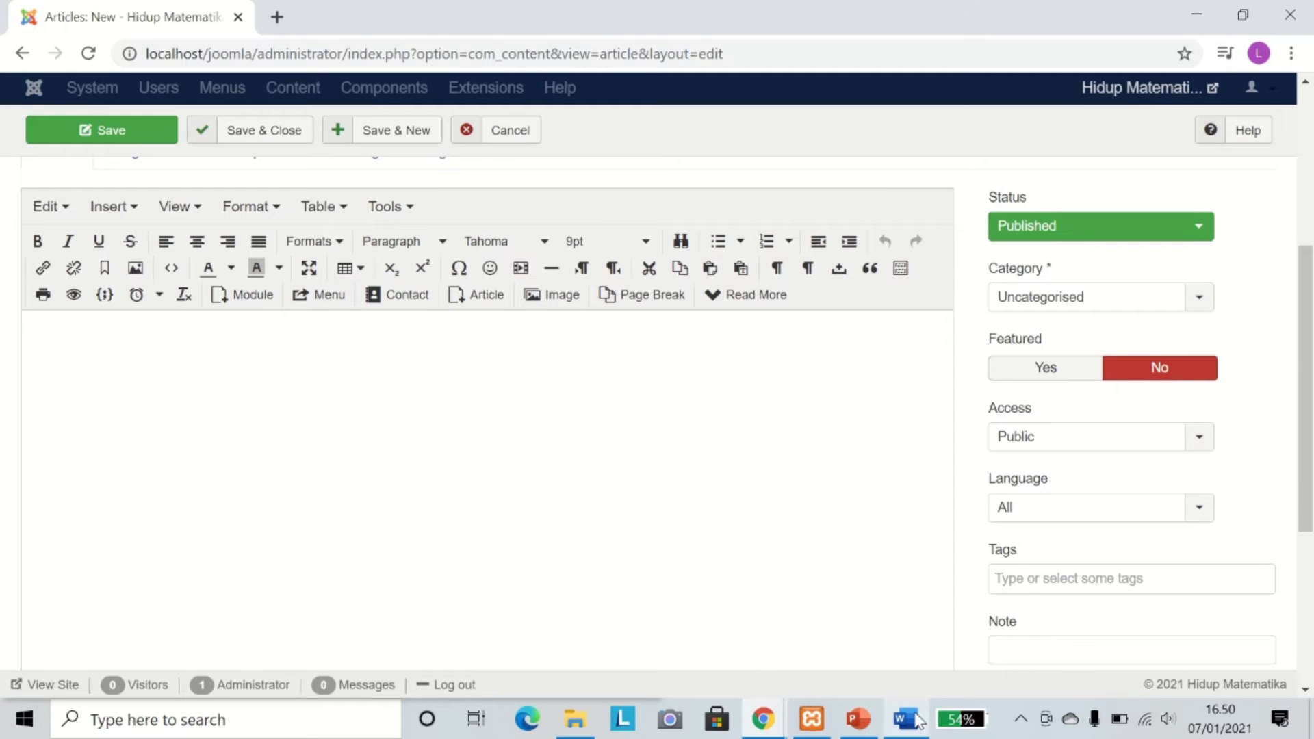
Switch to the PUPEN document in Word and copy everything from the Alat dan Bahan heading through the "52 keping" line.
mouse_move(902, 723)
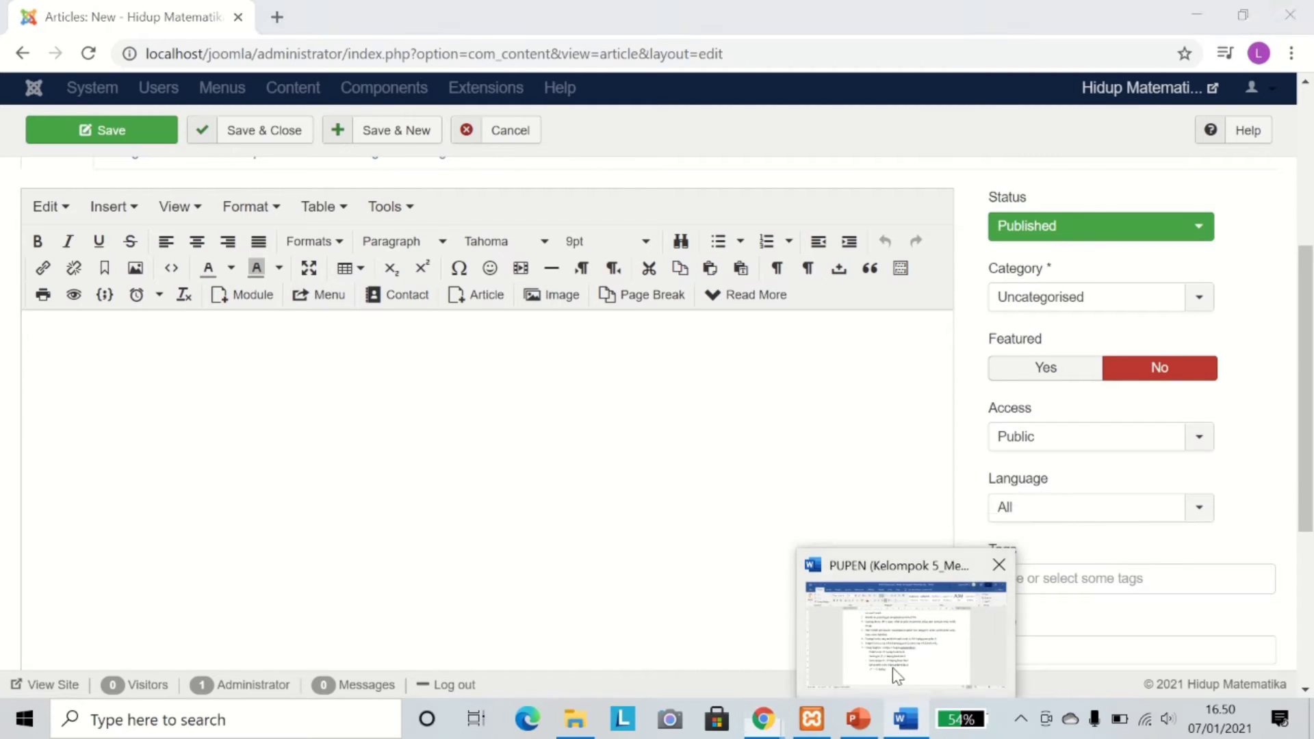
left_click(895, 669)
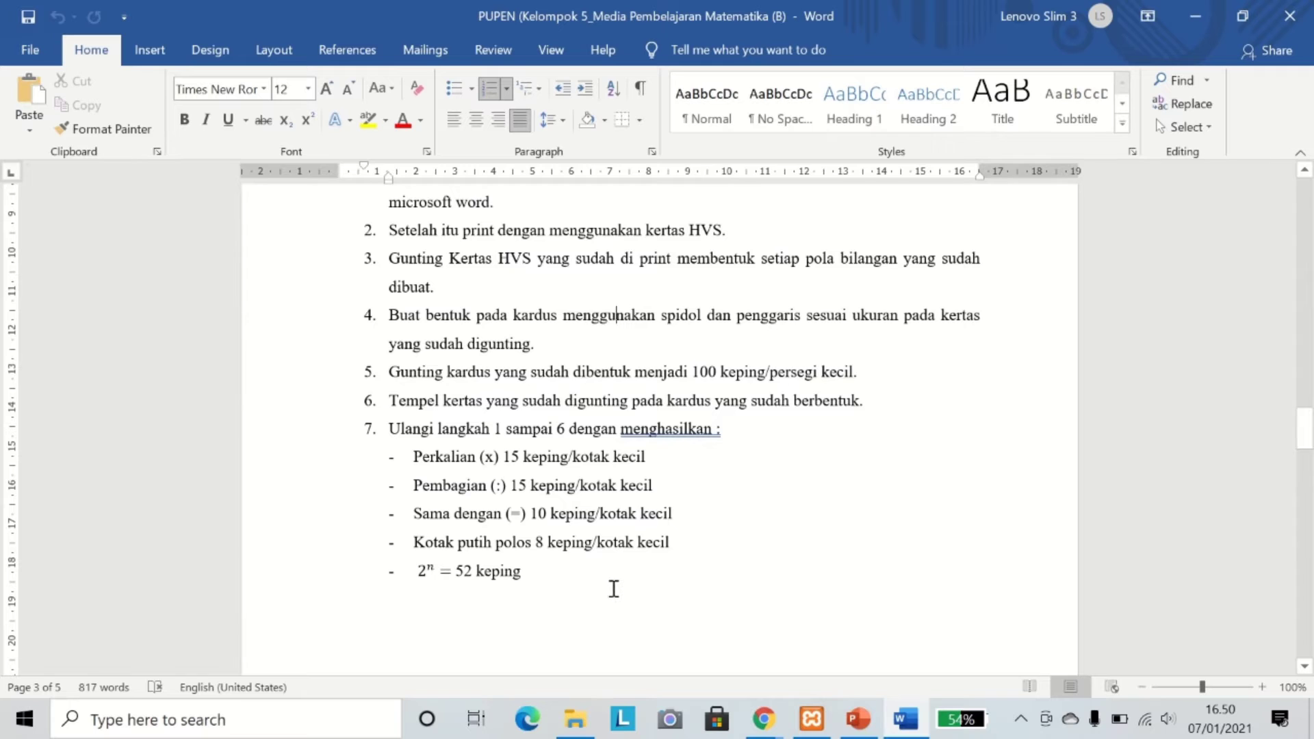
left_click_drag(614, 589, 365, 327)
right_click(385, 326)
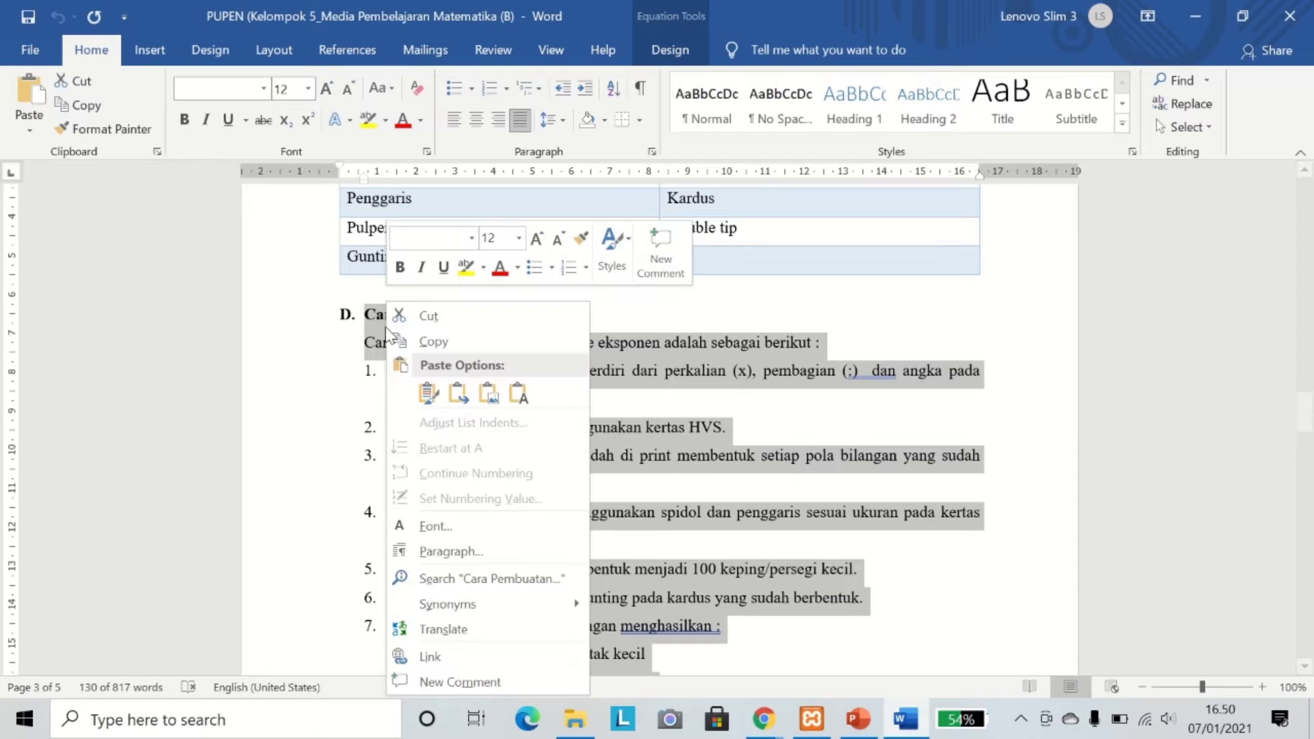
scroll(716, 346, "up", 3)
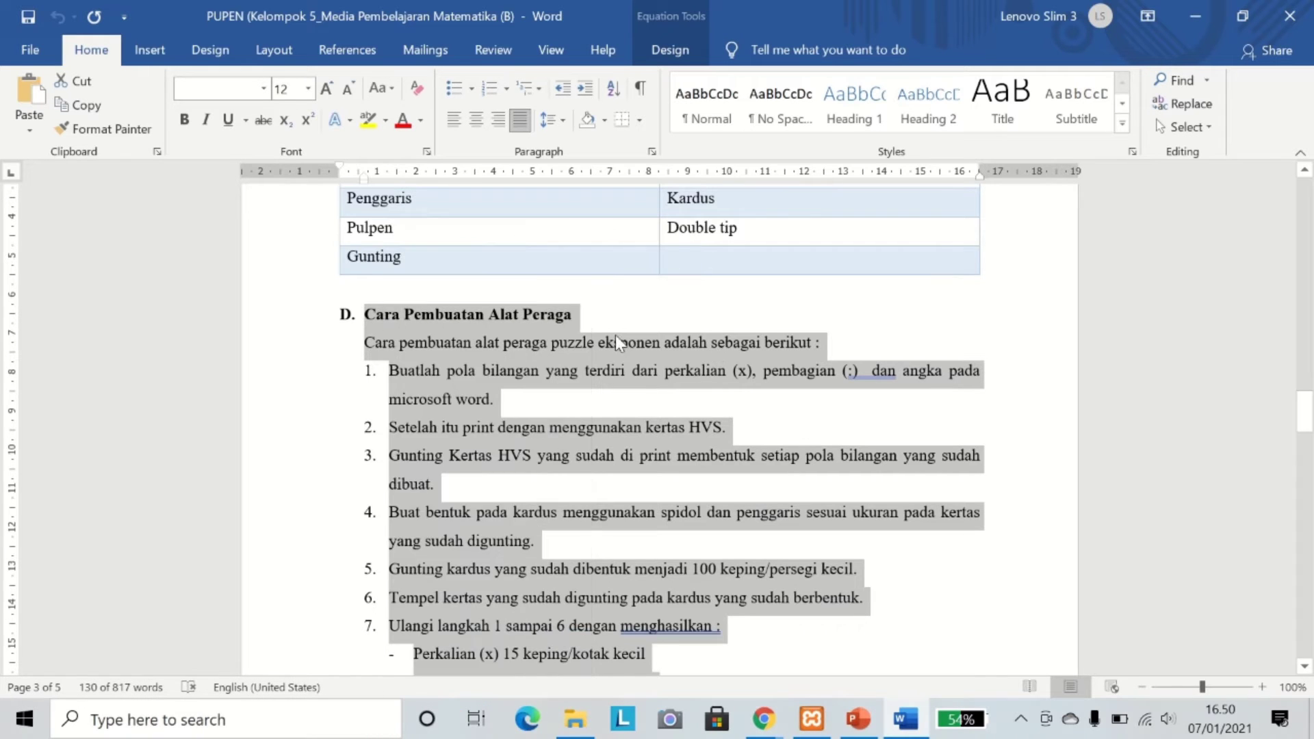
left_click_drag(359, 238, 524, 458)
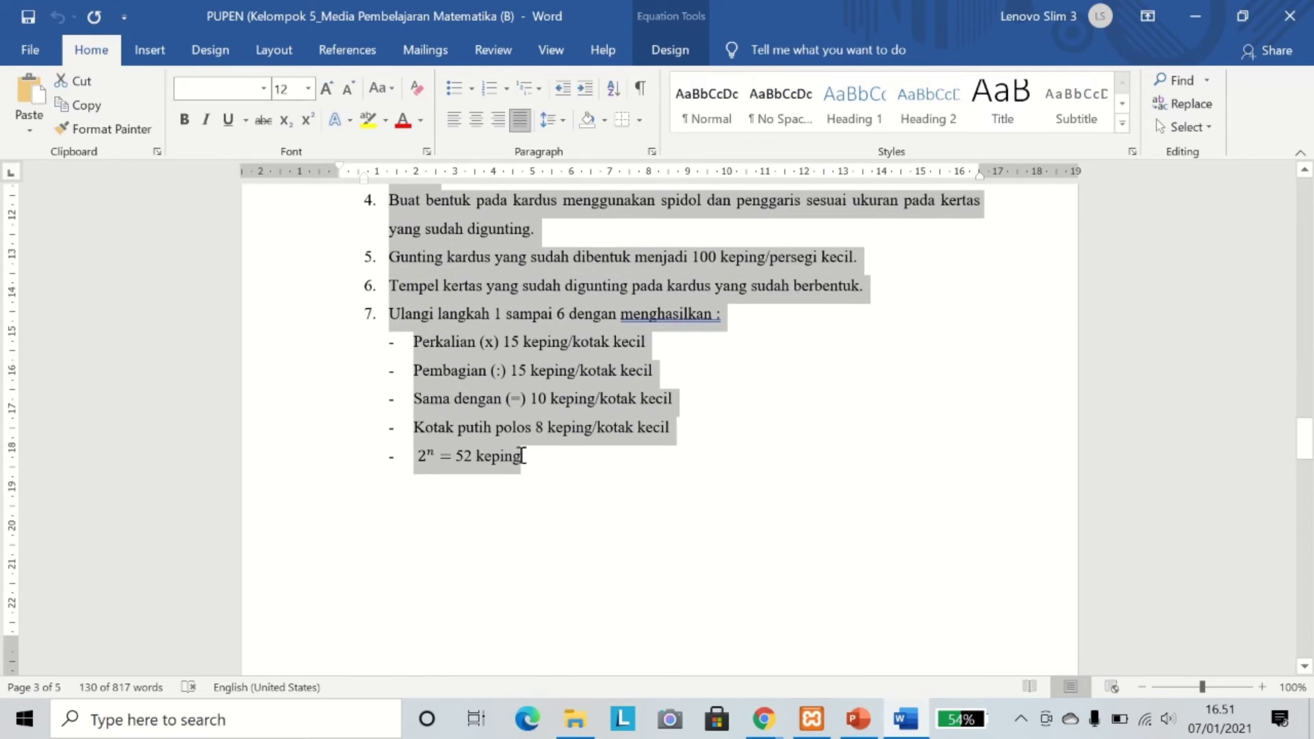
right_click(475, 412)
left_click(535, 54)
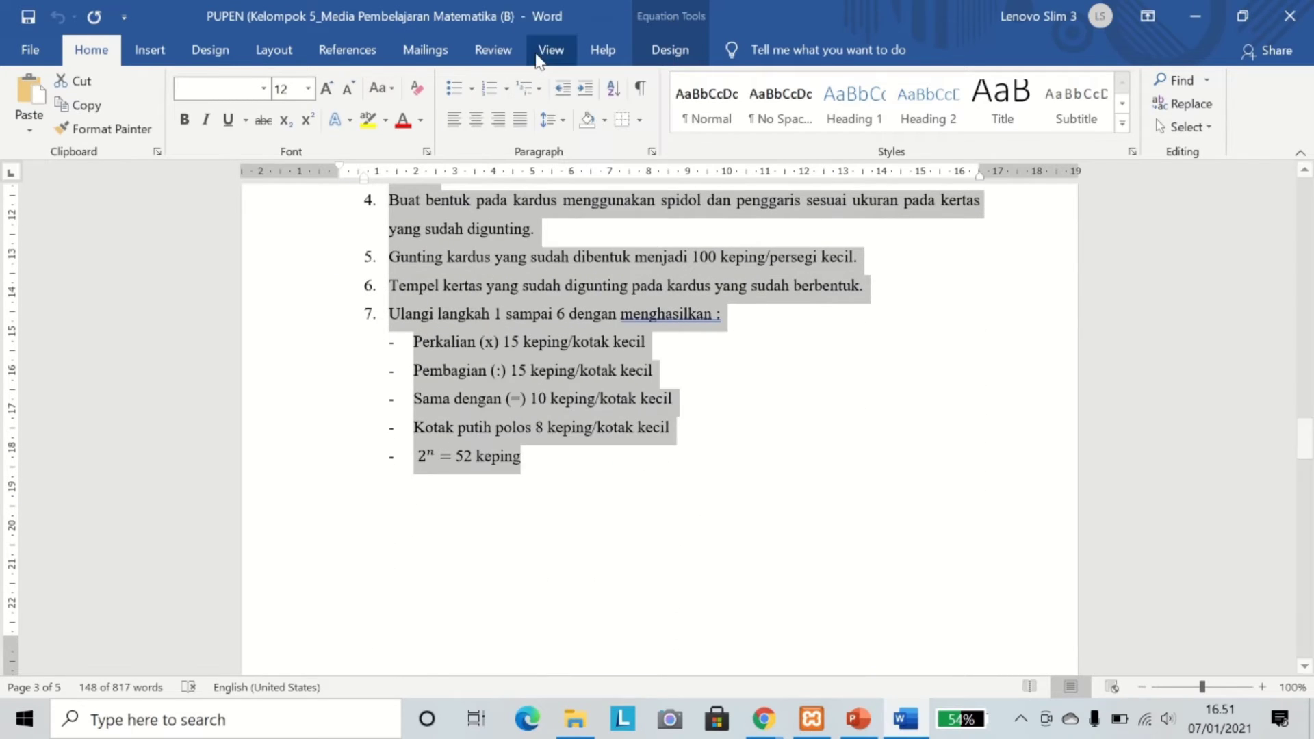
key("Right")
Return to the new Joomla article and paste the copied materials table and instructions into its body.
left_click(1209, 13)
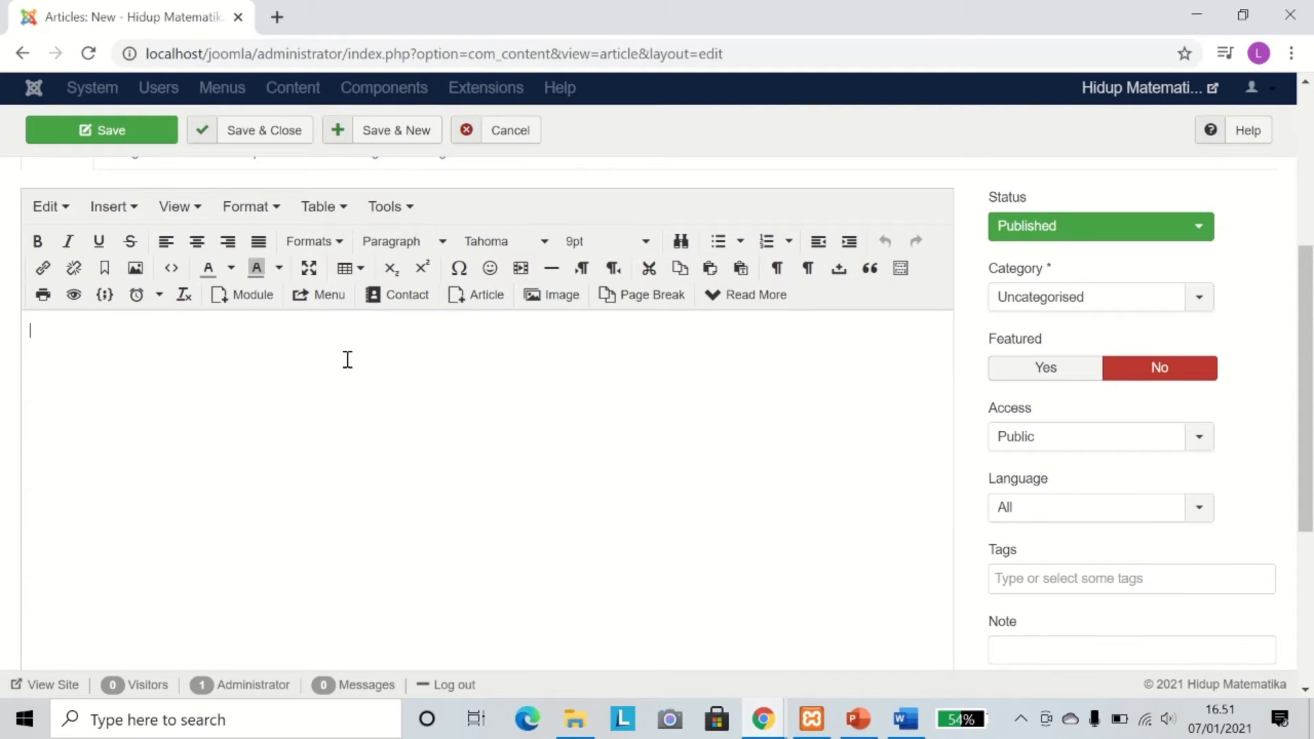
key("ctrl+v")
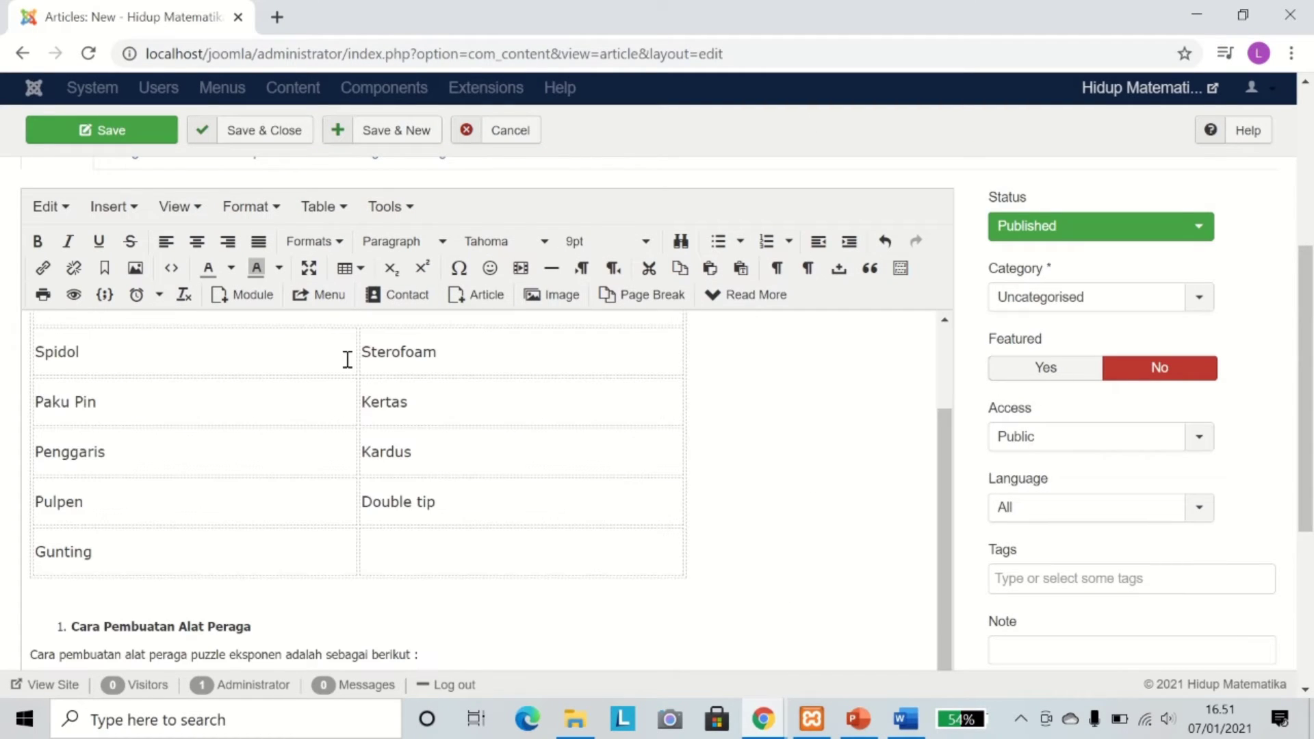
scroll(394, 476, "up", 2)
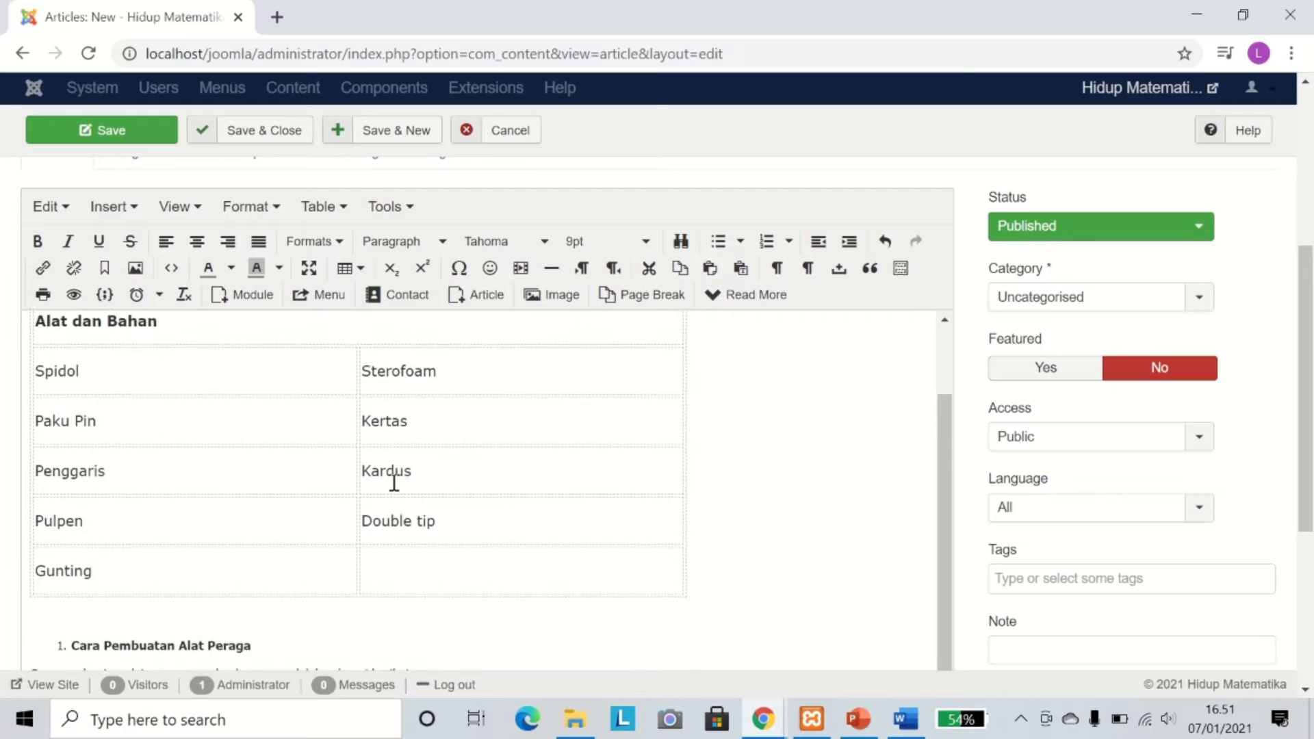
scroll(391, 484, "down", 2)
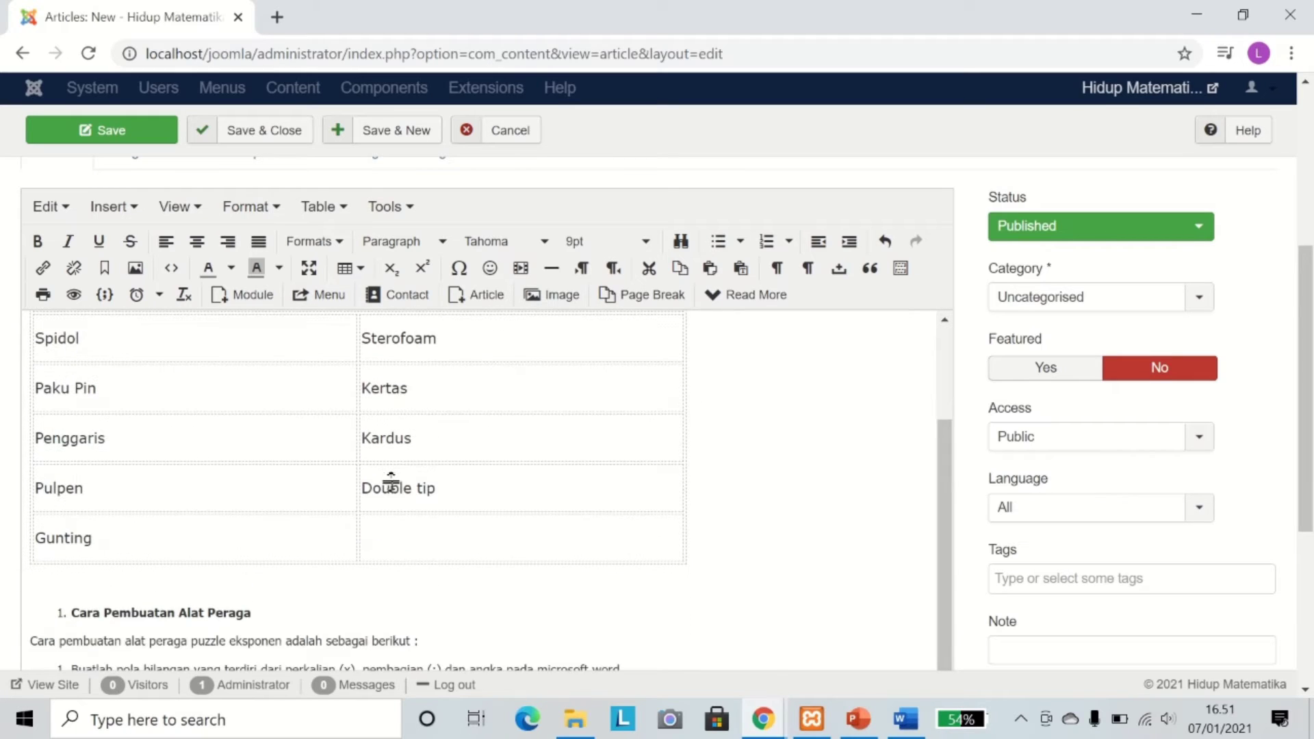
Remove the automatic list numbering from the Cara Pembuatan Alat Peraga heading and prefix it with "2." as plain text.
left_click(63, 615)
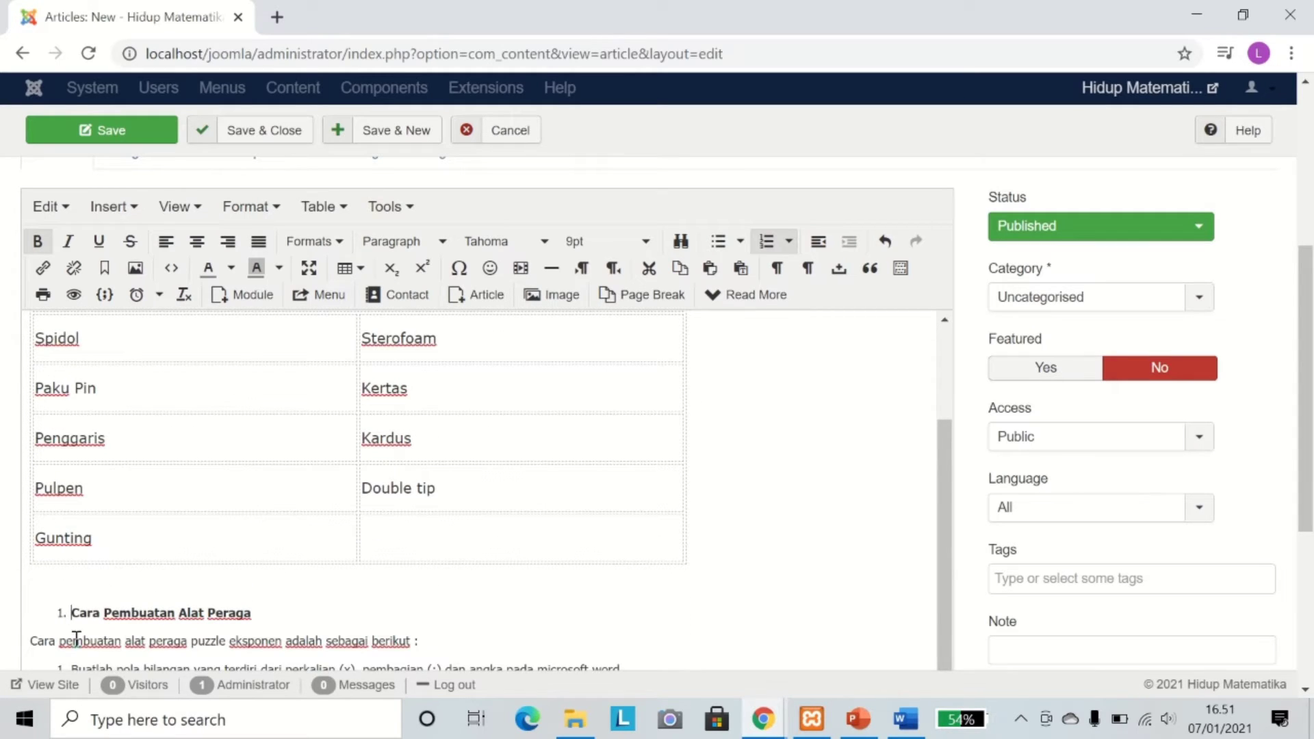
key("BackSpace")
type("2.")
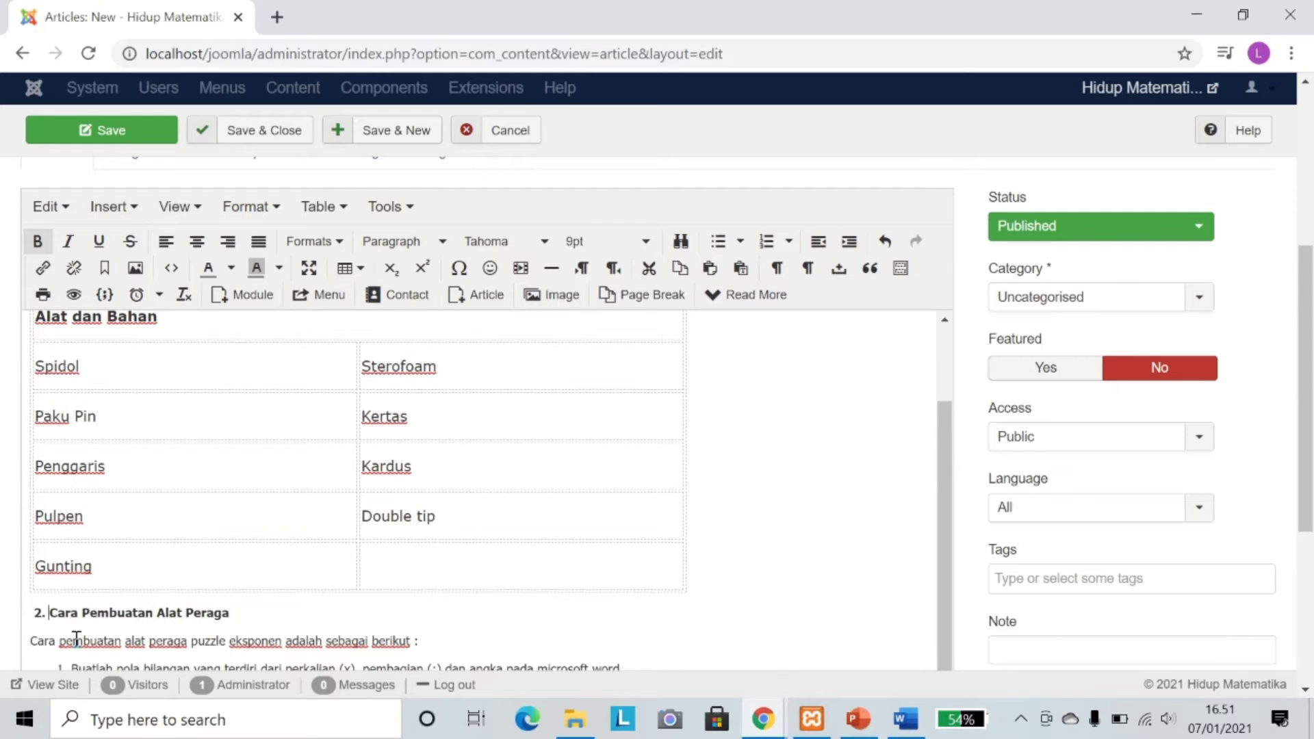
Replace the automatic numbering of the Alat dan Bahan heading with a plain "1." and add a blank line above it.
scroll(76, 641, "up", 2)
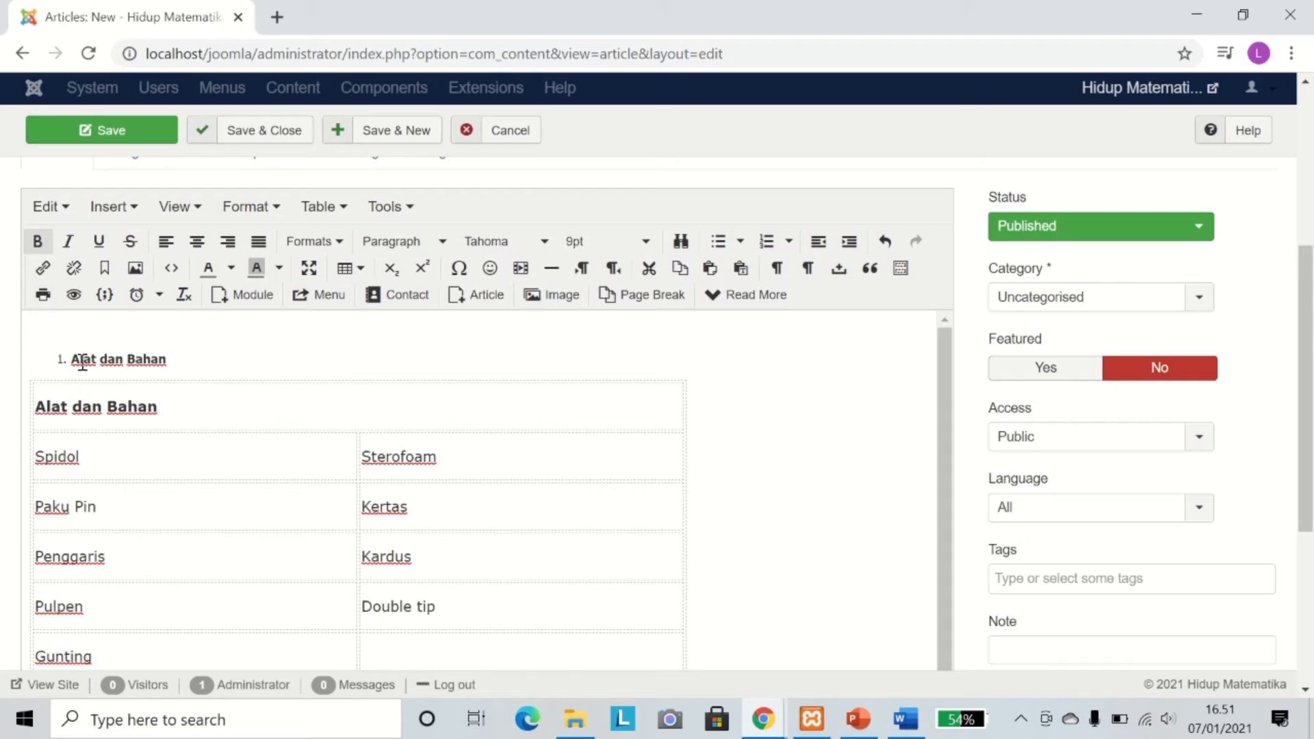
key("BackSpace")
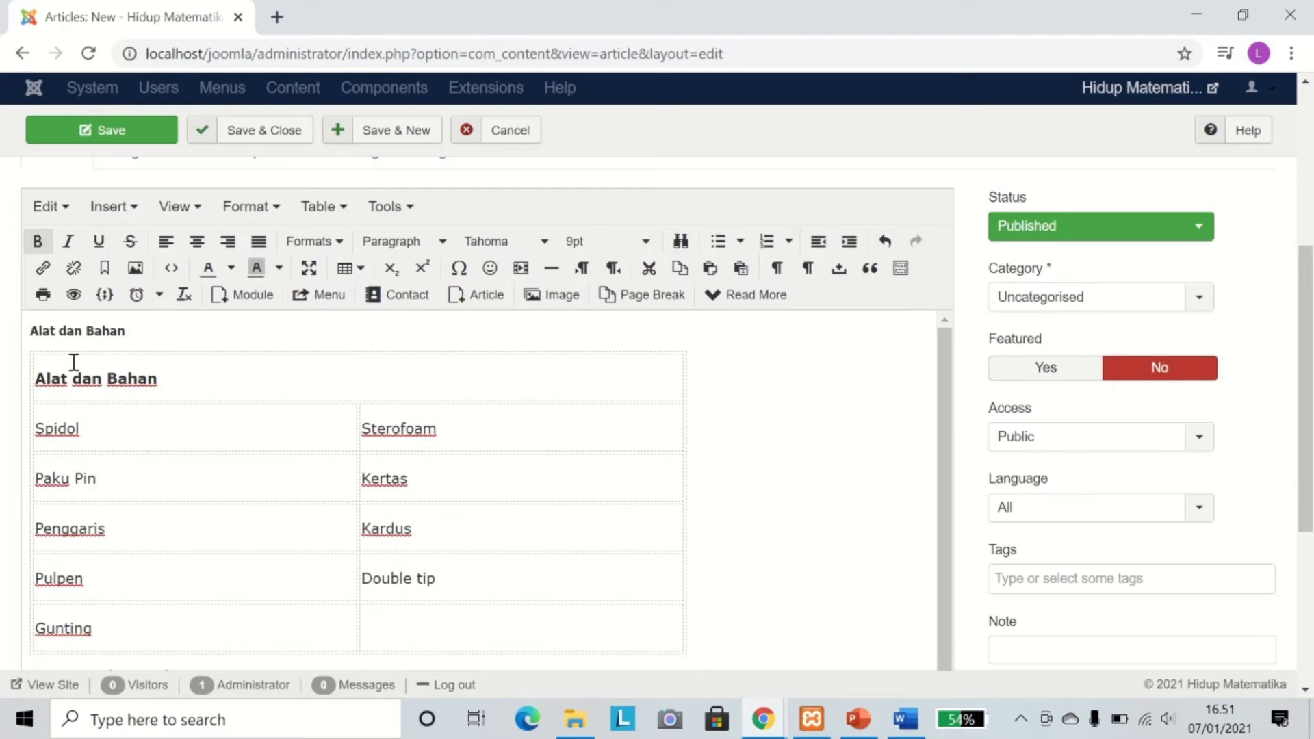
type("1")
key("Home")
key("Return")
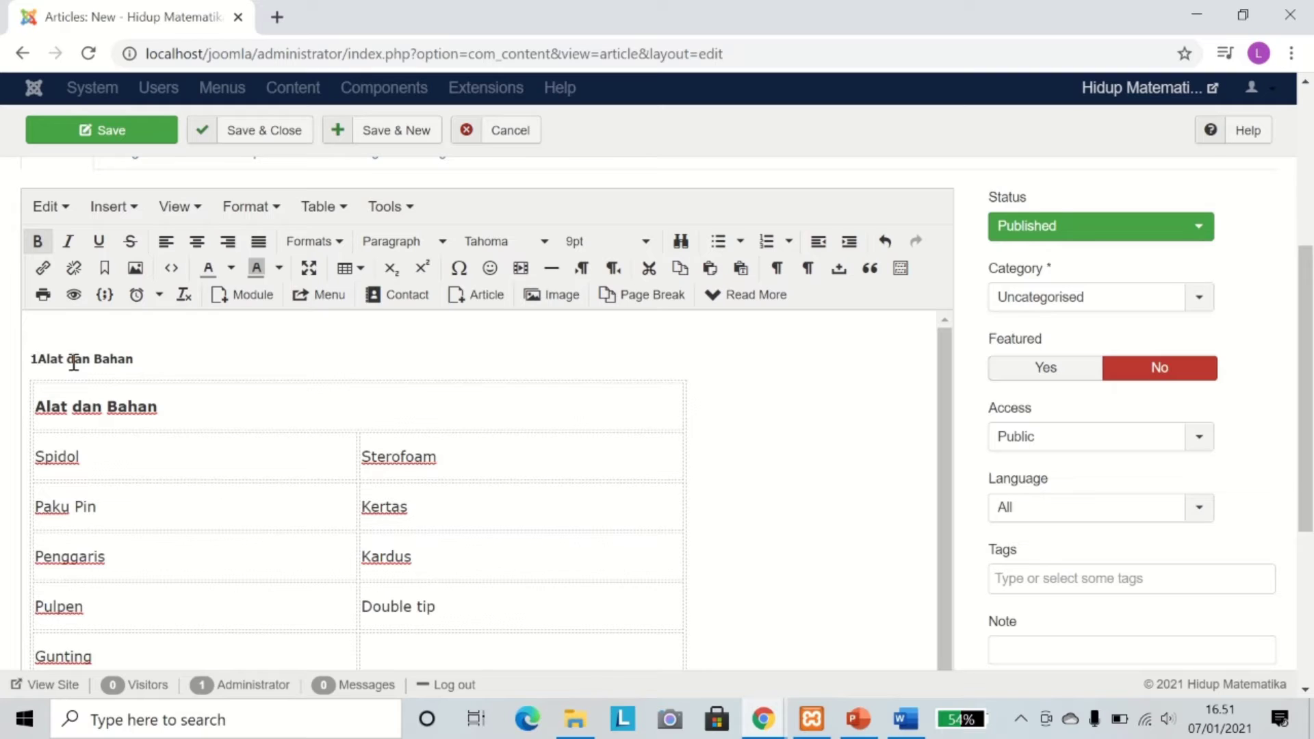
key("Right")
type(".")
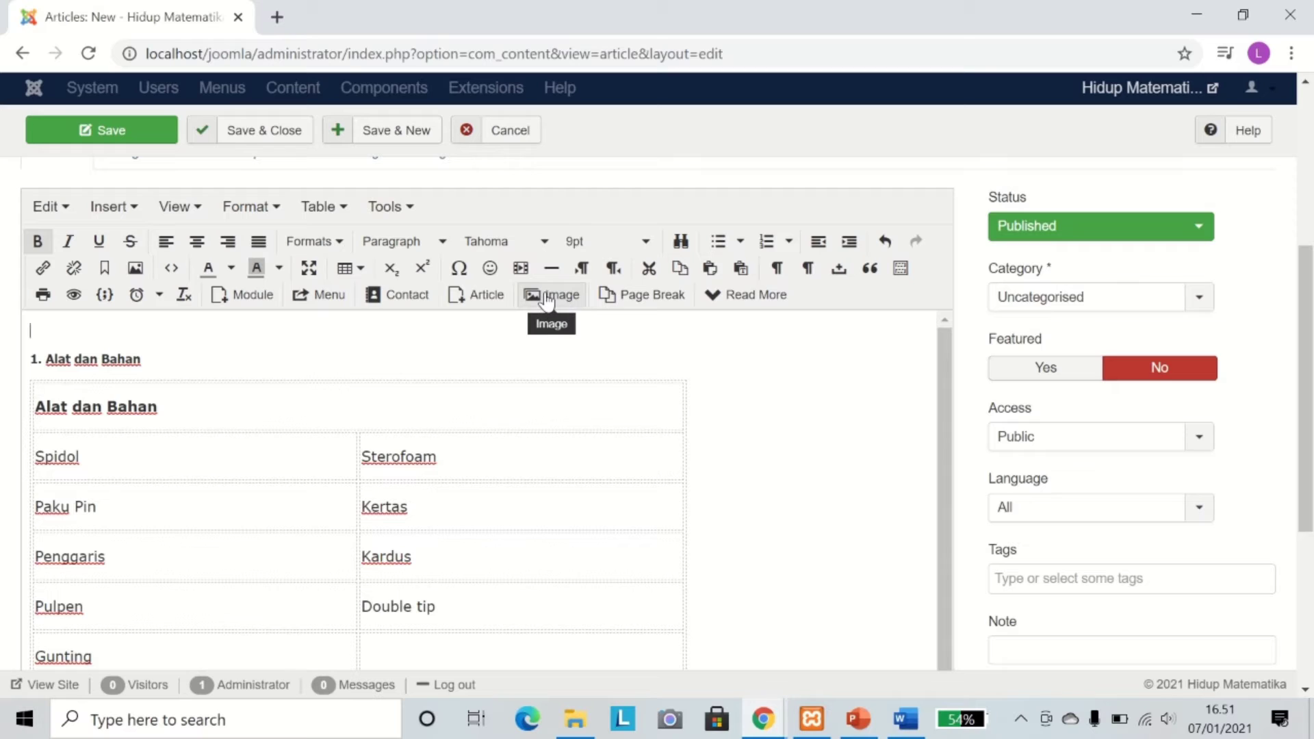
Insert the image puzzle_peraga.jpg into the article body above the Alat dan Bahan heading.
left_click(545, 296)
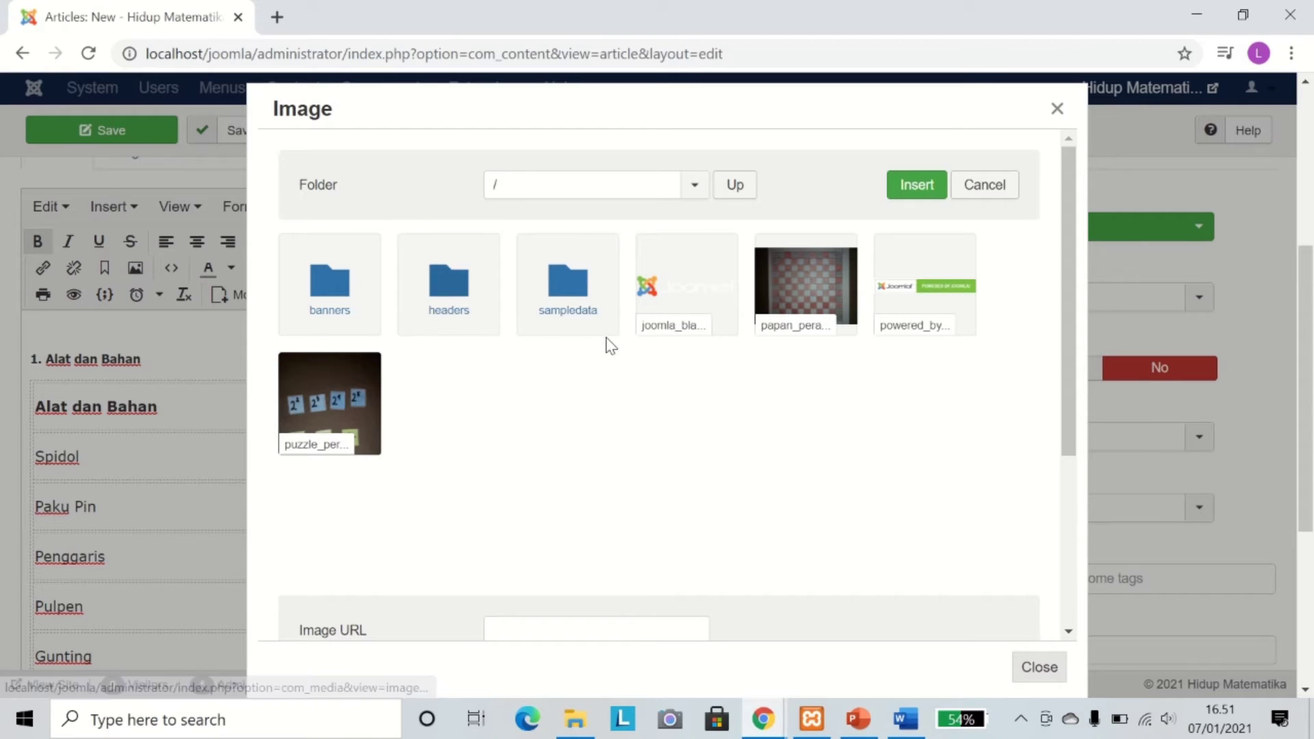
scroll(607, 343, "down", 5)
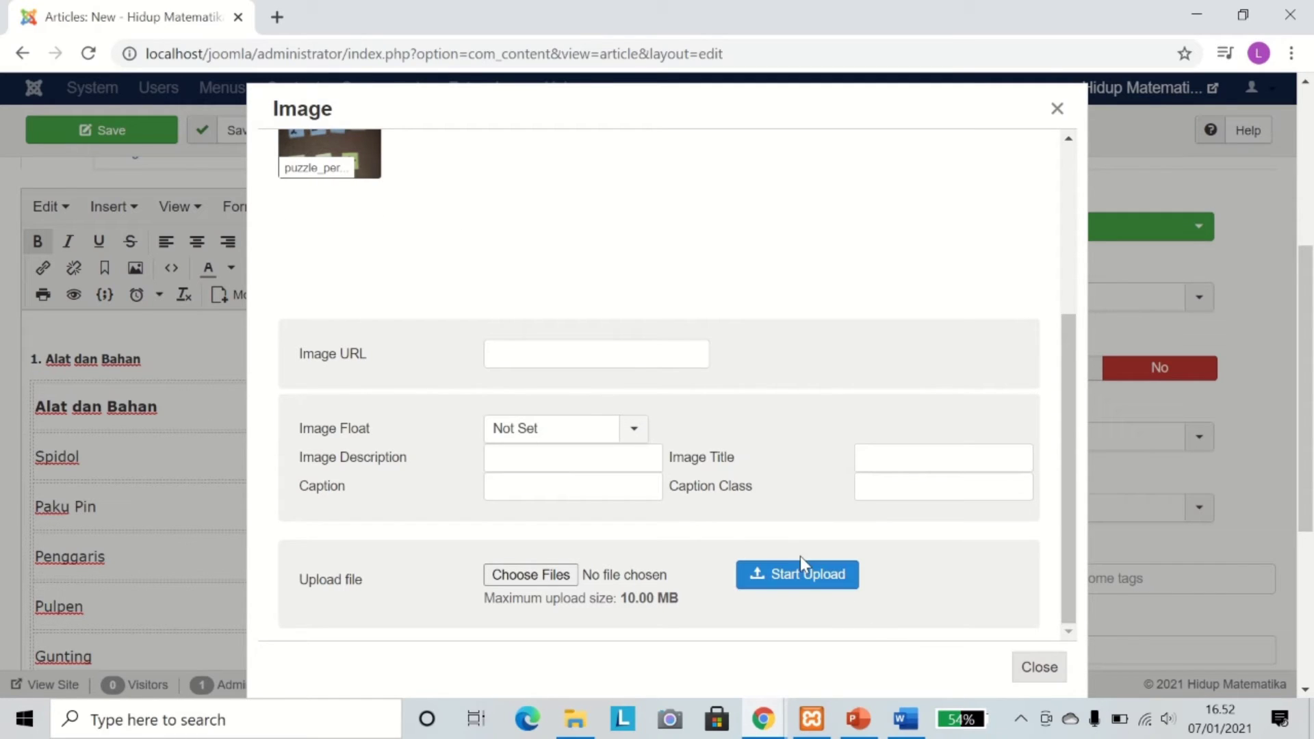
scroll(787, 489, "up", 5)
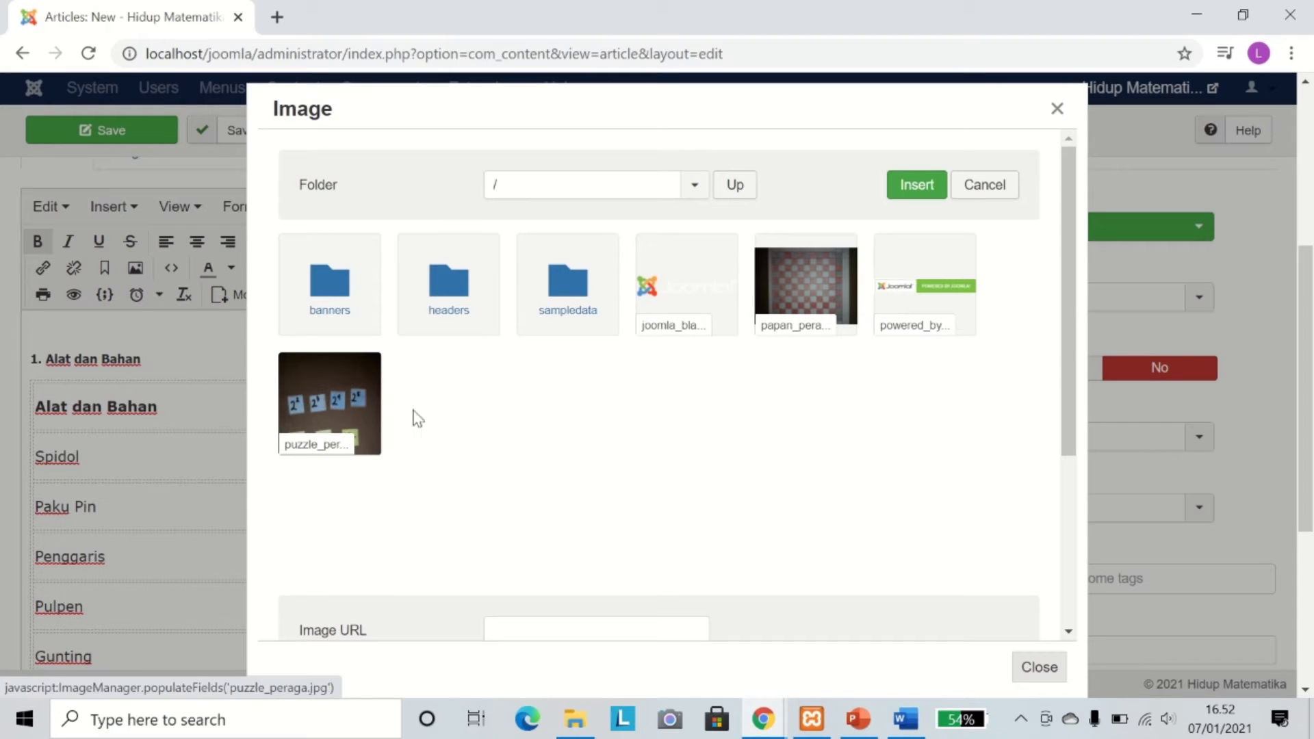
left_click(323, 409)
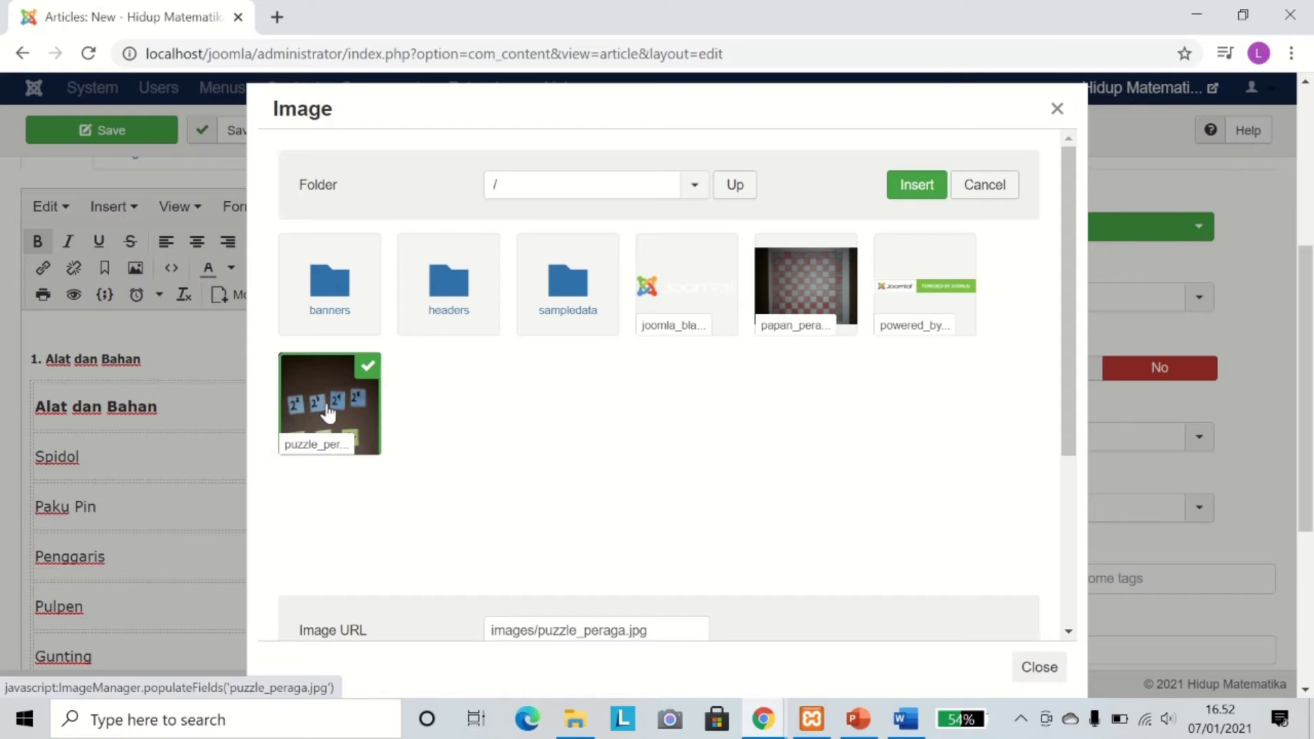
left_click(928, 185)
scroll(657, 409, "down", 5)
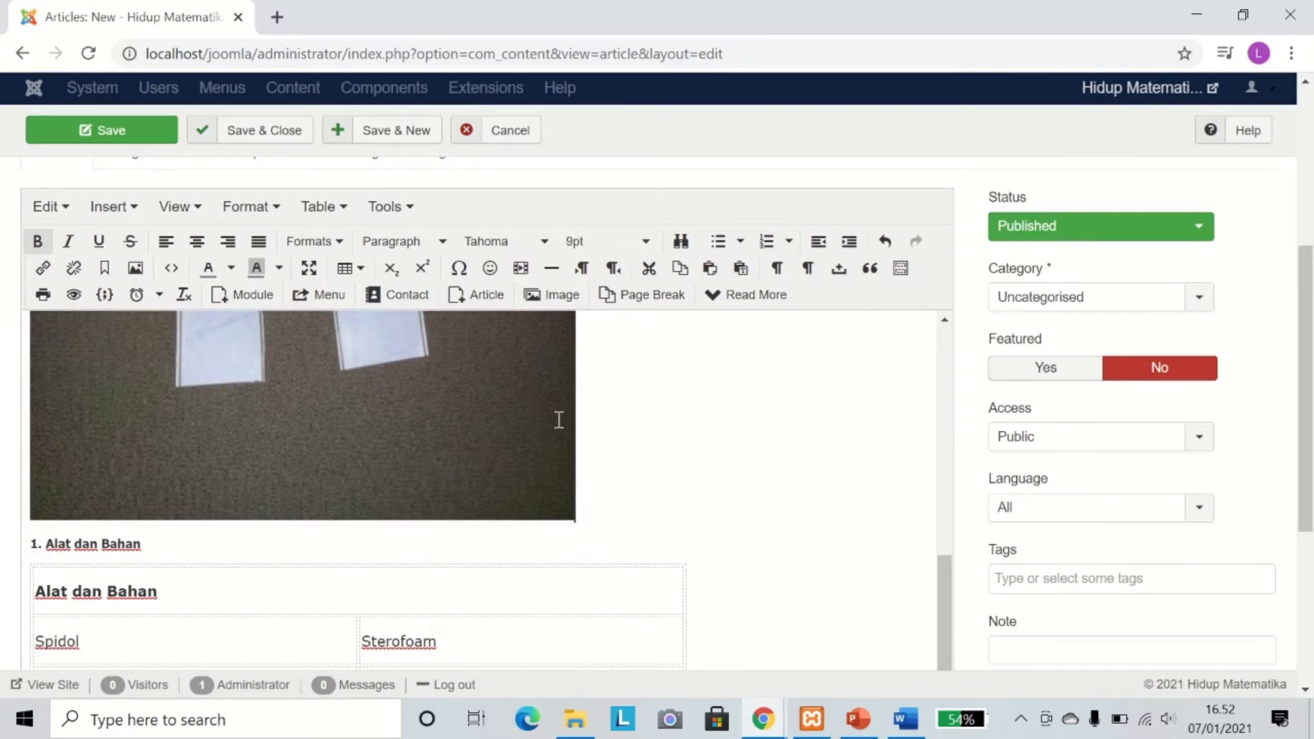
scroll(557, 420, "up", 5)
scroll(415, 446, "up", 5)
scroll(640, 376, "down", 5)
scroll(640, 376, "up", 5)
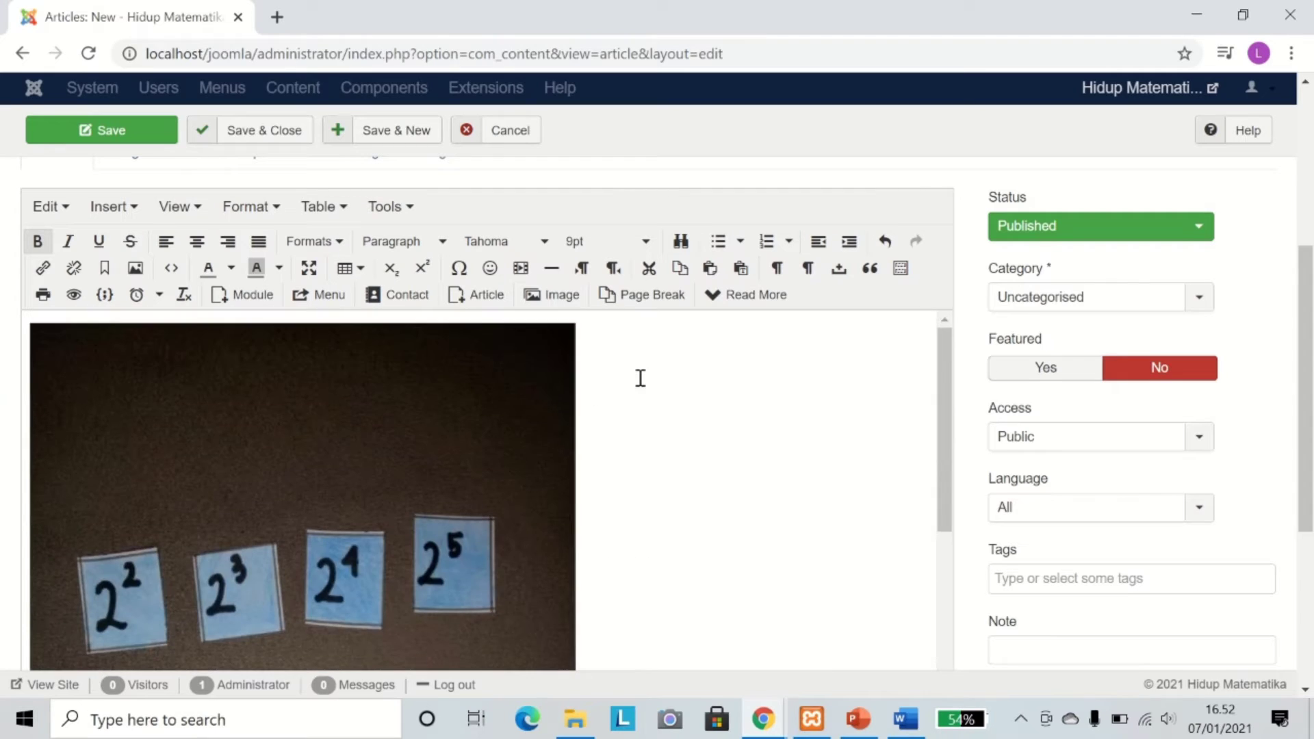
scroll(808, 374, "down", 10)
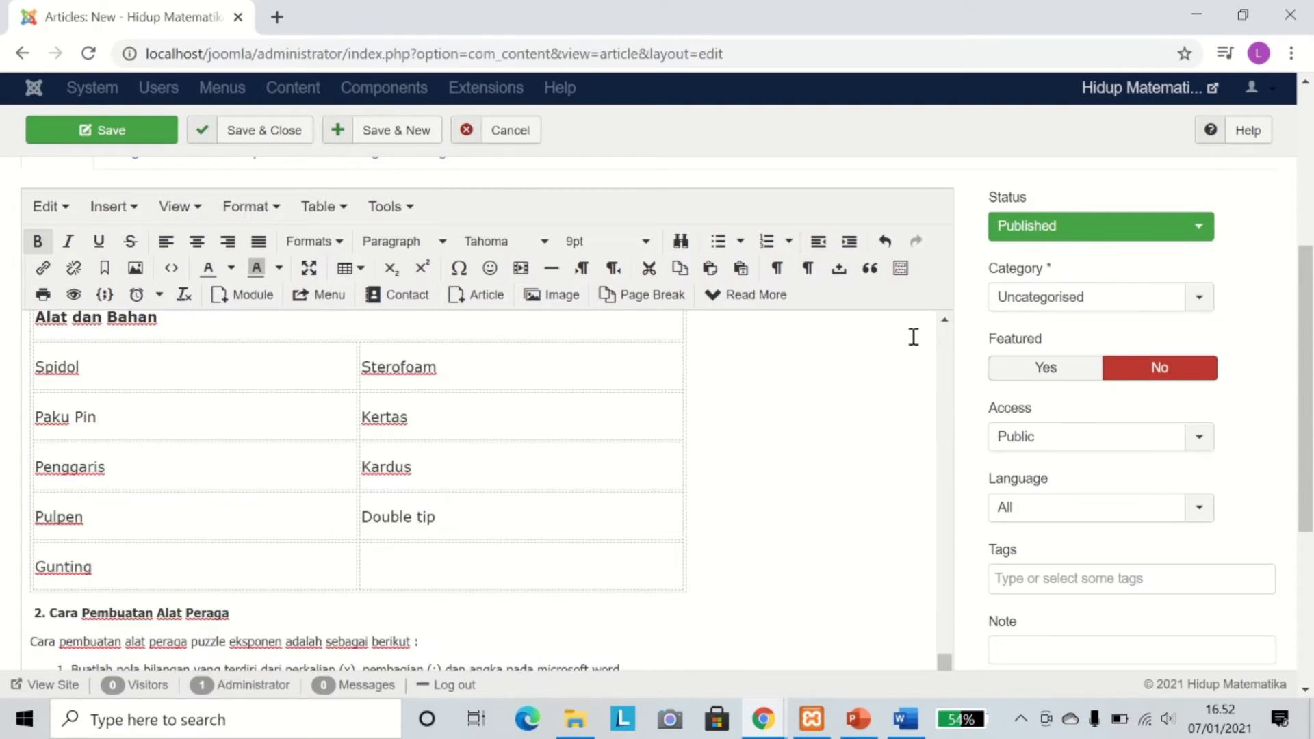
scroll(840, 372, "up", 8)
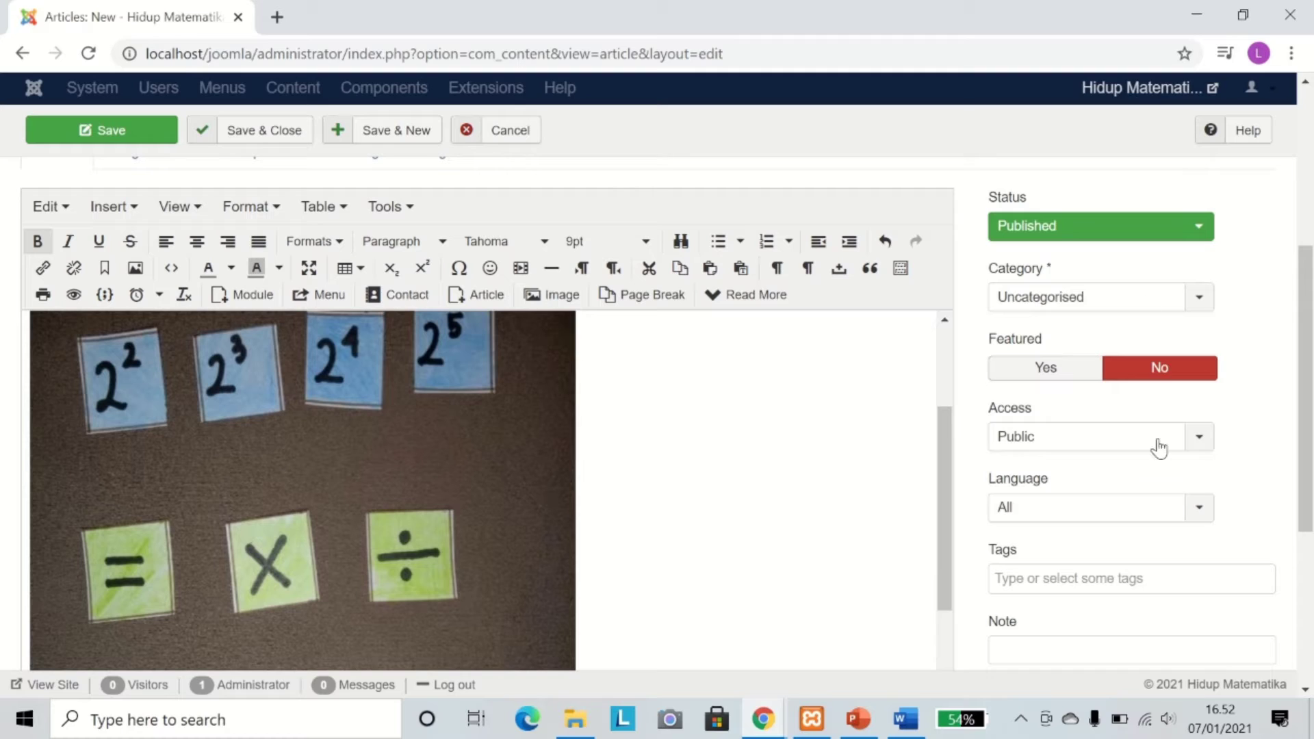
Assign the article to the category Alat Peraga Puzzle Exponen, mark it as featured and tag it Puzzle Exponen.
left_click(1100, 306)
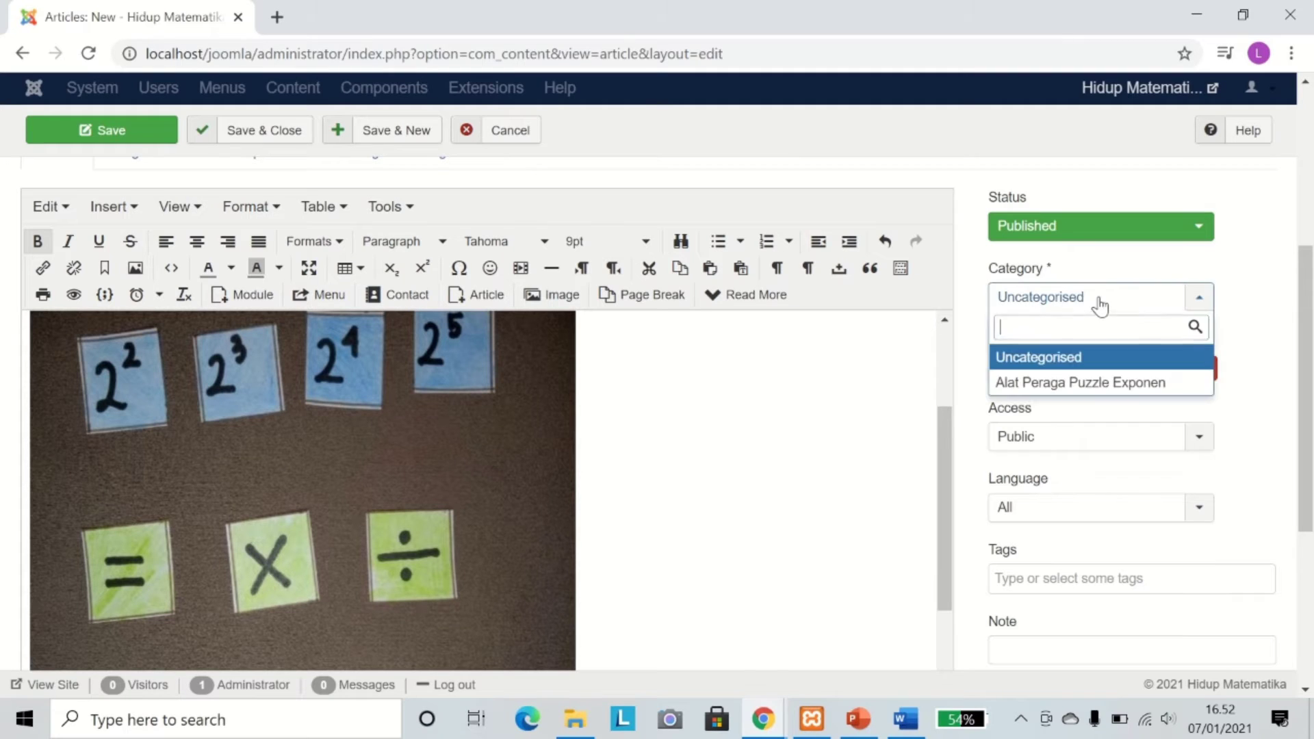
left_click(1085, 382)
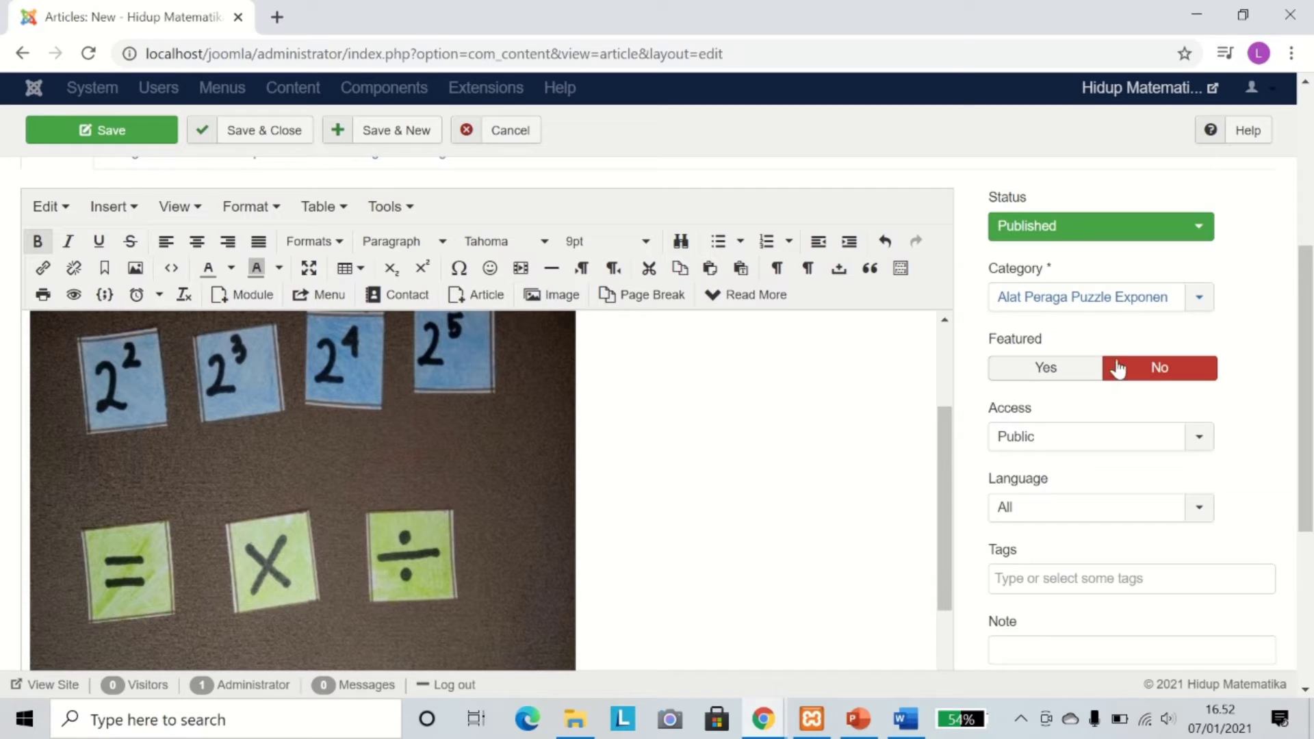
left_click(1042, 377)
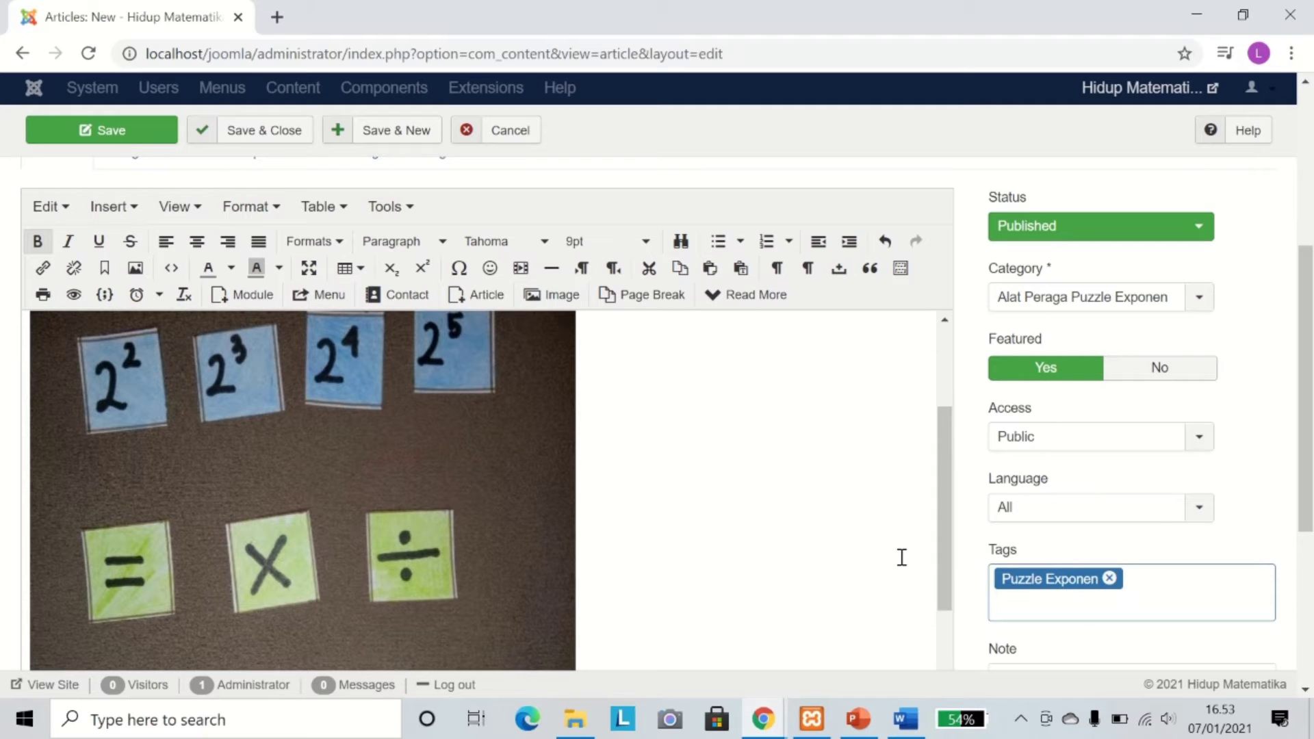
scroll(901, 557, "down", 5)
scroll(1027, 555, "down", 5)
scroll(743, 520, "up", 3)
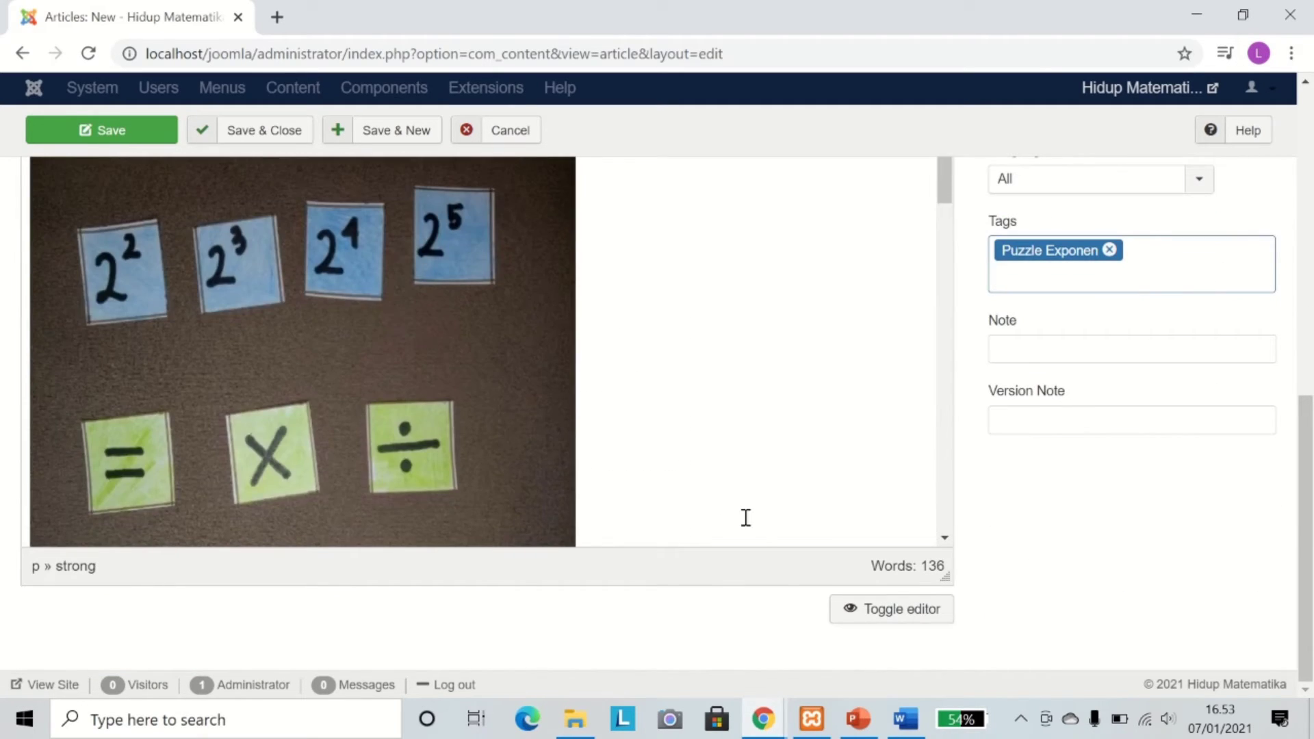
Examine the article's display options, including the available choices for Show Title.
scroll(975, 383, "up", 10)
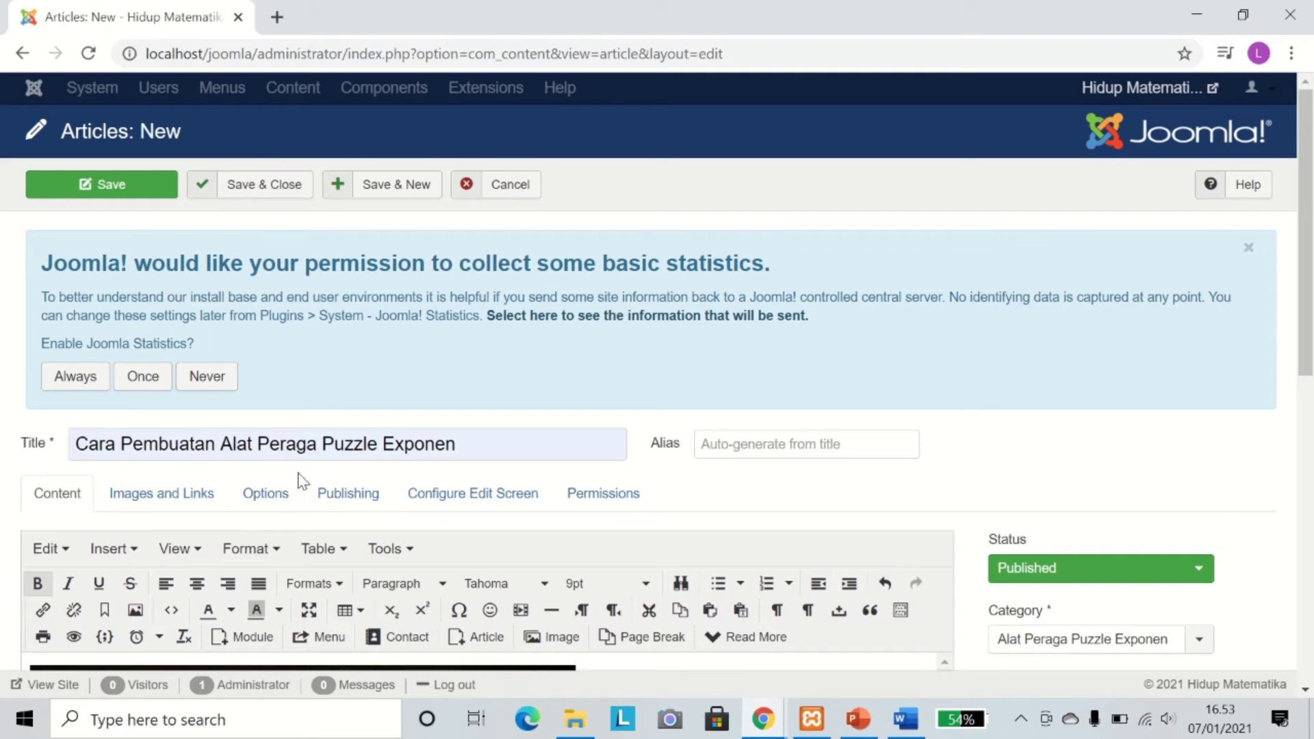
left_click(262, 495)
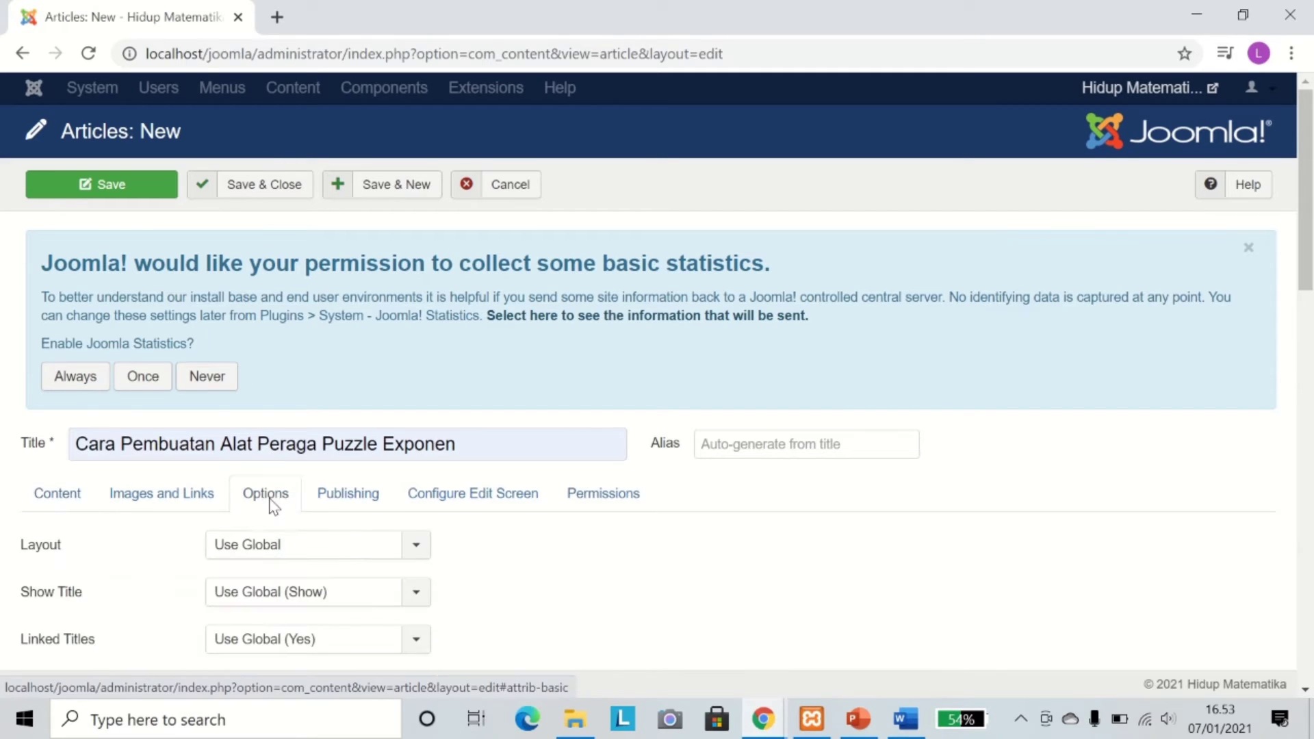
scroll(269, 502, "down", 5)
mouse_move(79, 250)
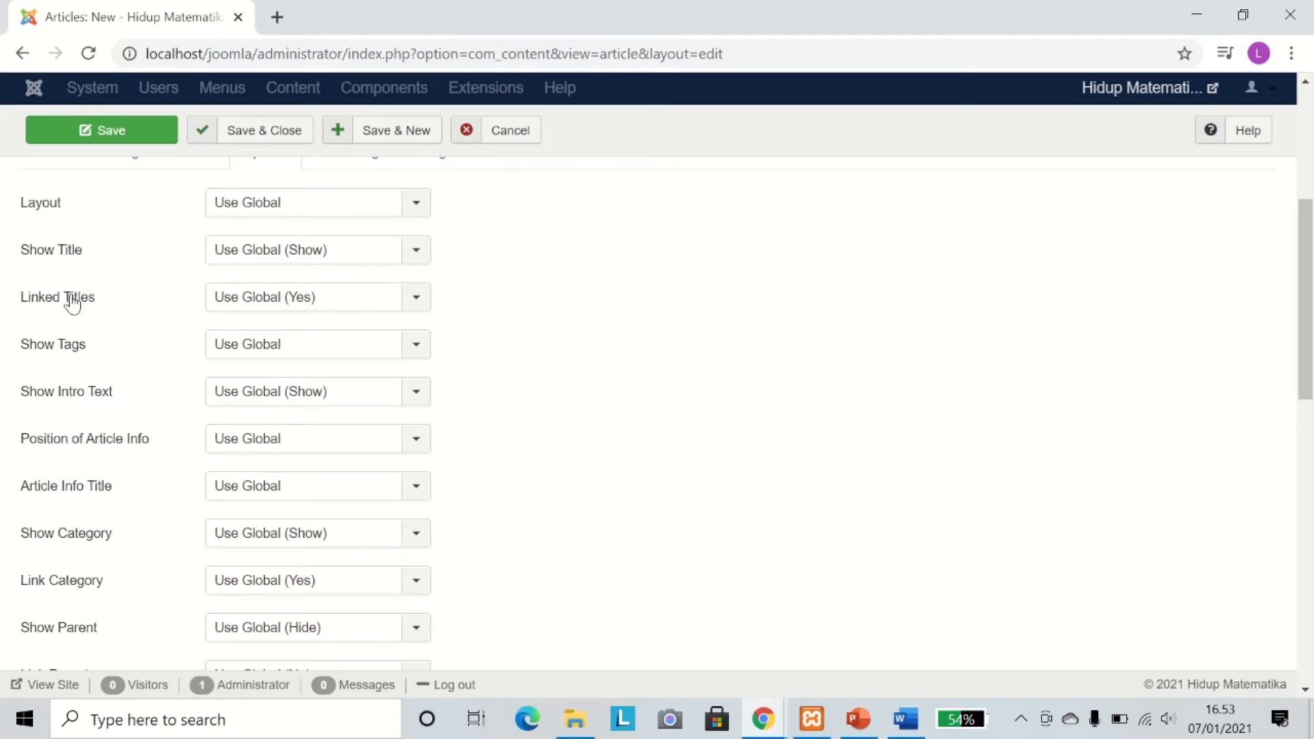
mouse_move(24, 355)
mouse_move(46, 393)
left_click(293, 256)
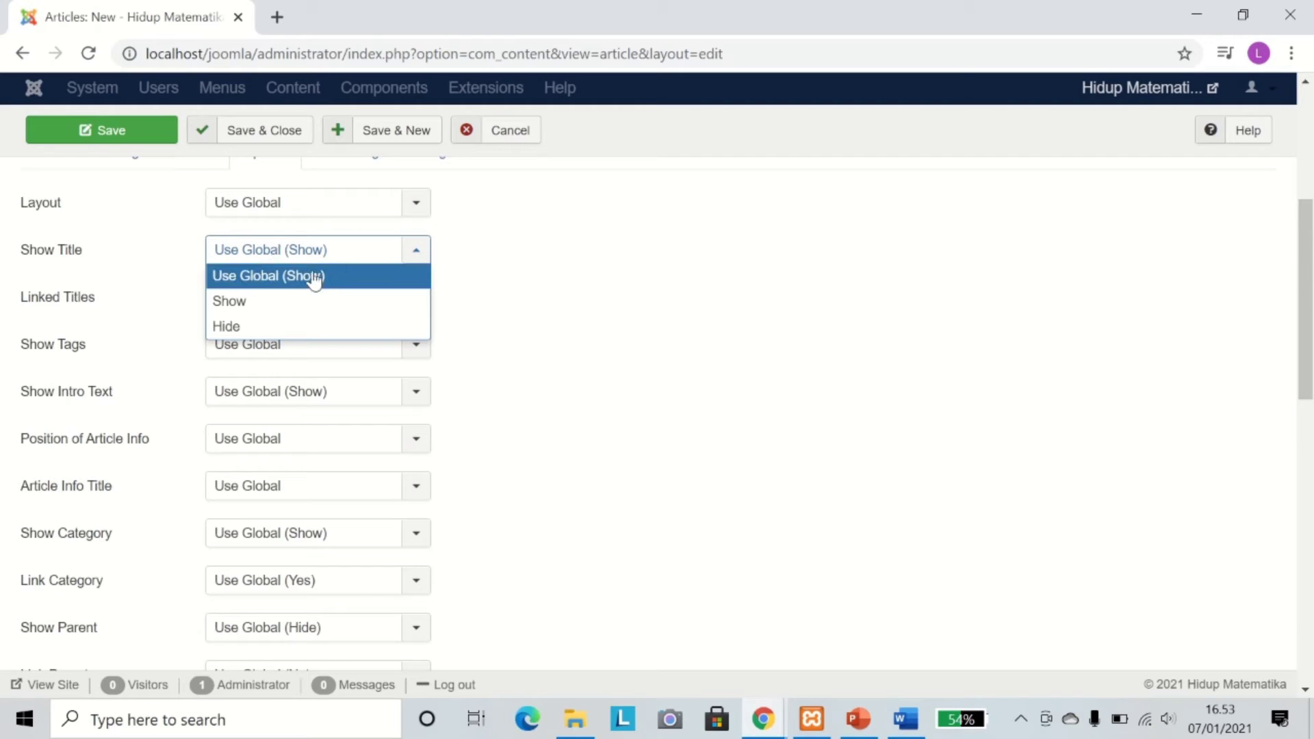
left_click(671, 256)
scroll(461, 244, "up", 5)
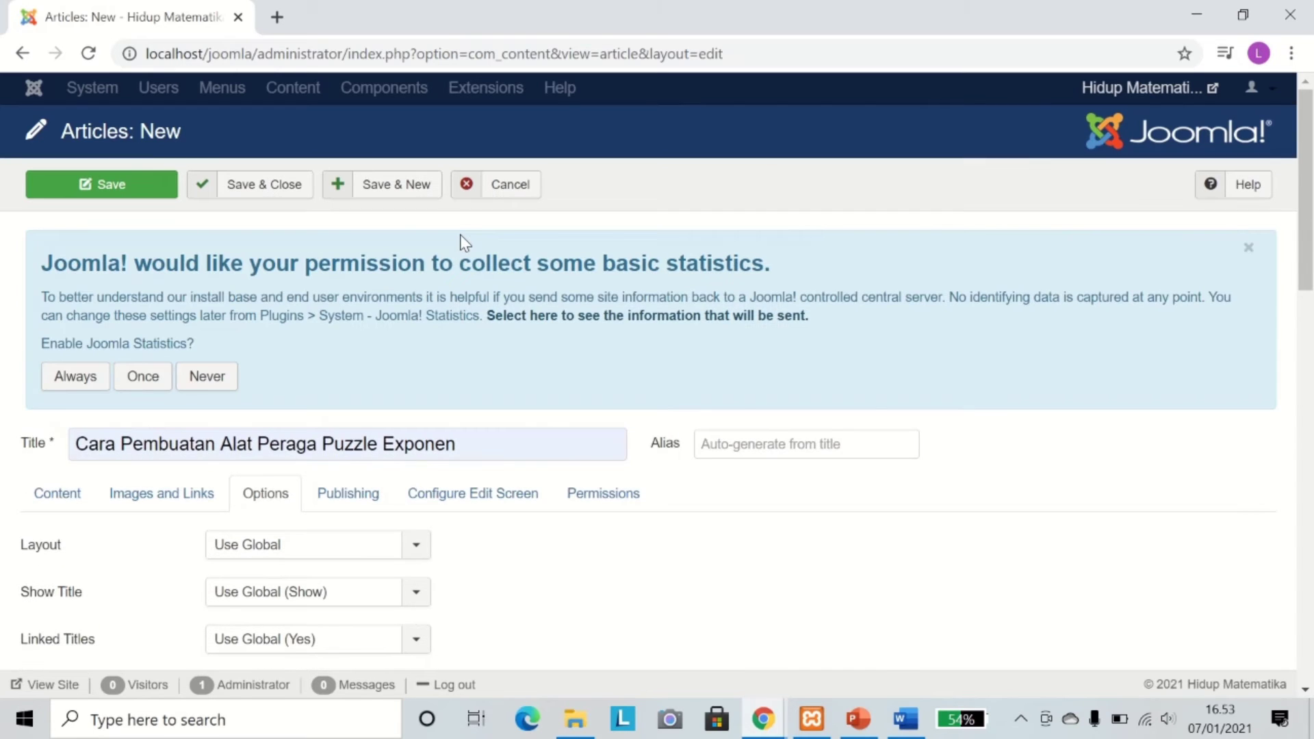
Return to the article's content, save and close it, and check its entry in the article list.
left_click(41, 495)
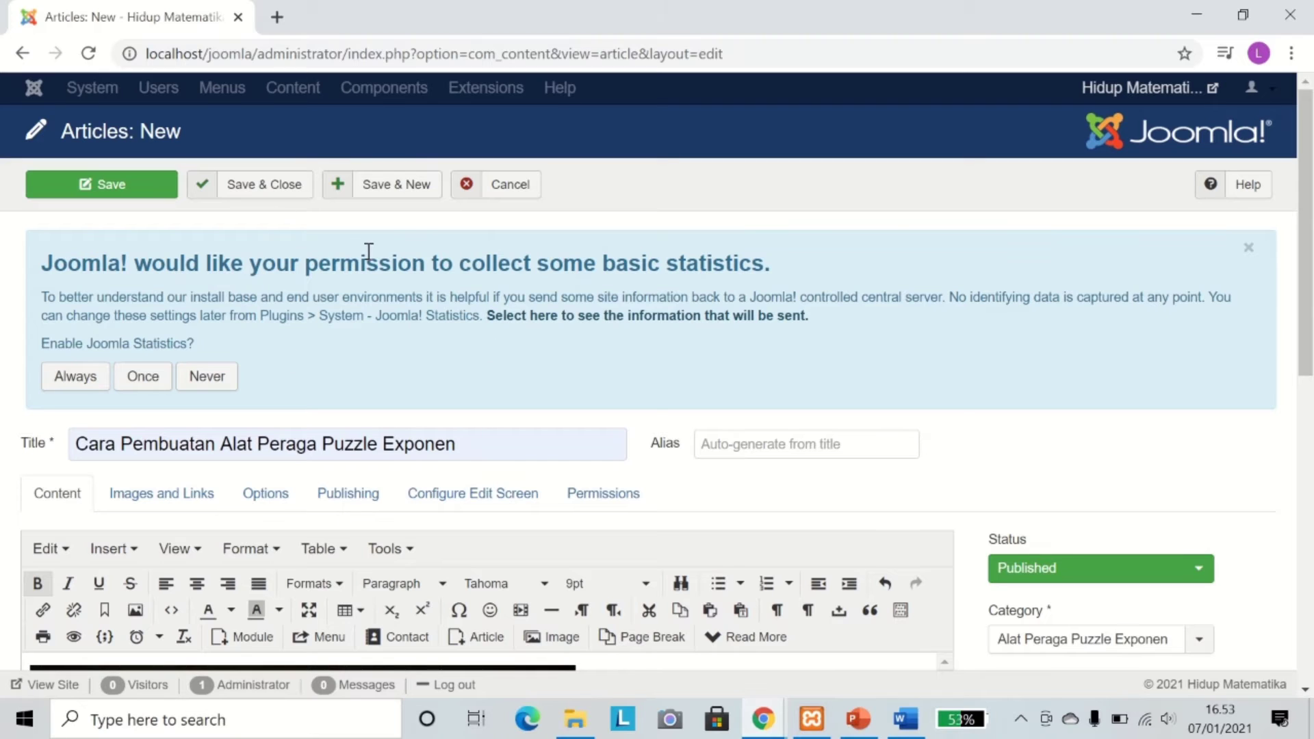
left_click(266, 188)
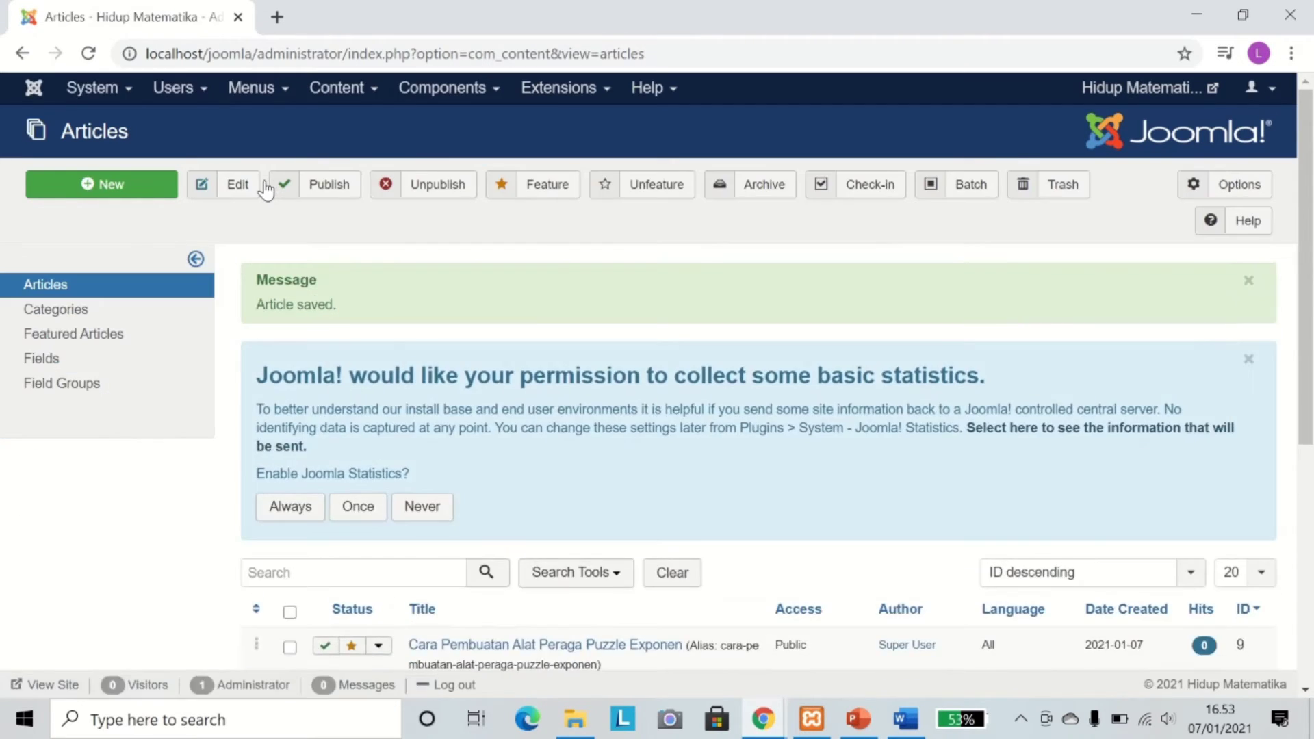
scroll(577, 342, "down", 5)
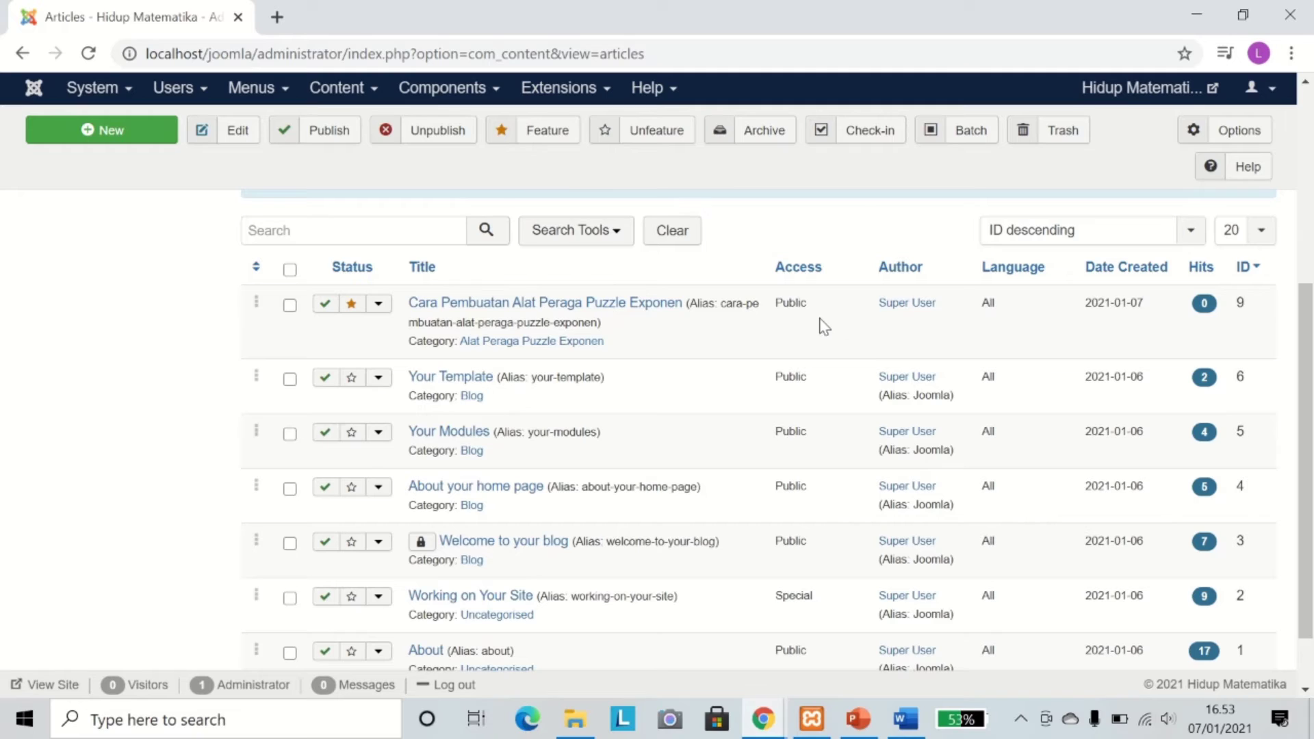
scroll(821, 326, "up", 5)
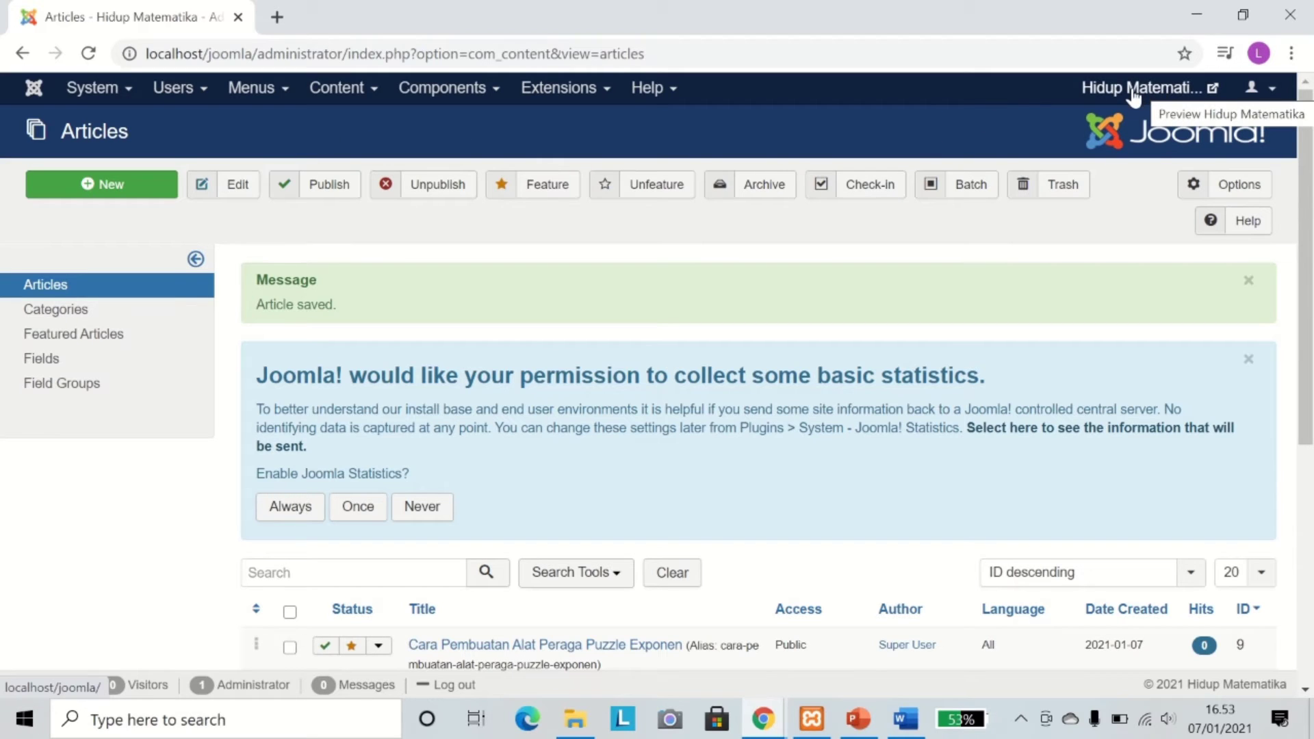
Preview the public site and review the published Cara Pembuatan Alat Peraga Puzzle Exponen article's image, materials table and instructions.
left_click(1179, 98)
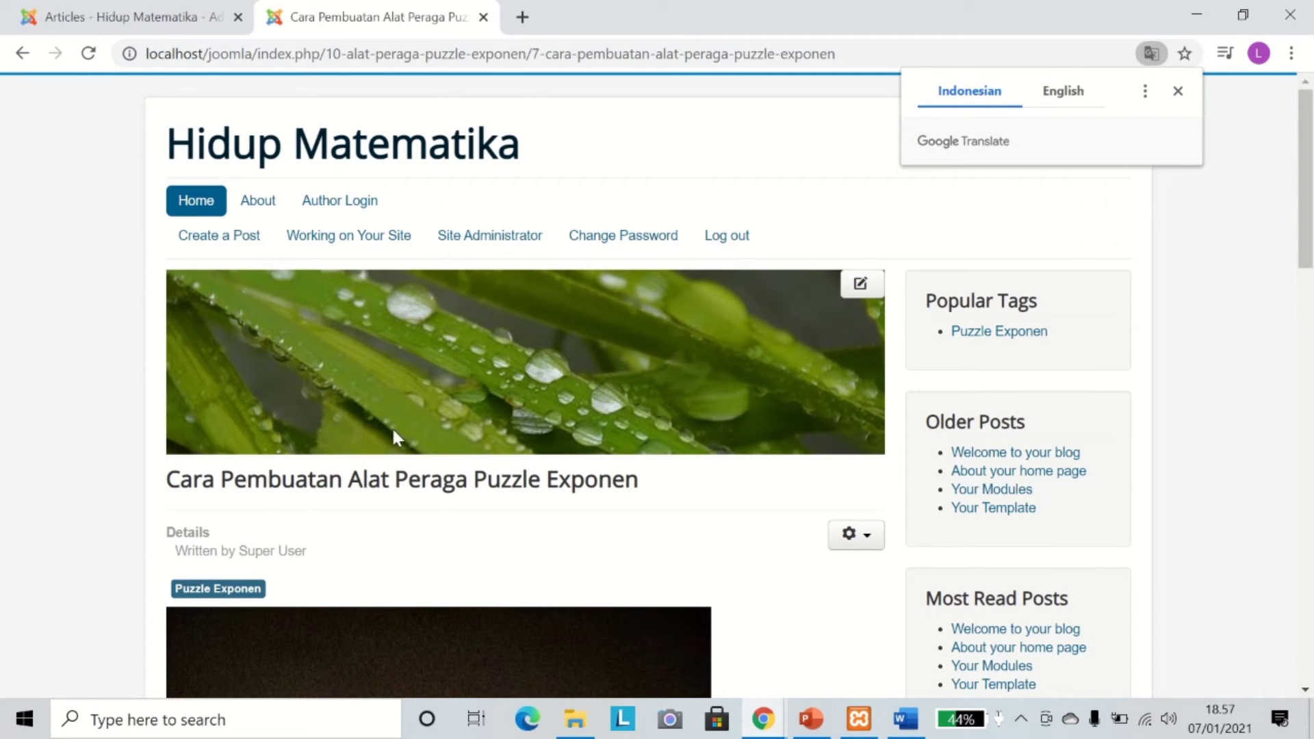
scroll(506, 359, "down", 12)
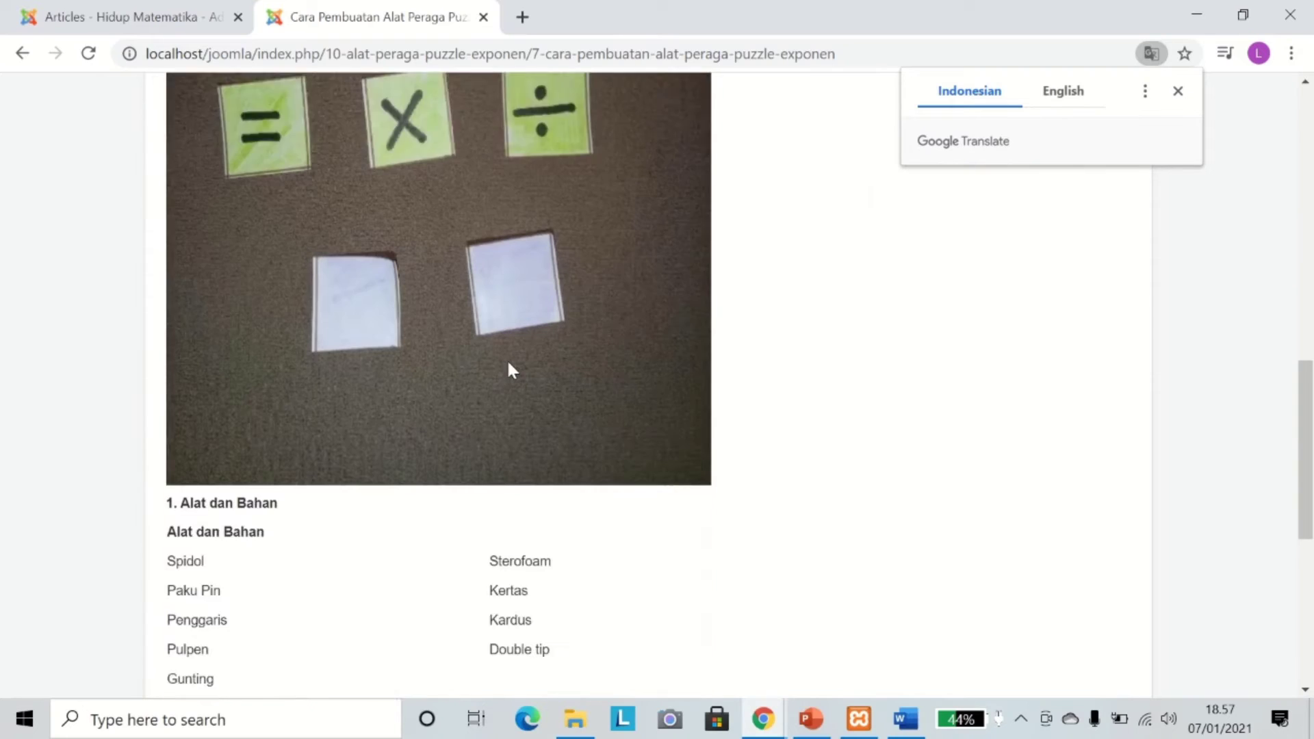
scroll(509, 364, "down", 1)
scroll(525, 353, "down", 6)
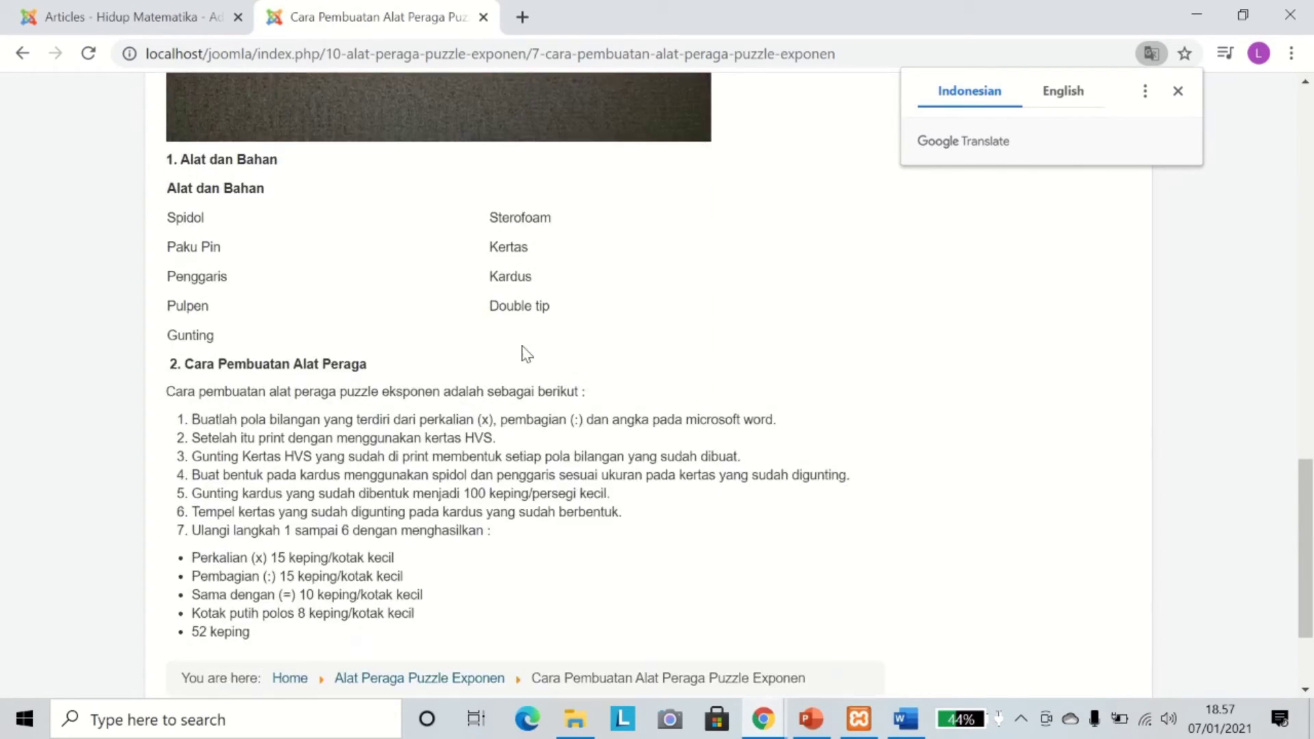
scroll(523, 346, "up", 18)
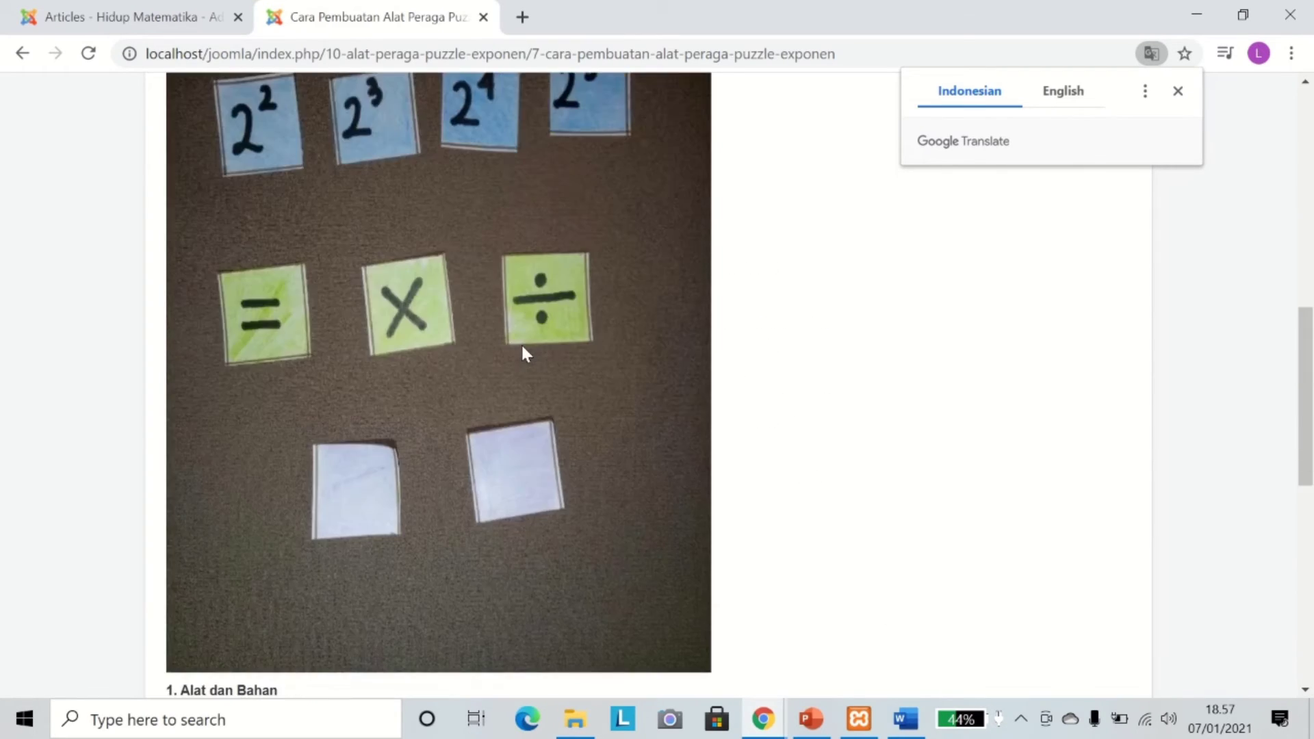
scroll(523, 327, "down", 9)
scroll(493, 305, "up", 4)
scroll(461, 314, "down", 2)
scroll(431, 329, "down", 2)
scroll(499, 295, "up", 4)
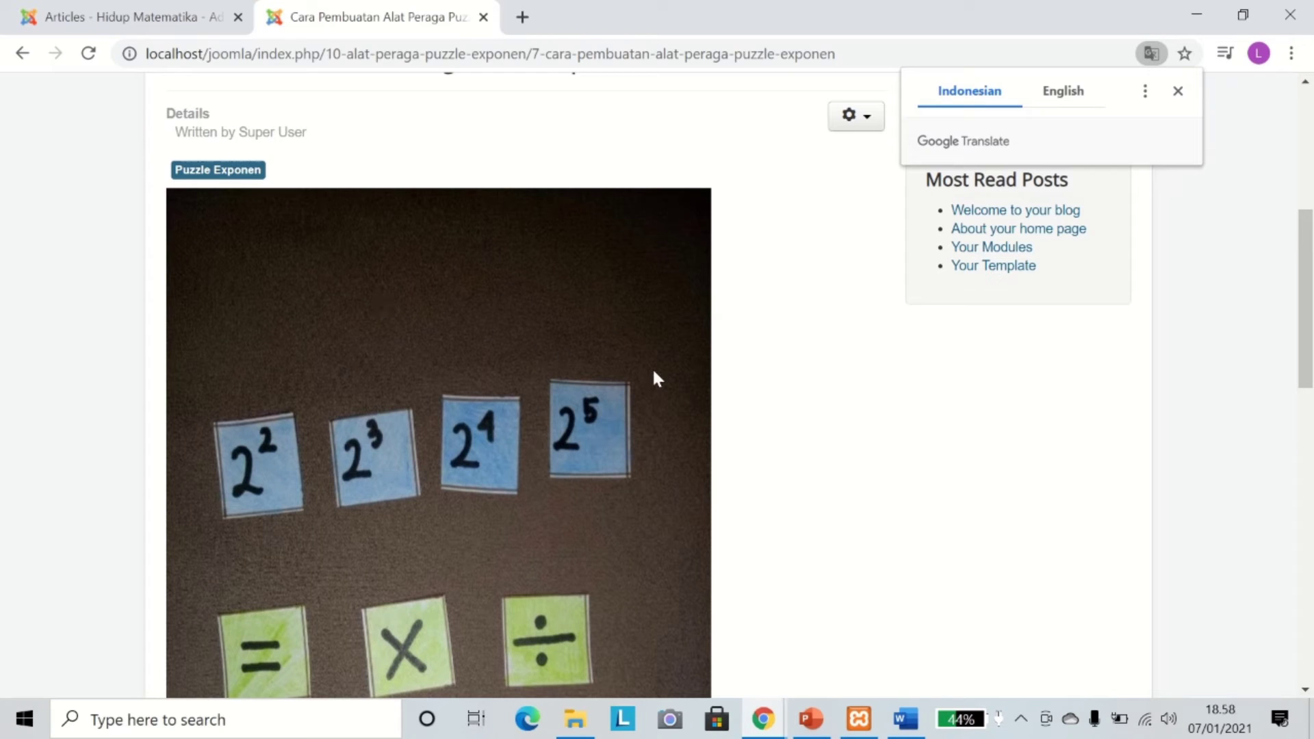
scroll(448, 339, "down", 12)
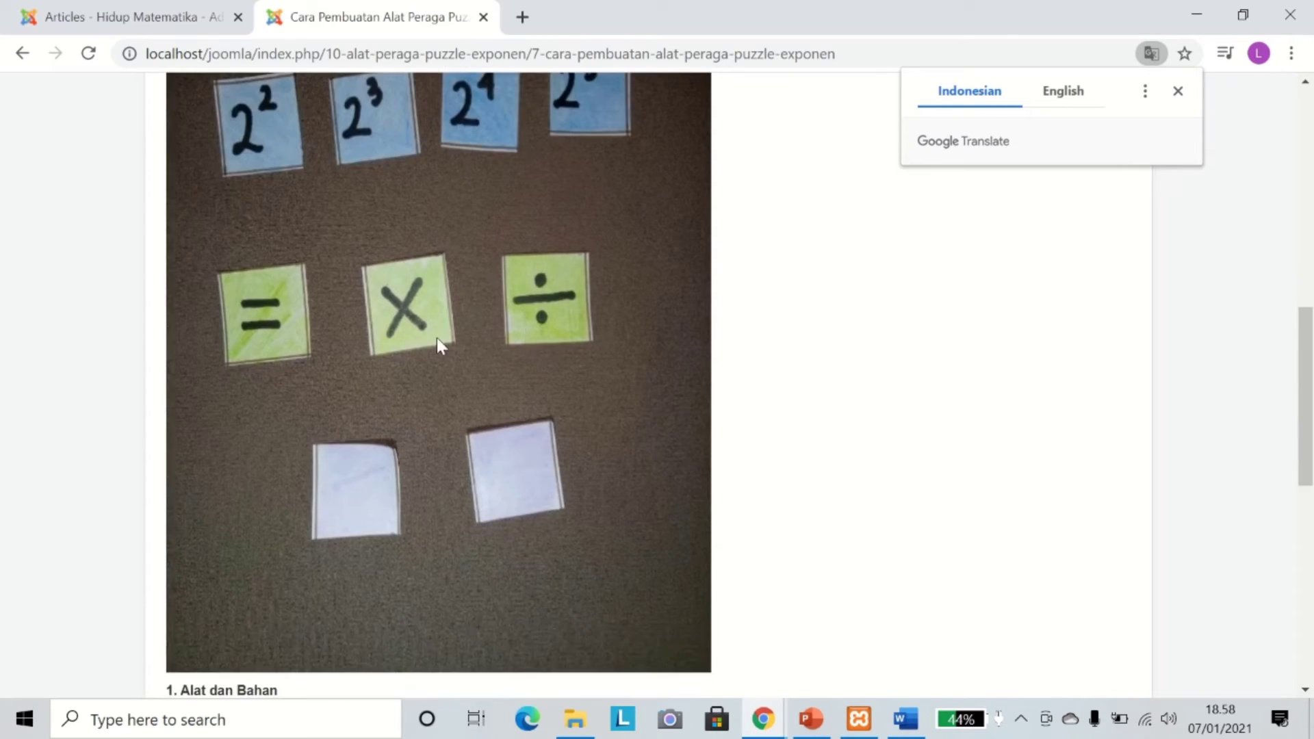
scroll(450, 335, "up", 4)
scroll(450, 336, "up", 8)
scroll(459, 281, "down", 4)
scroll(460, 284, "up", 4)
scroll(445, 391, "down", 12)
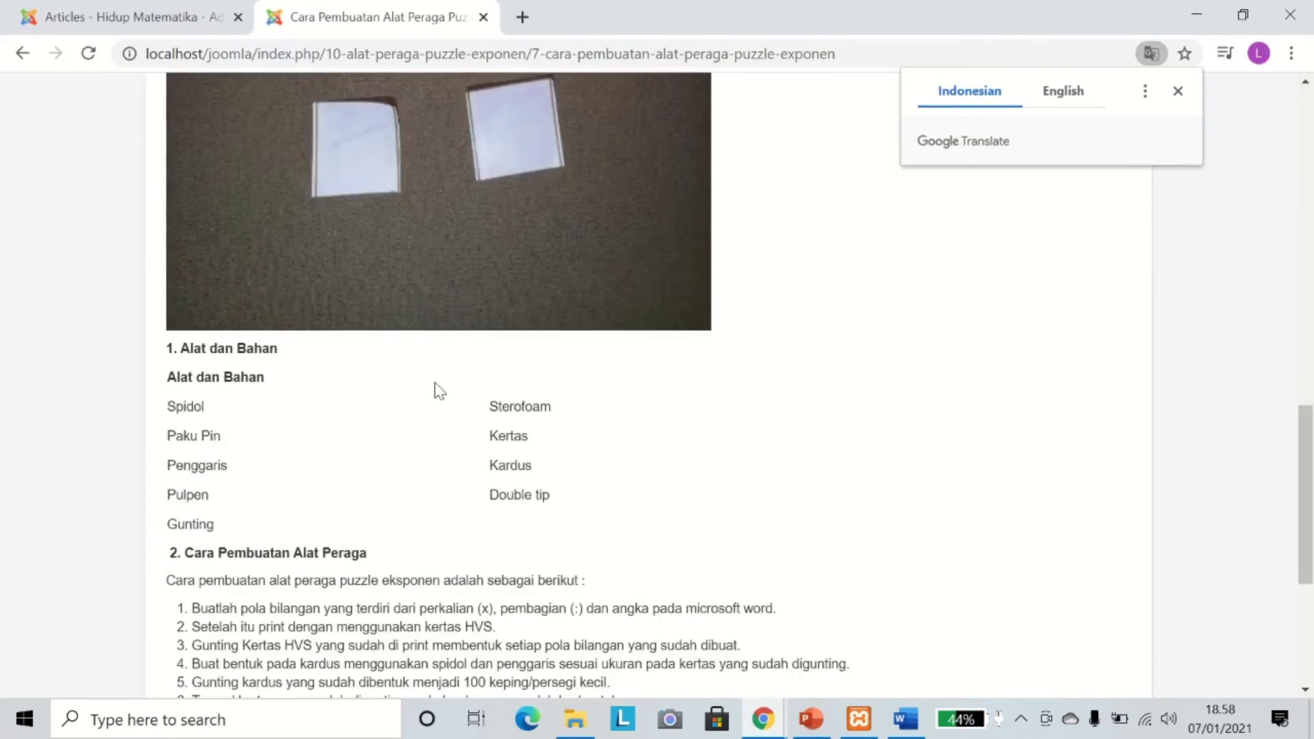
scroll(429, 383, "up", 12)
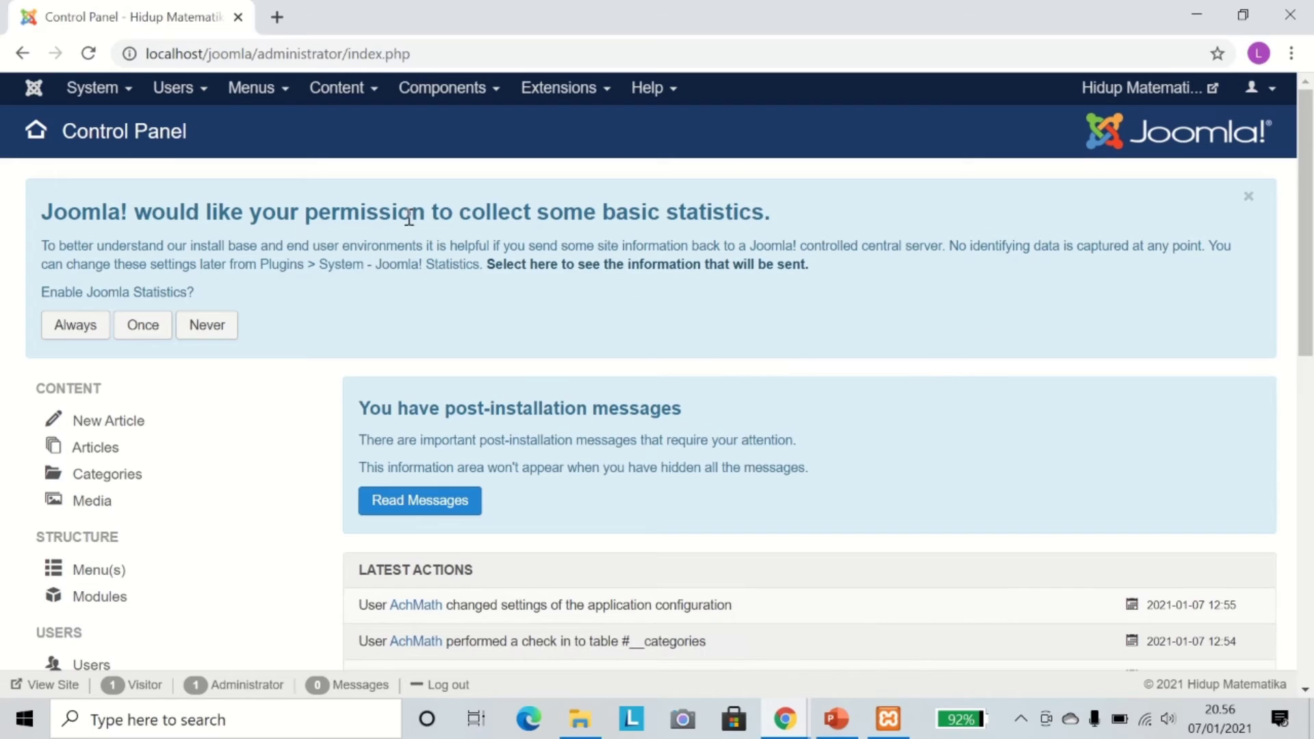
Open the article list from the administrator control panel and look through the existing articles.
left_click(336, 87)
mouse_move(356, 123)
mouse_move(352, 146)
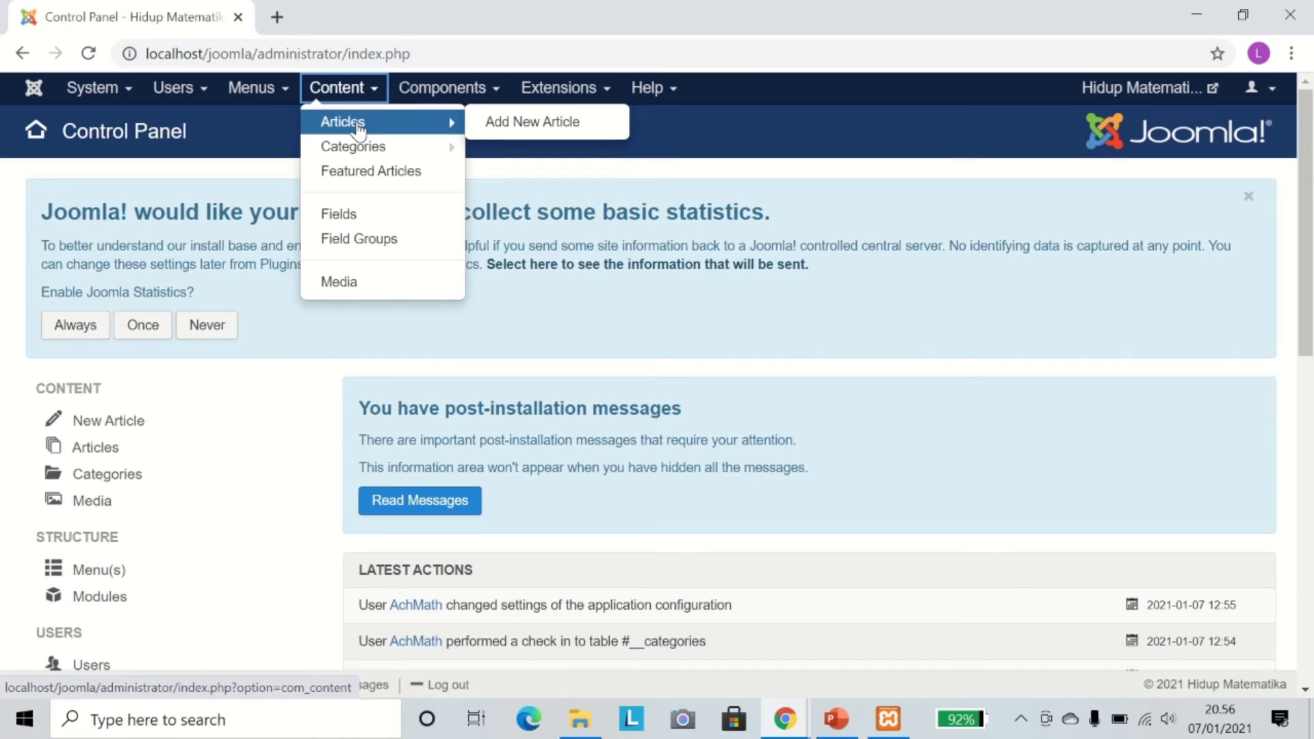
left_click(357, 125)
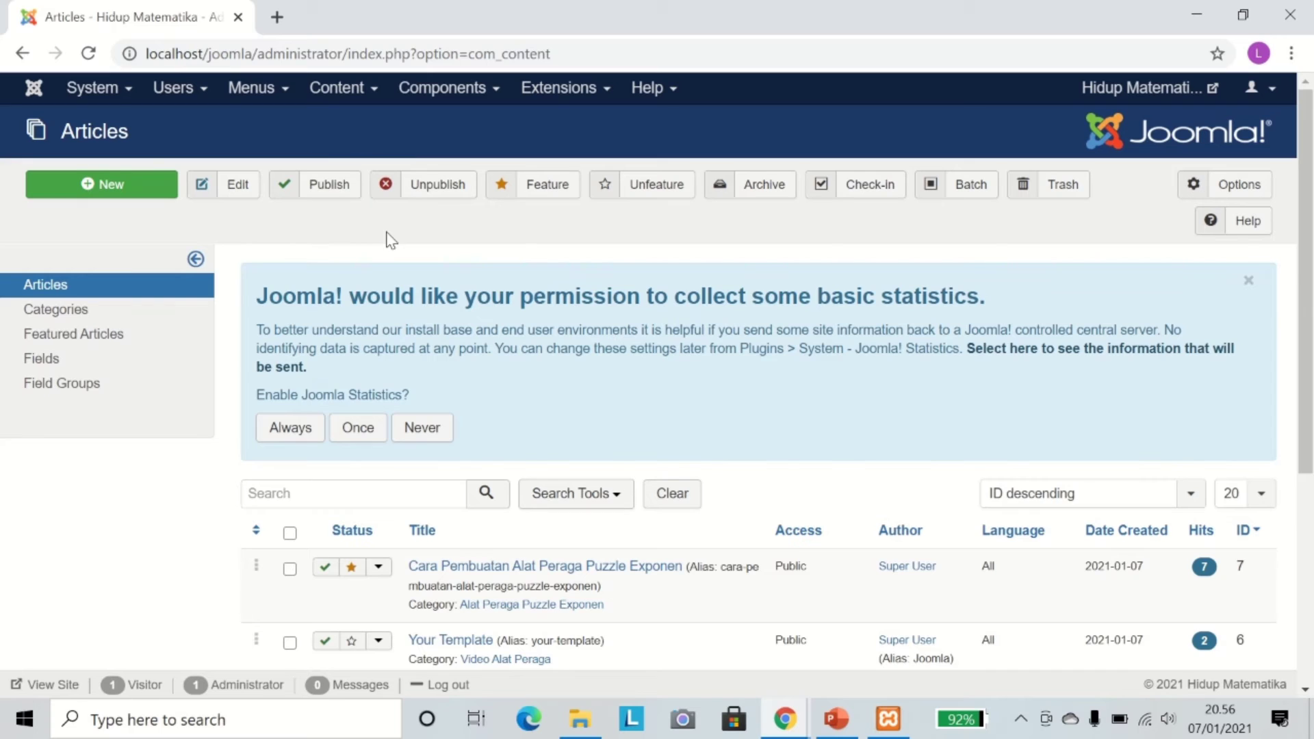
scroll(384, 226, "down", 5)
scroll(400, 208, "up", 5)
Create a new article titled "Video Alat Peraga Puzzle Exponen", leaving its alias blank.
left_click(108, 193)
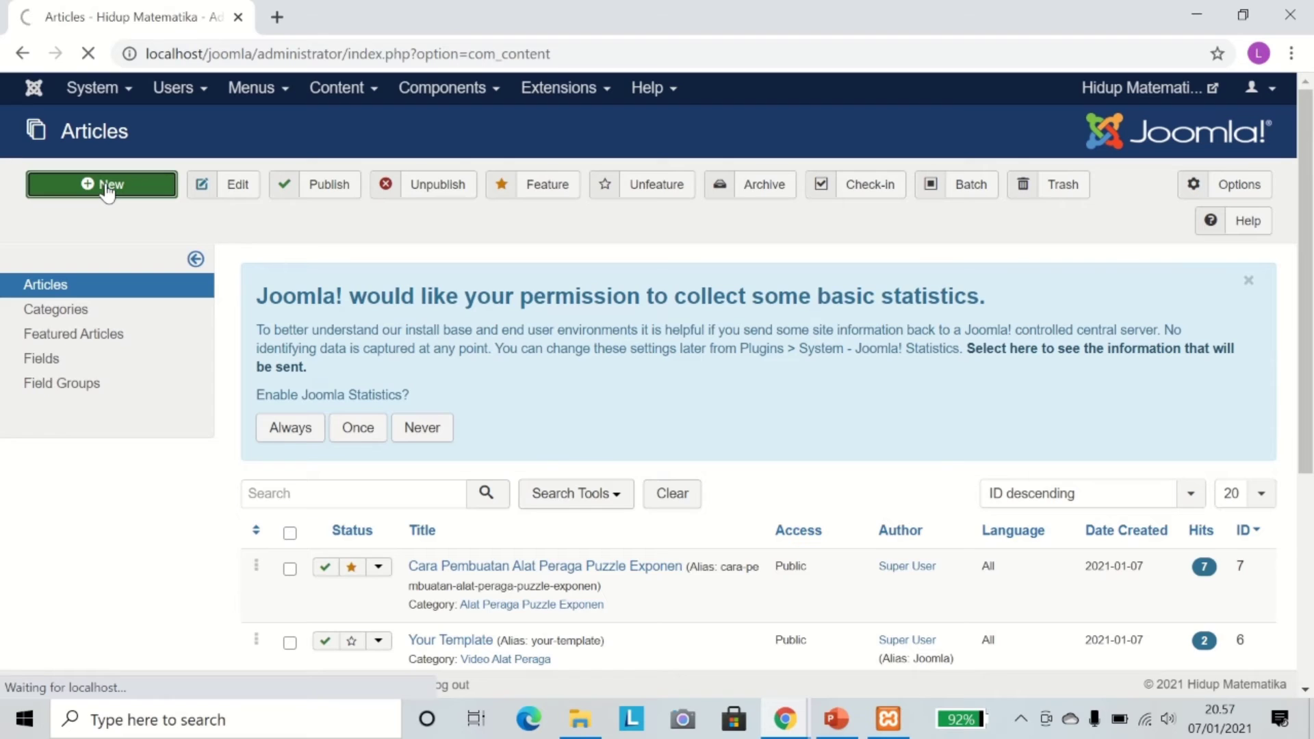
scroll(314, 329, "down", 5)
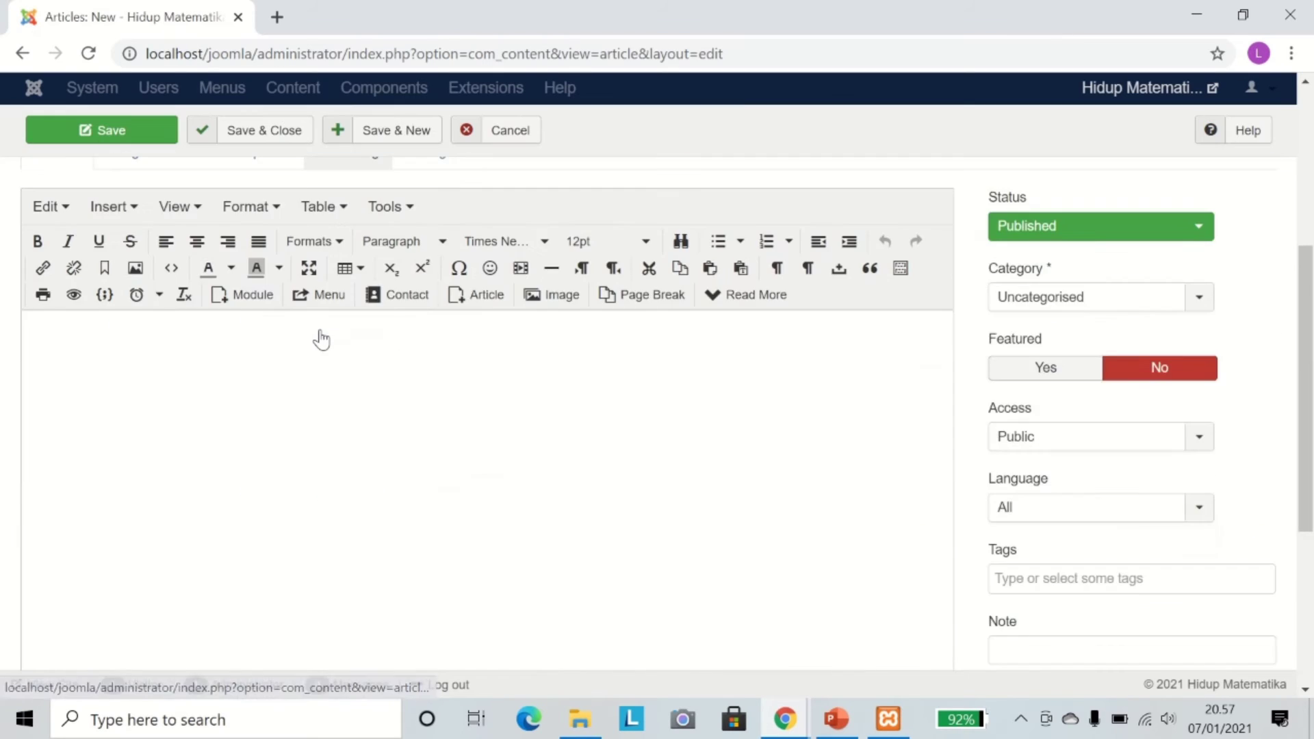
scroll(321, 339, "up", 5)
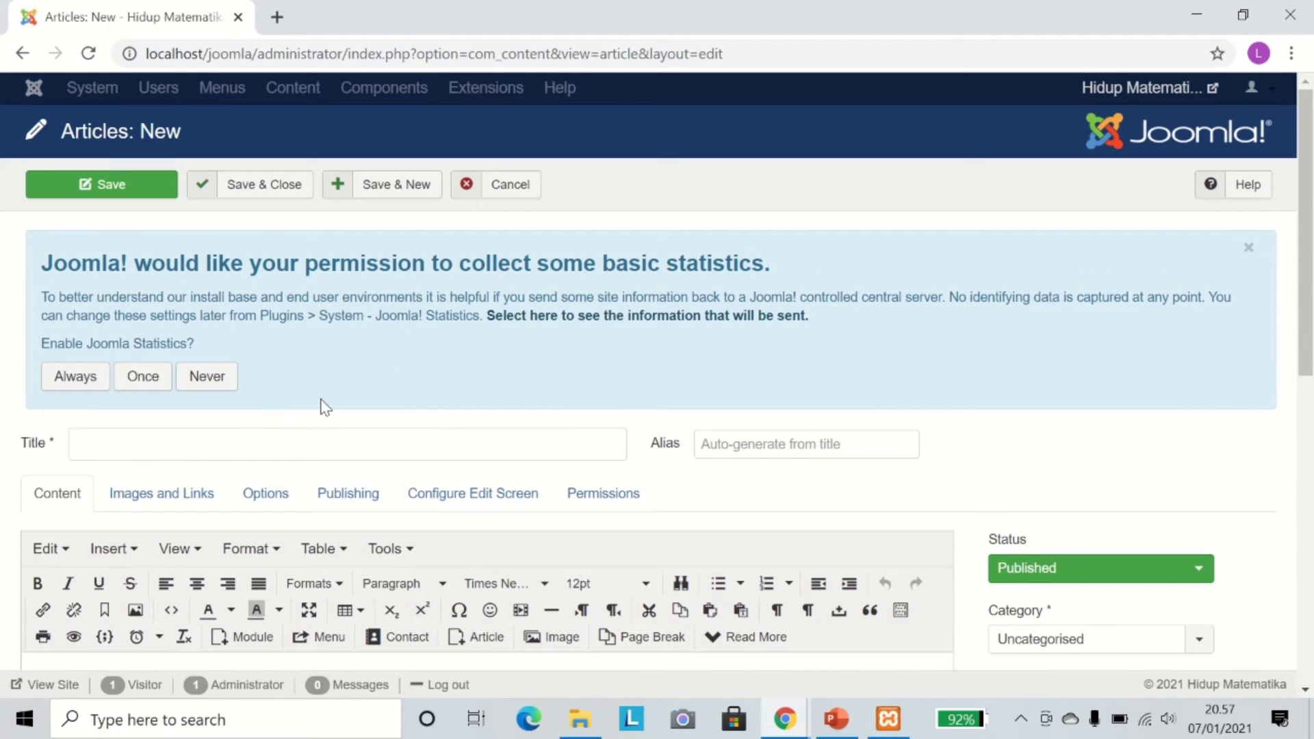
left_click(183, 447)
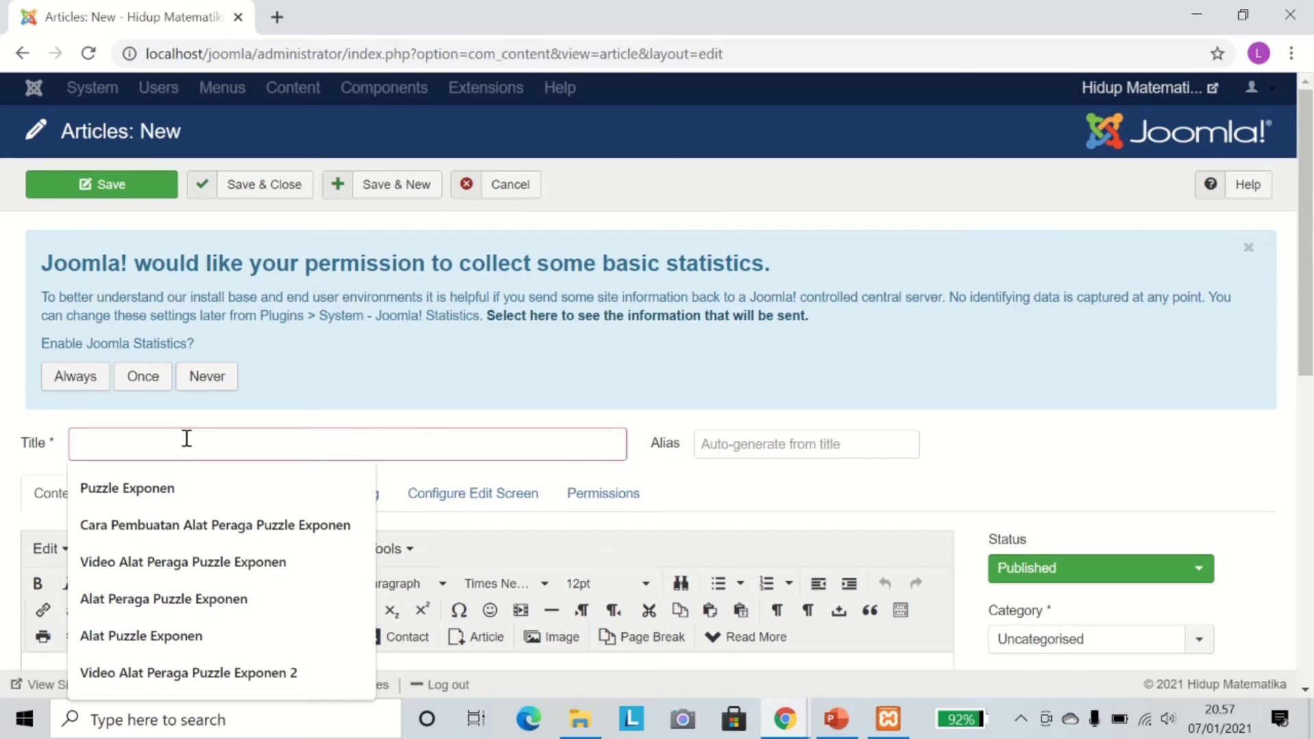
left_click(175, 674)
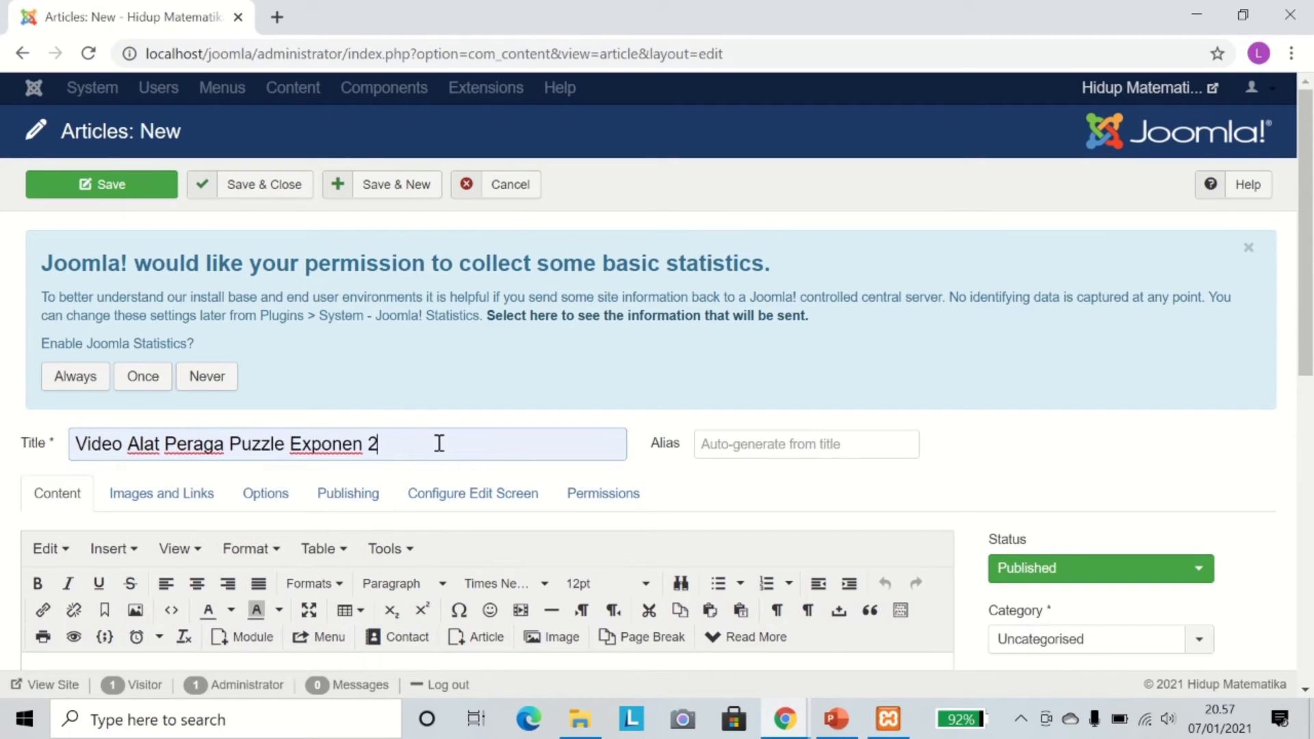
key("BackSpace")
key("BackSpace")
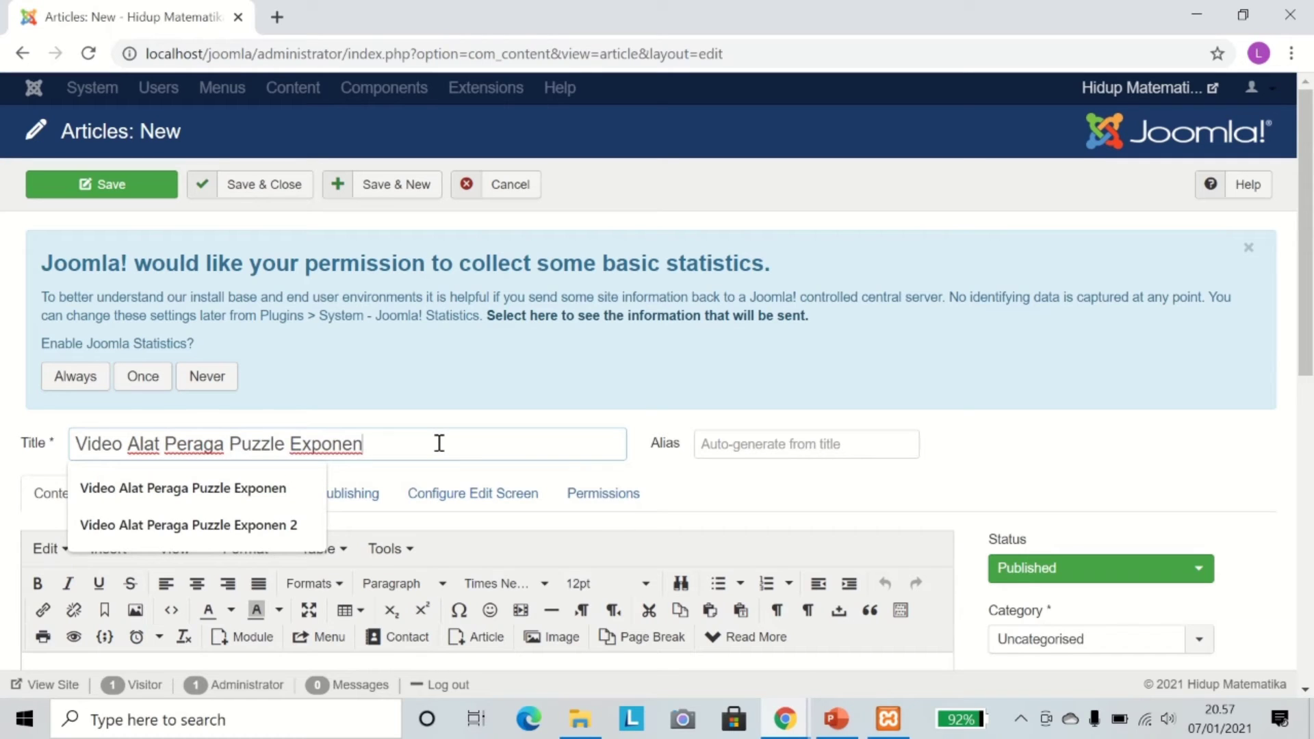
left_click(723, 450)
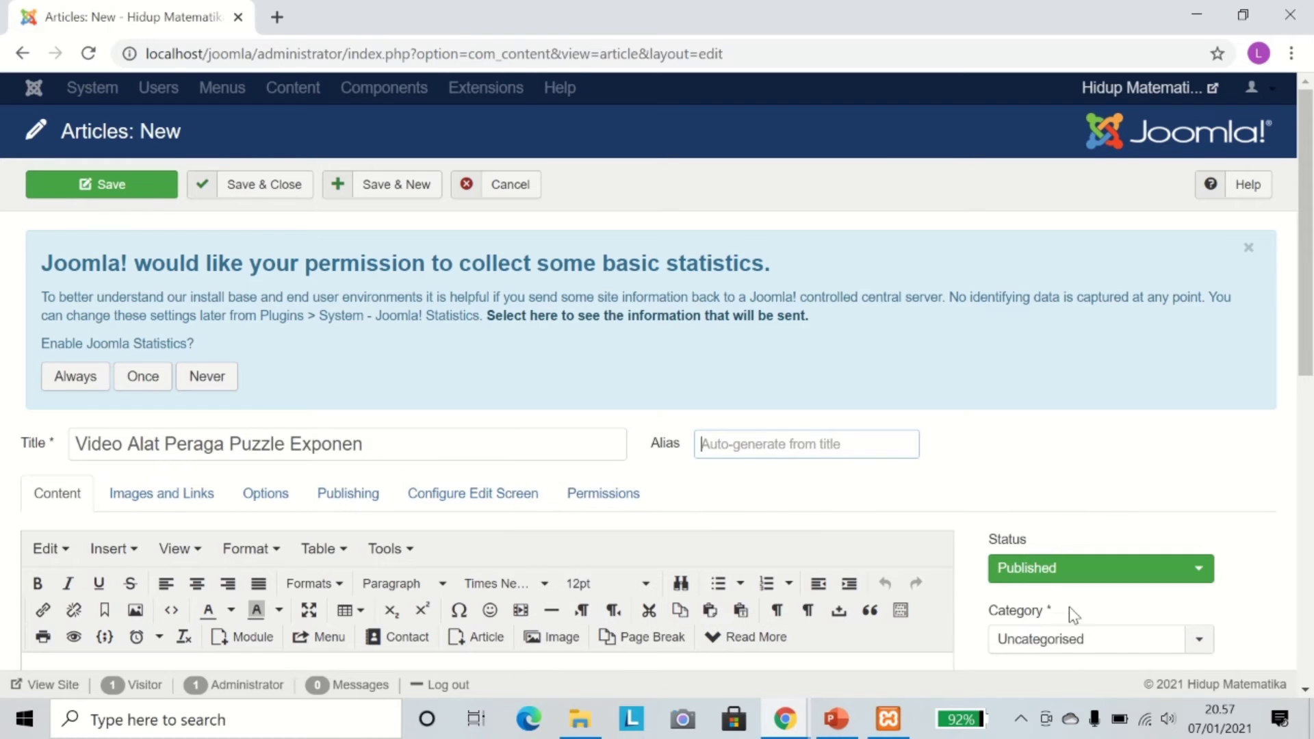
Assign the article to the Video Alat Peraga category and mark it as featured.
scroll(588, 534, "down", 5)
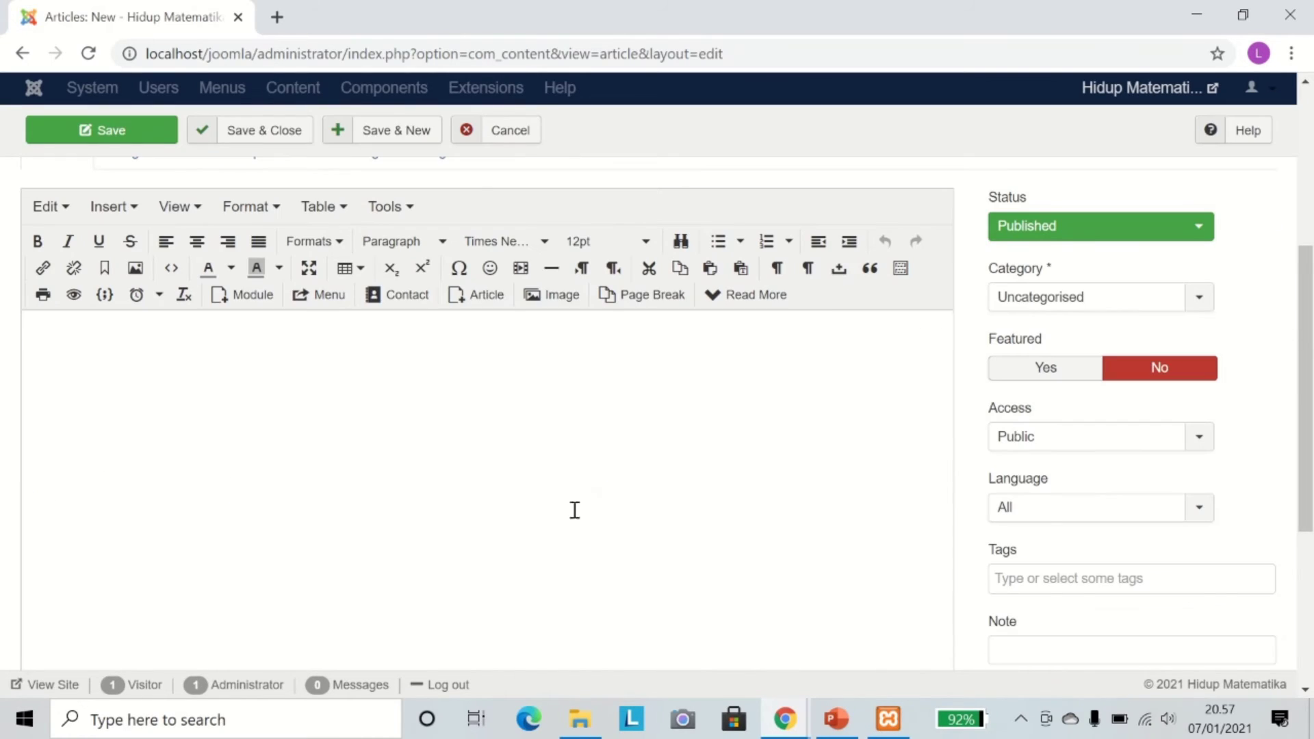
left_click(1043, 304)
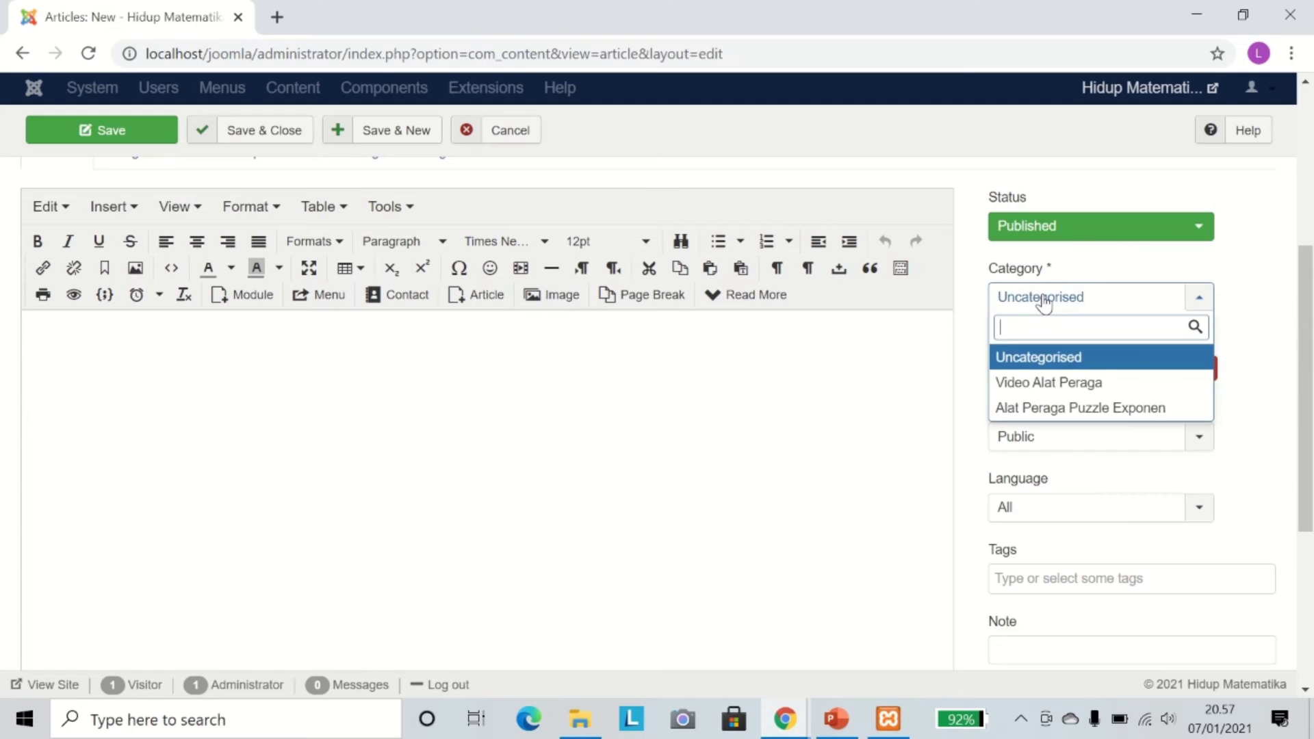
left_click(1025, 385)
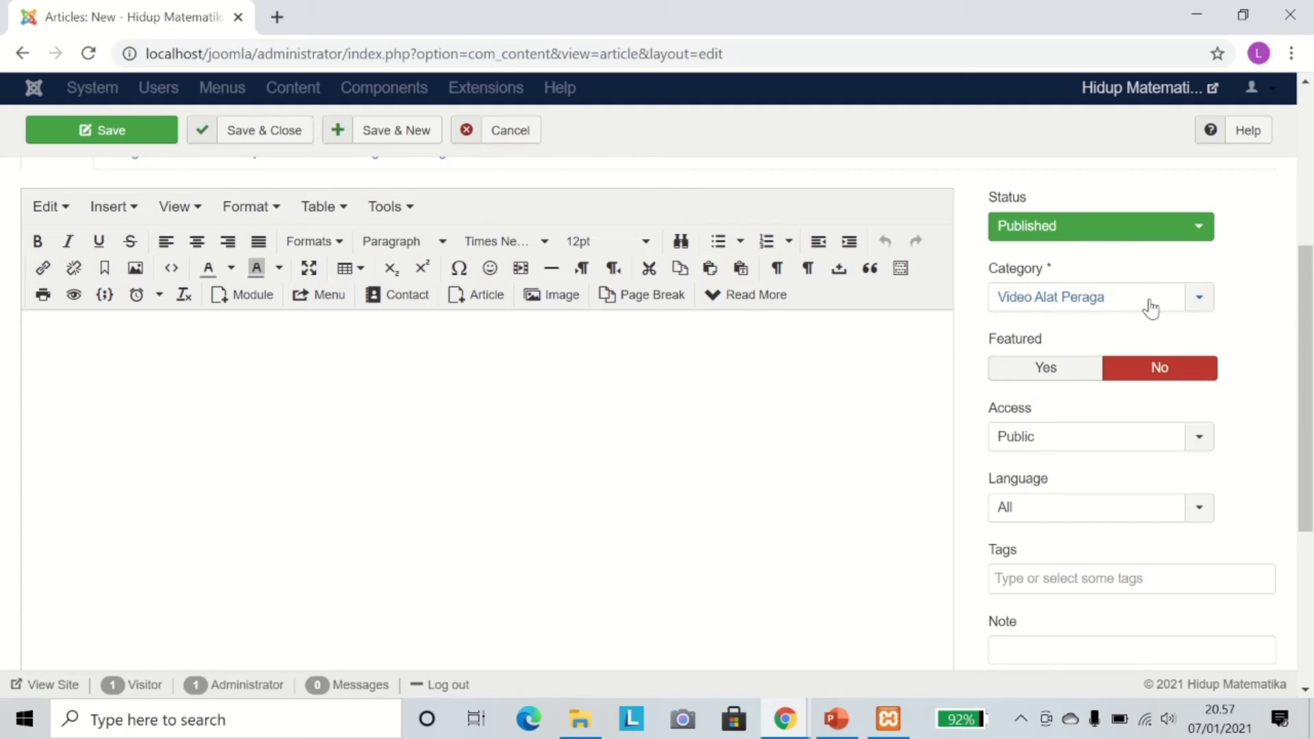
left_click(1094, 299)
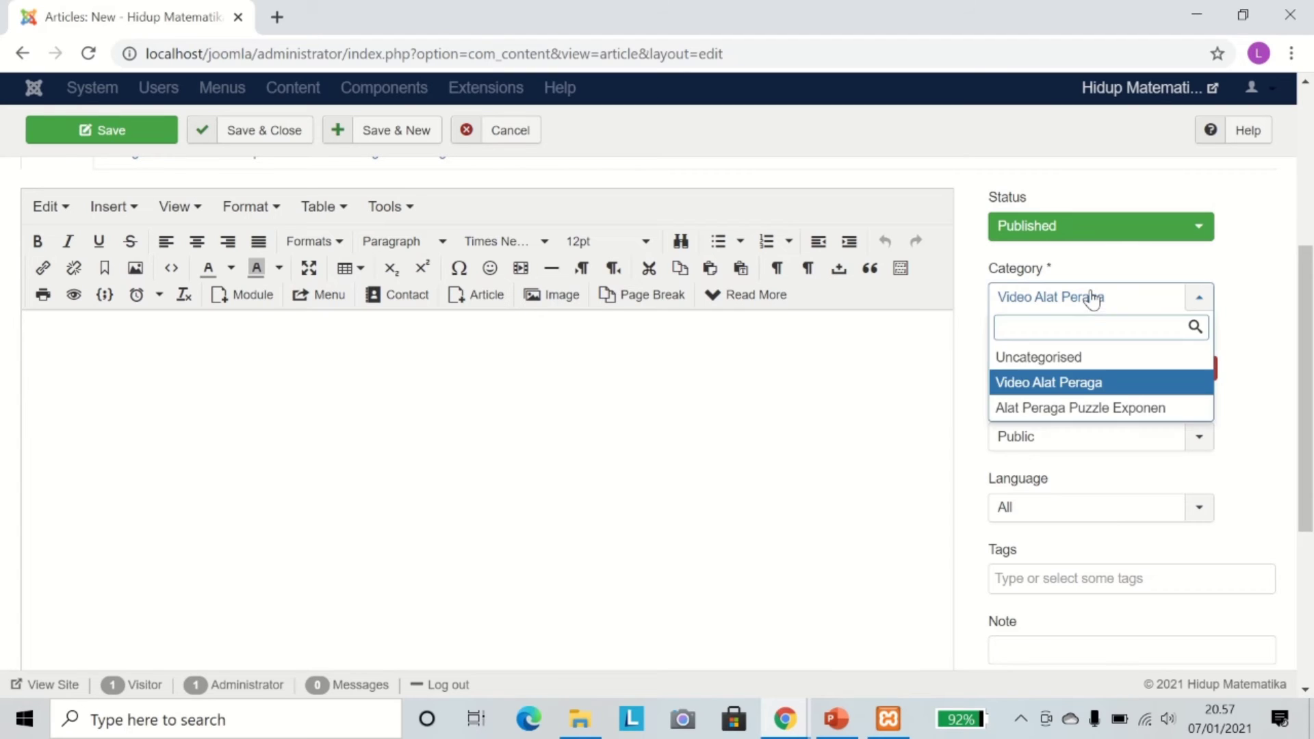
left_click(1061, 383)
left_click(1034, 370)
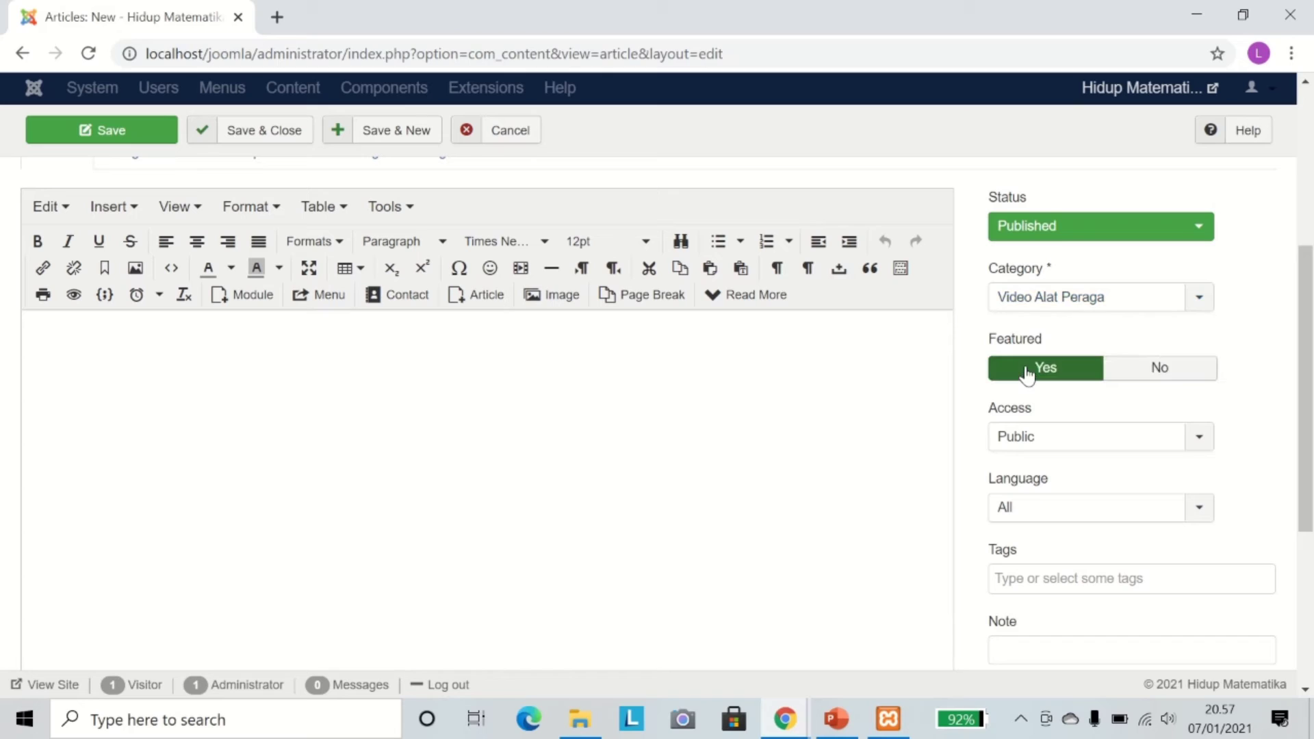
Tag the article with Puzzle Exponen and Video PUPEN.
left_click(1108, 583)
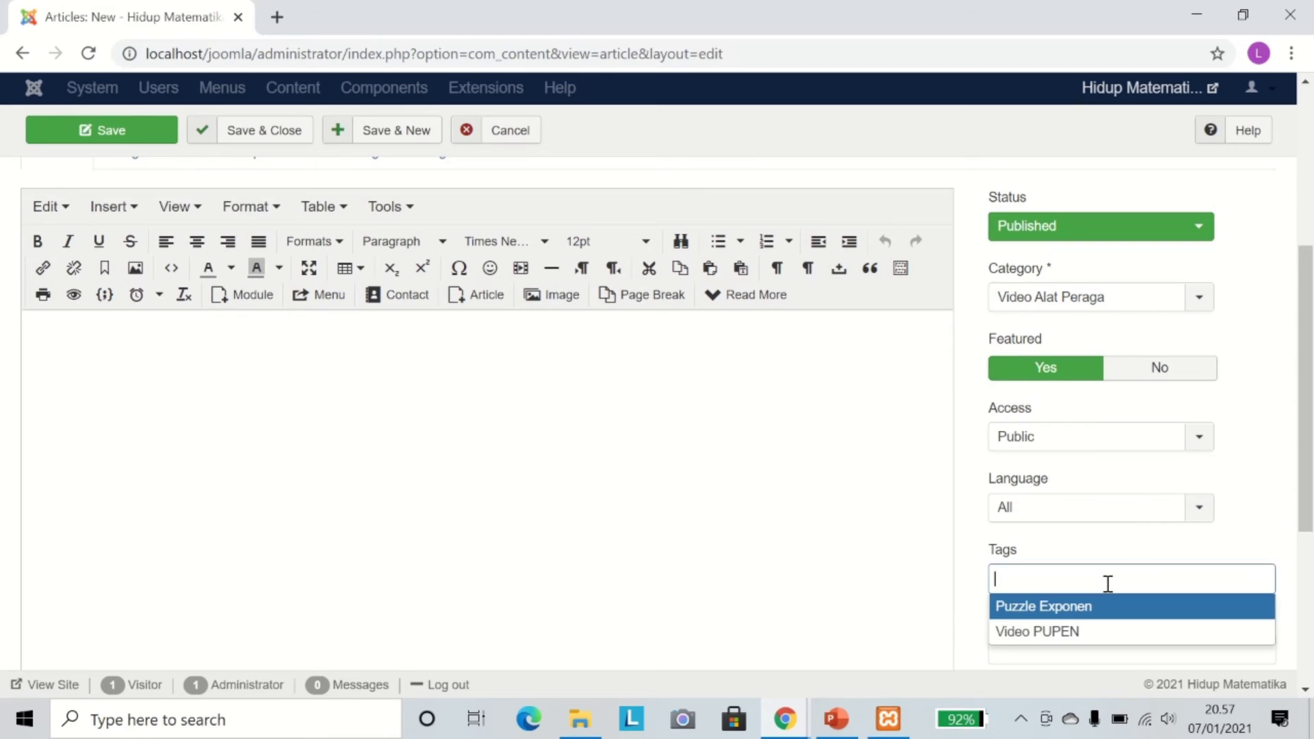
left_click(1076, 607)
left_click(1077, 601)
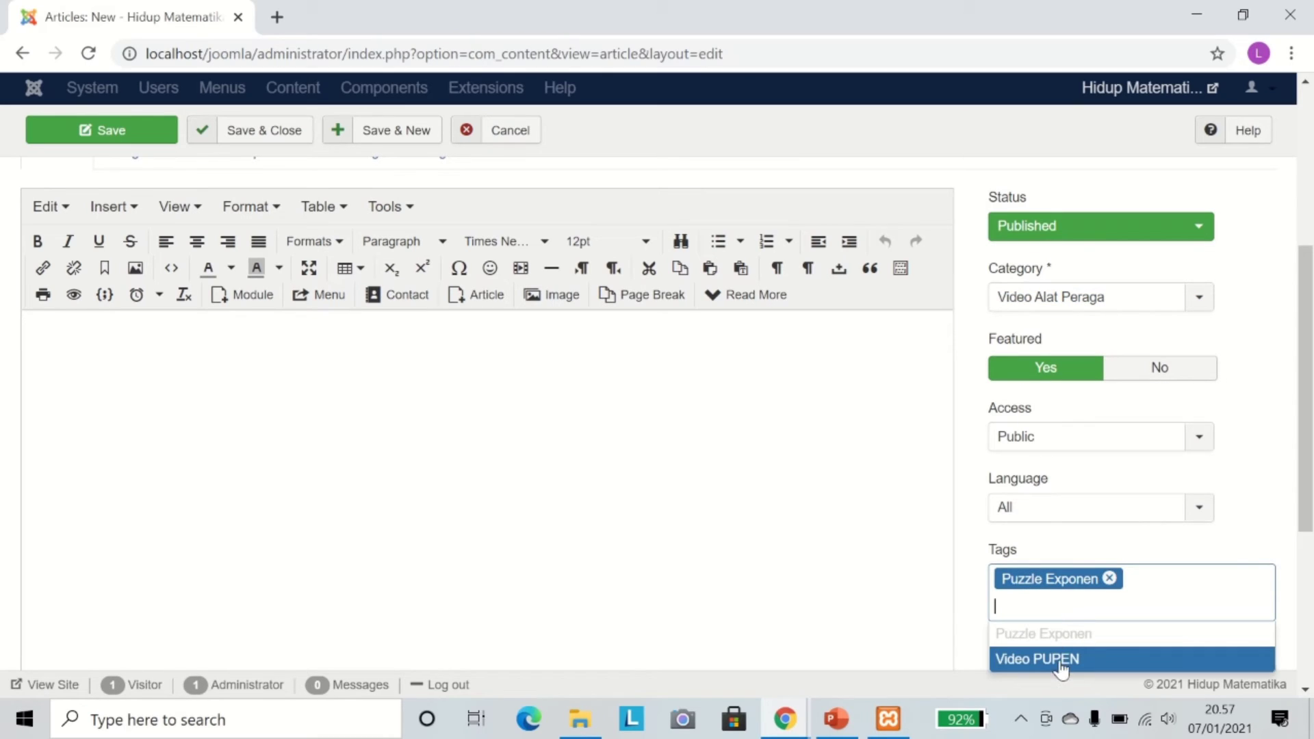
left_click(1062, 661)
scroll(571, 482, "down", 5)
scroll(431, 250, "up", 5)
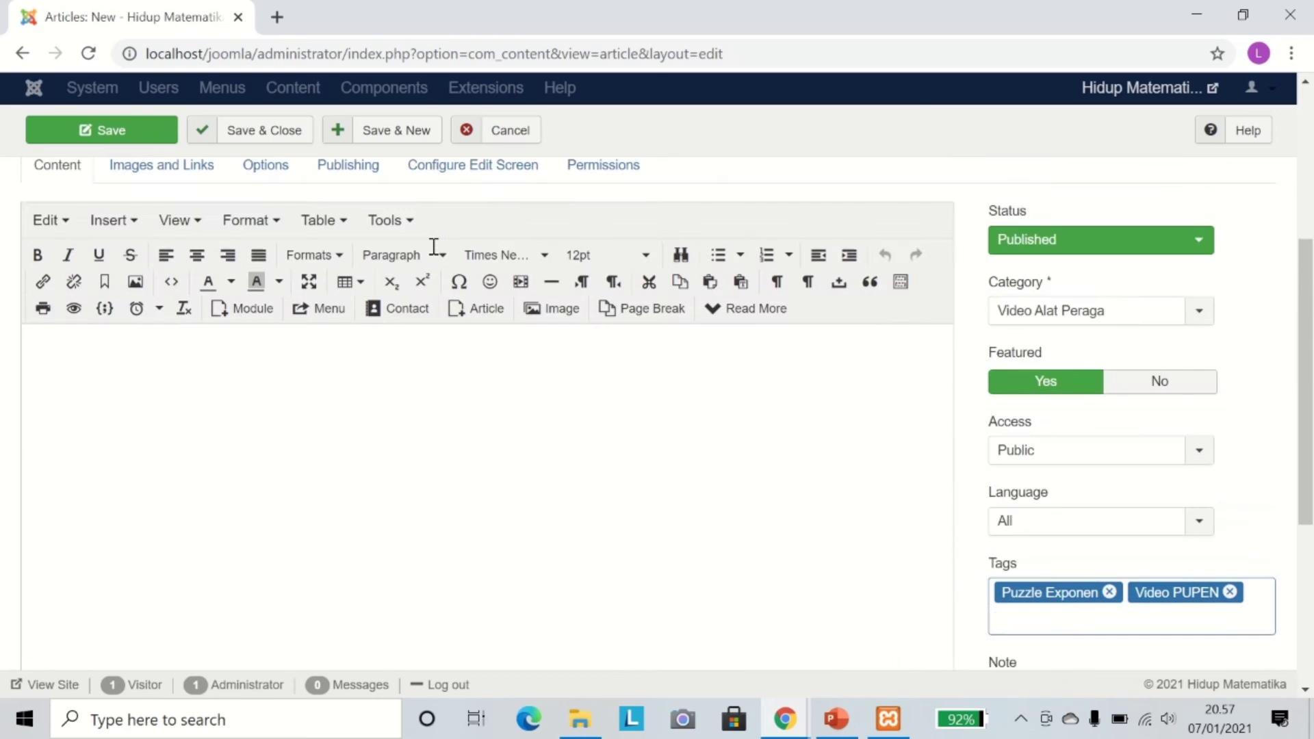
scroll(434, 322, "down", 5)
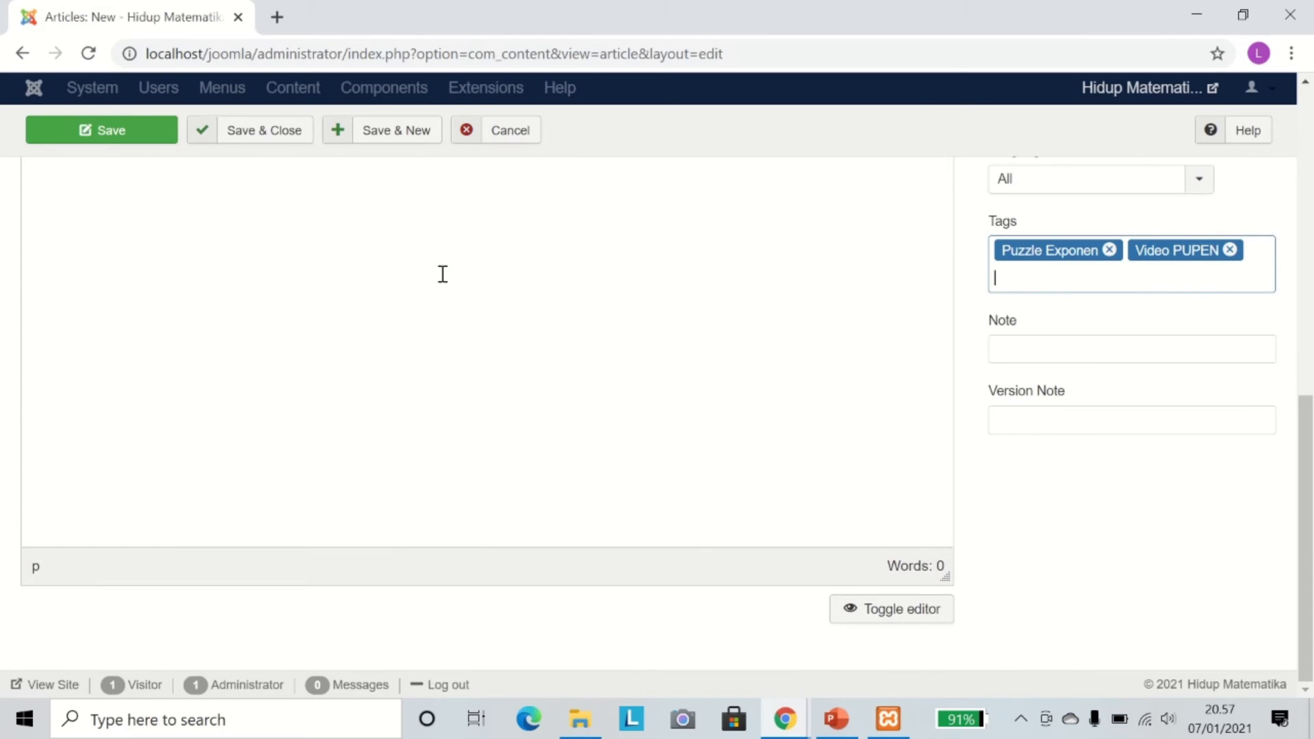
scroll(441, 260, "up", 5)
mouse_move(586, 6)
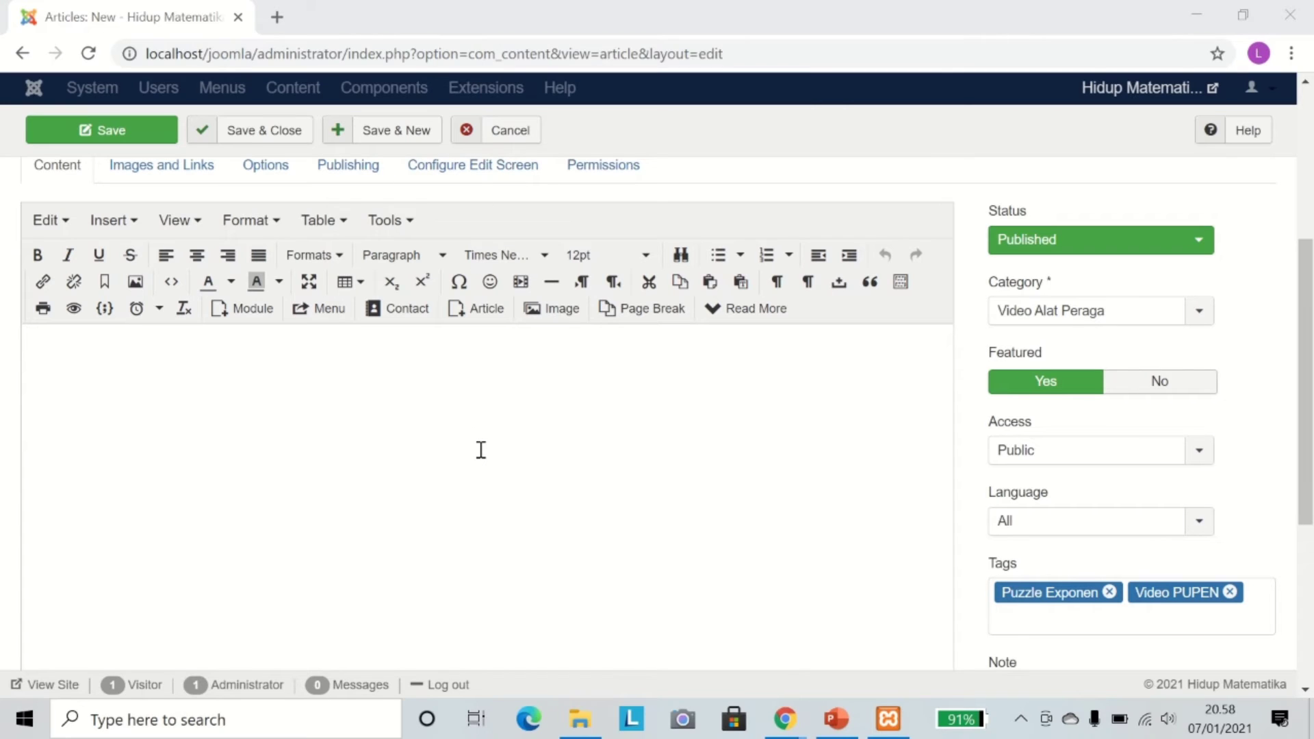
Begin the article body with "Dibawah ini adalah video proses pembuatan dan cara penggunaan dari alat Peraga Pupen".
left_click(165, 359)
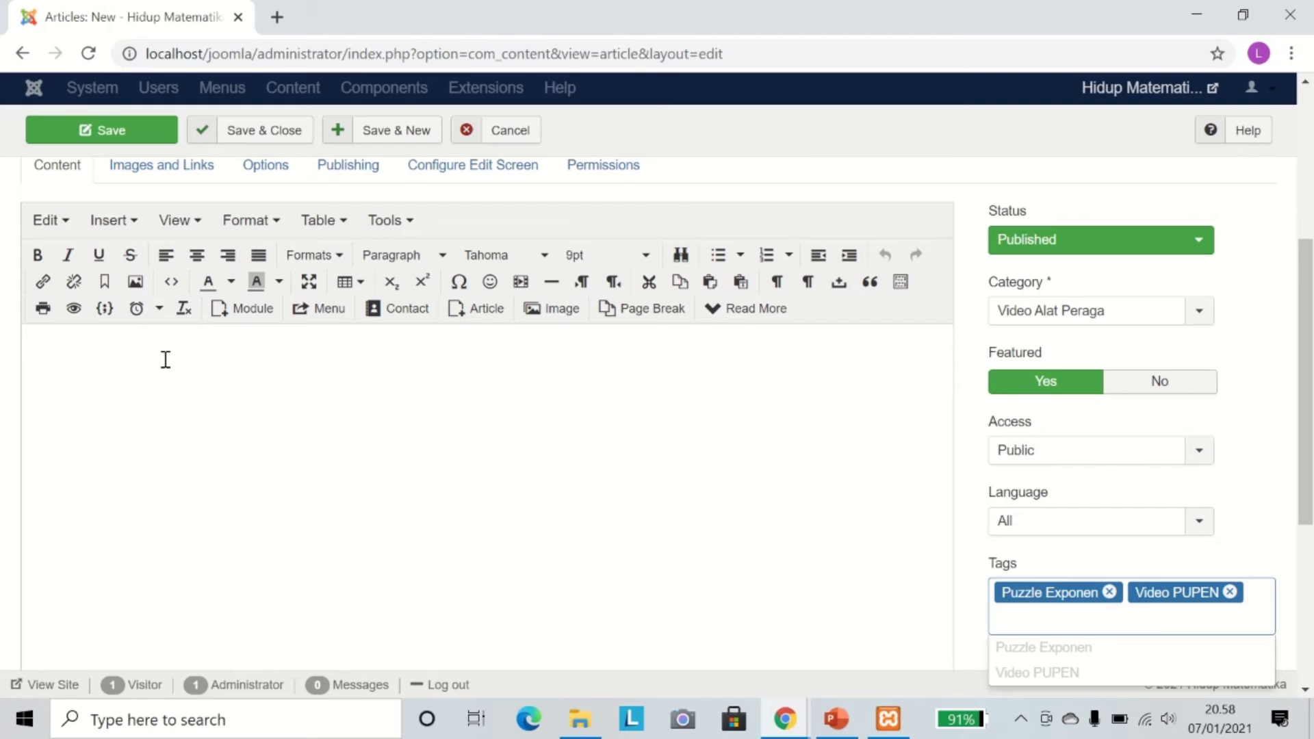
type("D")
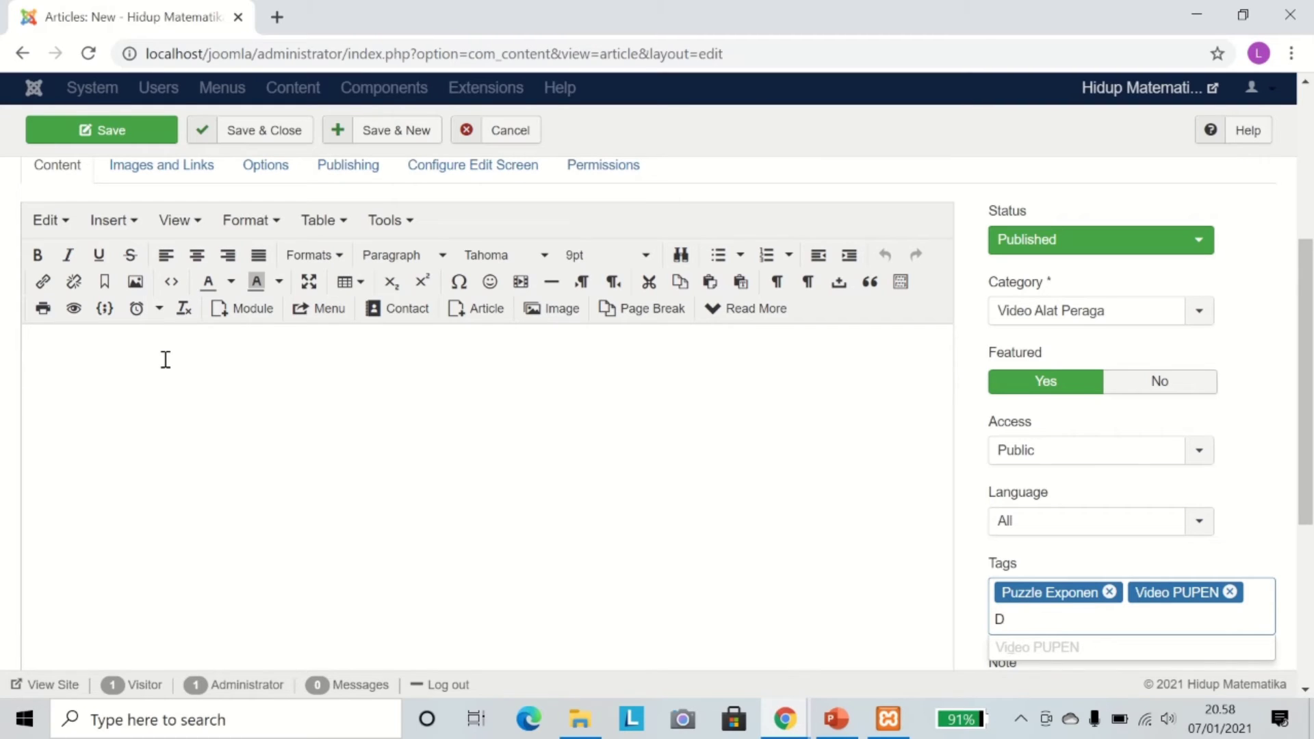
left_click(165, 360)
type("D")
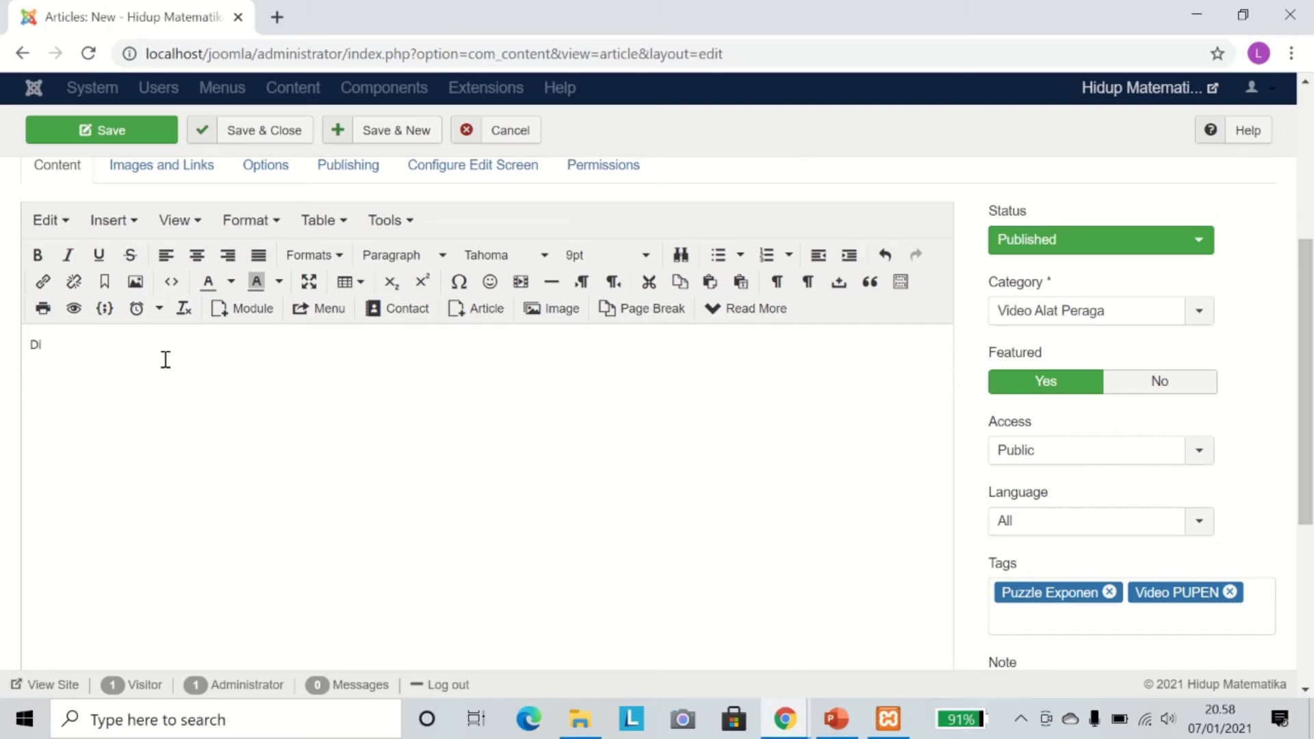
type("ibawah ini adalah ")
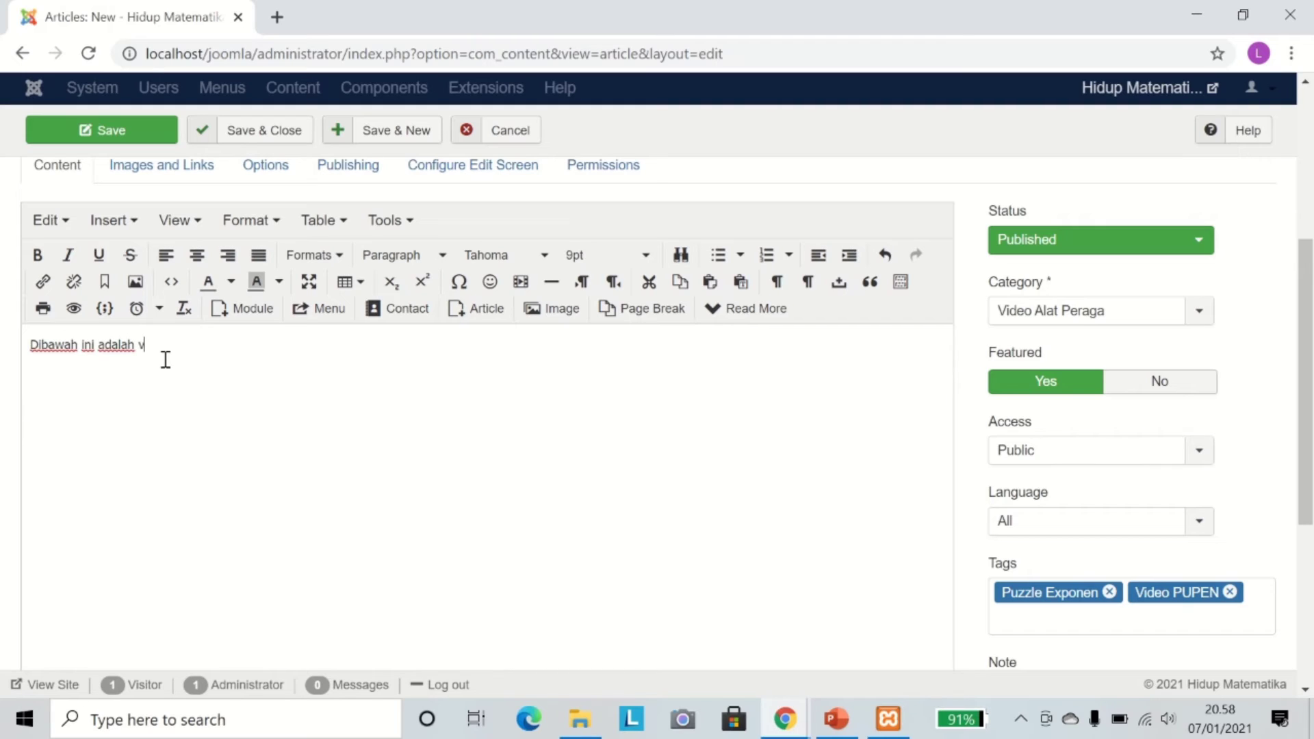
type("video proses pembuatan dan cara")
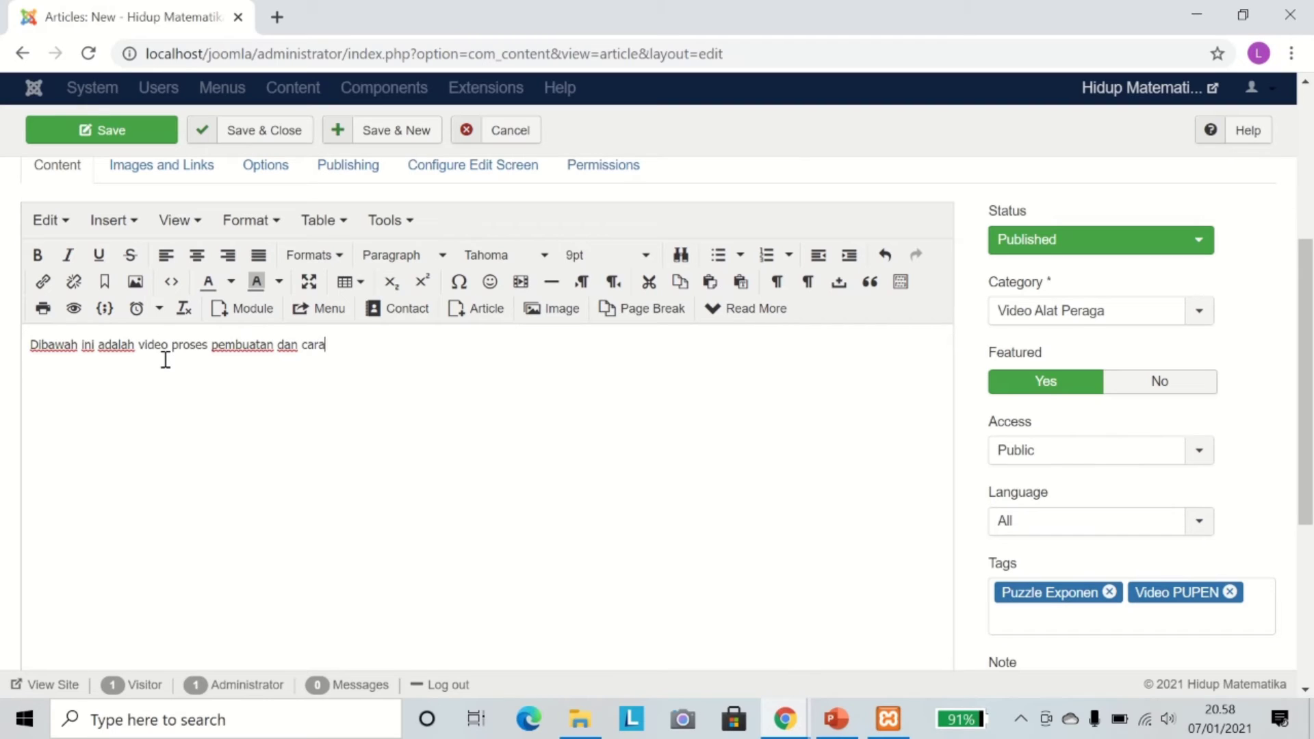
type(" penggunaan")
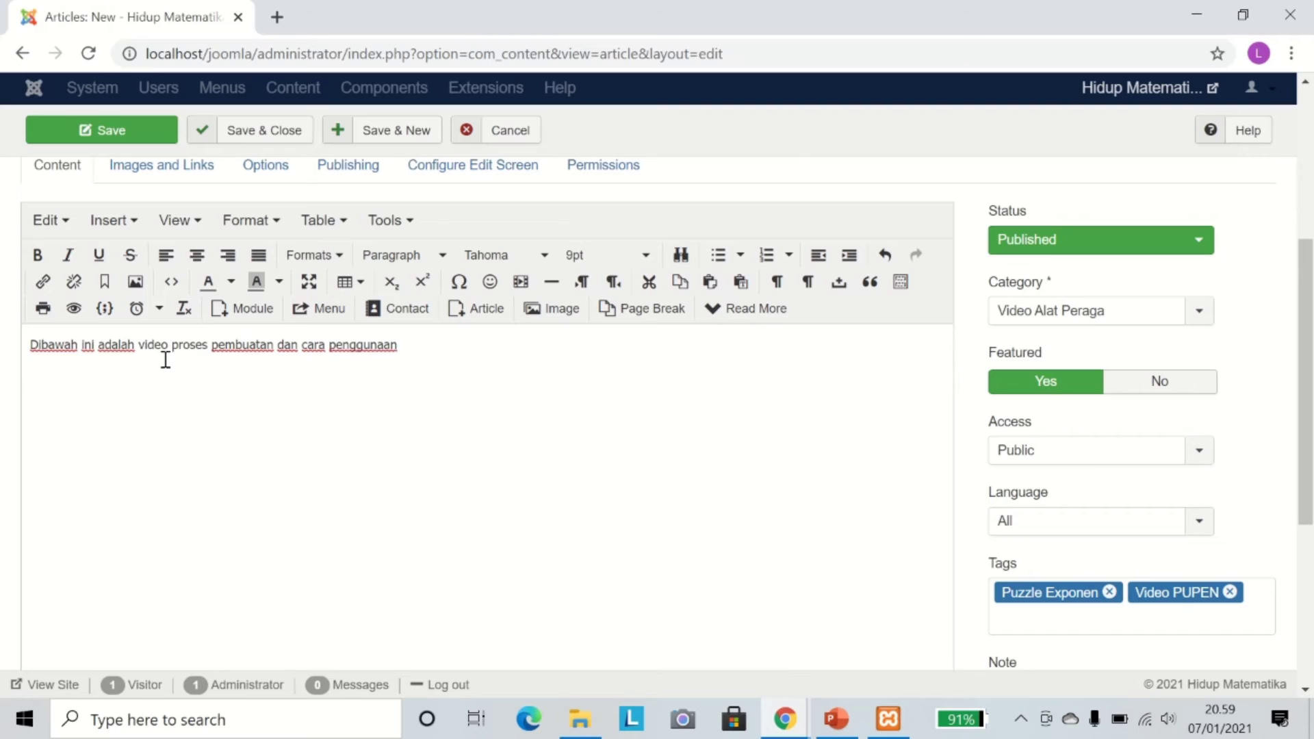
type(" dari alat Peraga ")
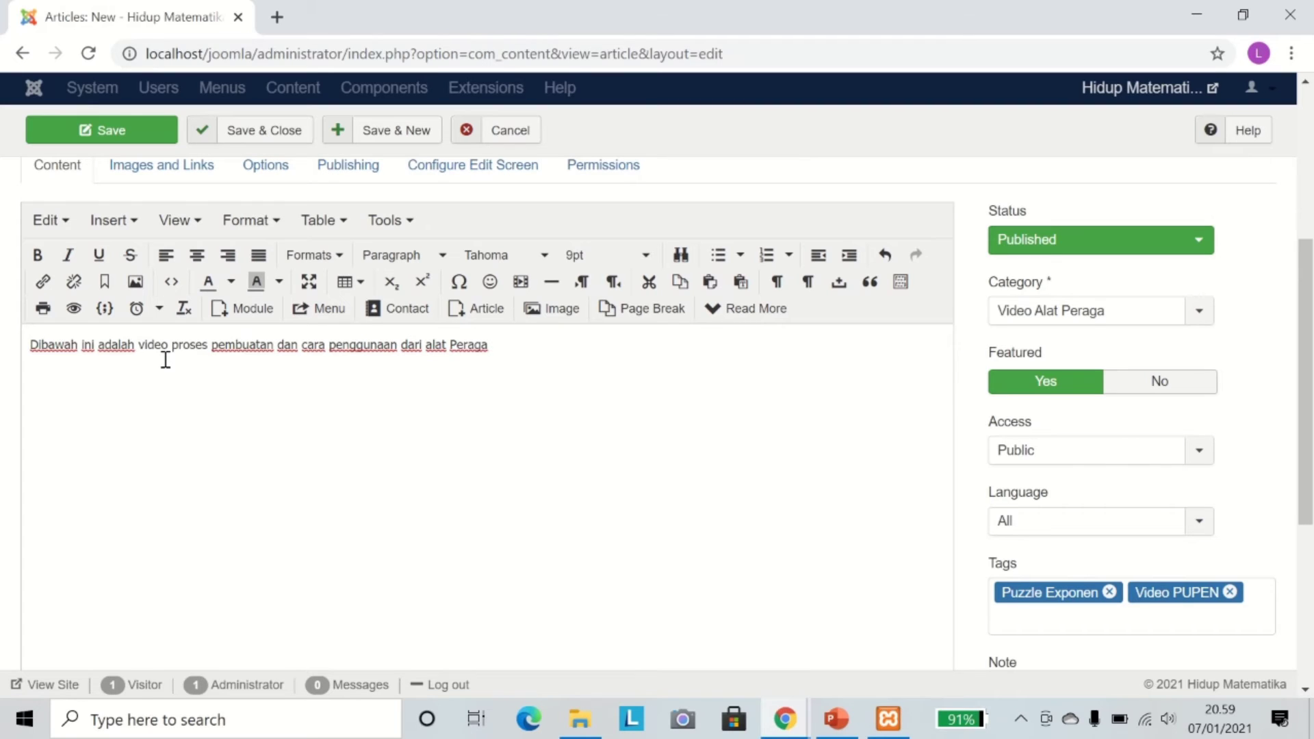
type("Puper")
End the first body sentence with a period and add "Silahkan disimak dengan seksama video berikut !" after it.
type(". Silahkan di")
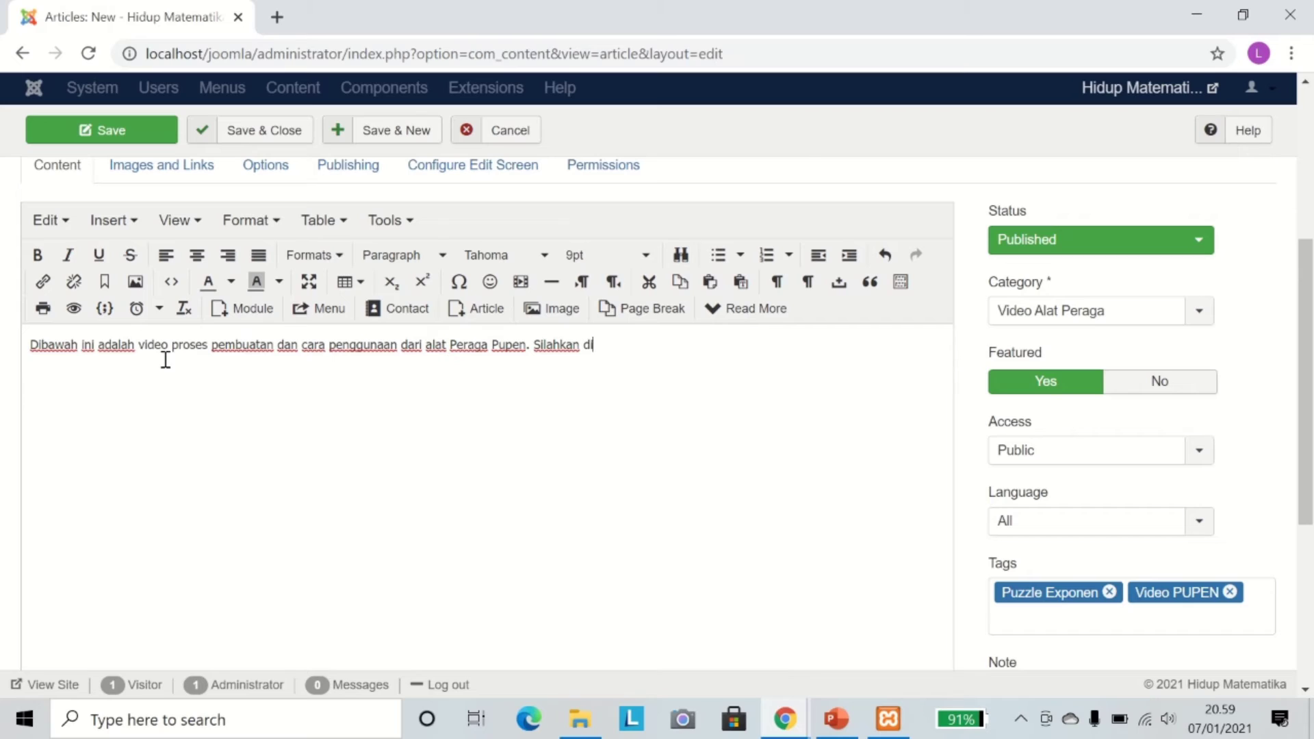
type("simak dengaan")
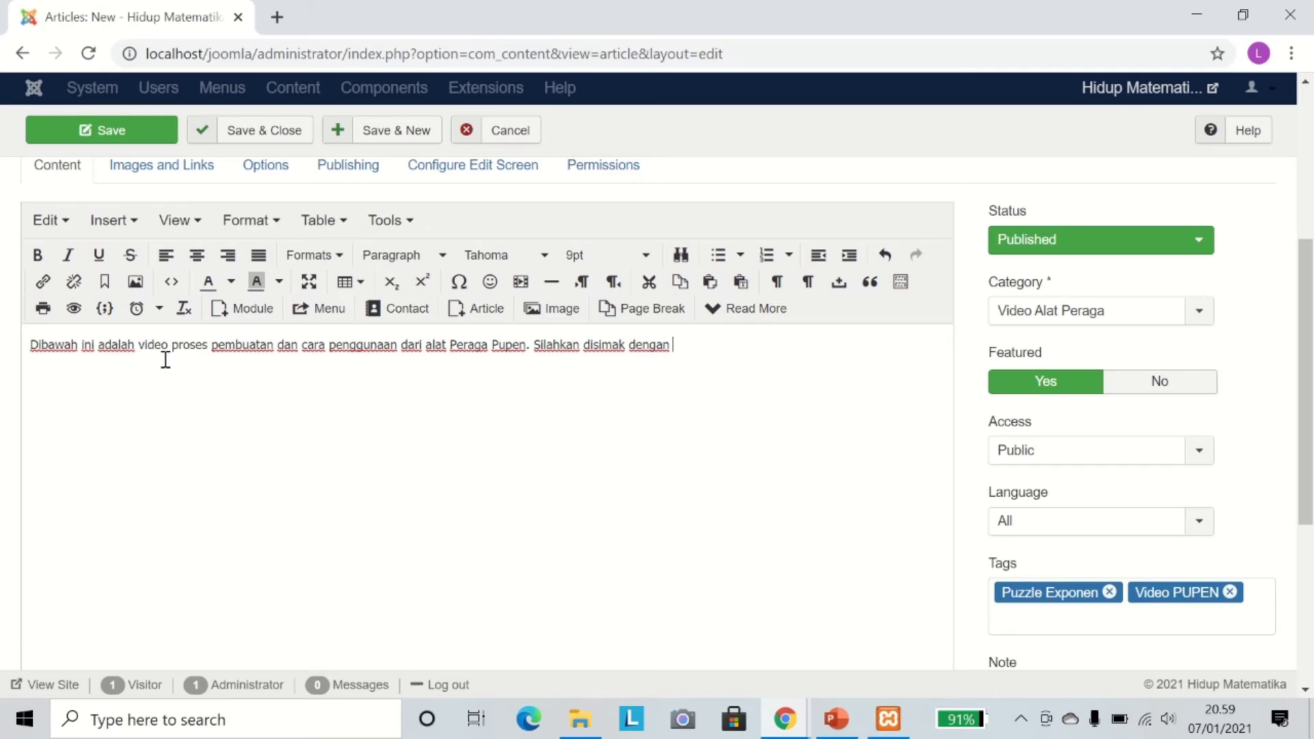
type(" seksama videi")
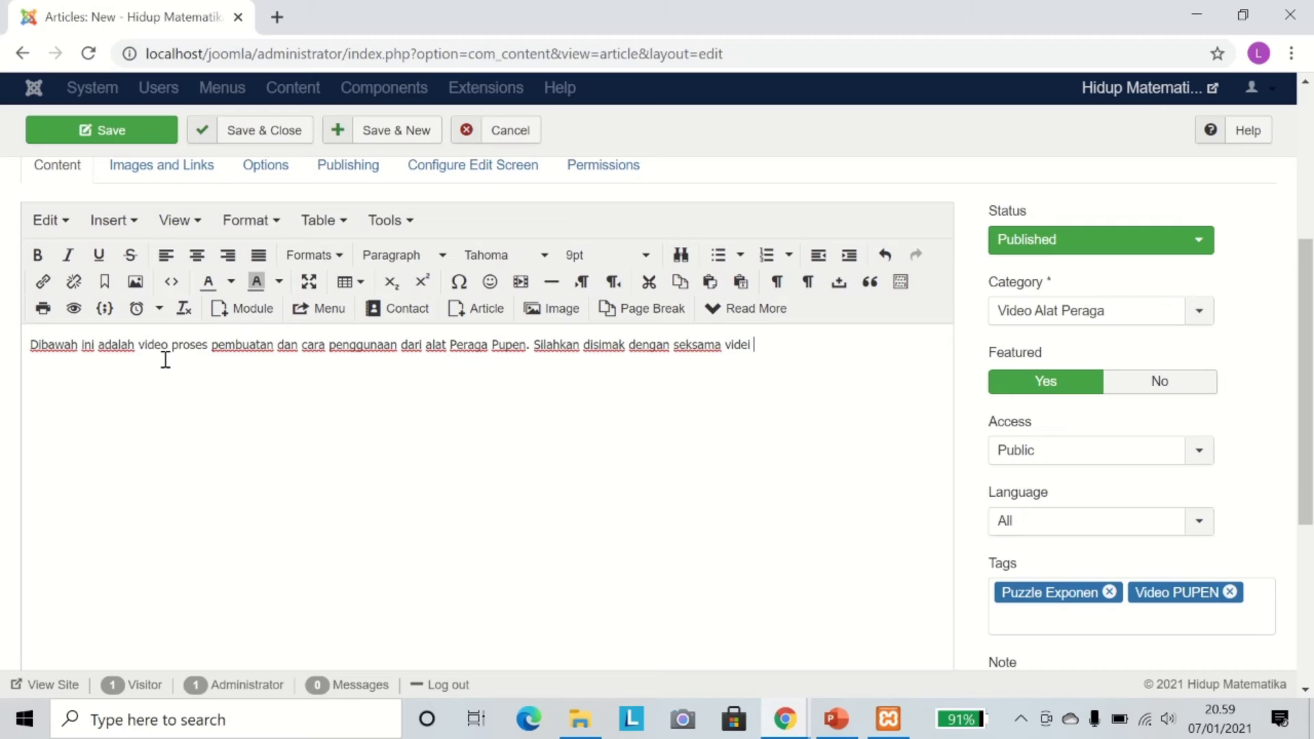
key("BackSpace")
key("BackSpace")
type("o beriku")
Start inserting media into the article body by means of an embed code.
left_click(124, 231)
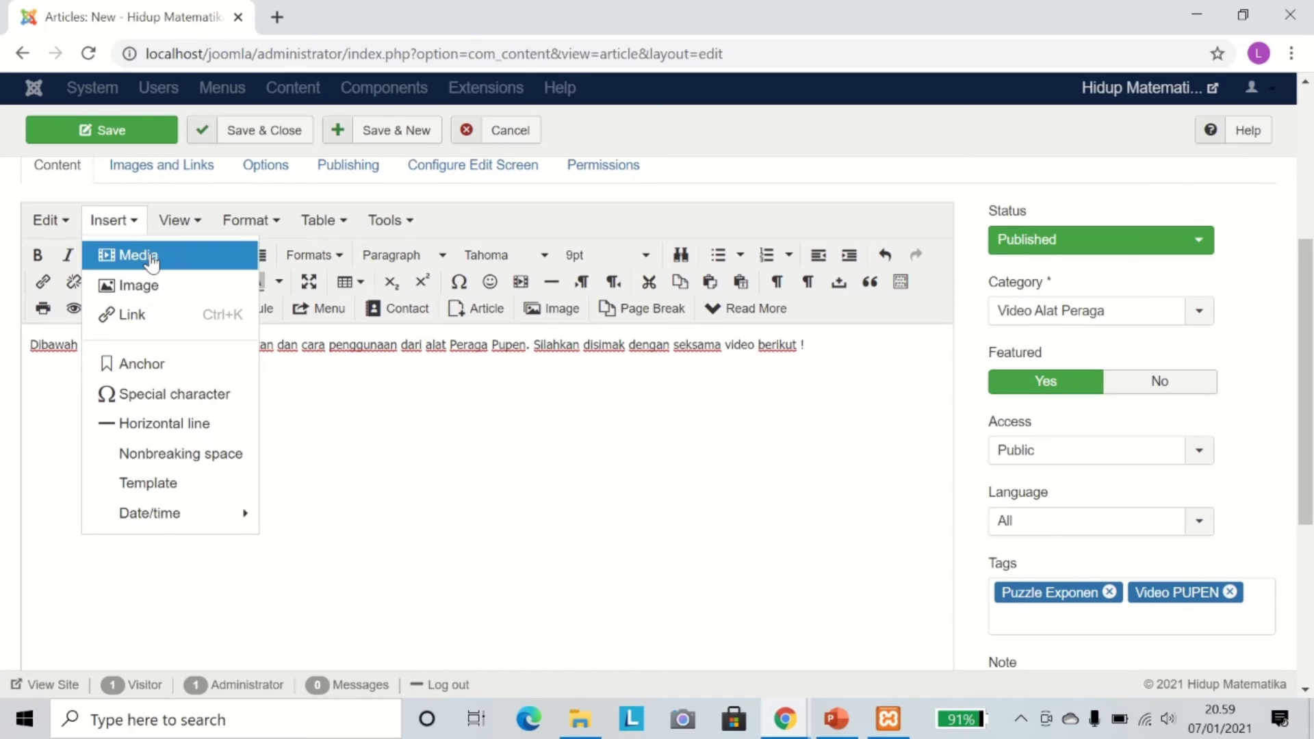
left_click(134, 255)
left_click(504, 323)
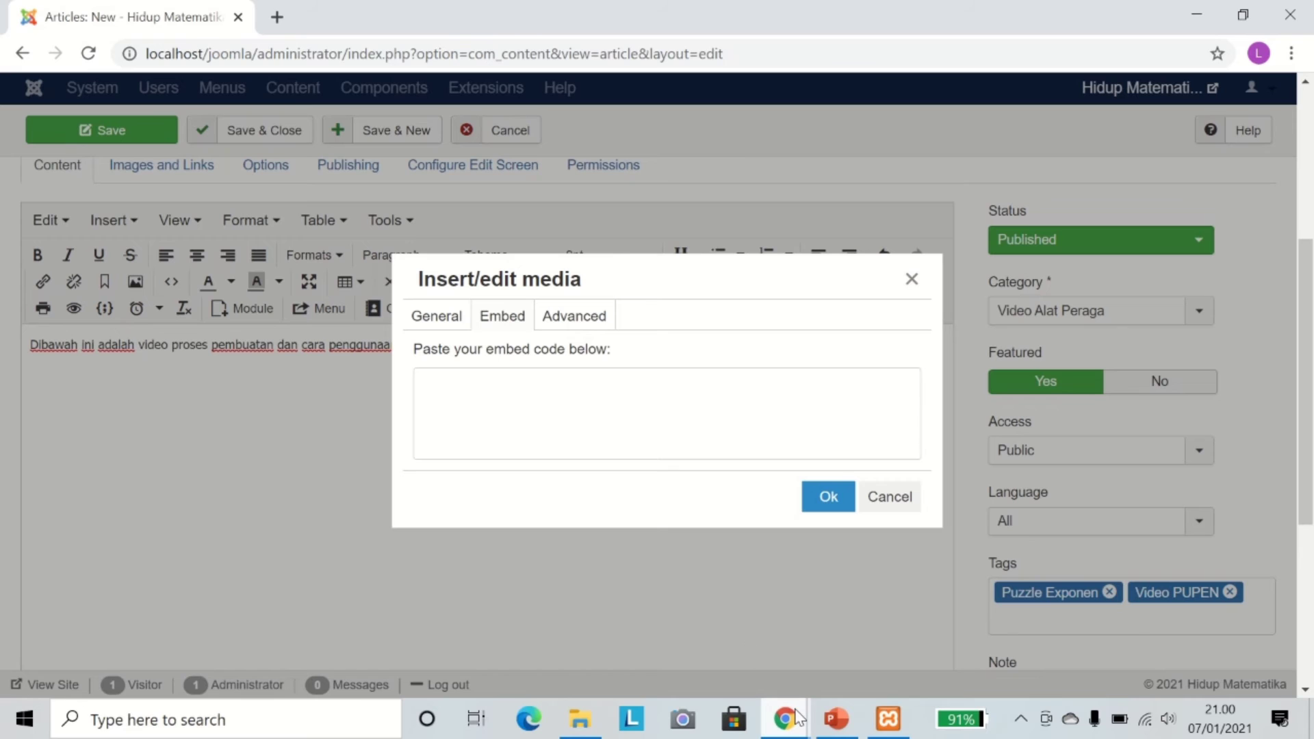
Switch to the YouTube window and copy the iframe embed code of the PUPEN-Puzzle Eksponen video.
mouse_move(800, 717)
left_click(675, 623)
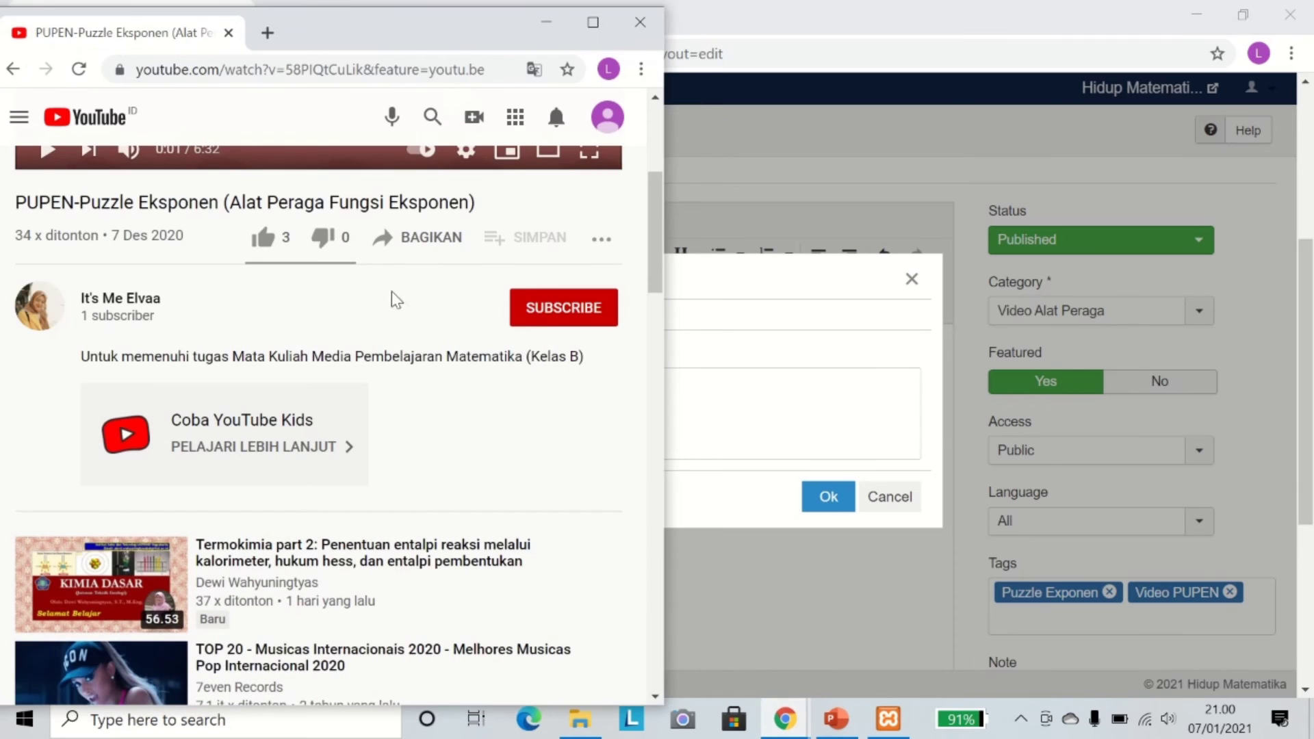
scroll(380, 312, "up", 5)
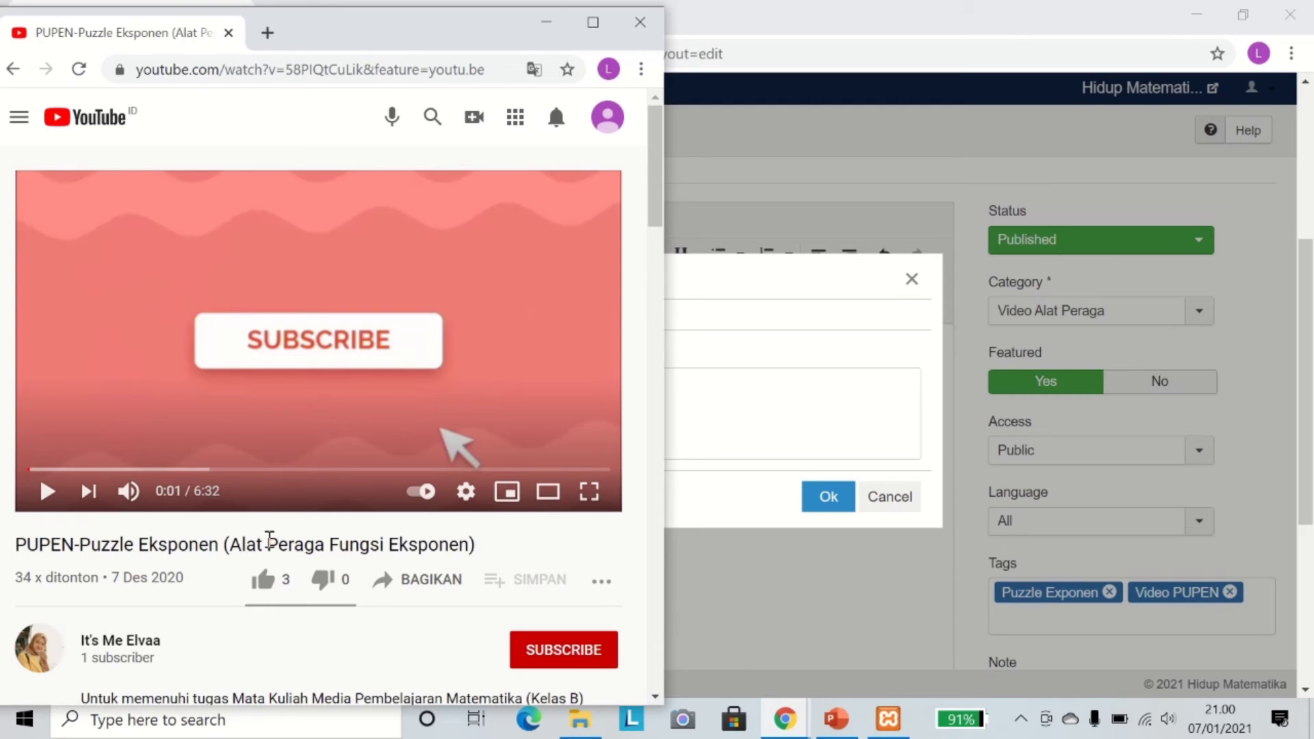
left_click(419, 582)
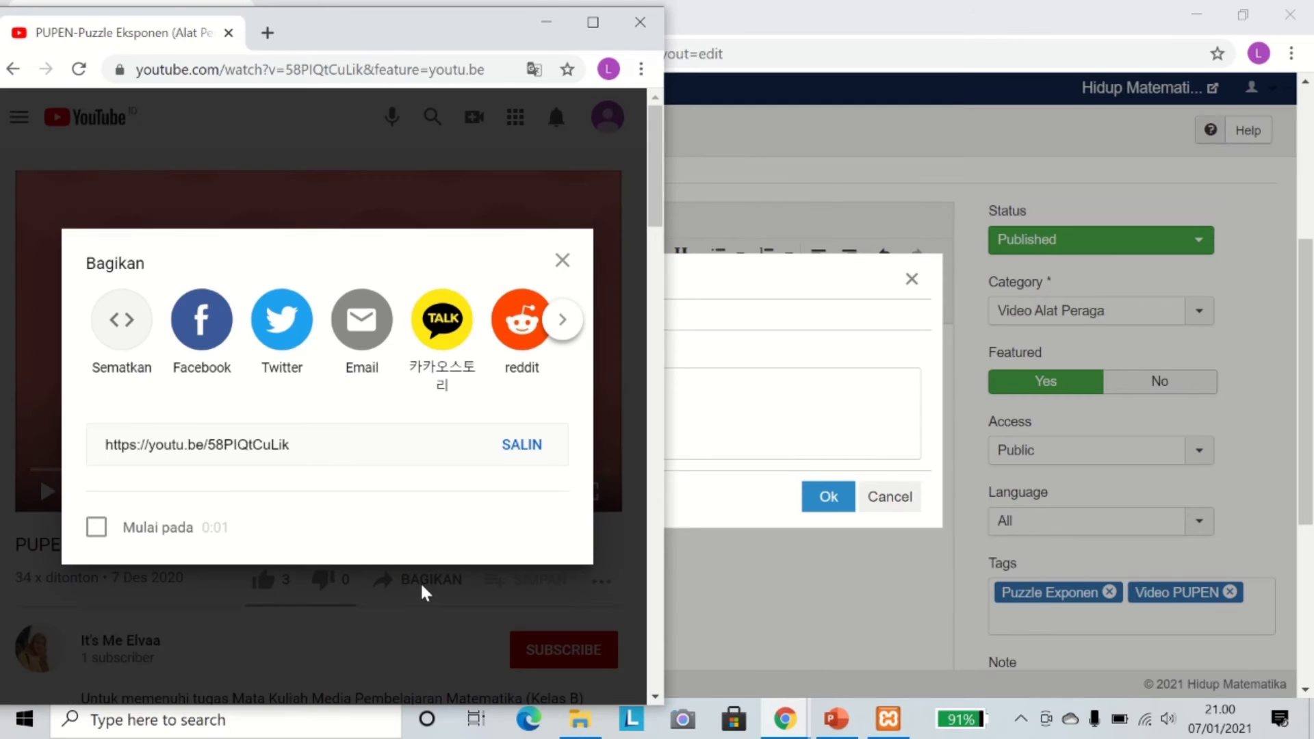
left_click(118, 321)
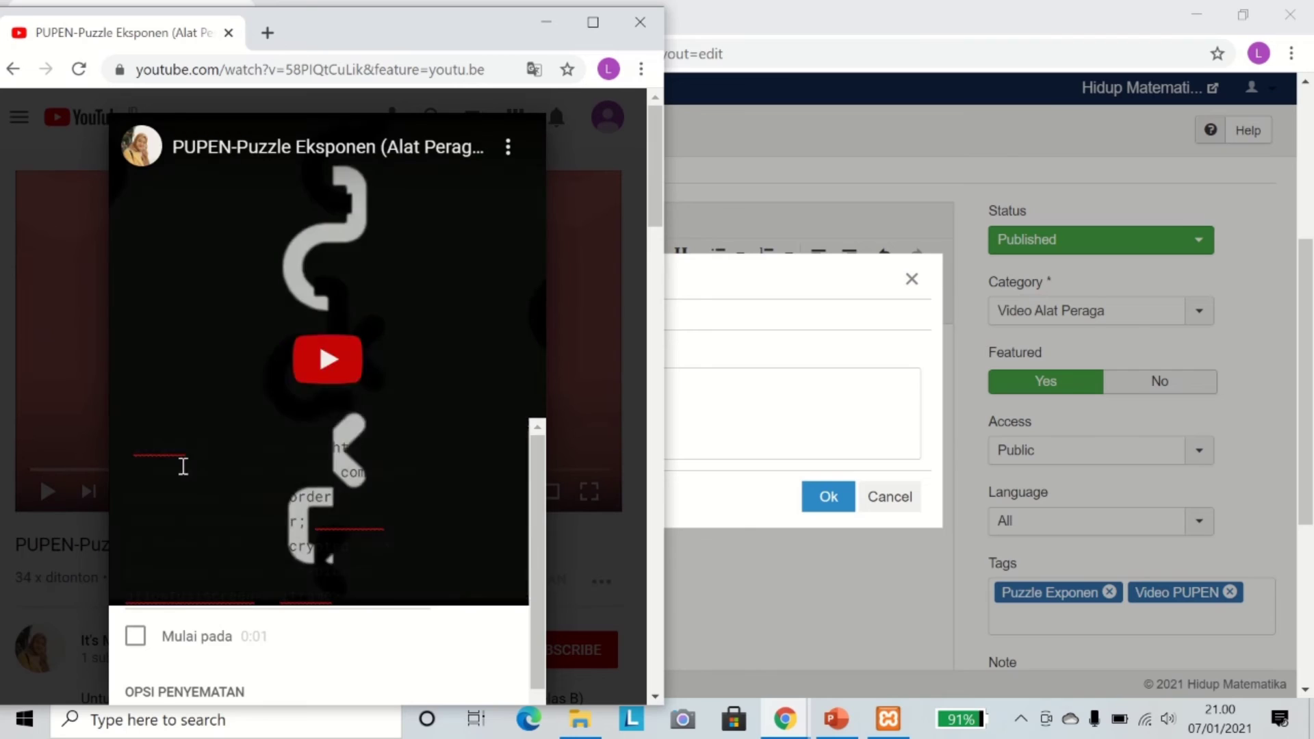
left_click_drag(358, 602, 125, 446)
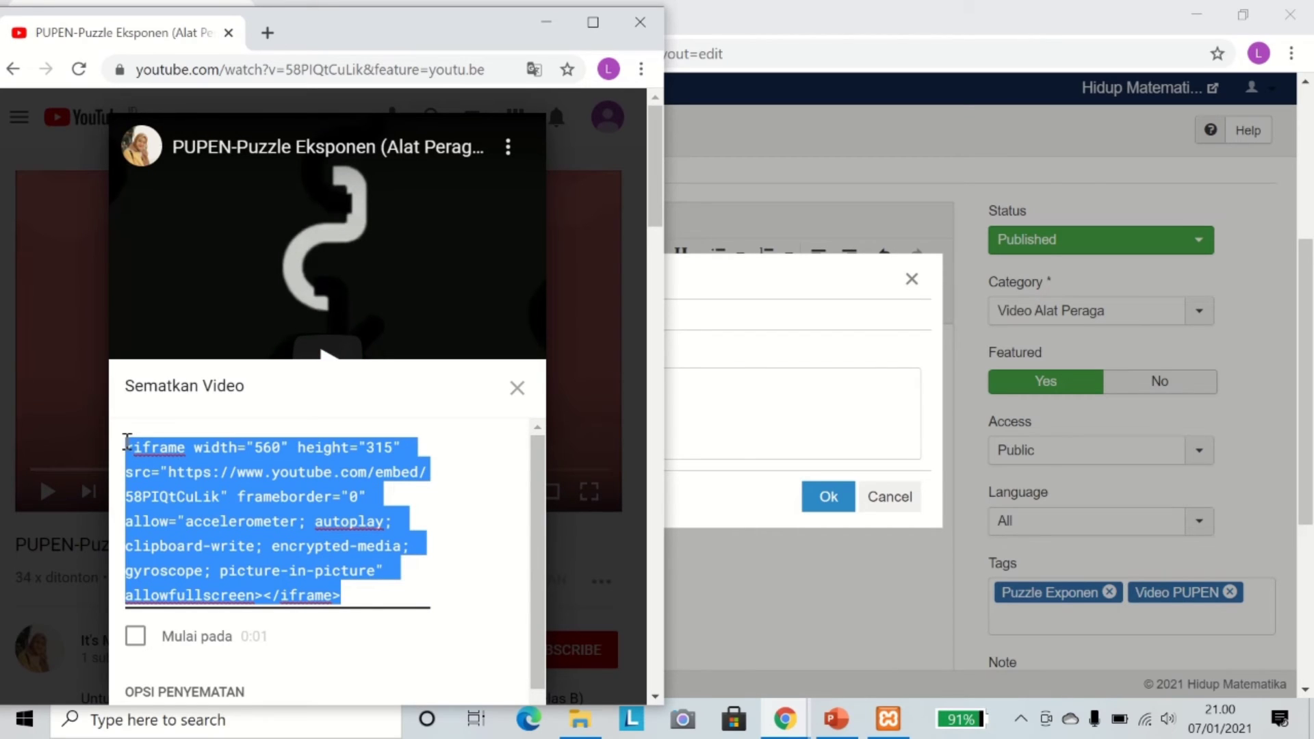
right_click(234, 473)
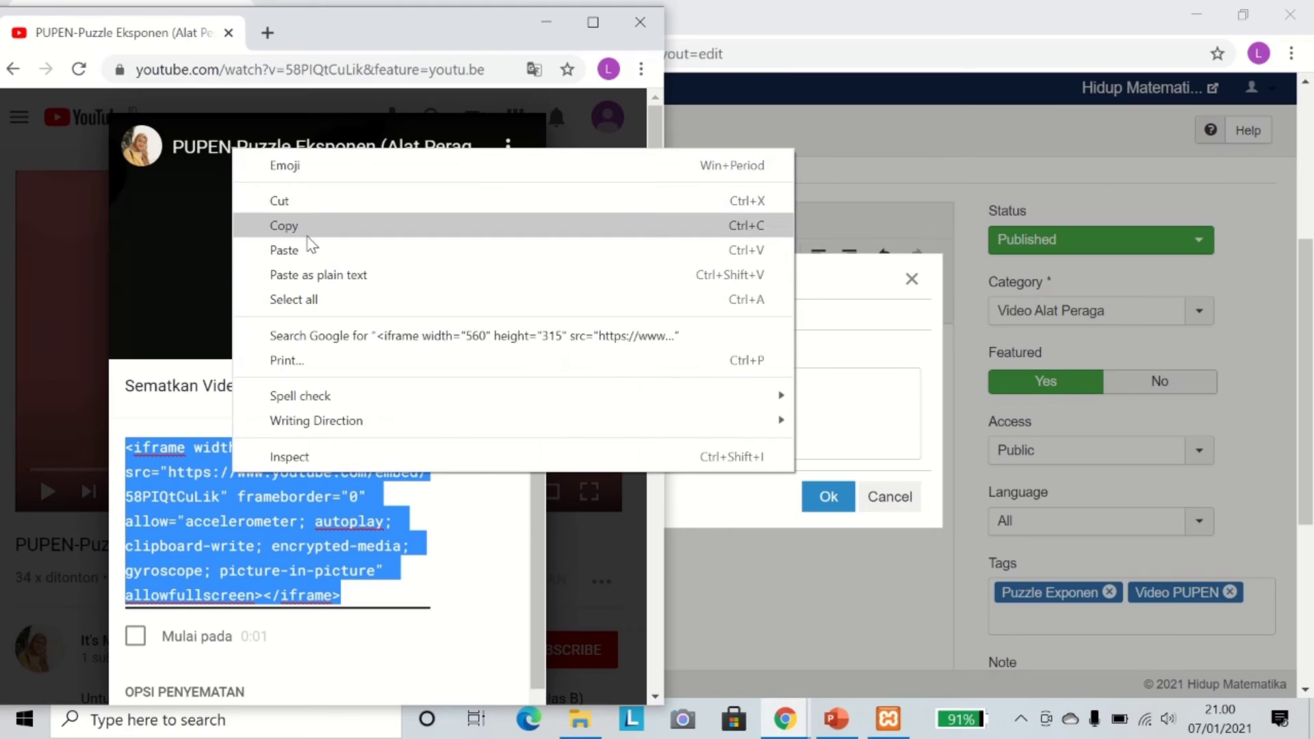
left_click(293, 225)
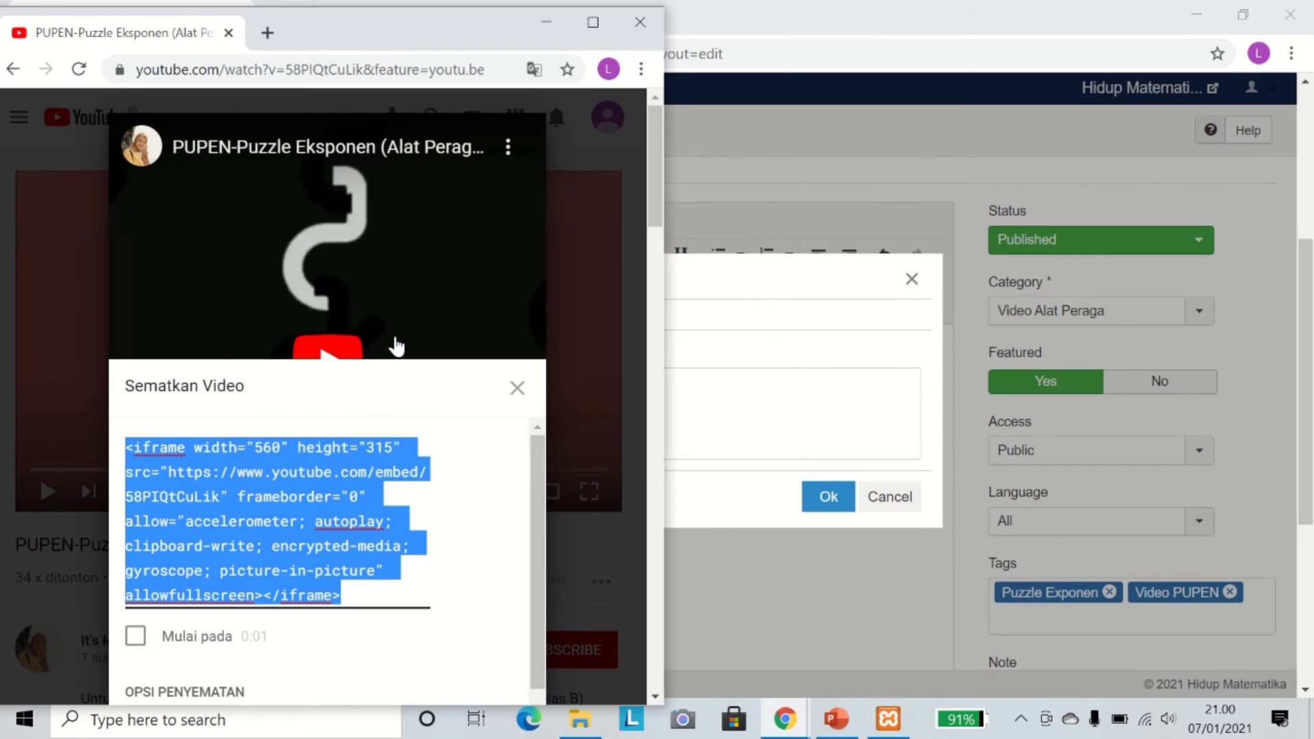
left_click(518, 389)
scroll(445, 479, "down", 5)
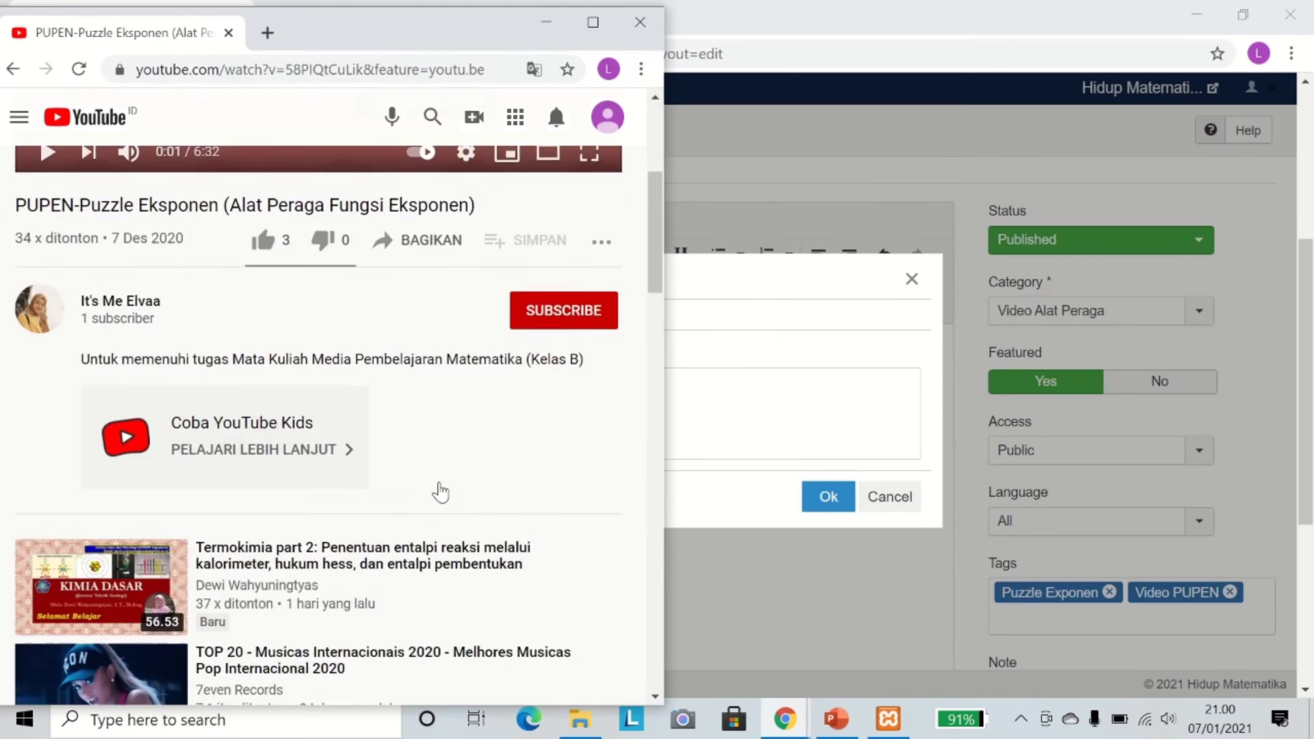
scroll(457, 387, "up", 5)
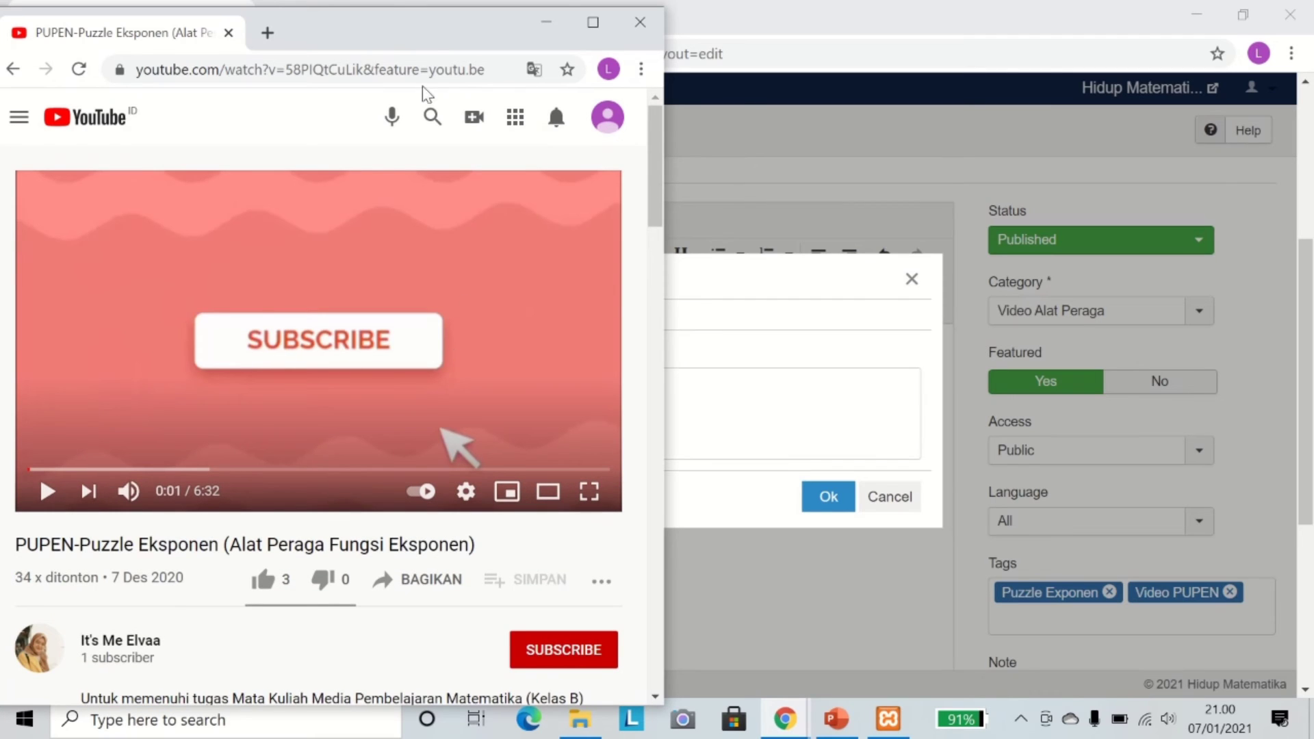
left_click(561, 28)
Try to insert the video through its copied YouTube embed code, checking its source and dimensions, and save and close the article.
left_click(586, 418)
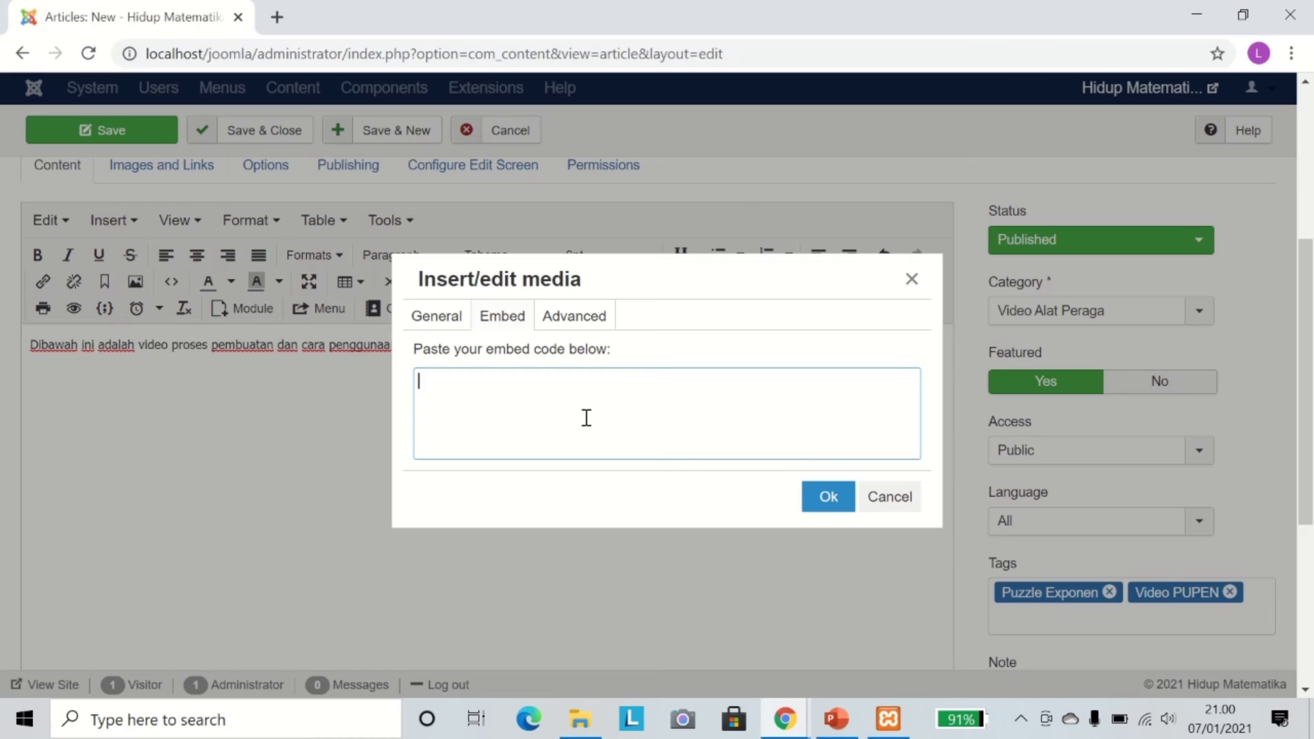
key("ctrl+v")
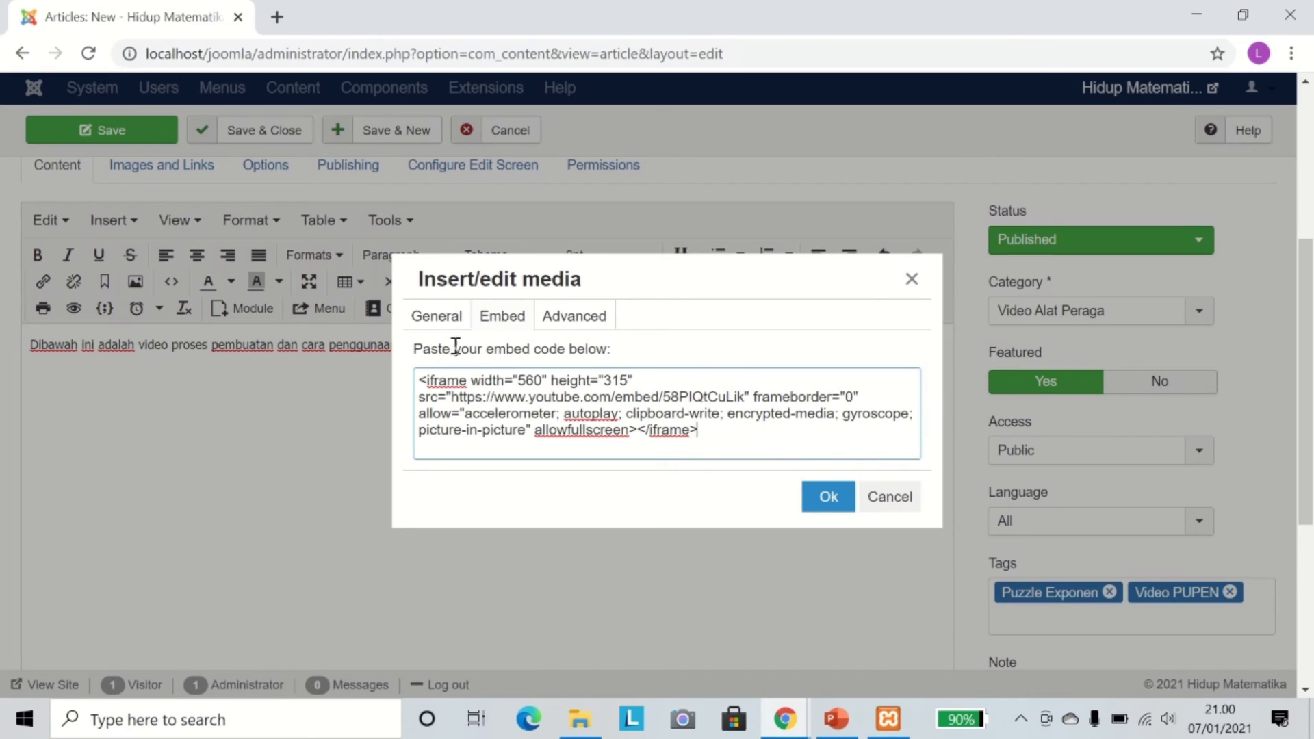
left_click(436, 317)
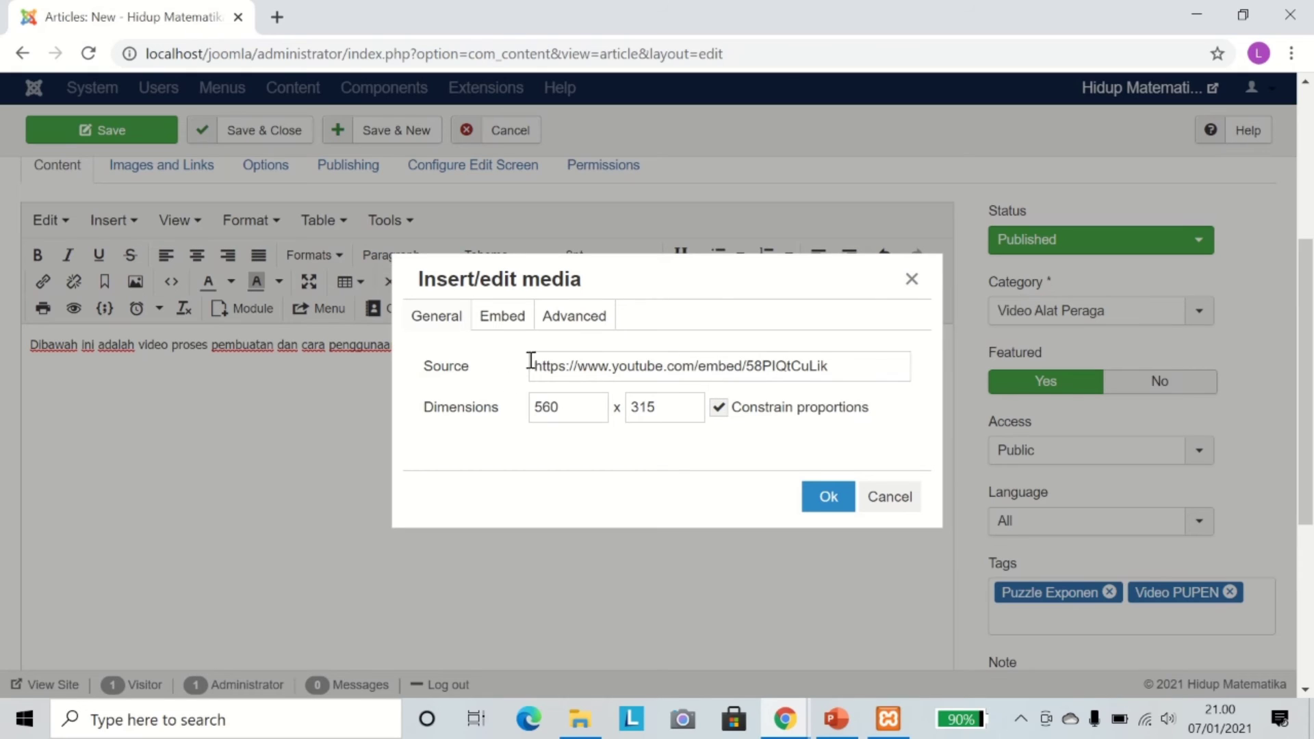
left_click(504, 316)
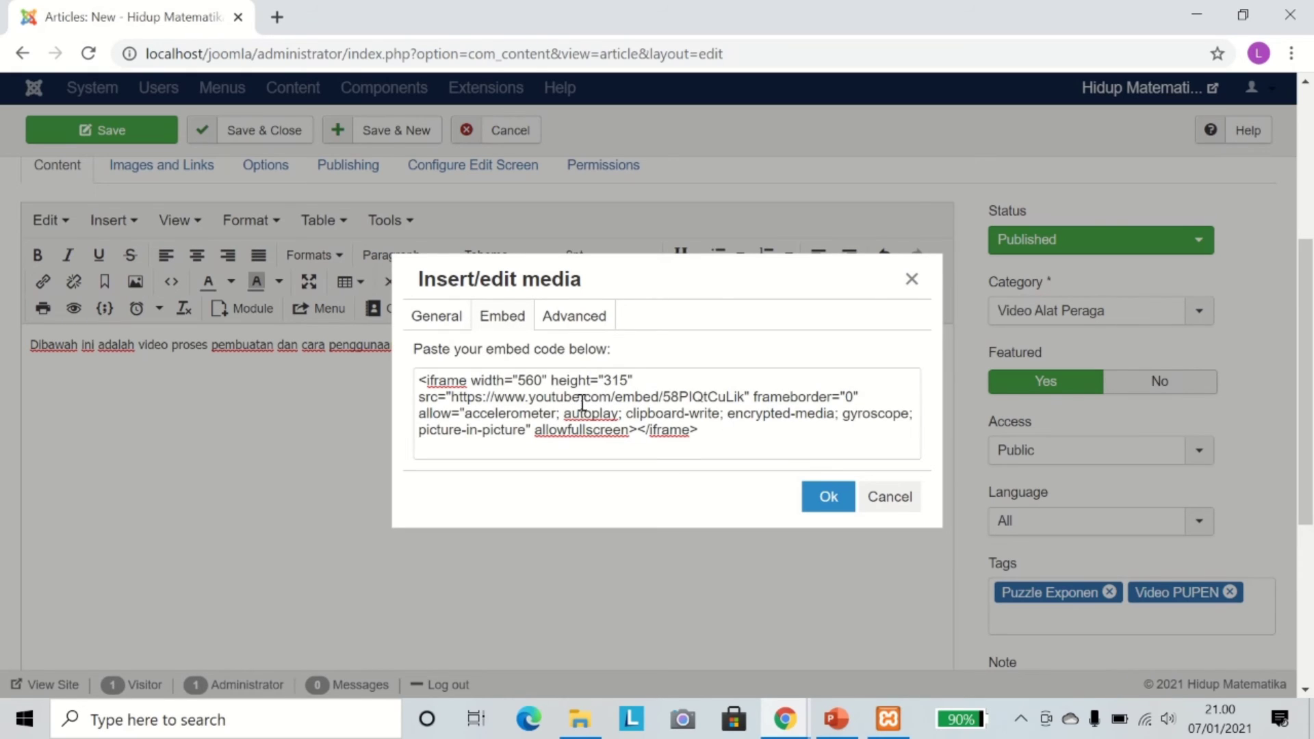
left_click(829, 498)
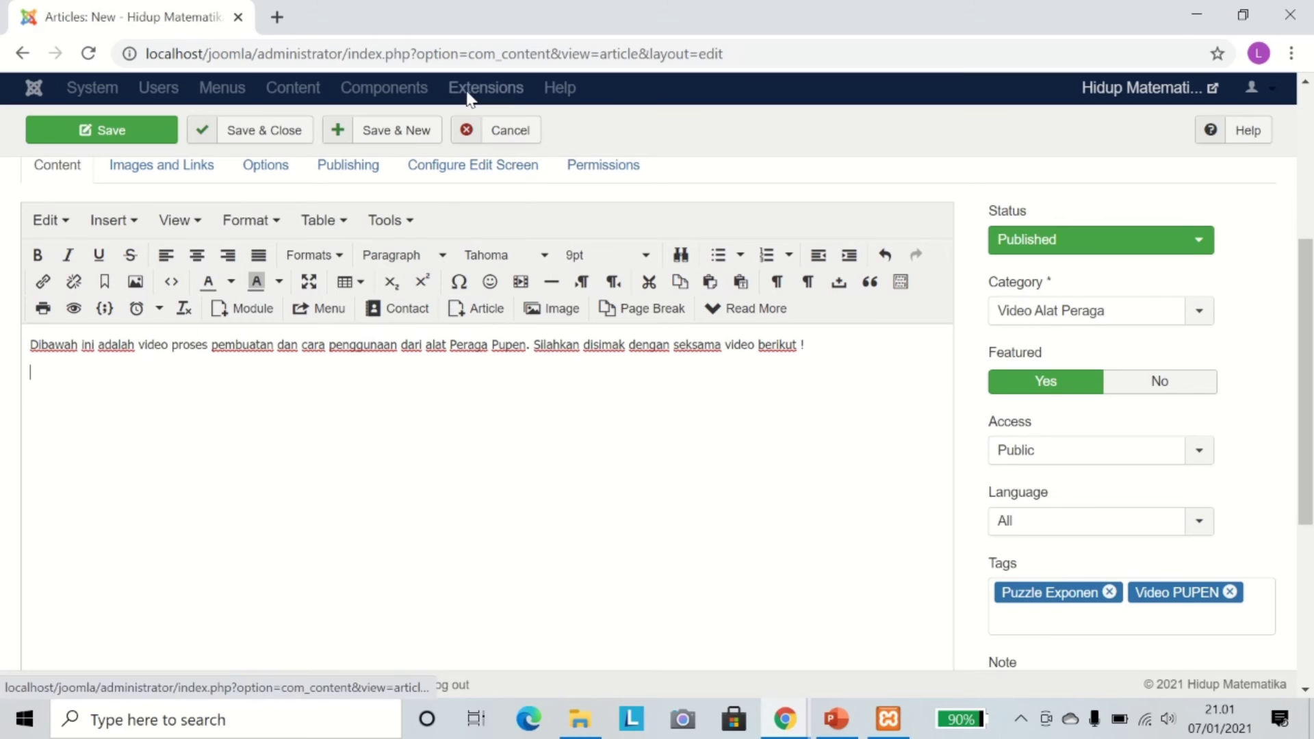
left_click(267, 133)
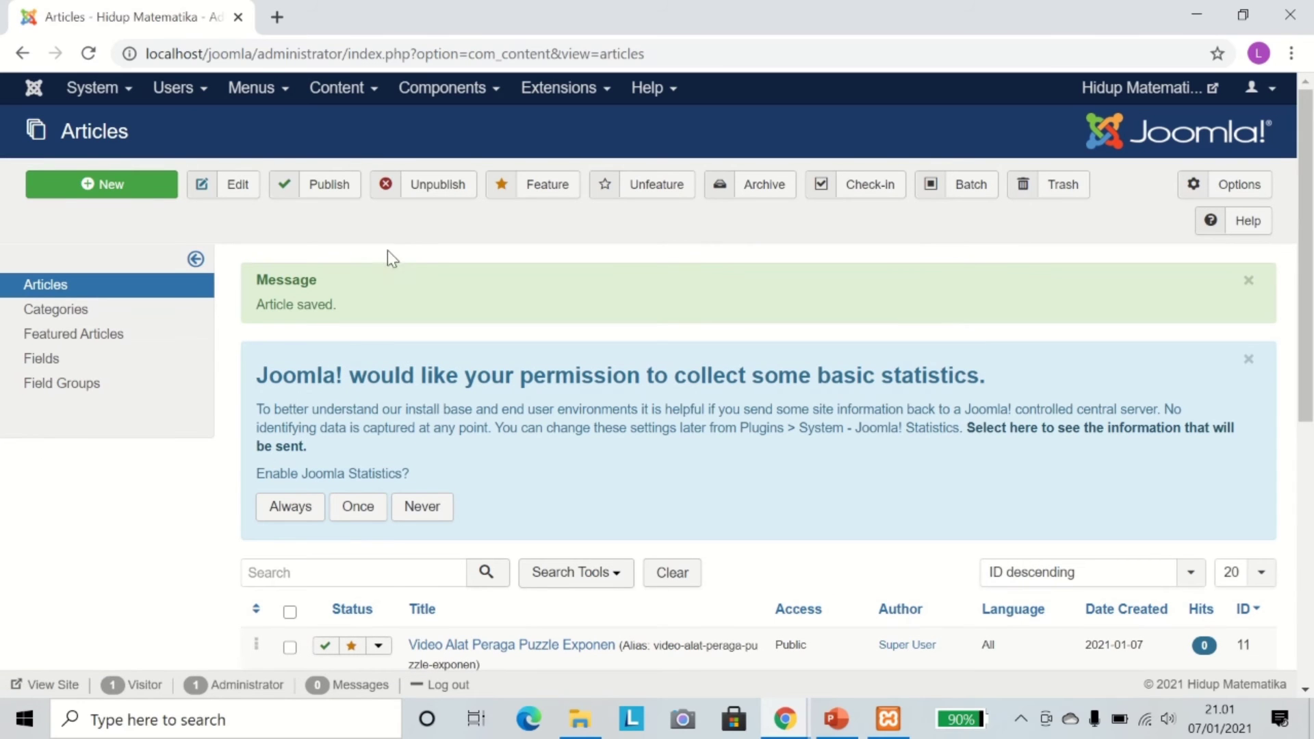
Search the site's installed plugins for "youtube".
left_click(560, 90)
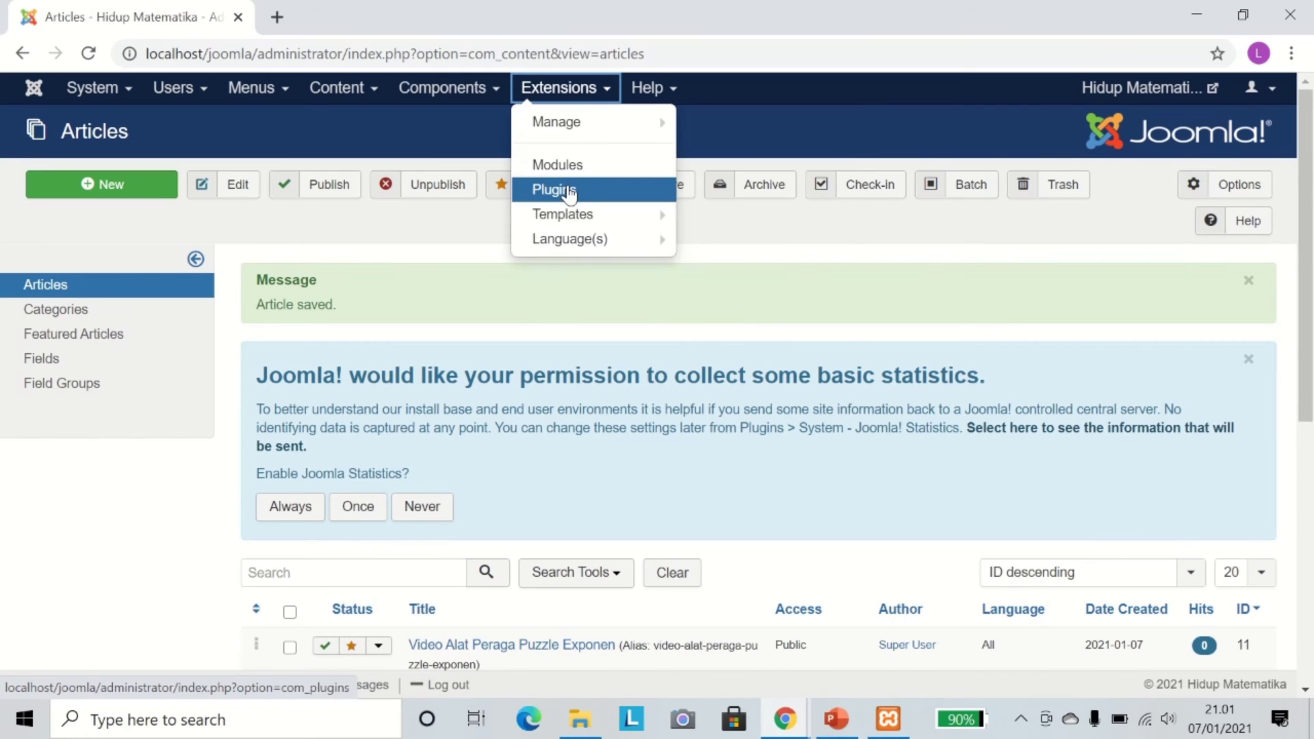
left_click(568, 192)
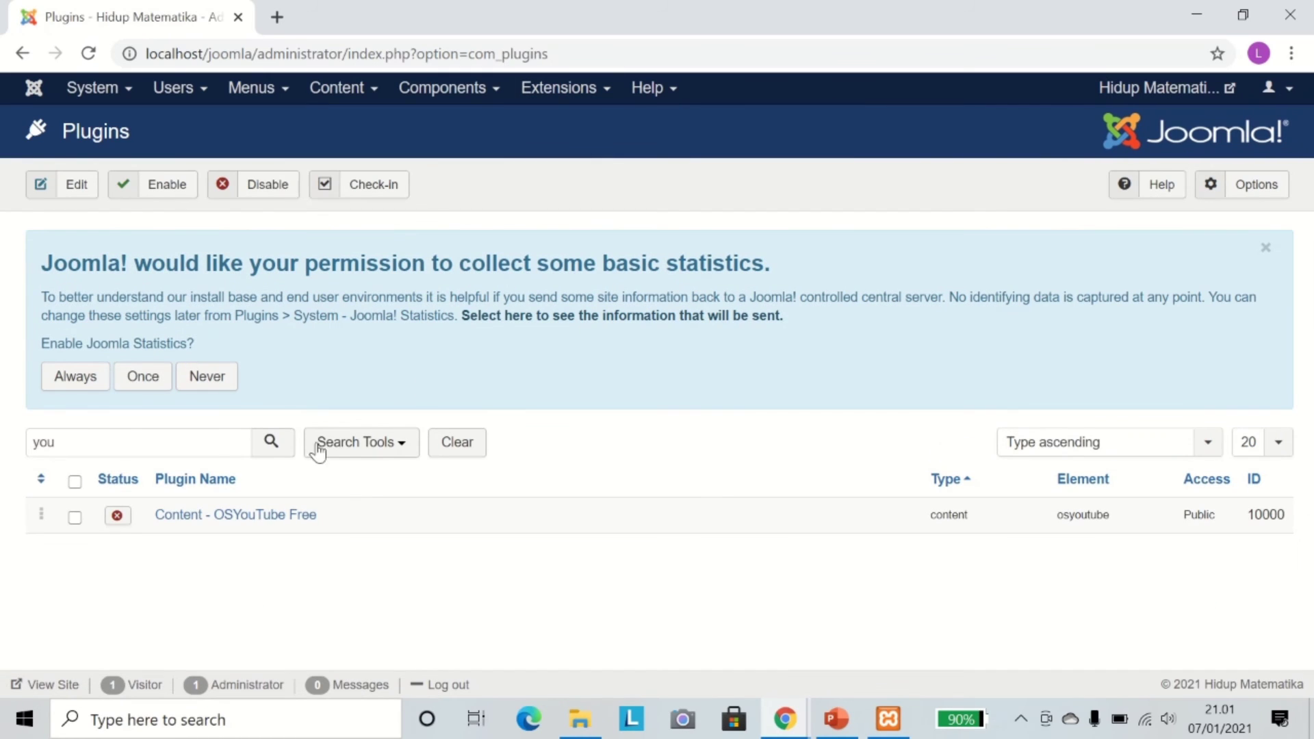
left_click(110, 447)
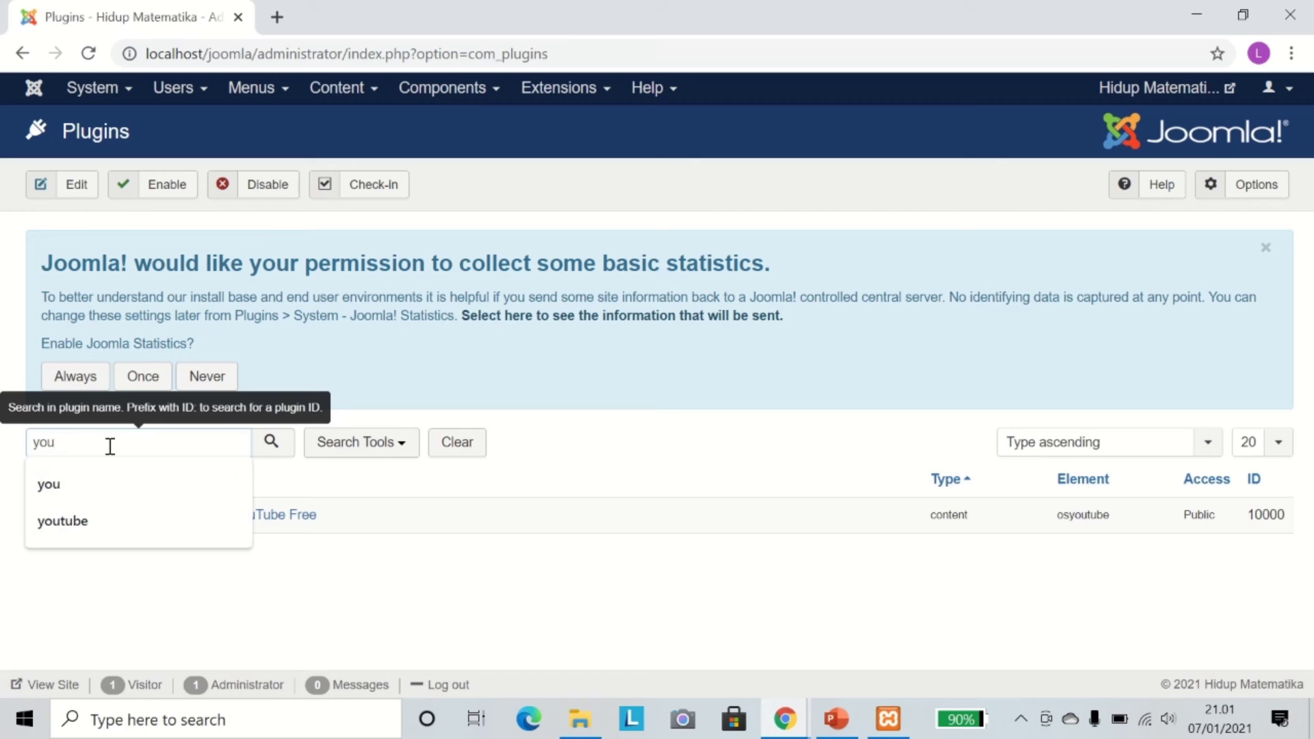
left_click(97, 533)
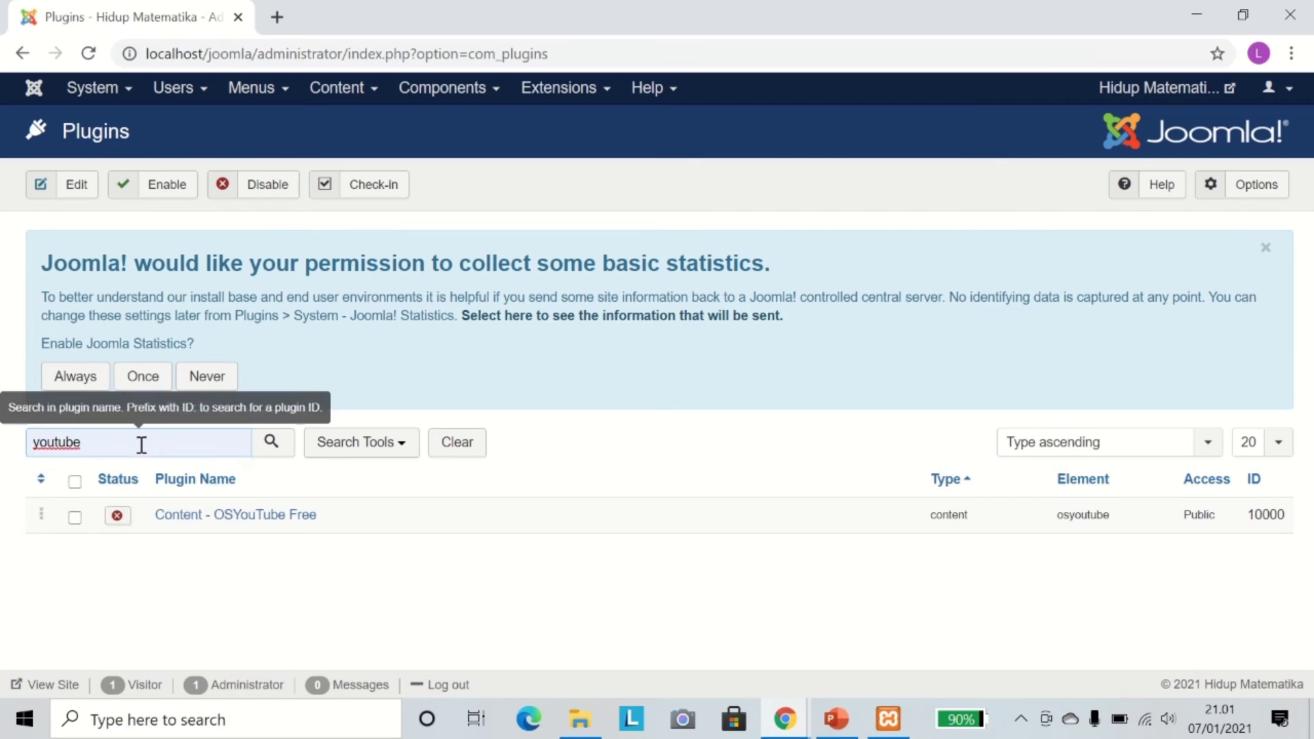
left_click(271, 442)
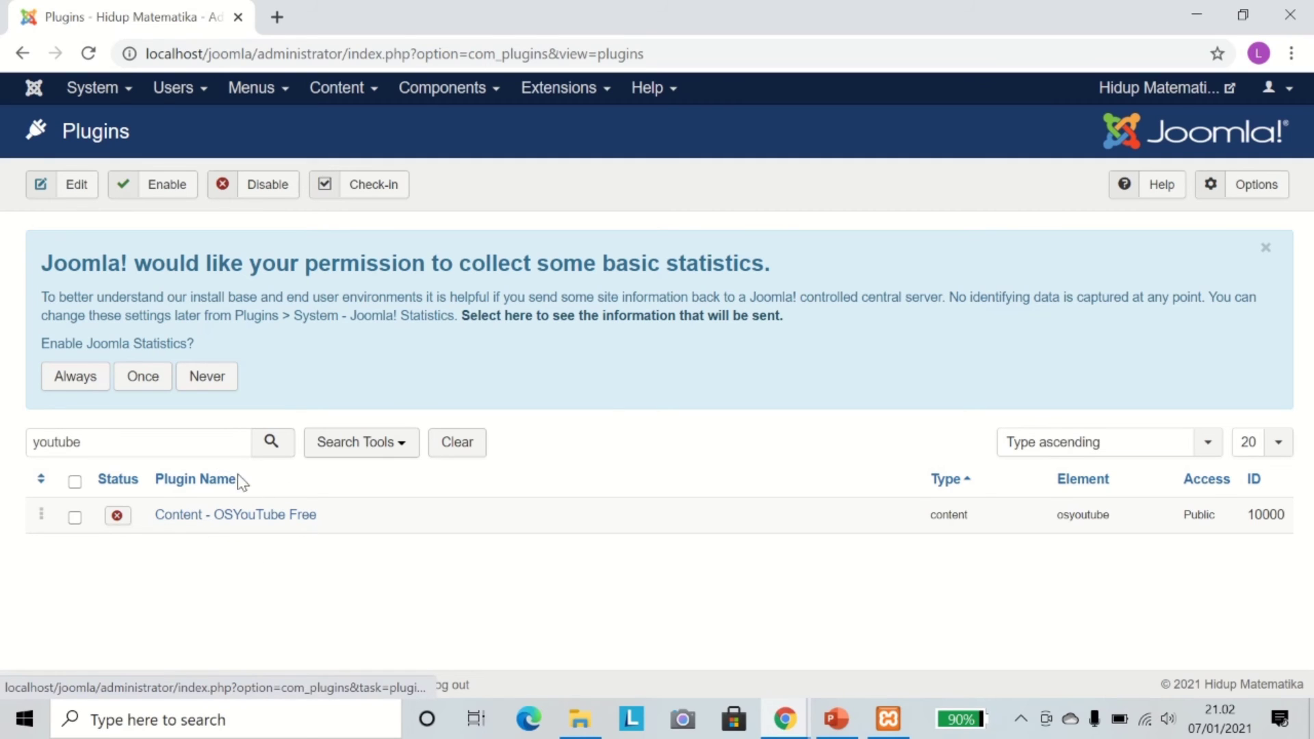
left_click(593, 89)
mouse_move(587, 125)
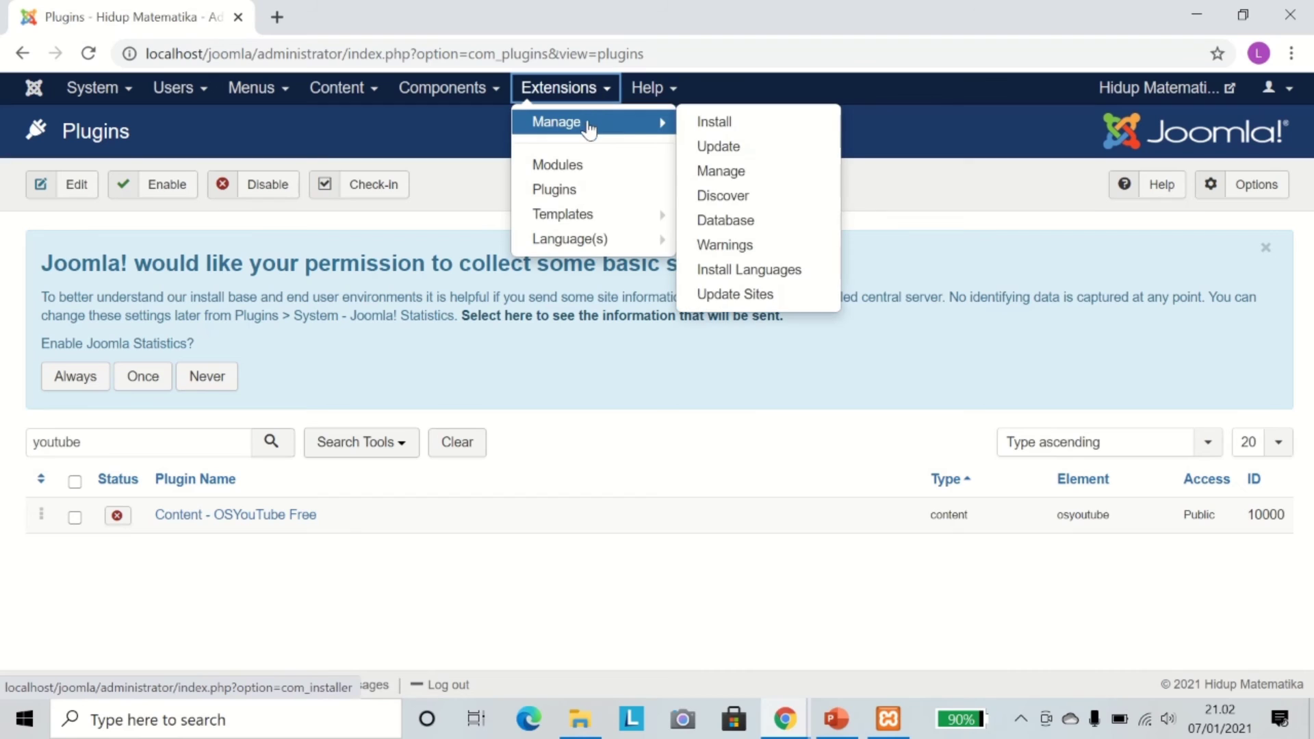
left_click(482, 593)
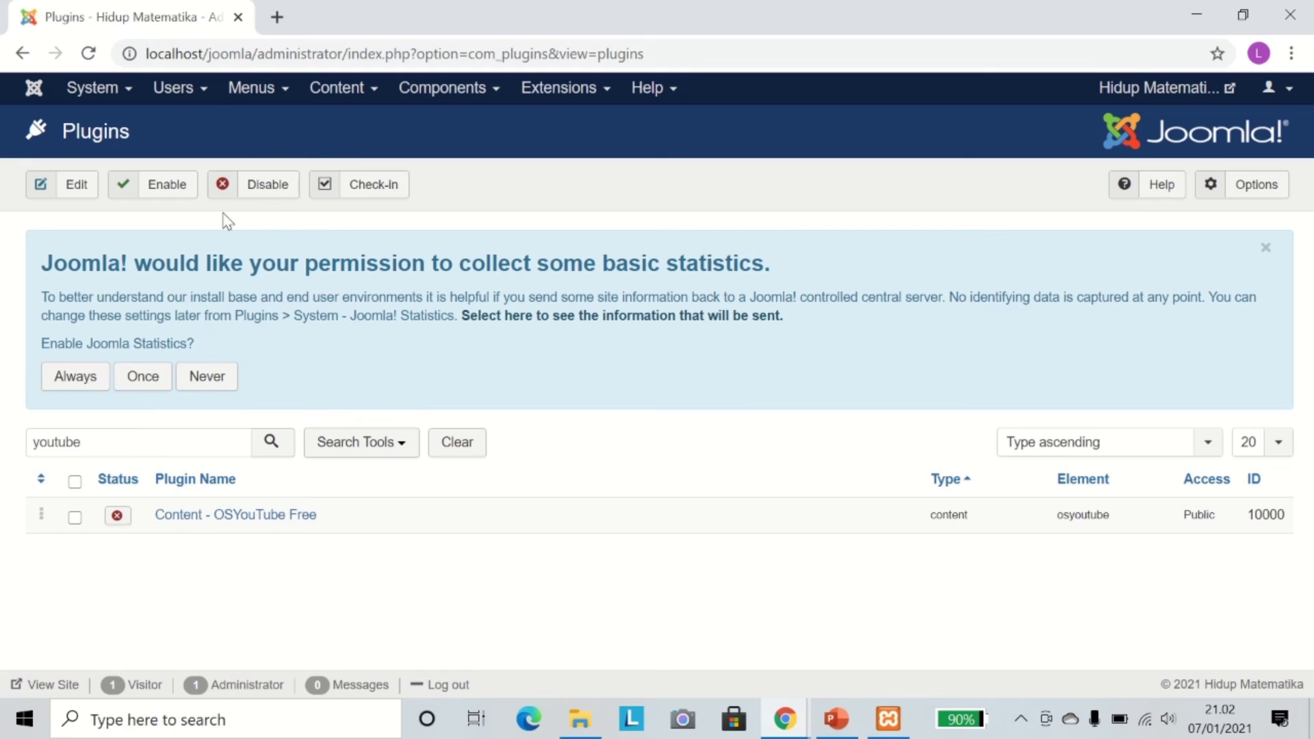
Review the text filter settings of the user groups in the site's Global Configuration.
left_click(91, 96)
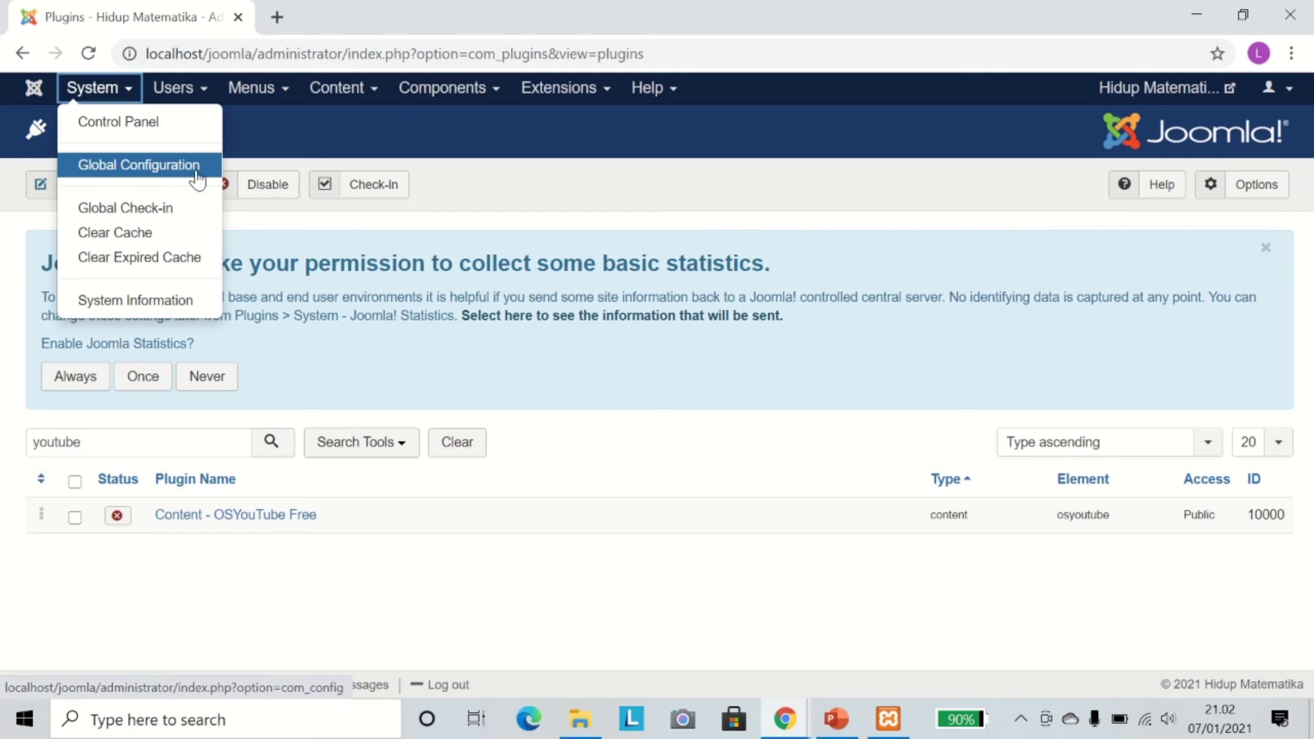
left_click(148, 167)
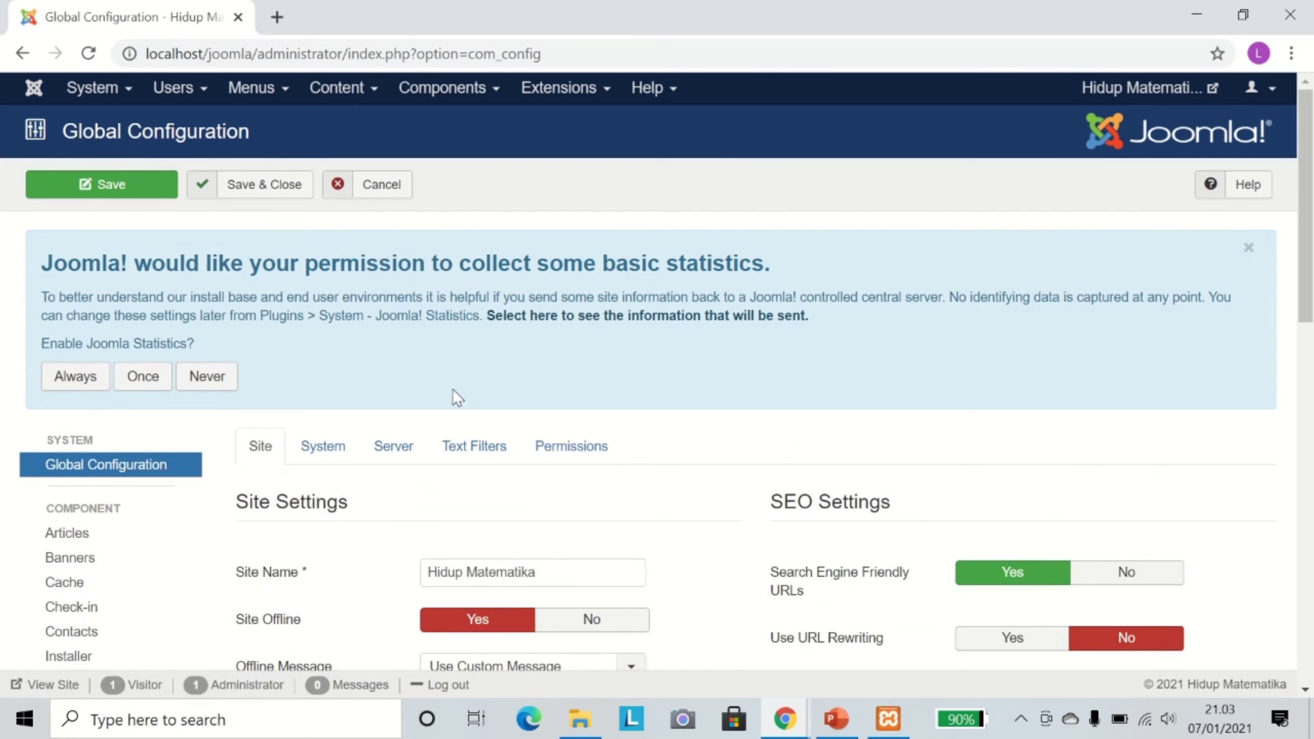
left_click(472, 446)
scroll(534, 377, "down", 10)
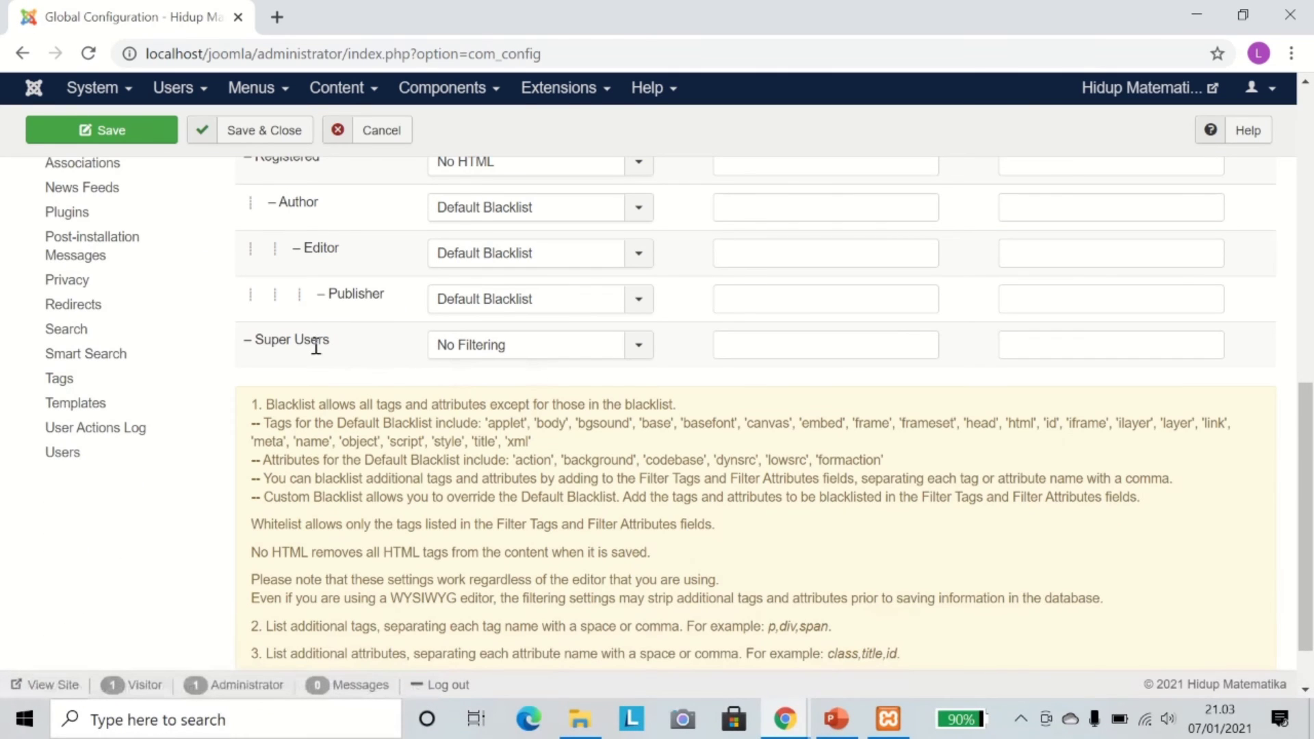
scroll(528, 343, "up", 5)
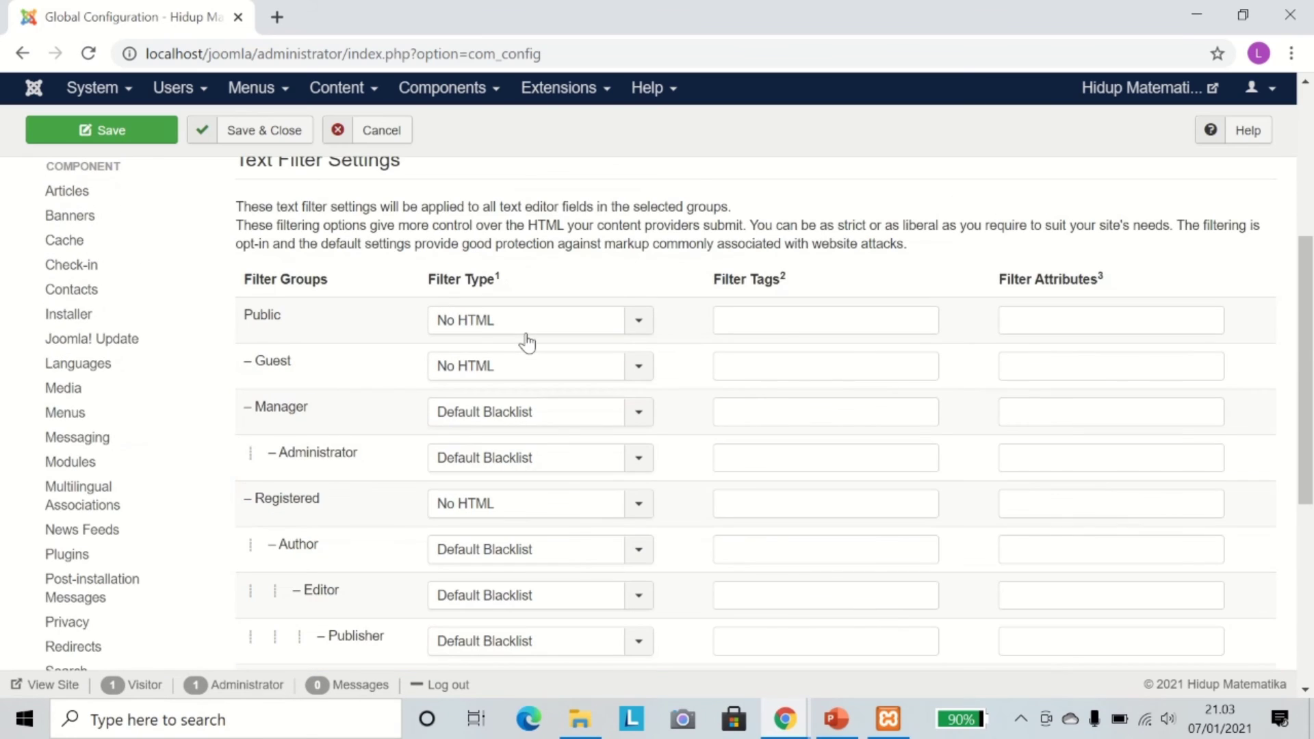
scroll(319, 278, "up", 5)
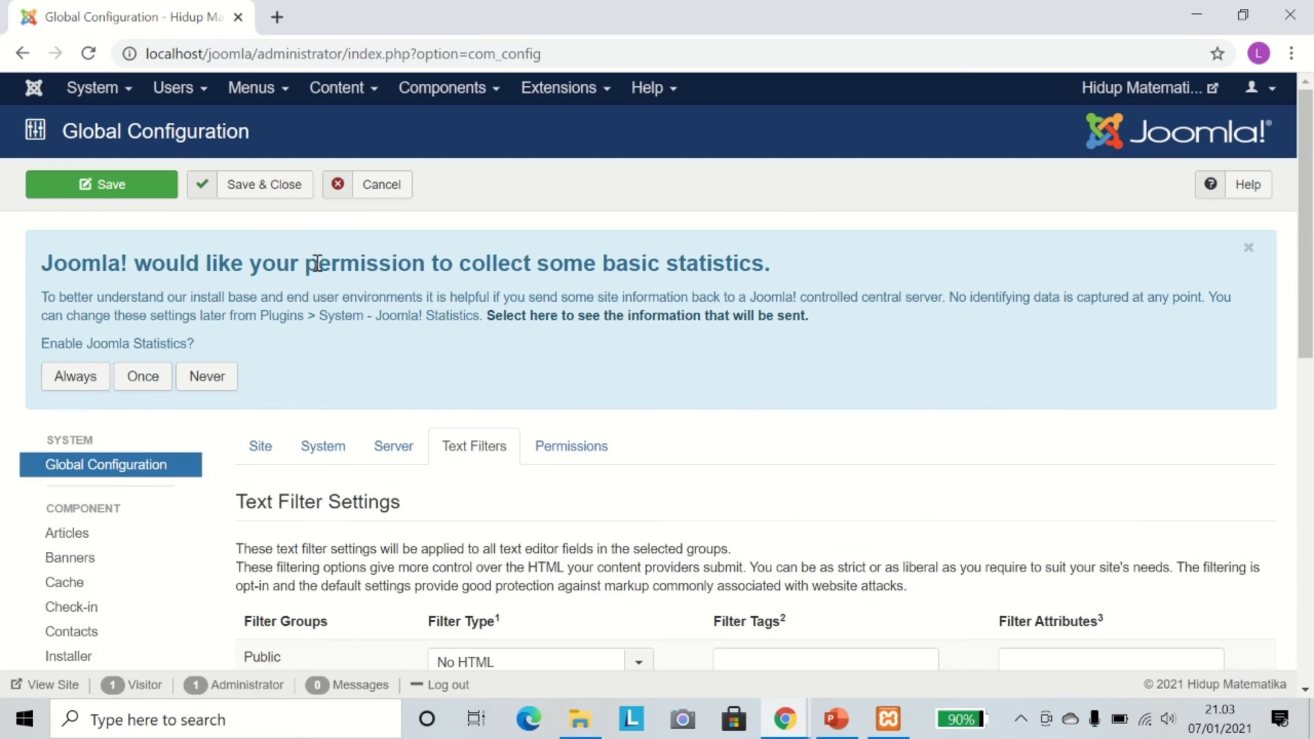
Set the site's default editor to Editor - None, and save and close the Global Configuration.
left_click(261, 448)
scroll(470, 449, "down", 5)
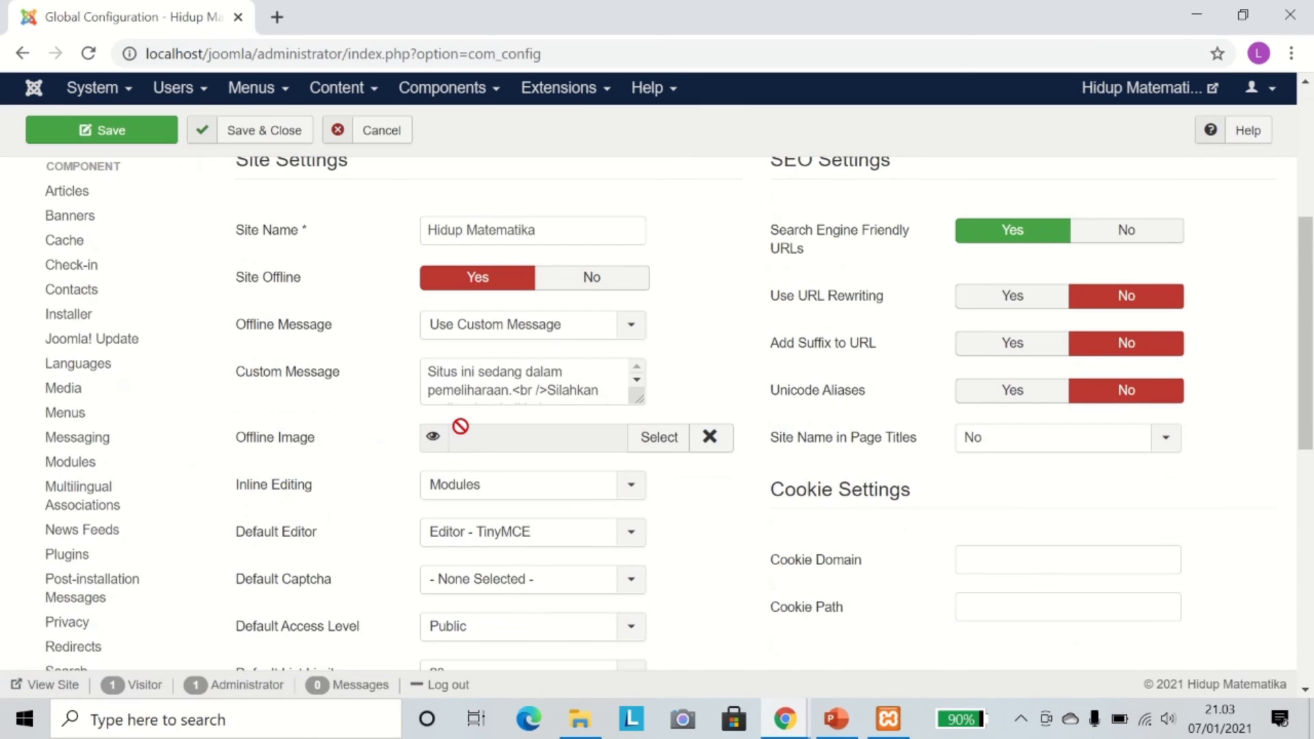
left_click(485, 540)
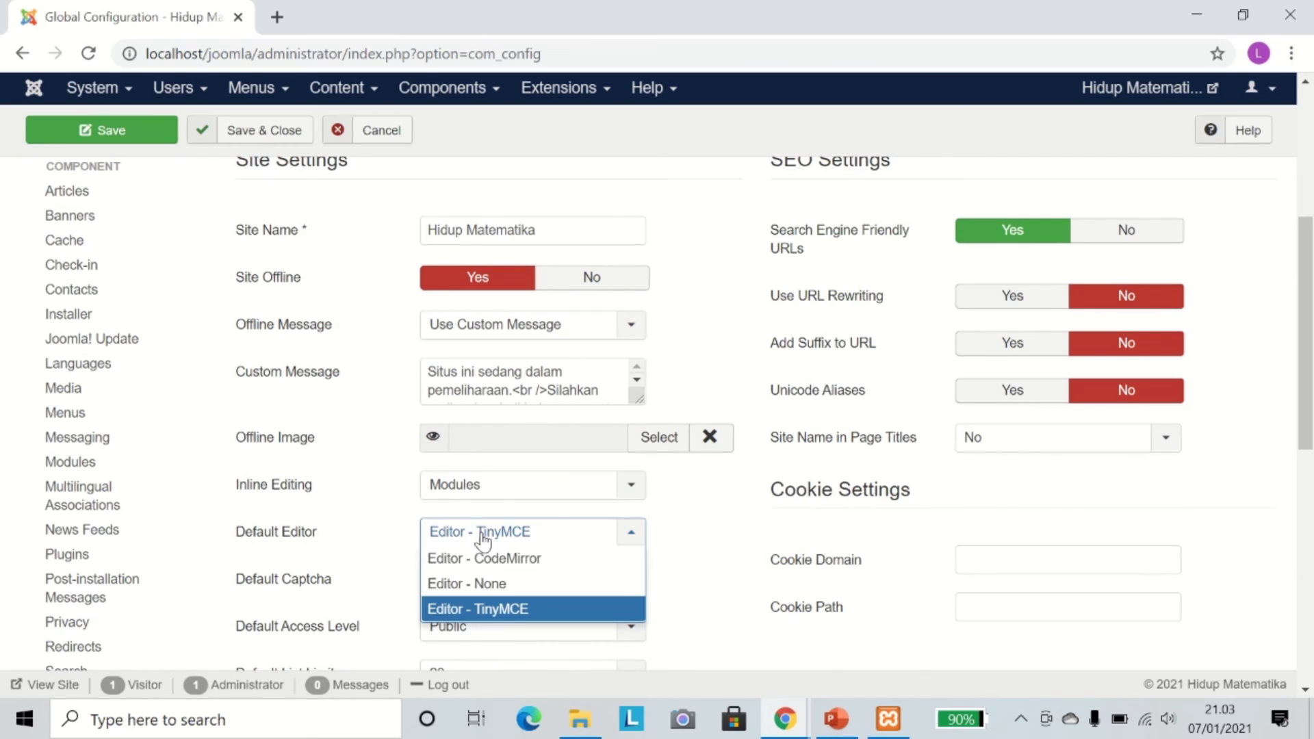
left_click(507, 585)
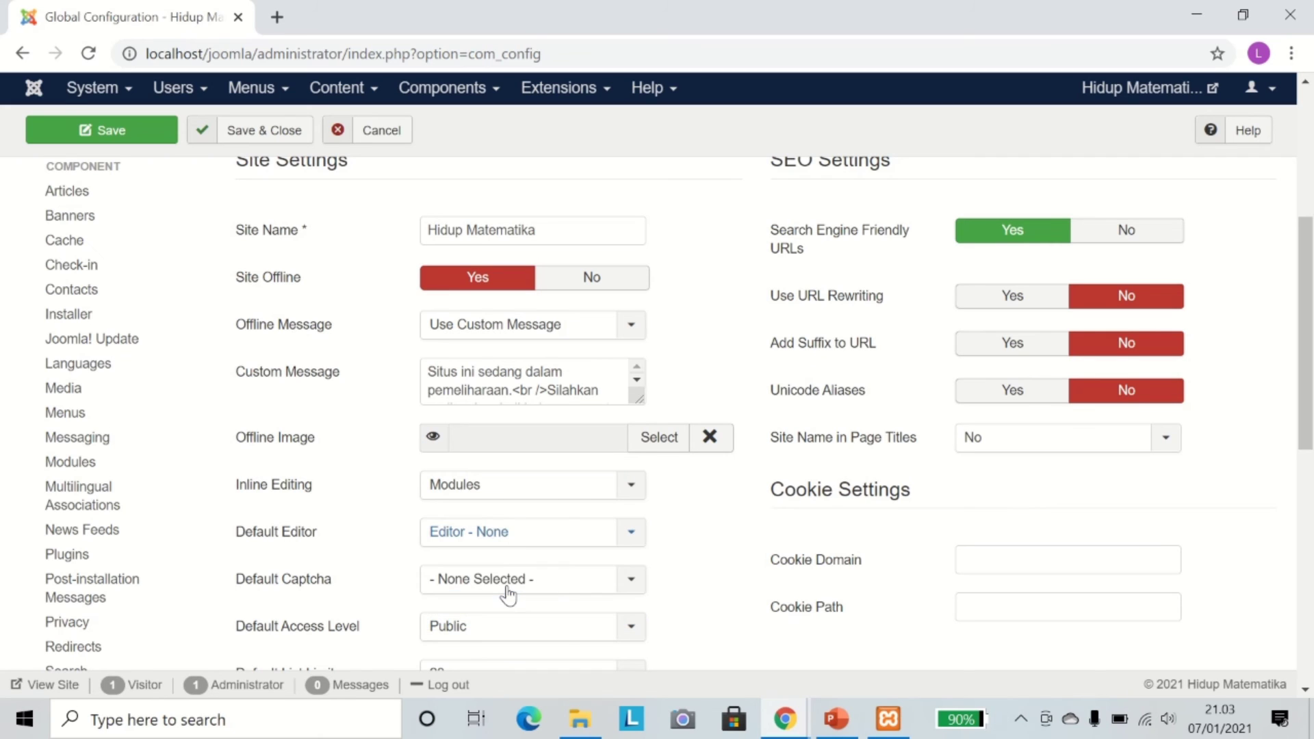
scroll(522, 429, "up", 5)
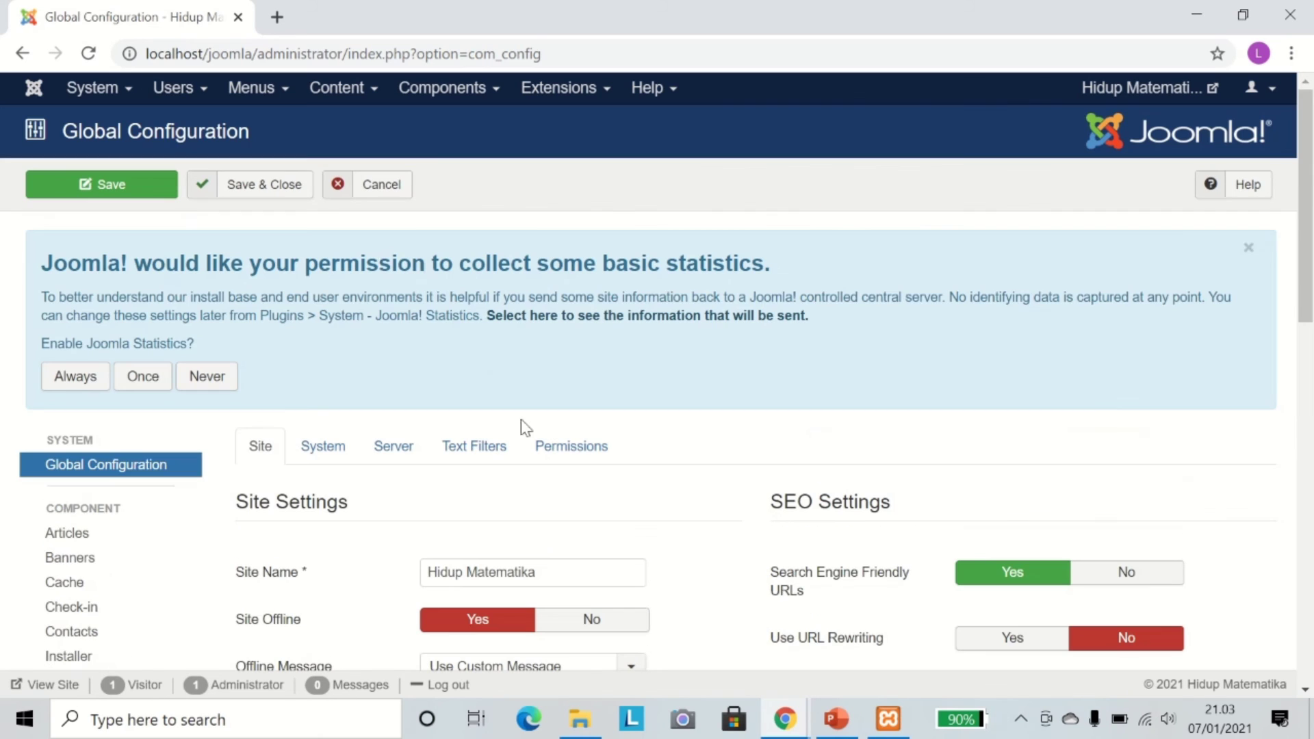
left_click(302, 186)
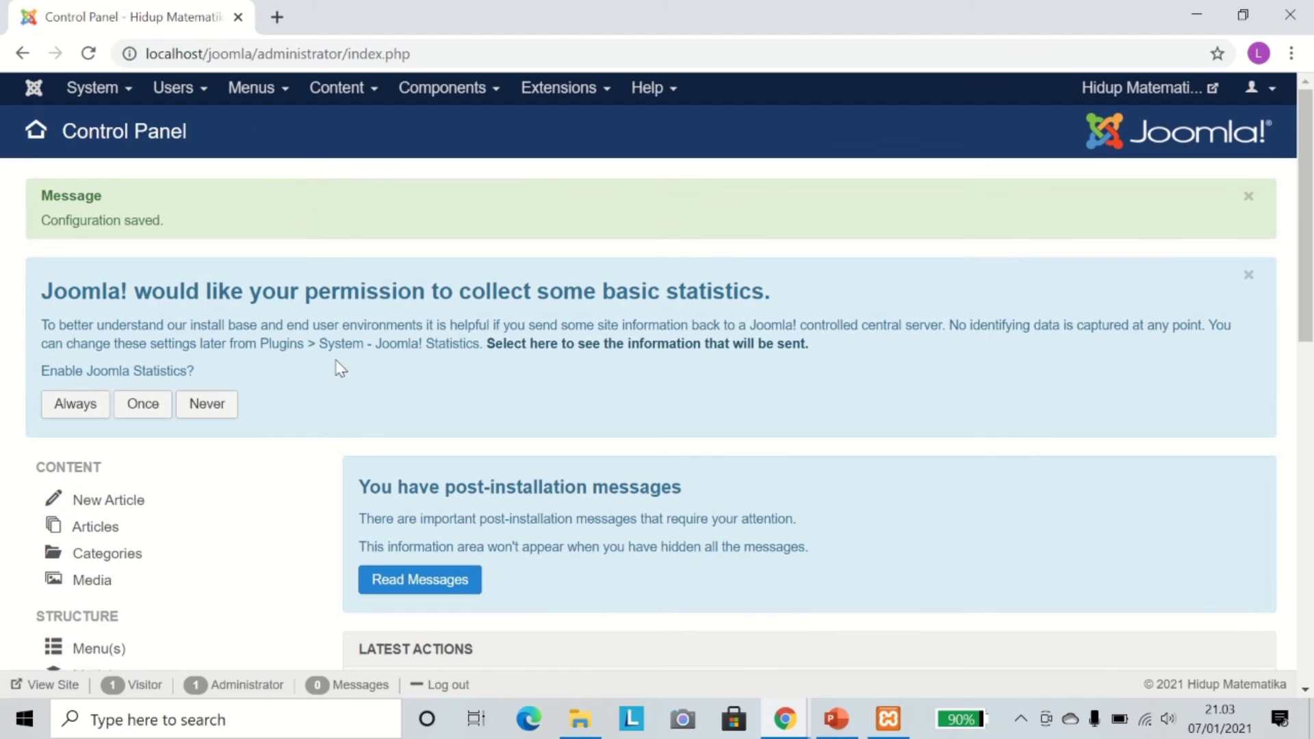
Open the article "Video Alat Peraga Puzzle Exponen" from the article list for editing.
left_click(338, 95)
mouse_move(352, 128)
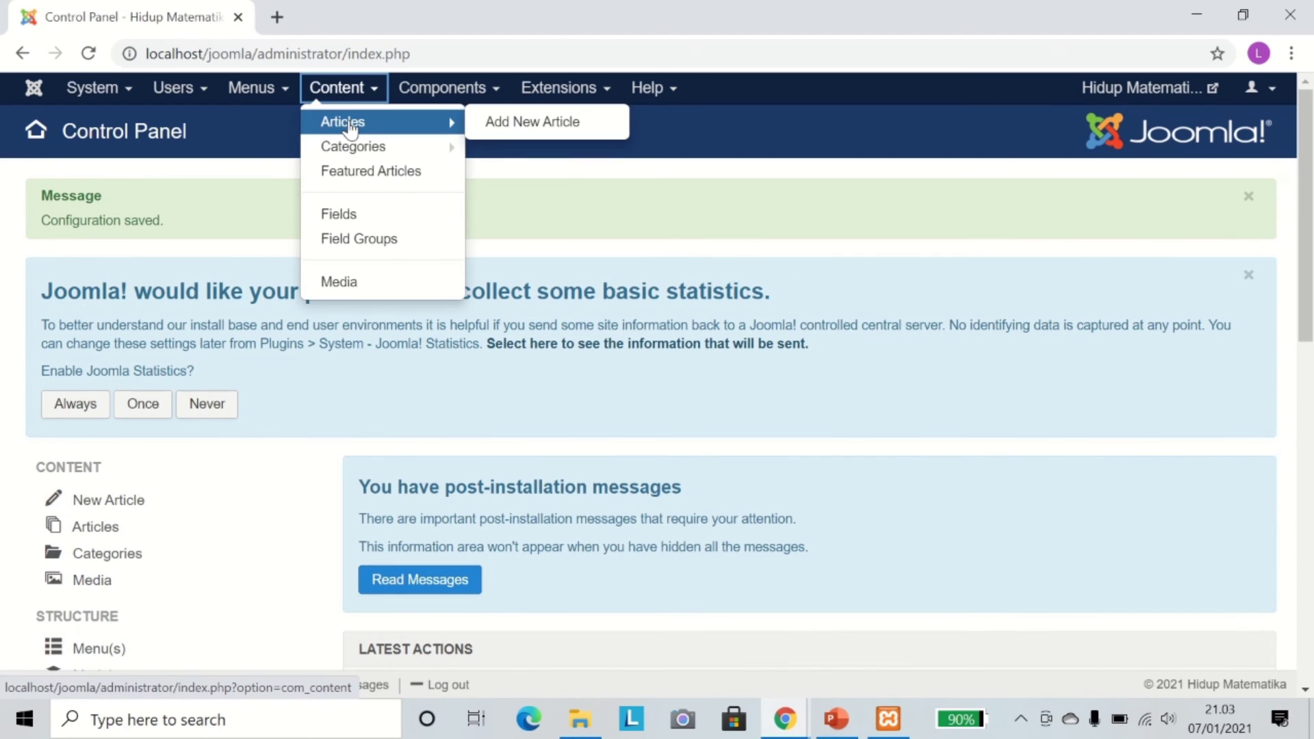
left_click(343, 122)
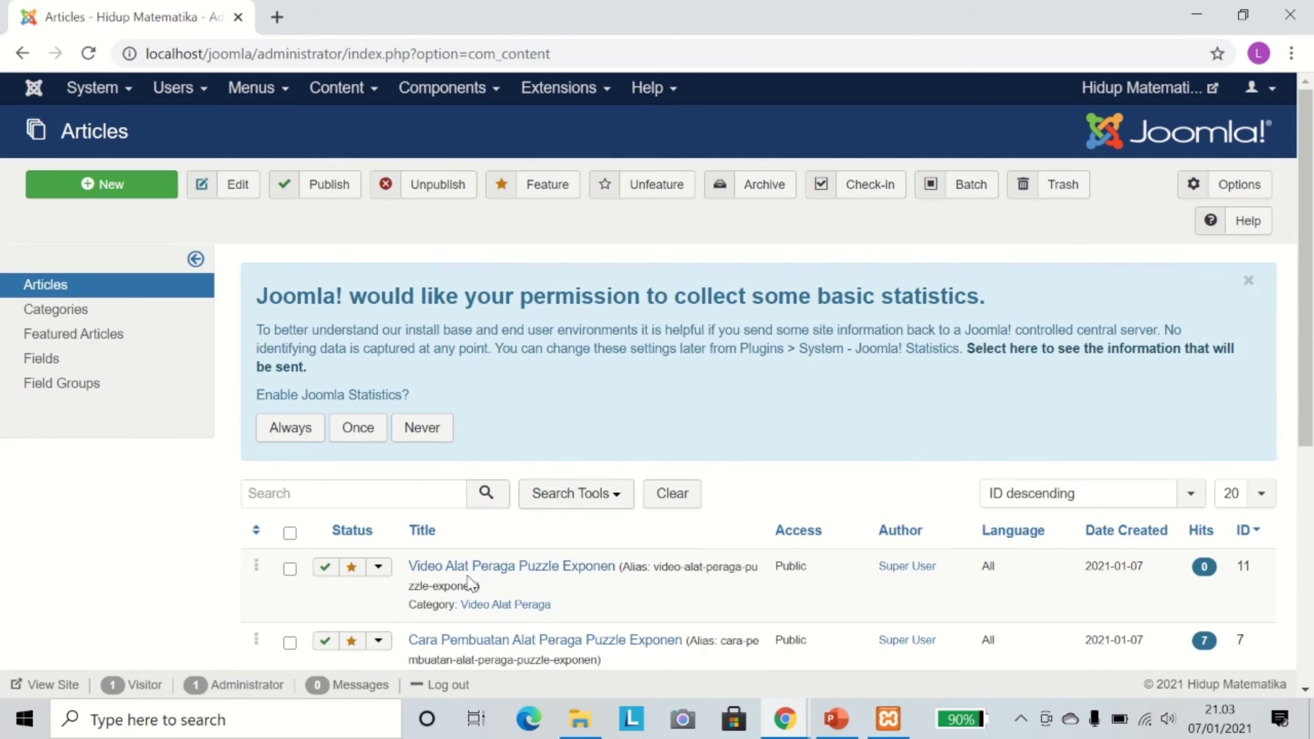
left_click(468, 567)
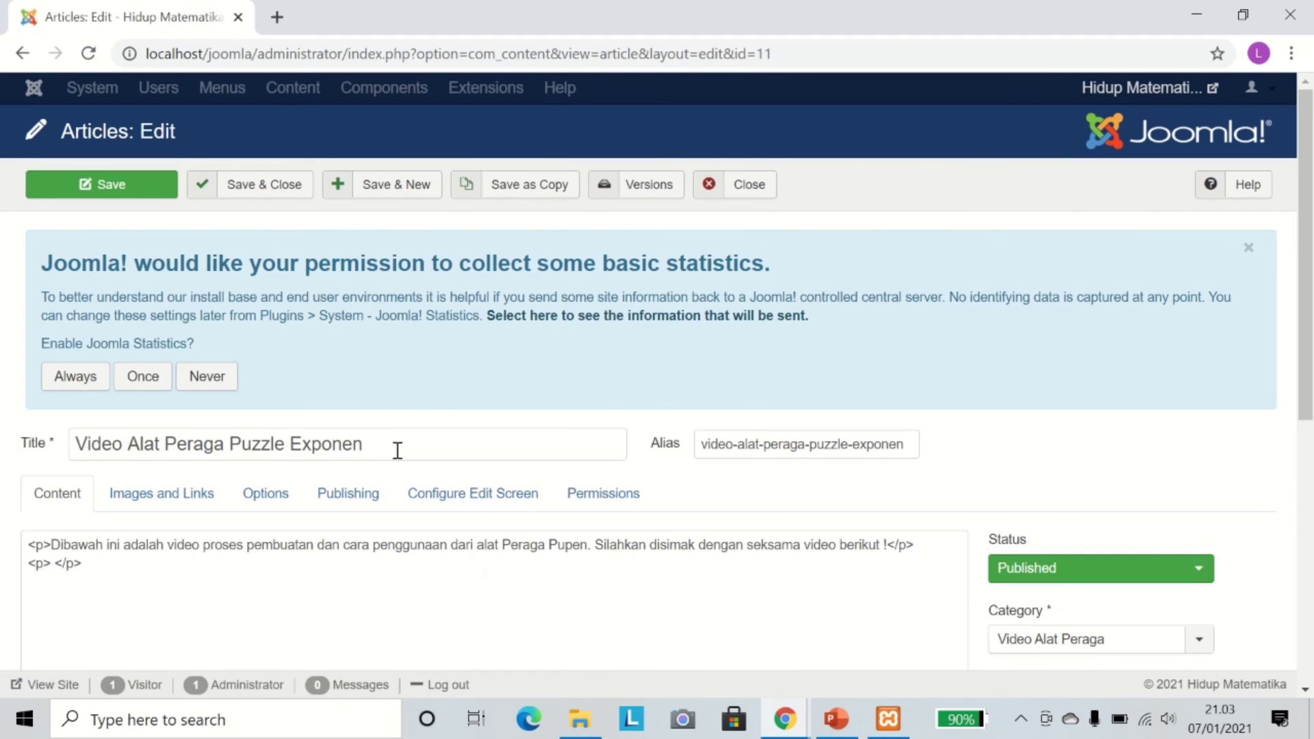
Review the article's HTML text in the plain editor together with its status, category, access and tag settings.
scroll(584, 444, "down", 5)
scroll(558, 367, "up", 5)
scroll(486, 507, "down", 5)
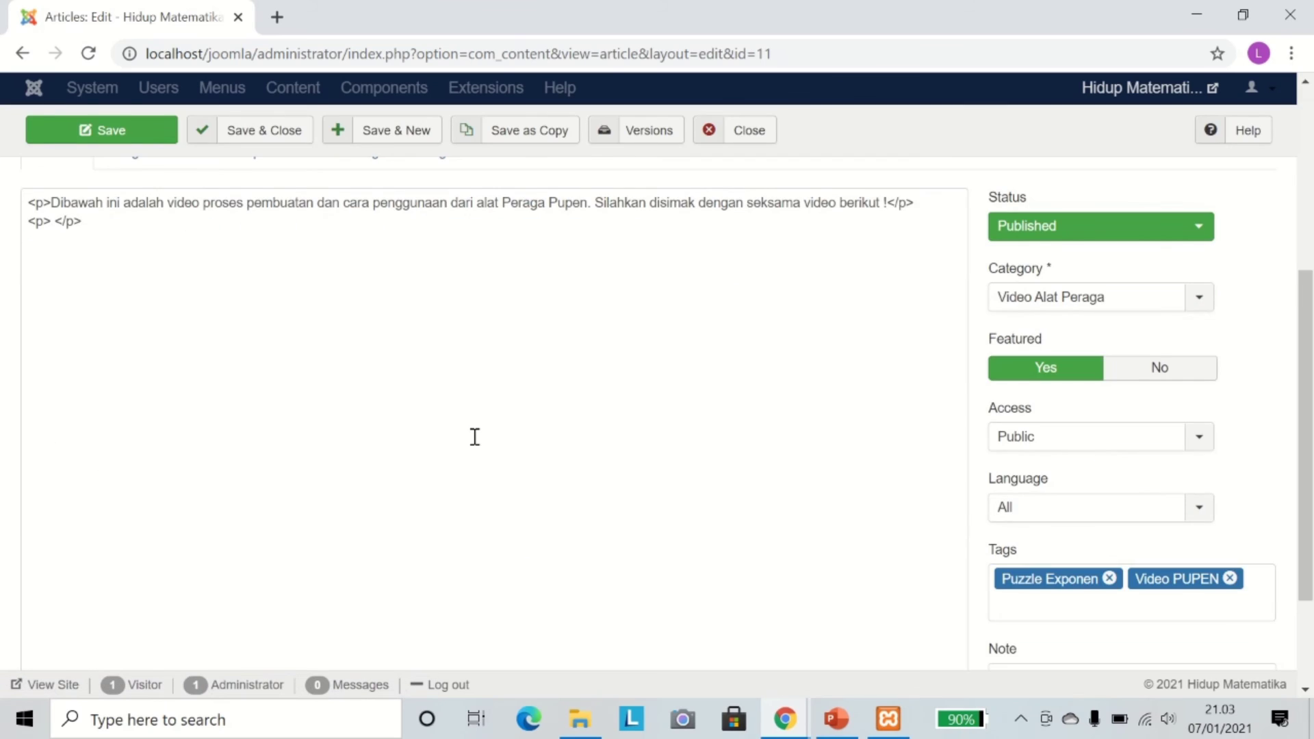
scroll(476, 437, "up", 5)
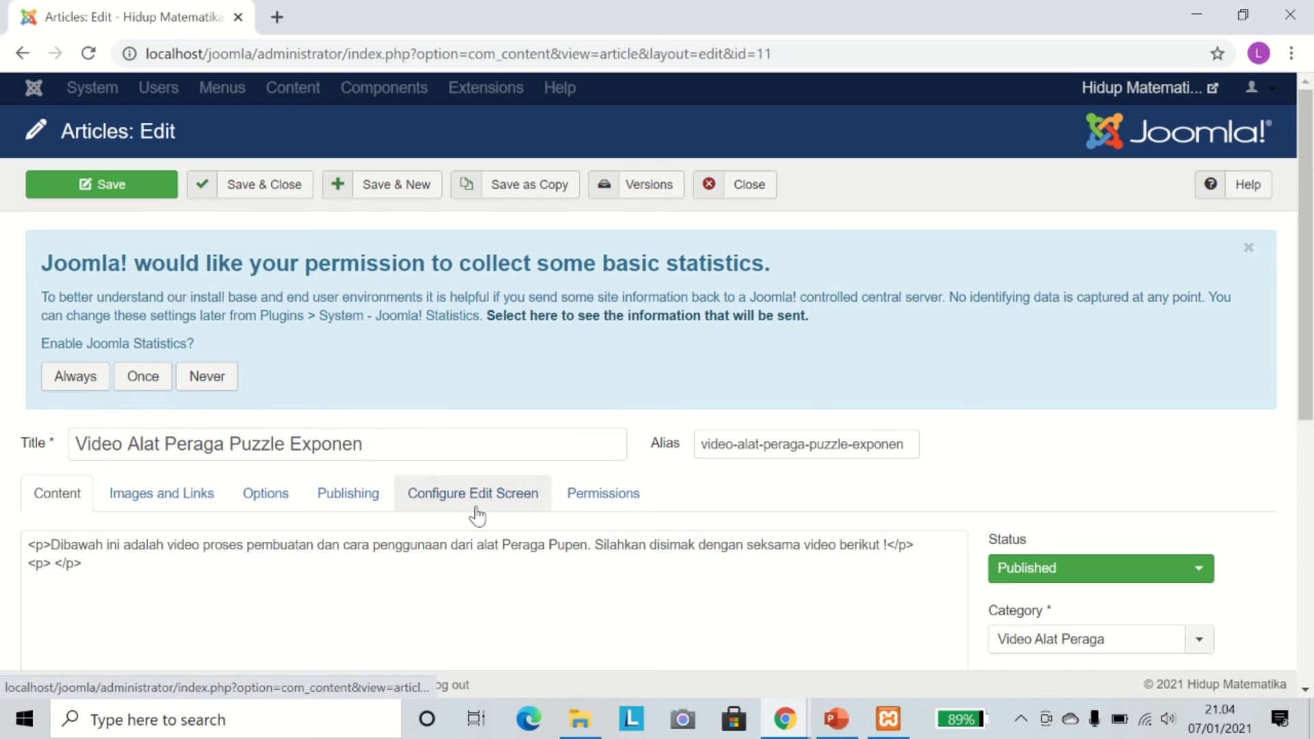
scroll(481, 486, "down", 5)
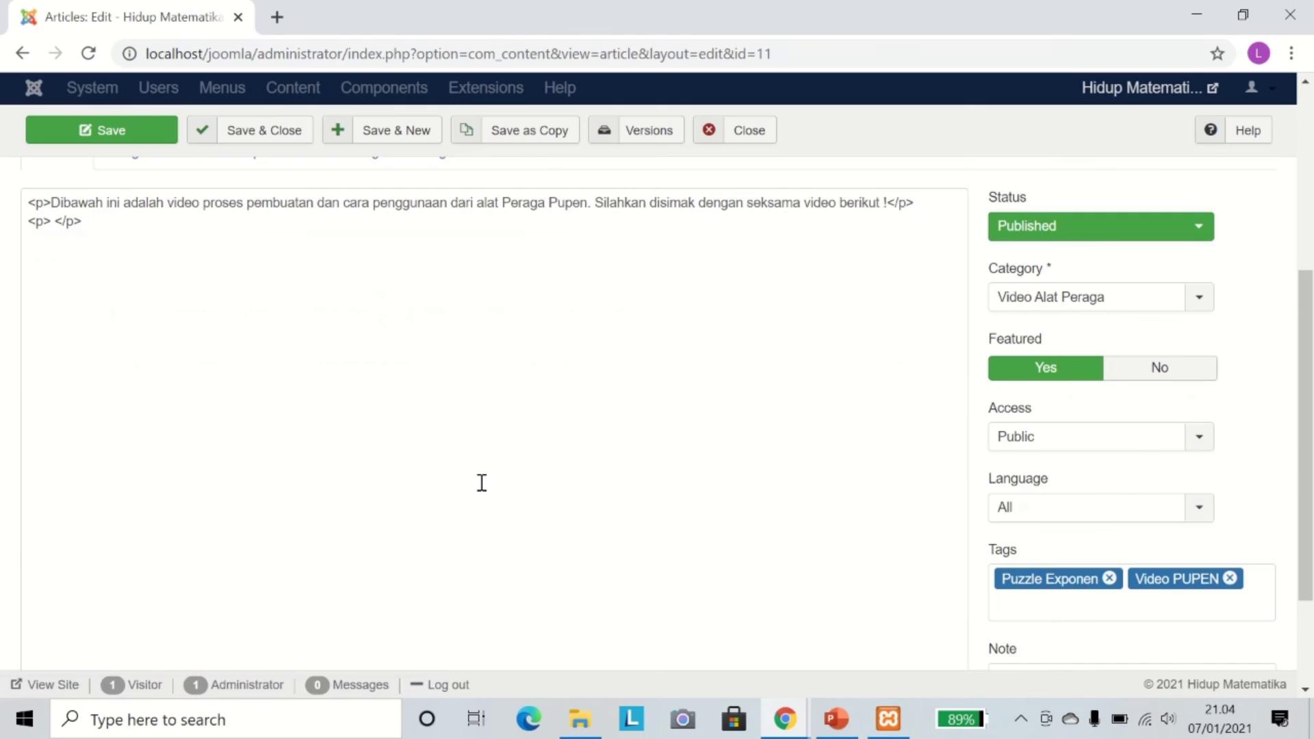
scroll(482, 483, "down", 2)
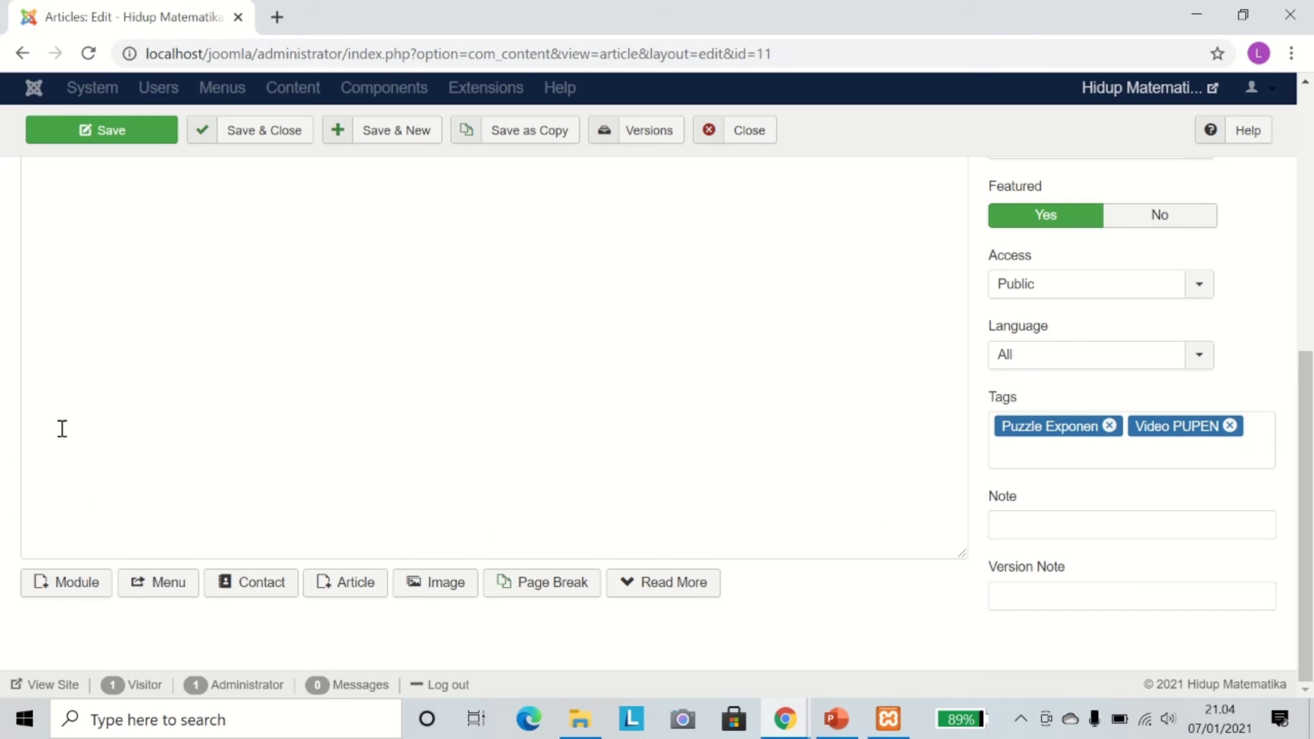
scroll(708, 506, "up", 7)
scroll(712, 478, "down", 2)
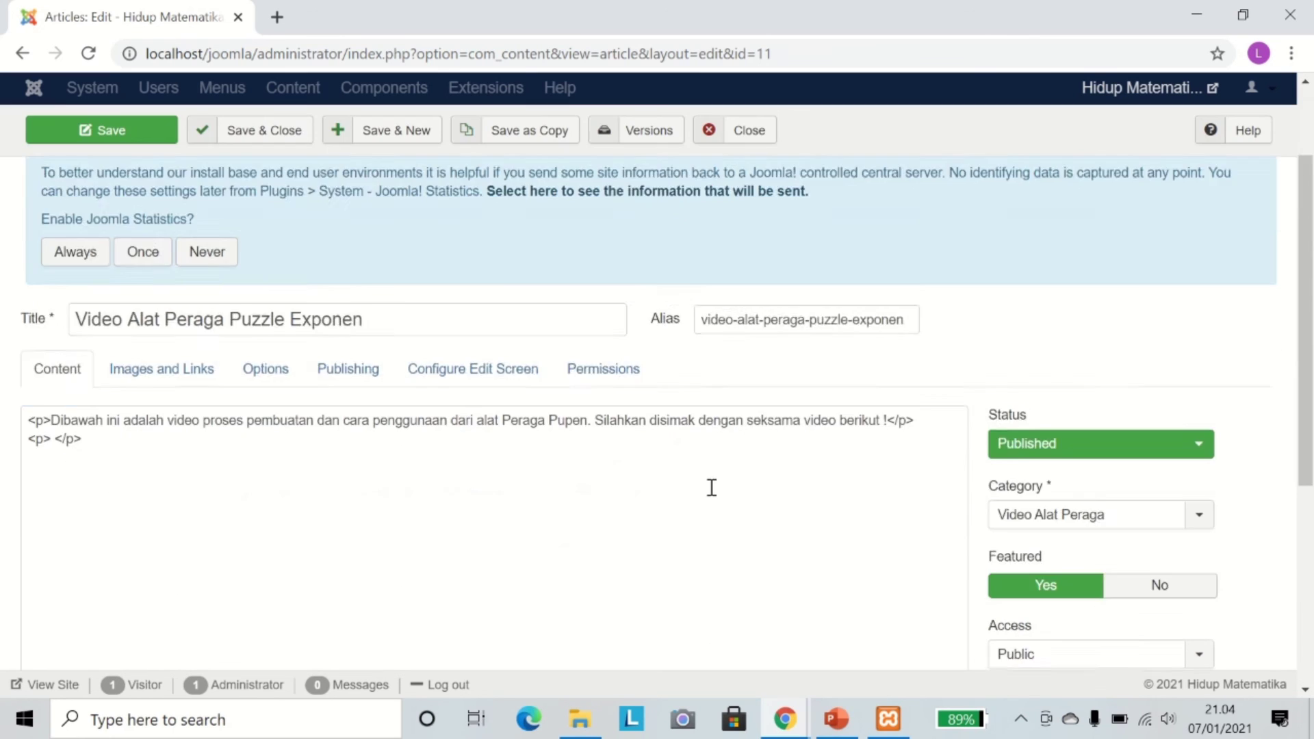
scroll(712, 483, "down", 3)
scroll(599, 473, "up", 5)
scroll(587, 471, "down", 5)
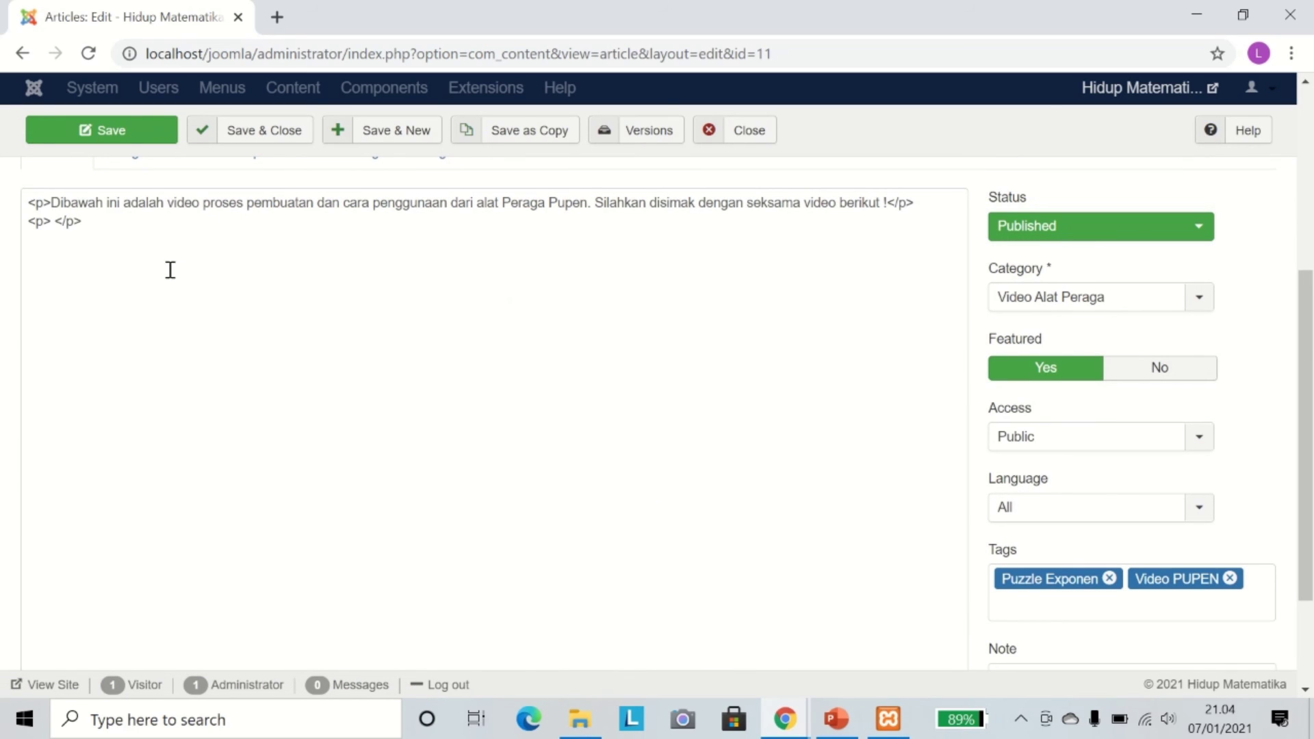
left_click(57, 226)
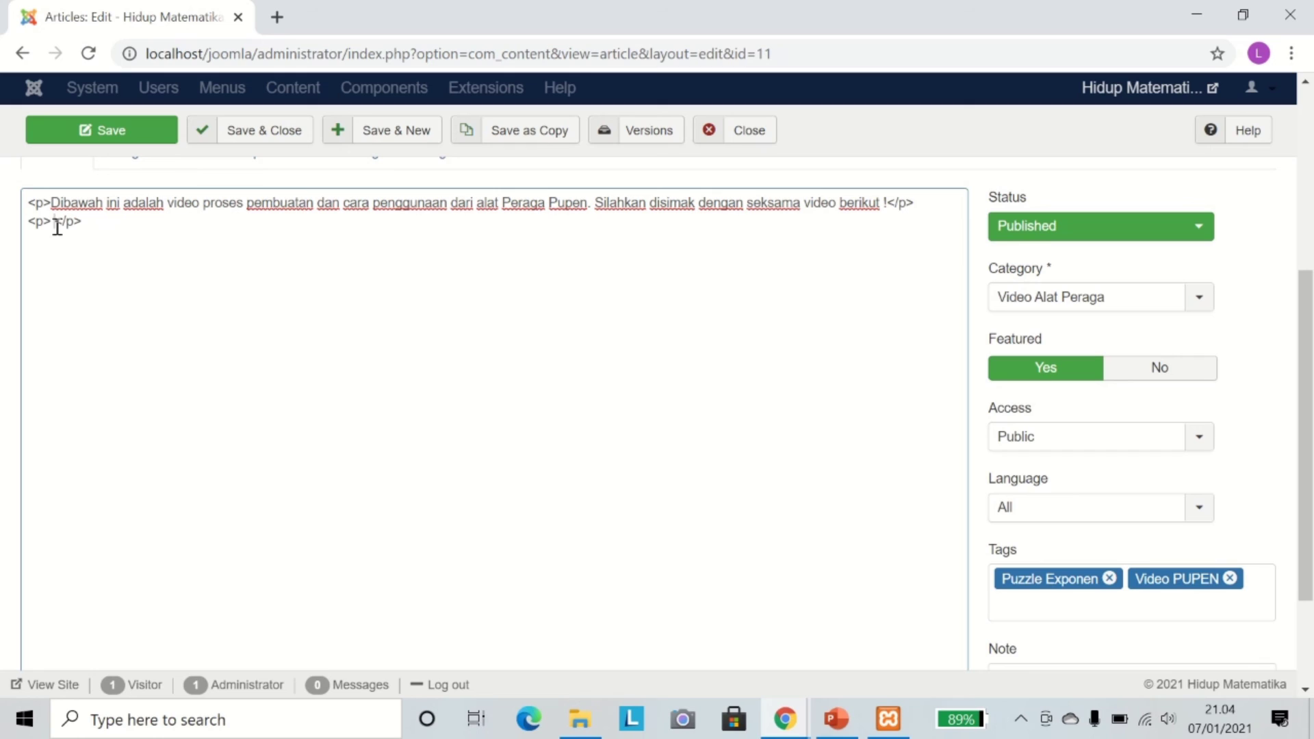
type("<iframe width=\"560\" height=\"315\" src=\"https://www.youtube.com/embed/58PIQtCuLik\" frameborder=\"0\" allow=\"accelerometer; autoplay; clipboard-write; encrypted-media; gyroscope; picture-in-picture\" allowfullscreen></iframe>")
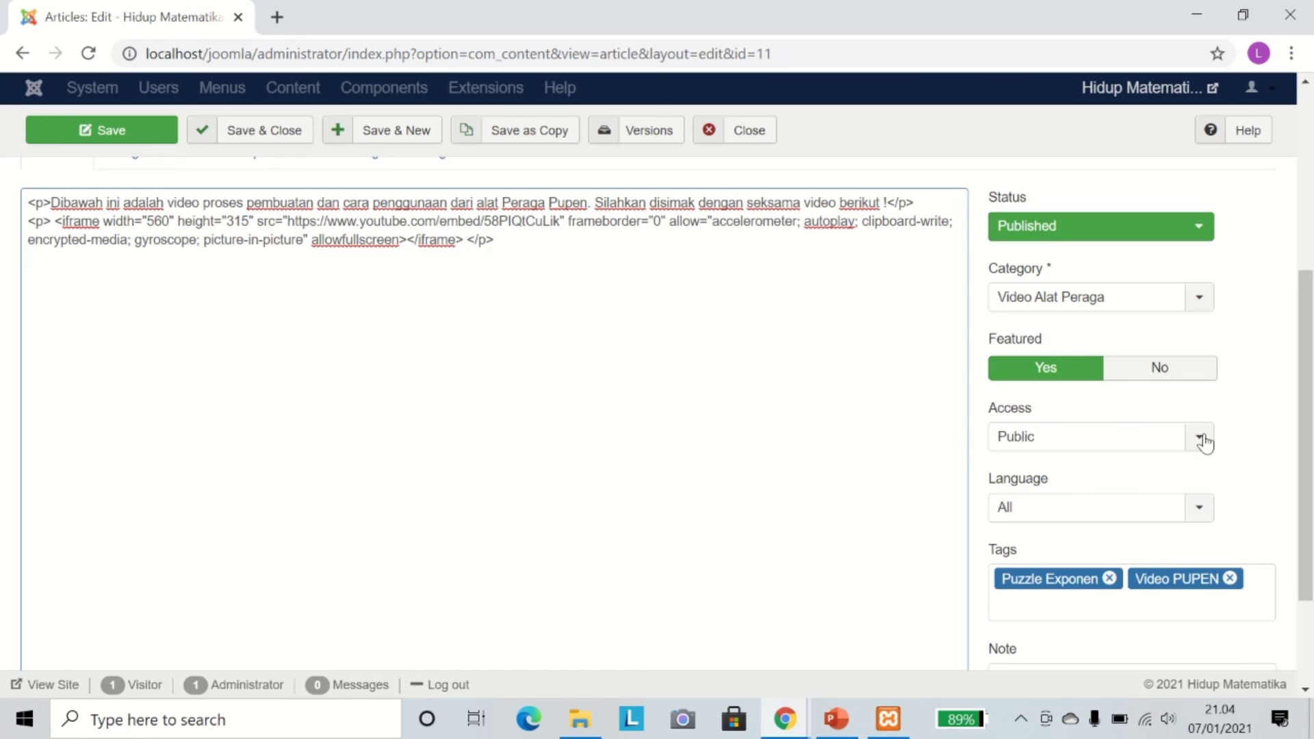
scroll(774, 478, "down", 2)
scroll(736, 483, "up", 7)
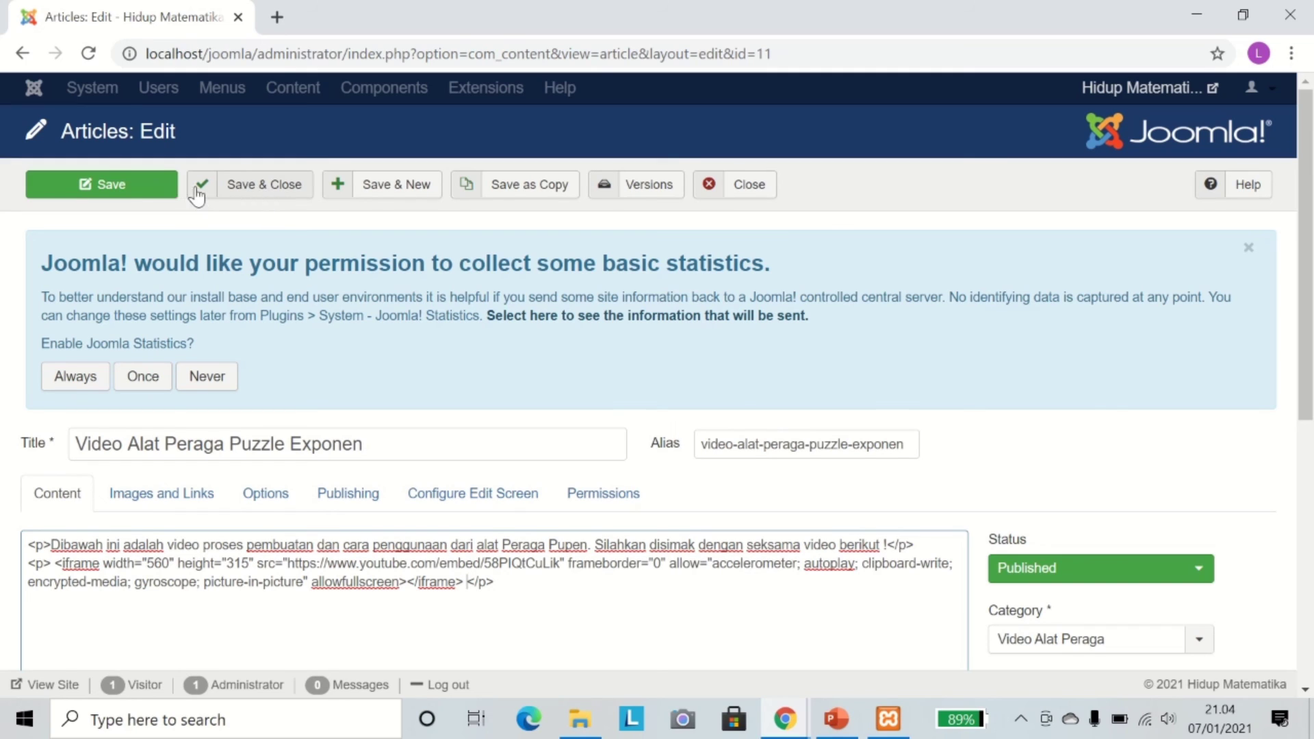
left_click(157, 190)
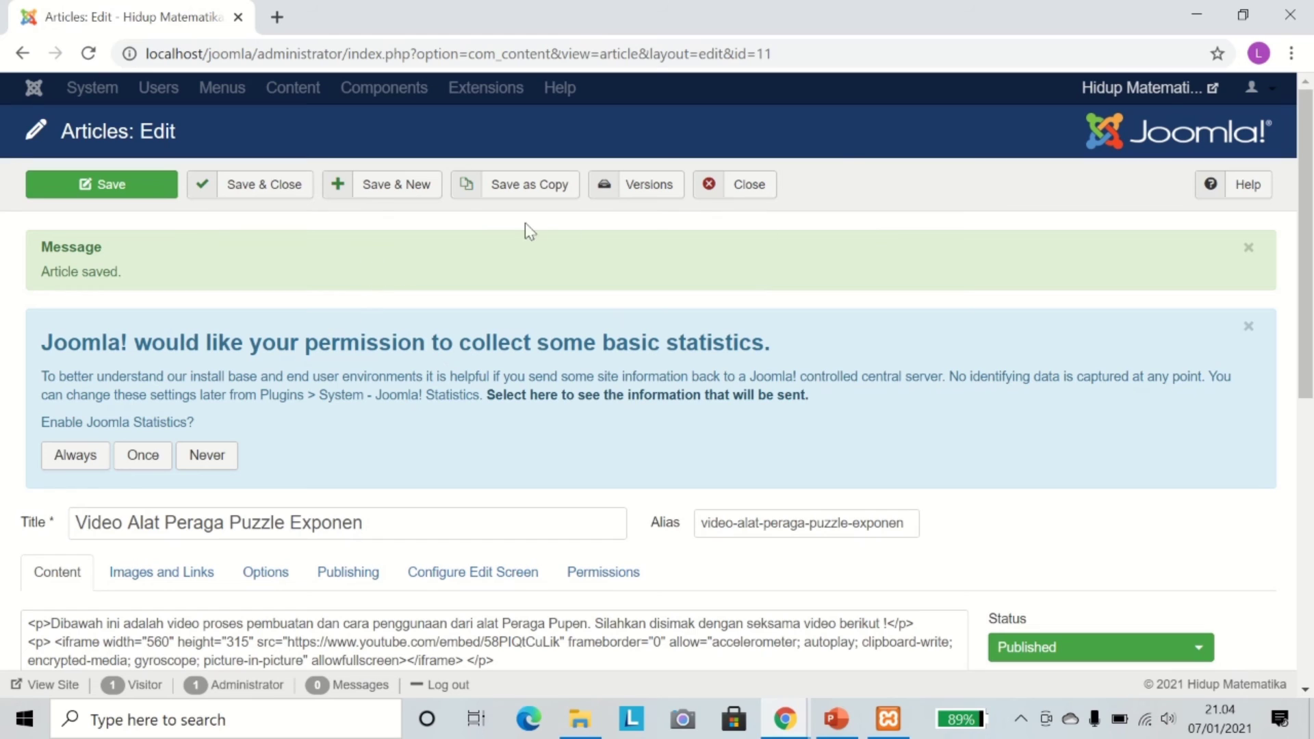
Log in to the site's public home page with the prefilled account and briefly play the article's embedded video, pausing it again.
left_click(1102, 95)
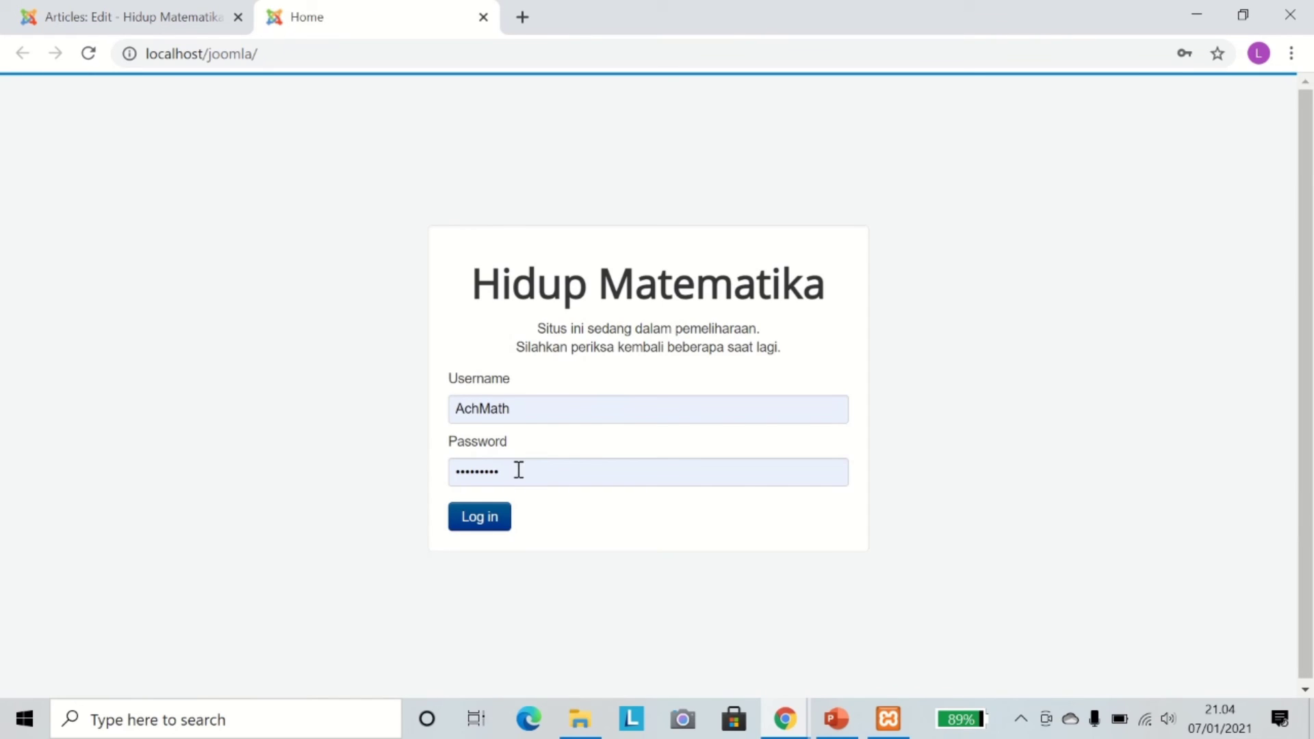
left_click(502, 519)
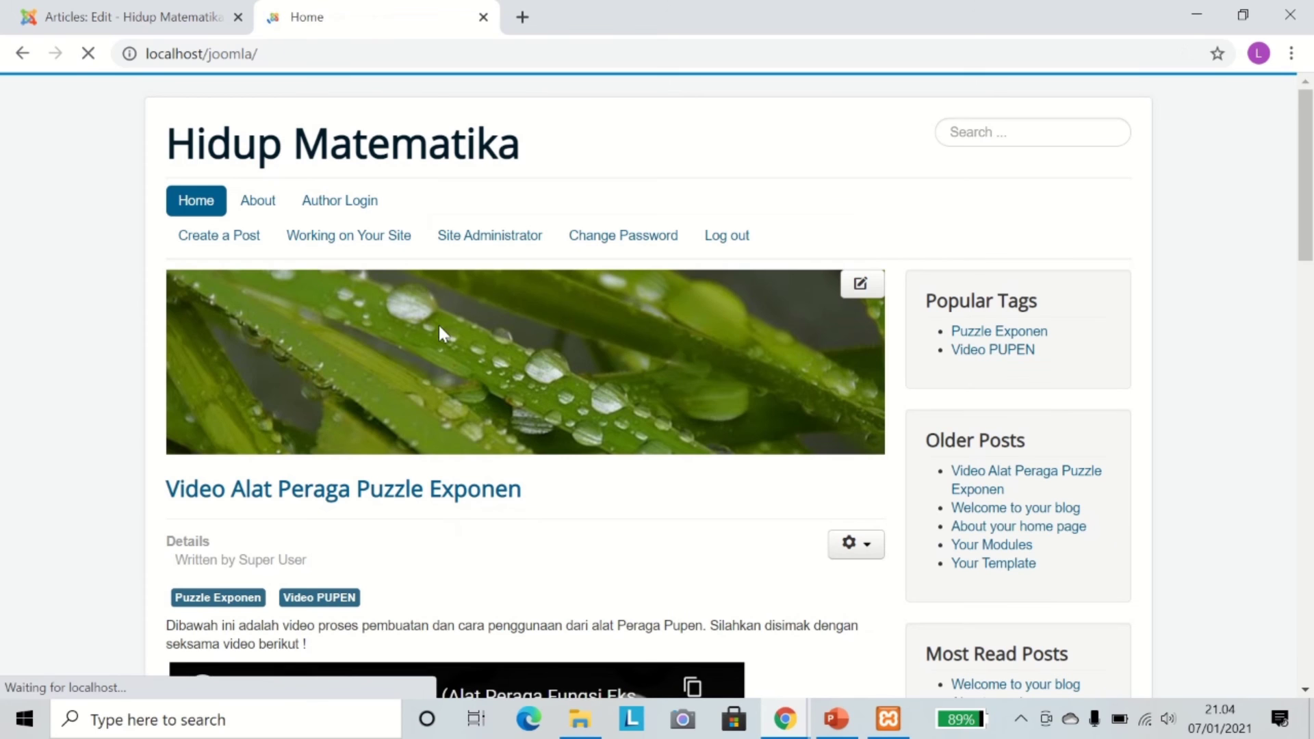
scroll(438, 329, "down", 5)
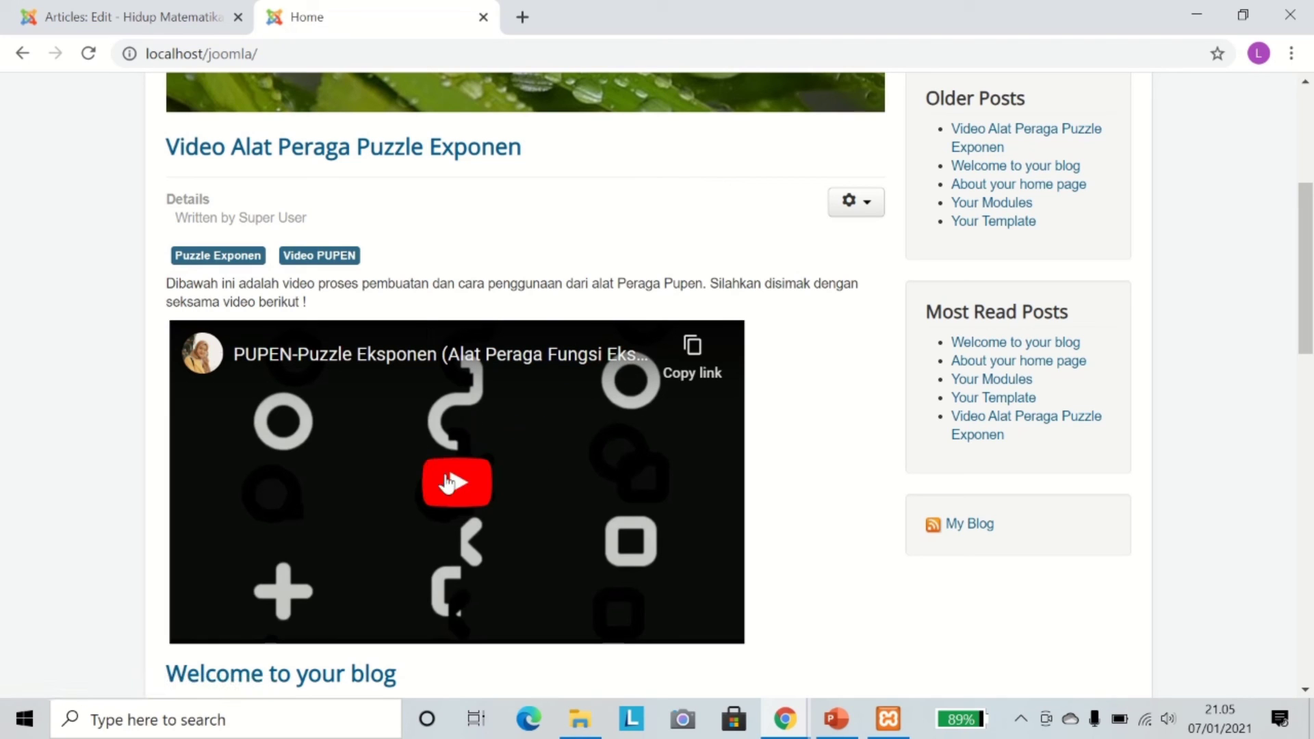
left_click(477, 497)
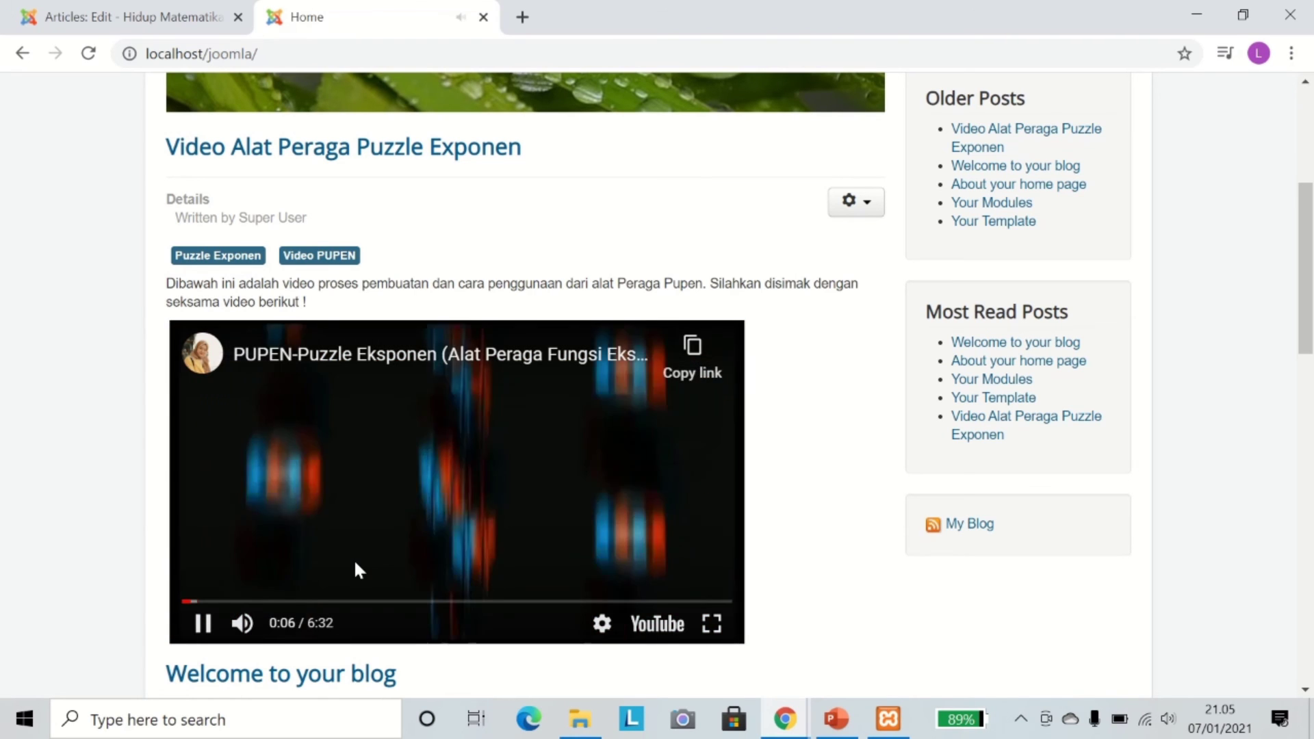
left_click(355, 563)
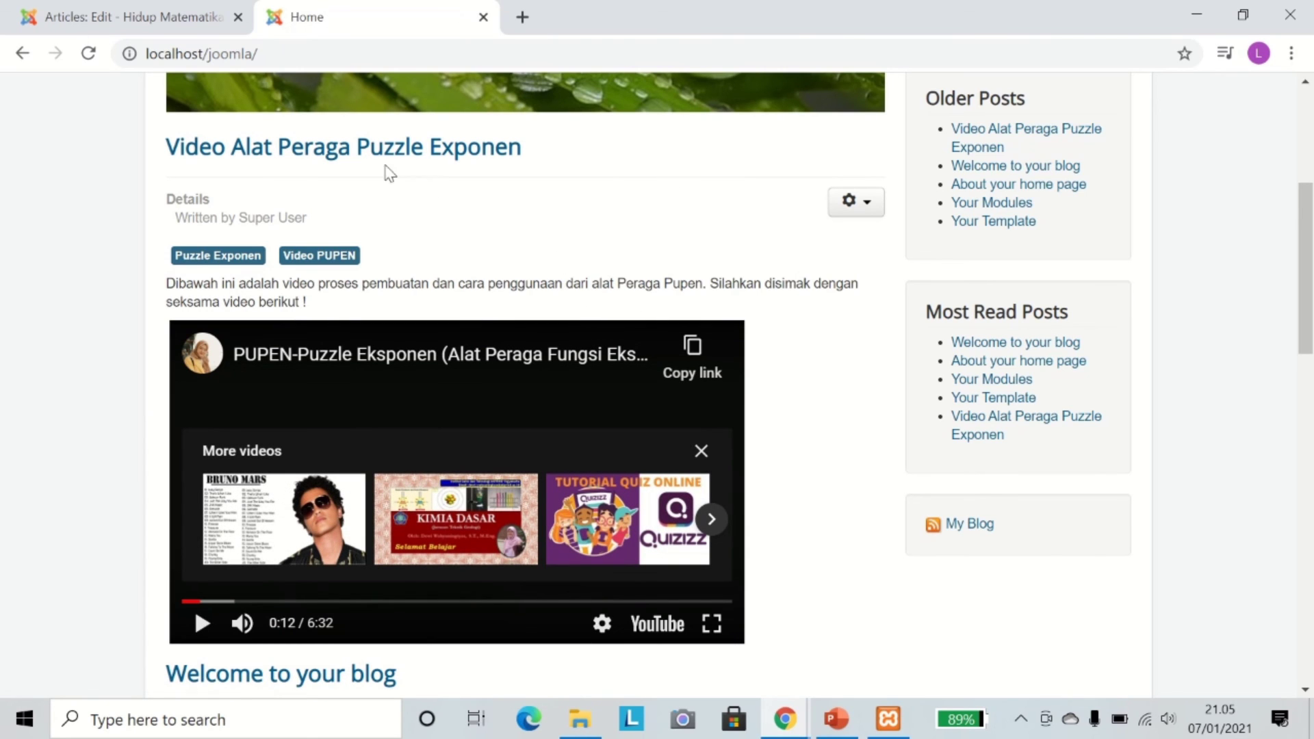
Return to the administrator's article editing page and close the article.
left_click(144, 20)
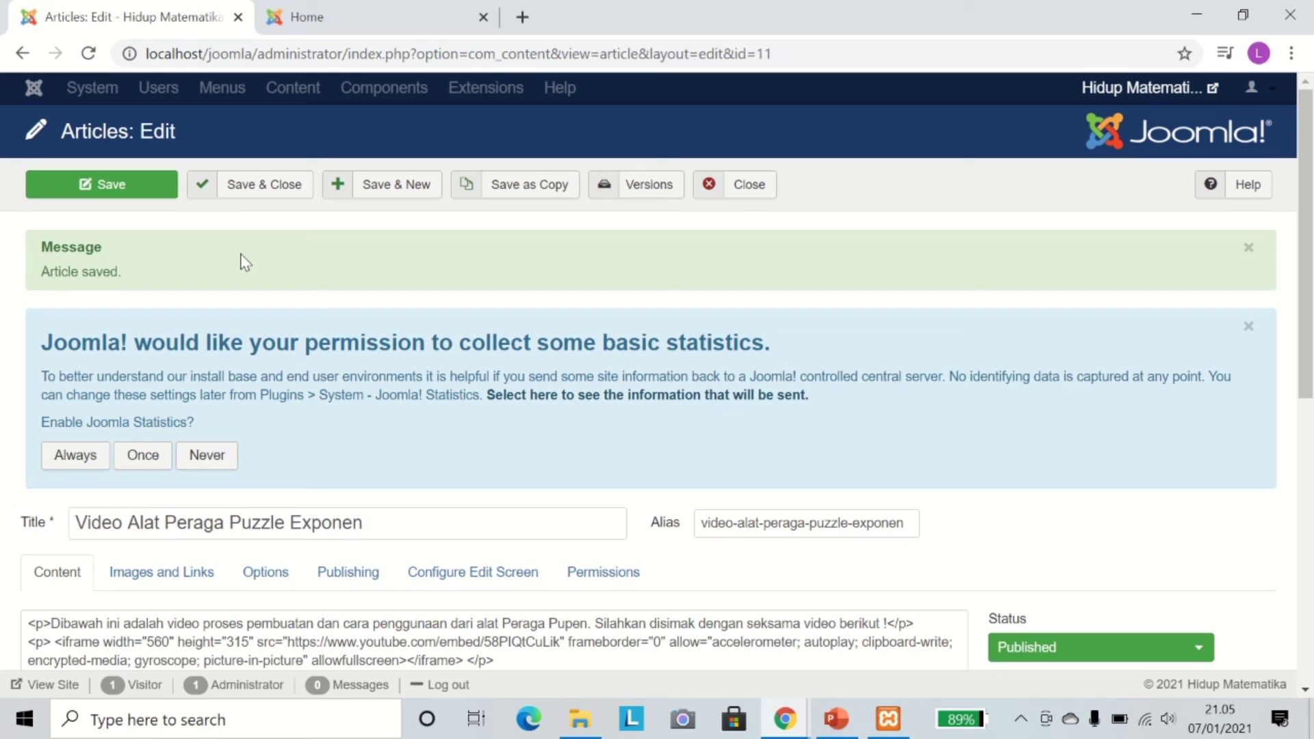
left_click(733, 187)
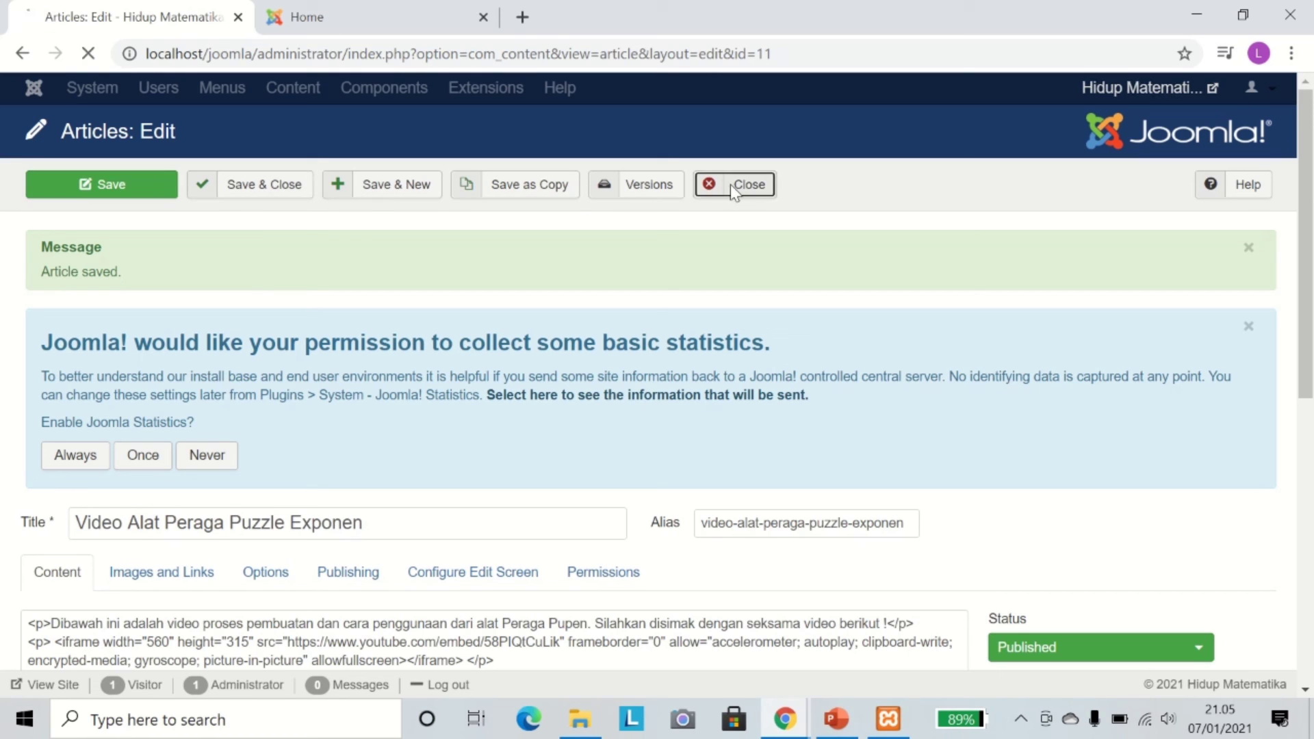